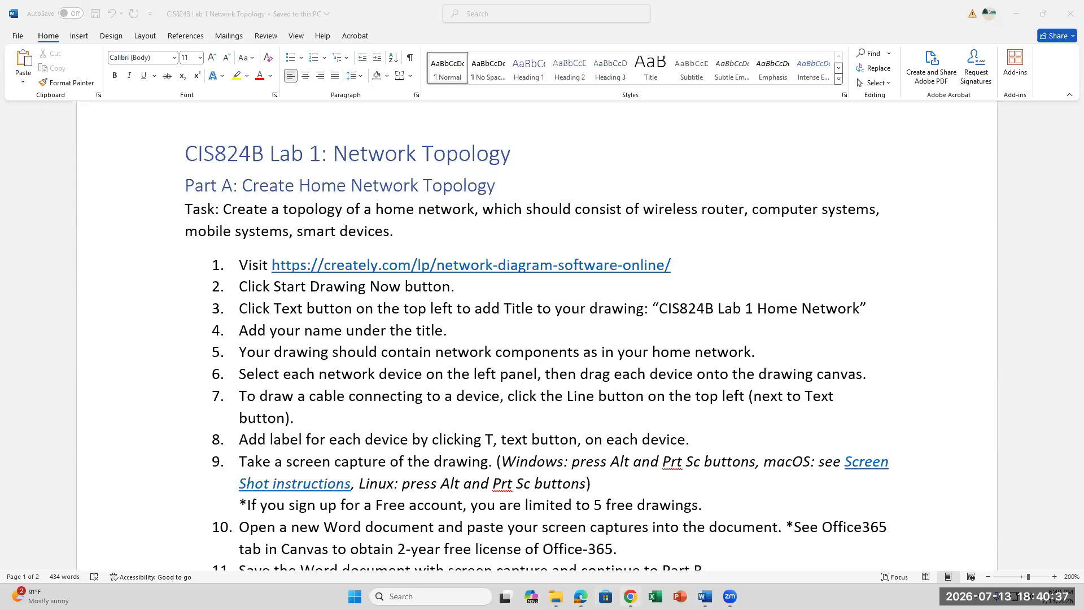
- Bring Chrome forward and go from the Day 1 In-Class Assignment page to the Canvas course Home
left_click(629, 596)
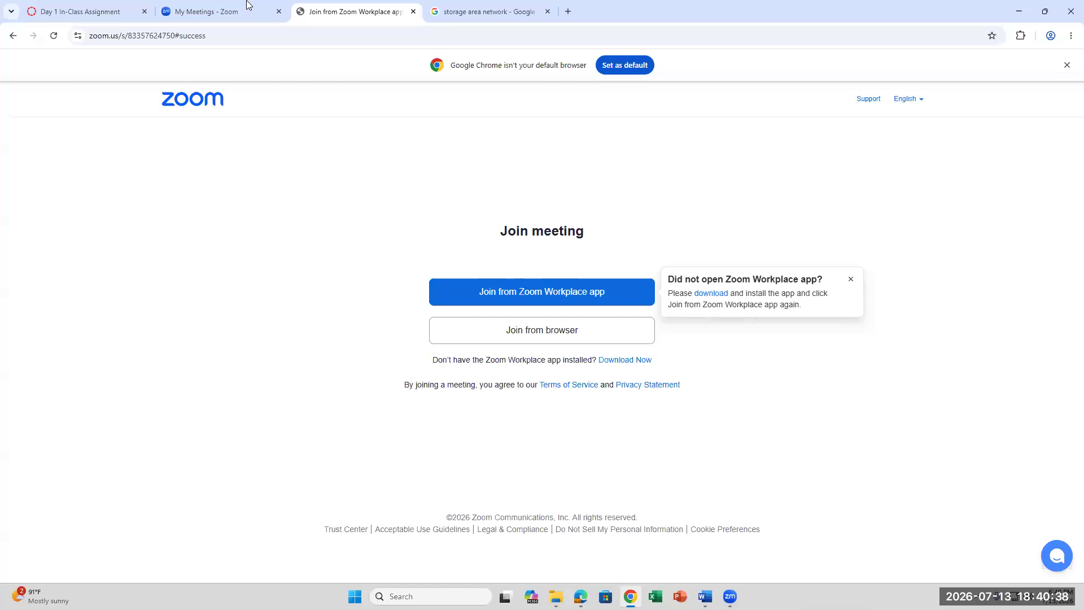
left_click(102, 10)
scroll(972, 414, "down", 4)
scroll(967, 410, "up", 3)
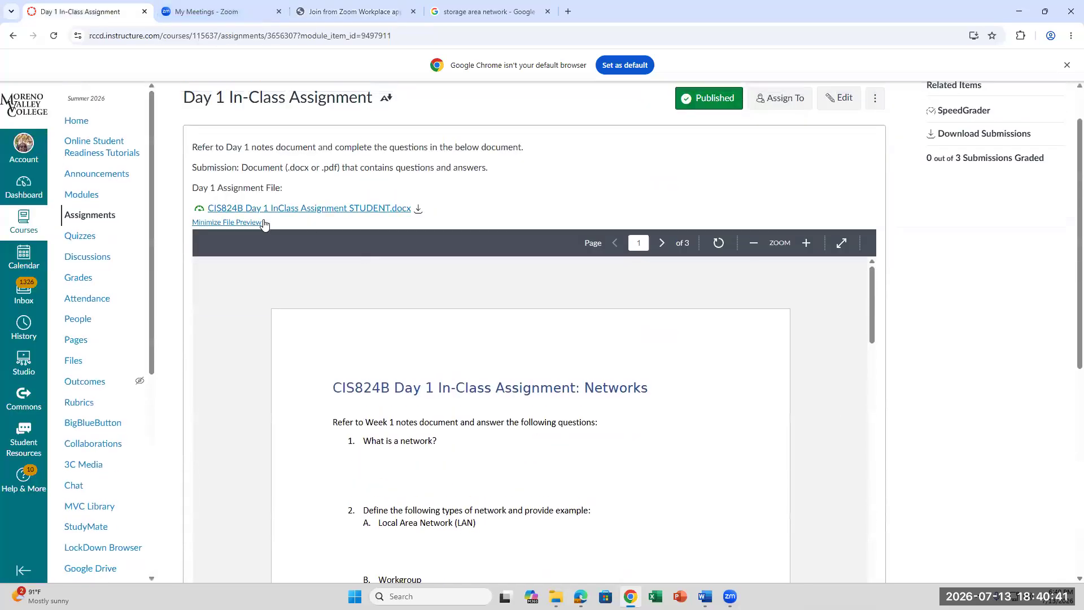
left_click(76, 121)
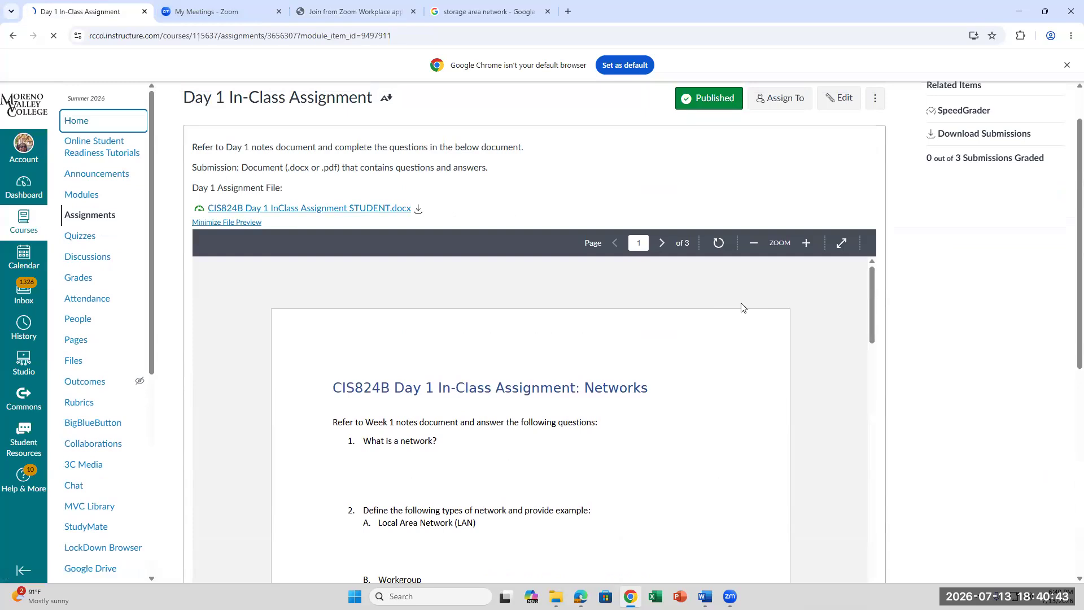
scroll(810, 380, "down", 5)
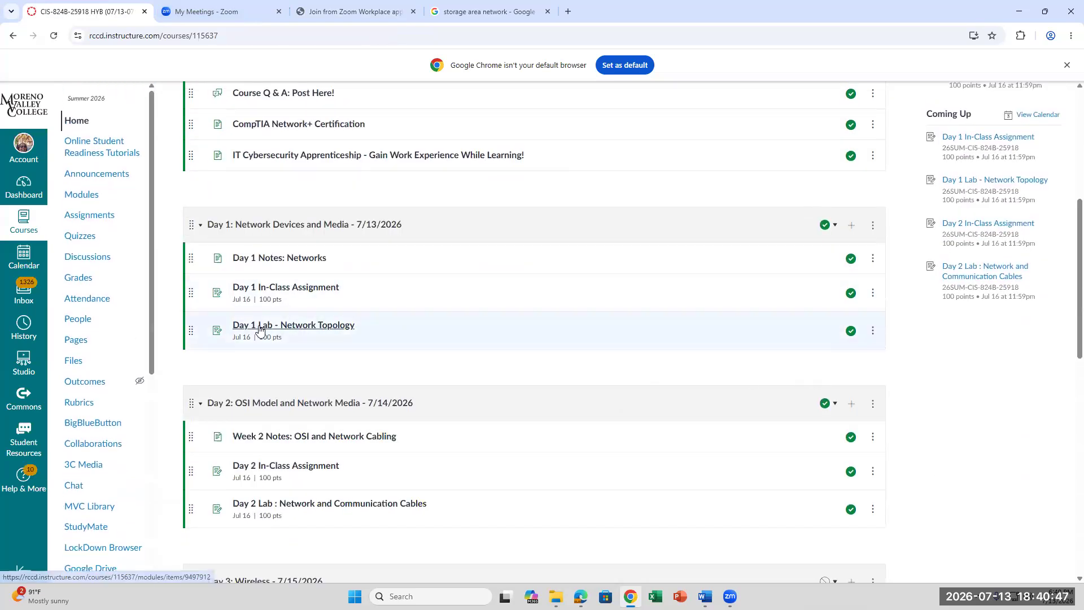
- Open Day 1 Lab - Network Topology, scroll through its lab file, then return to Word
left_click(300, 331)
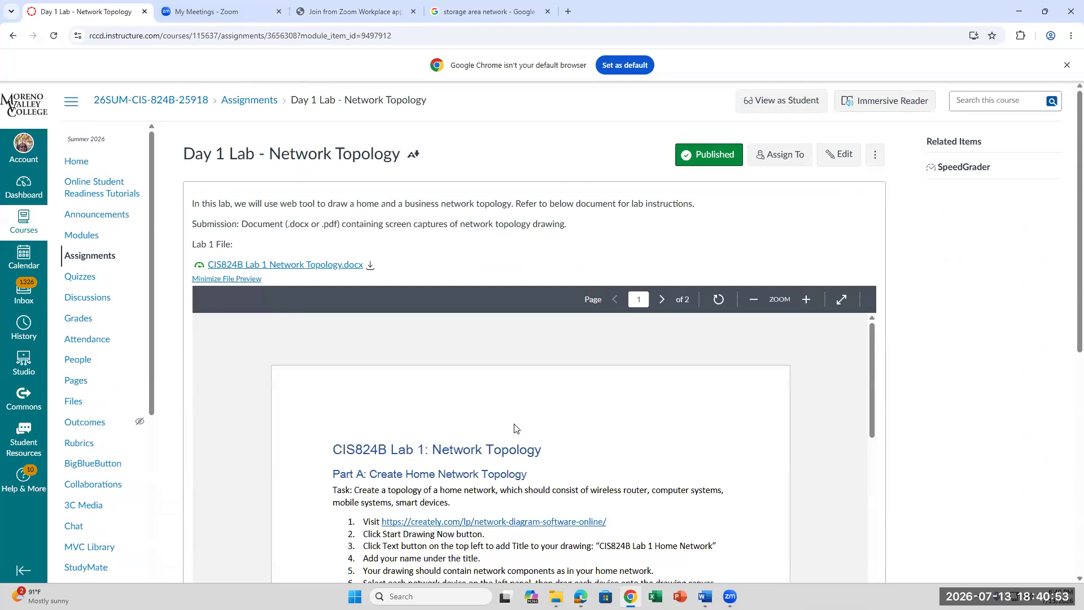
scroll(515, 427, "down", 1)
scroll(515, 427, "down", 1)
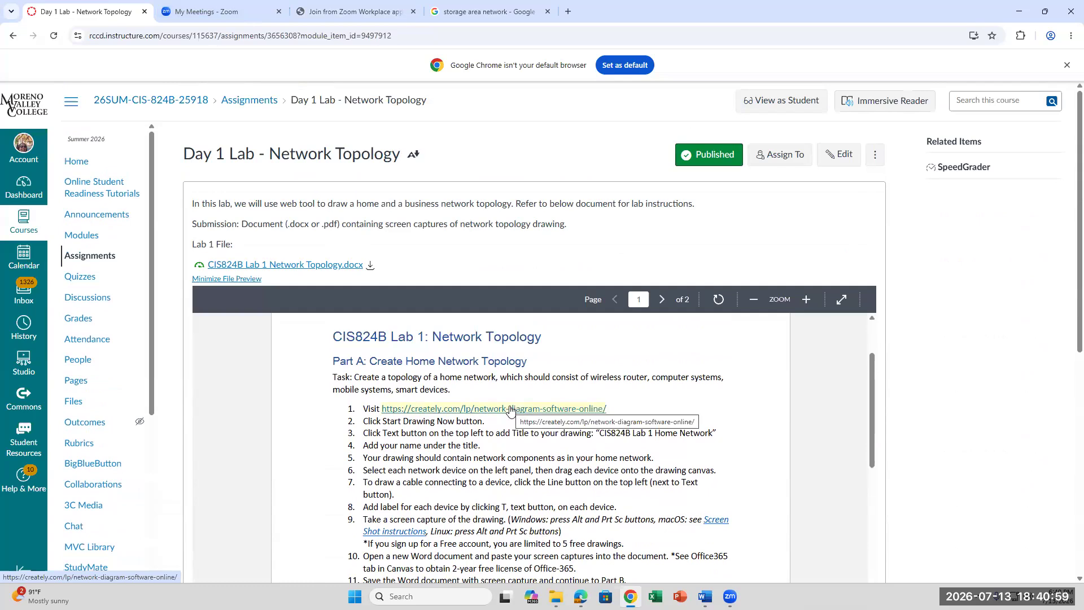
scroll(449, 434, "down", 3)
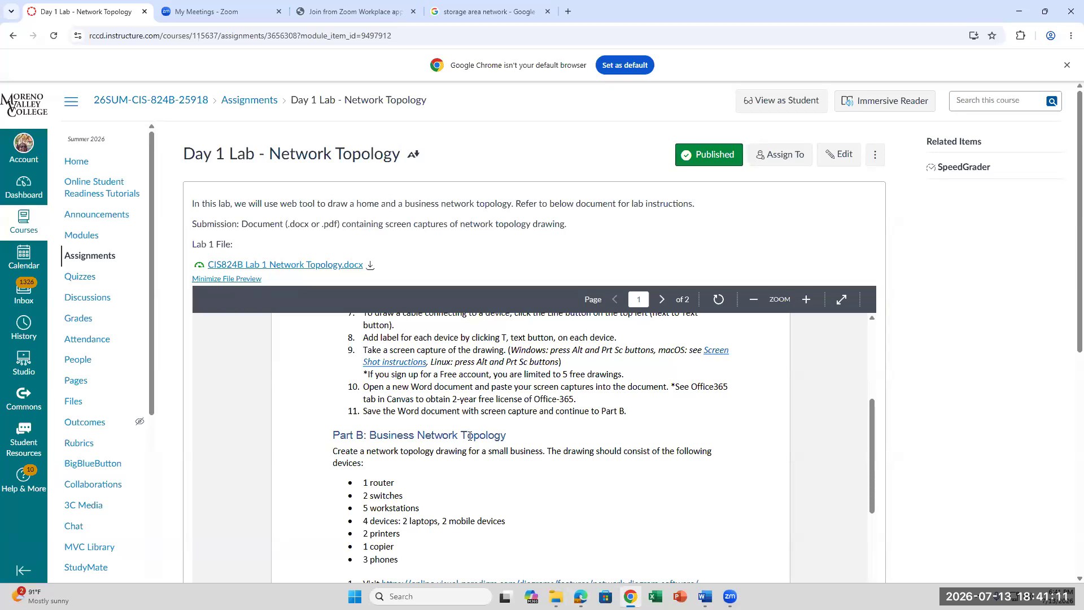
left_click(704, 596)
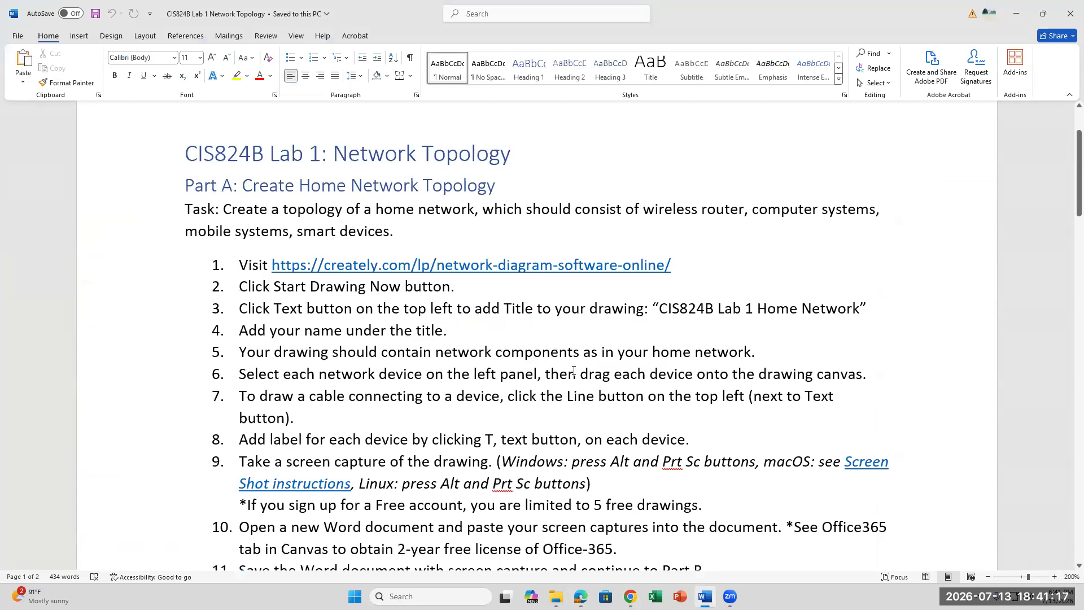
- Open the creately.com network-diagram link from step 1 of the Word lab instructions
scroll(573, 371, "down", 1)
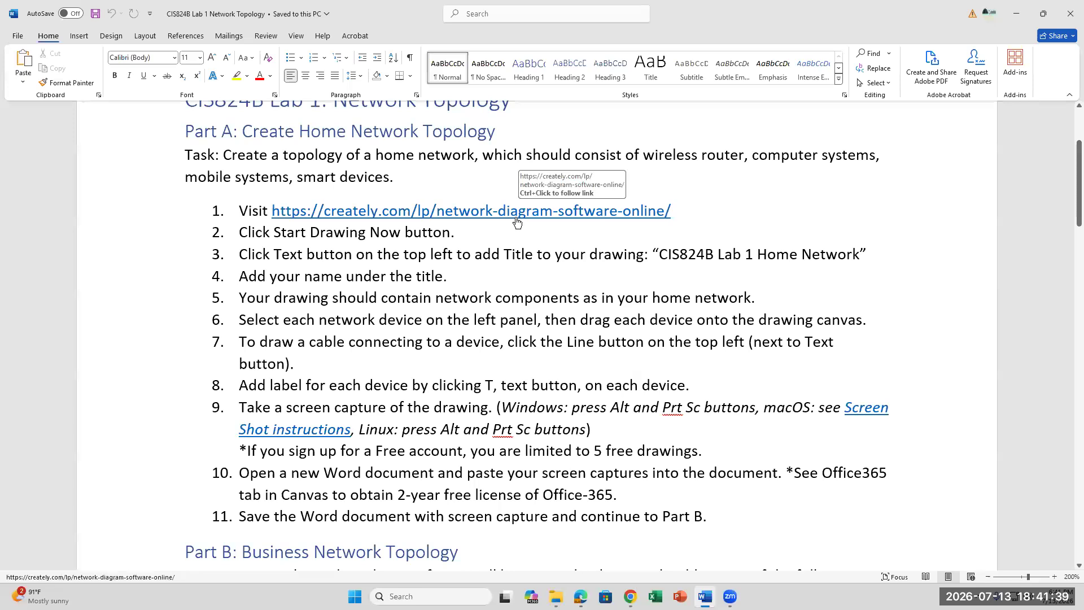
key("alt+Tab")
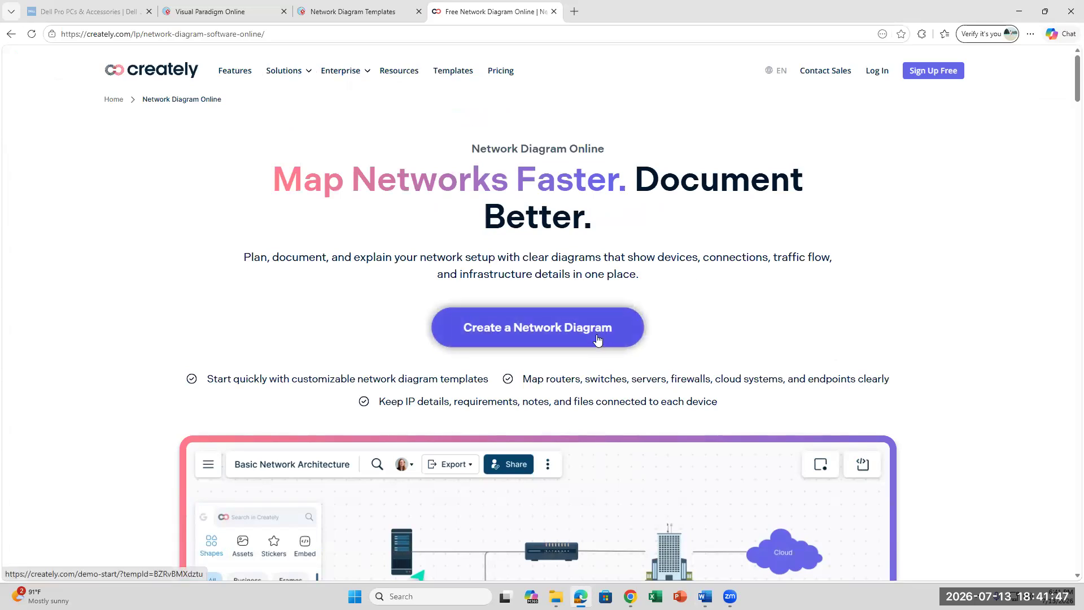
- Create a new network diagram in Creately using the Try with a Demo Account option
left_click(521, 329)
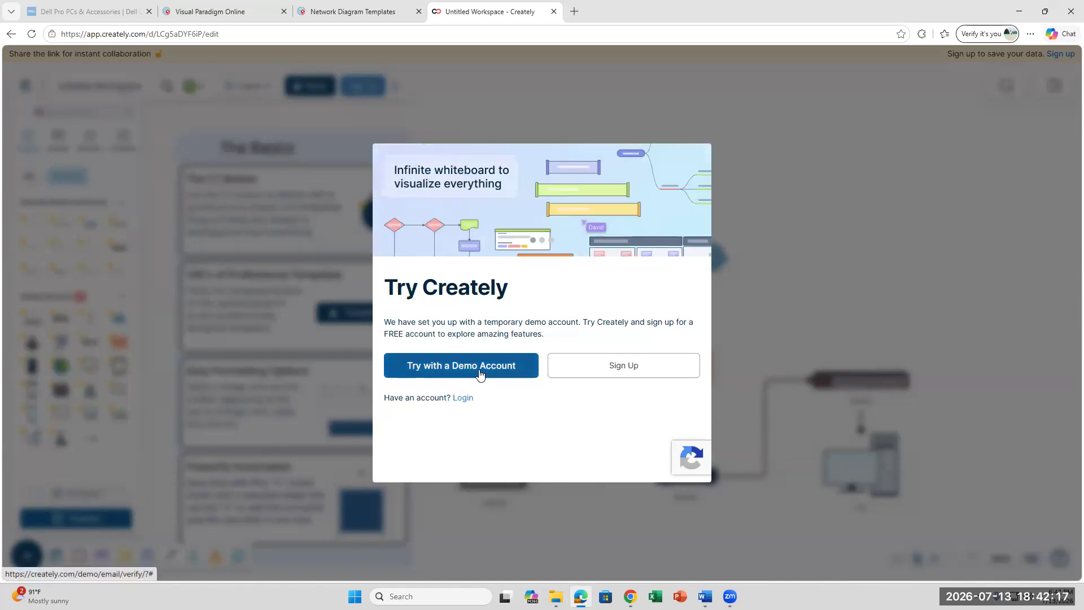
left_click(502, 368)
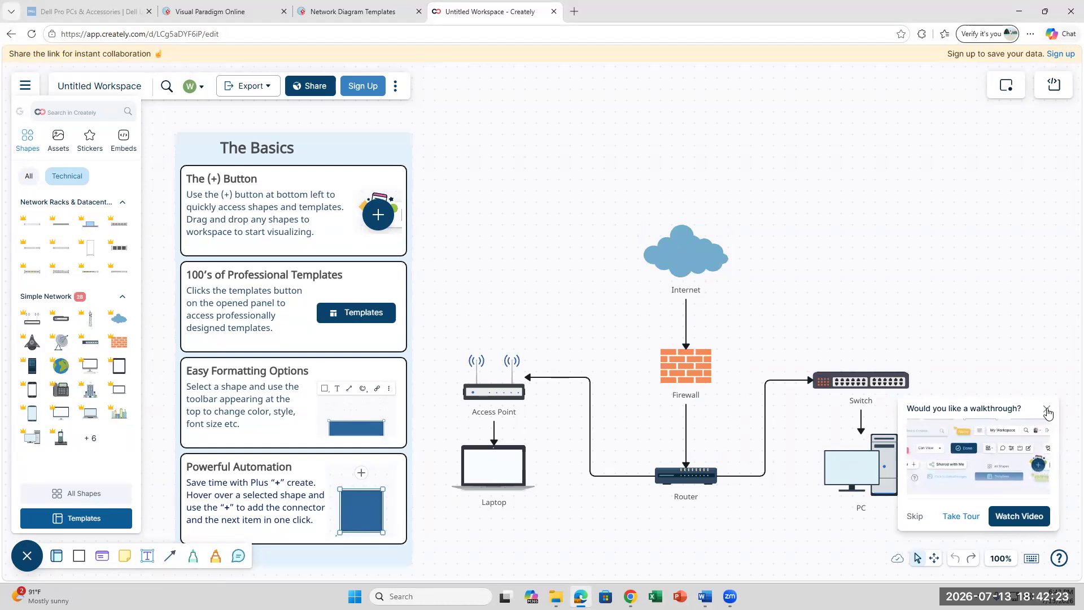
- Dismiss the walkthrough offer and look over the sample Internet–Firewall–Router–Switch–PC diagram
scroll(711, 380, "down", 2)
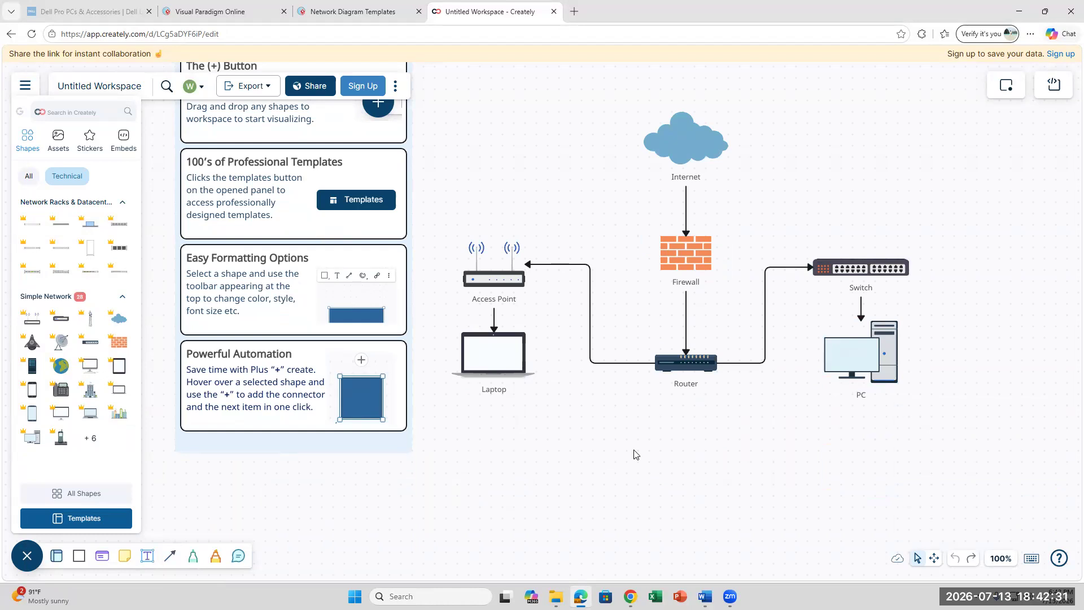
scroll(636, 452, "up", 2)
scroll(636, 440, "down", 2)
scroll(636, 440, "up", 2)
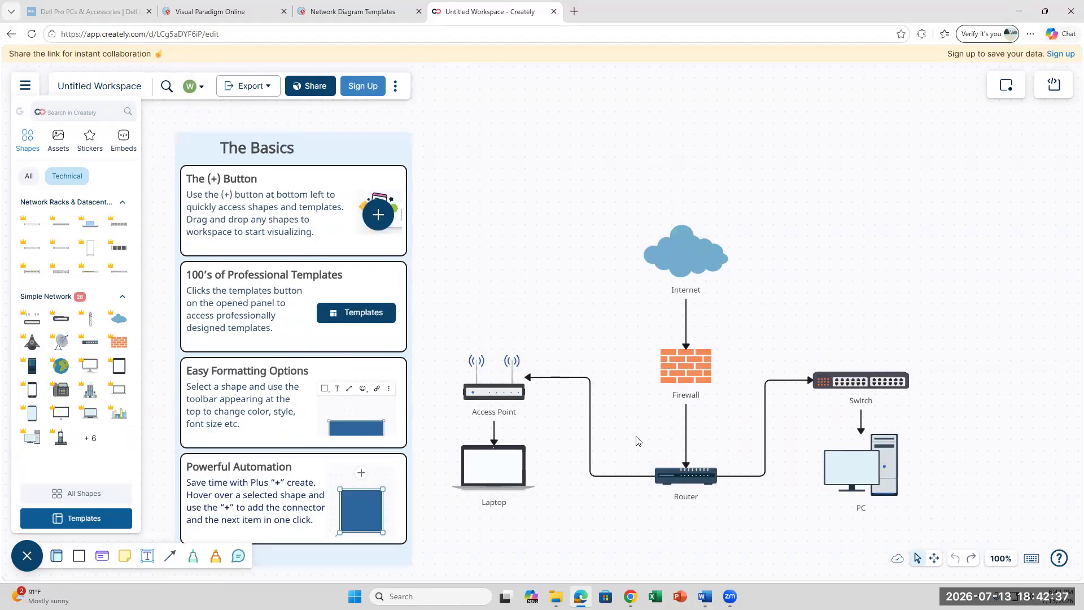
scroll(636, 440, "down", 2)
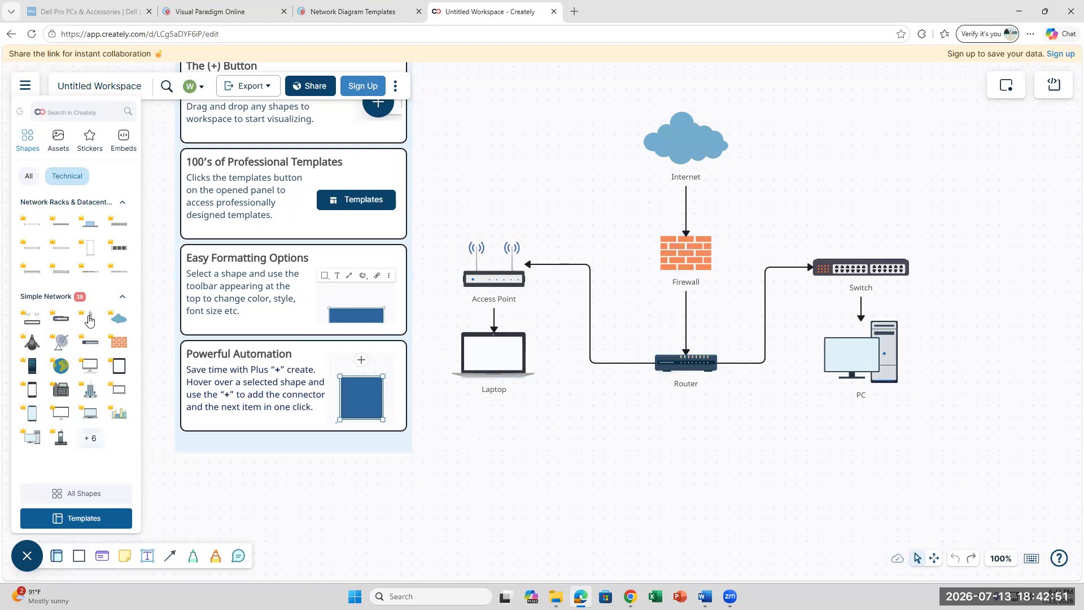
mouse_move(96, 423)
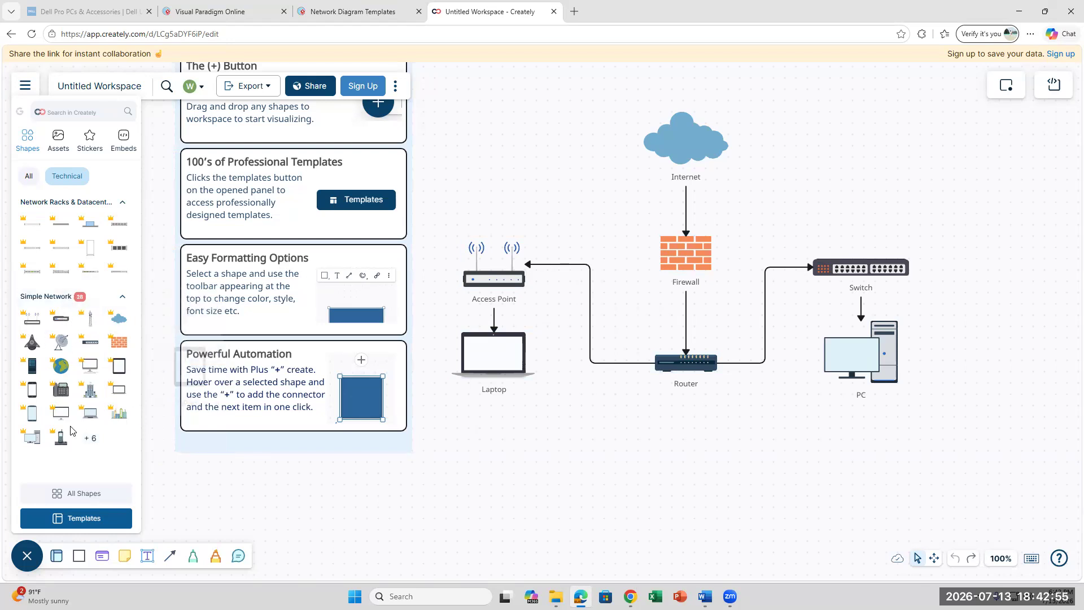
- Delete the Firewall shape via its context menu, then clear the selection
left_click(689, 261)
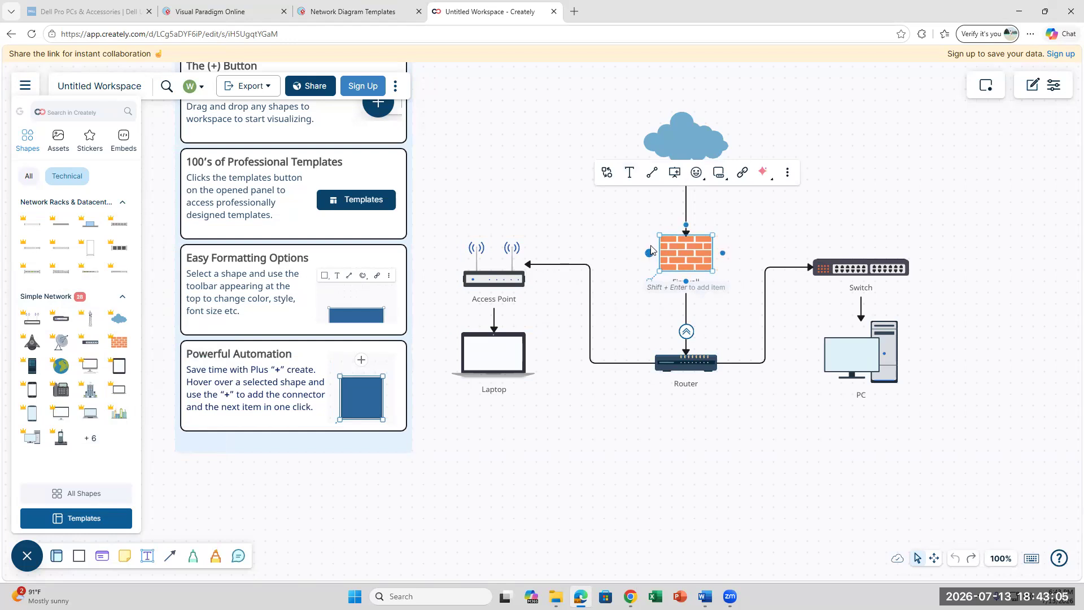
right_click(650, 250)
left_click(735, 233)
left_click(697, 257)
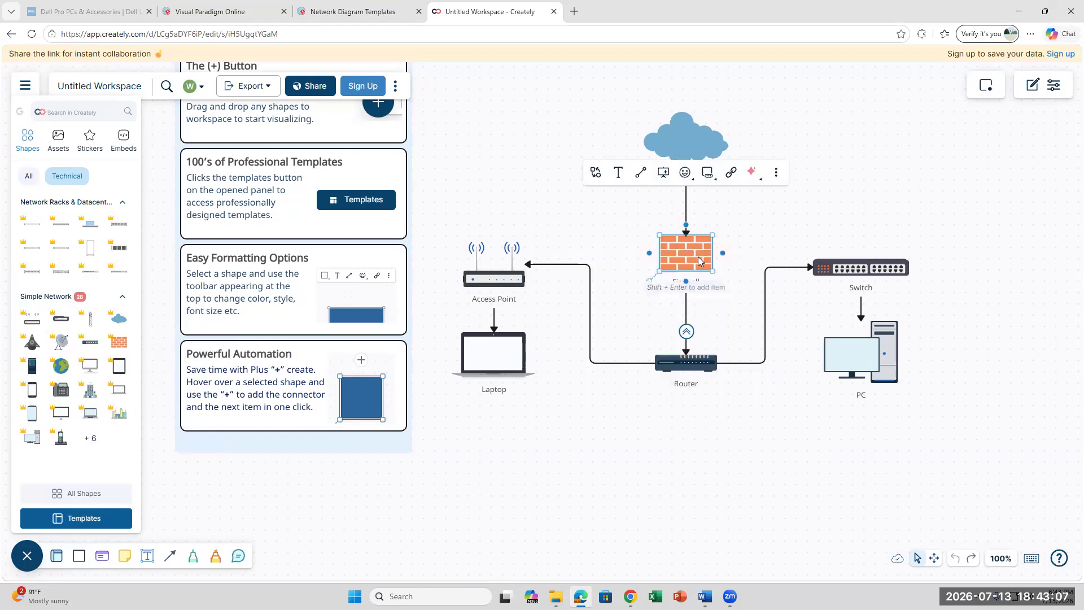
right_click(698, 259)
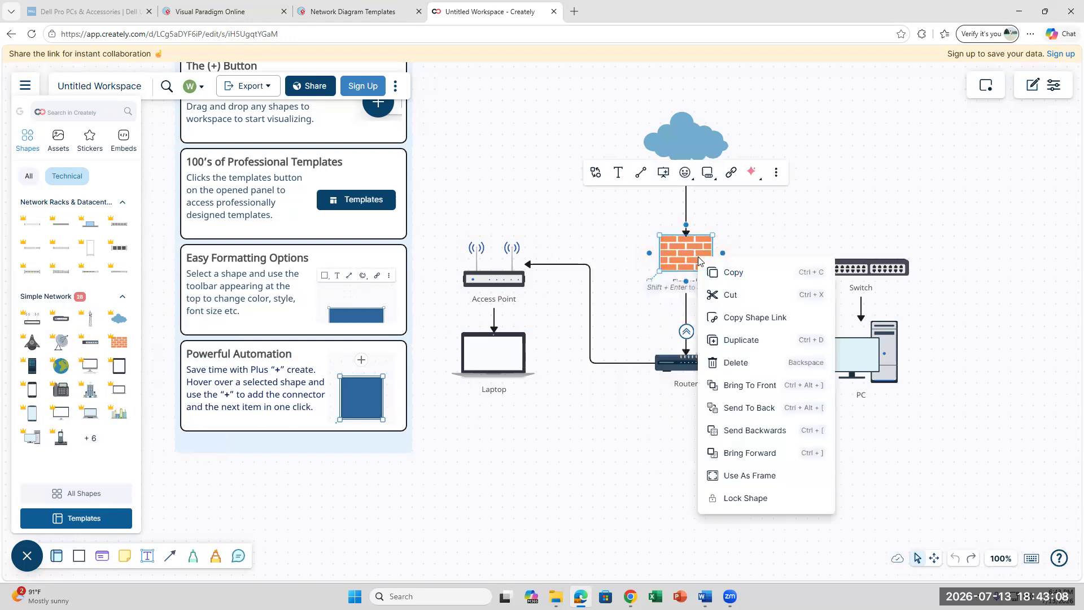
left_click(757, 365)
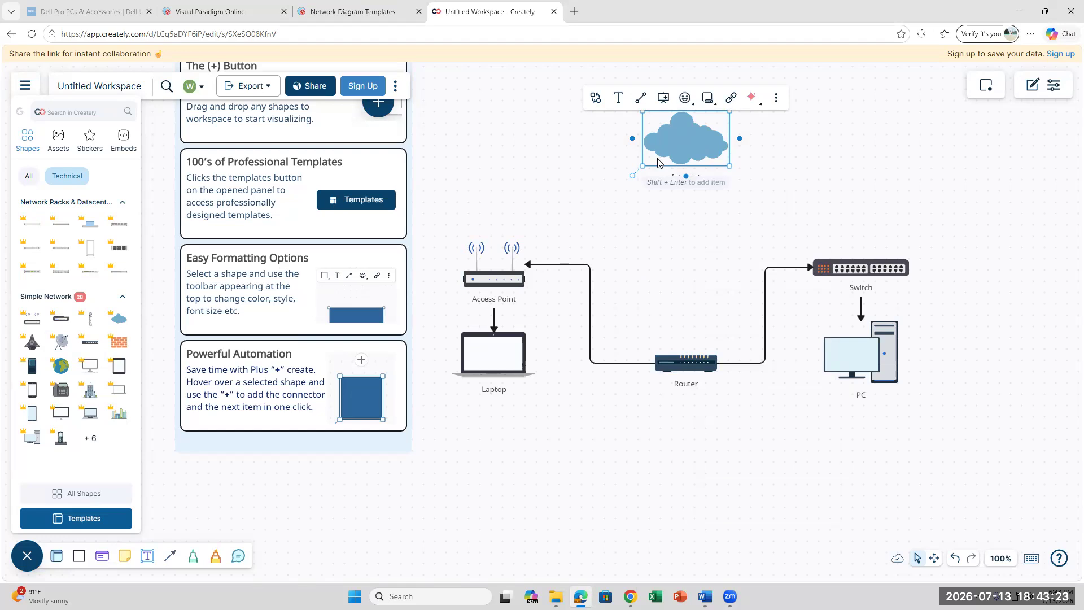
left_click(727, 239)
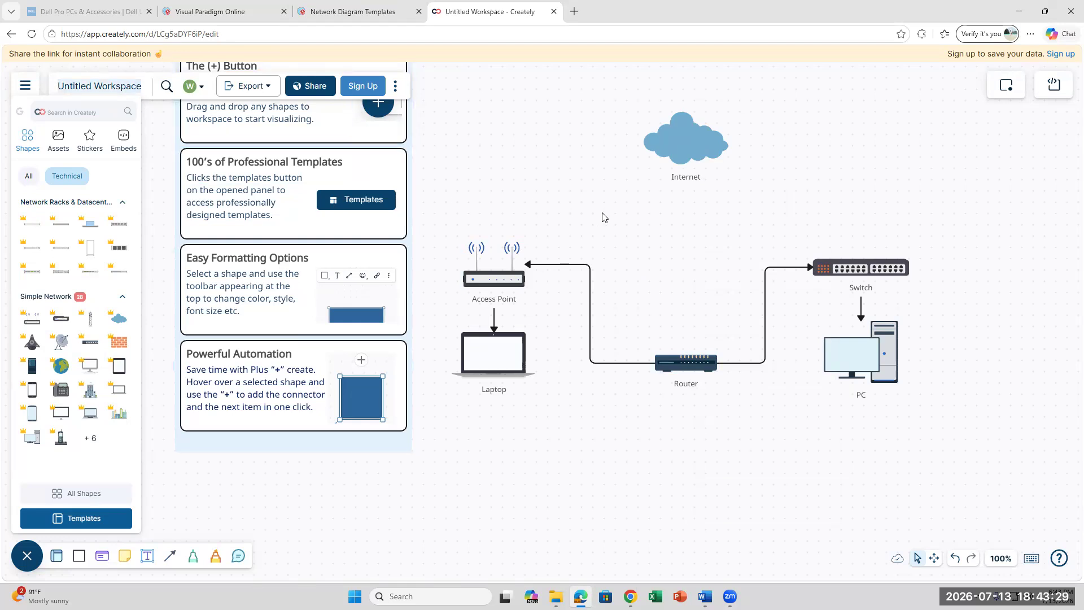
- Enter 'CIS824B Lab 1' as the workspace title
type("cIS824B")
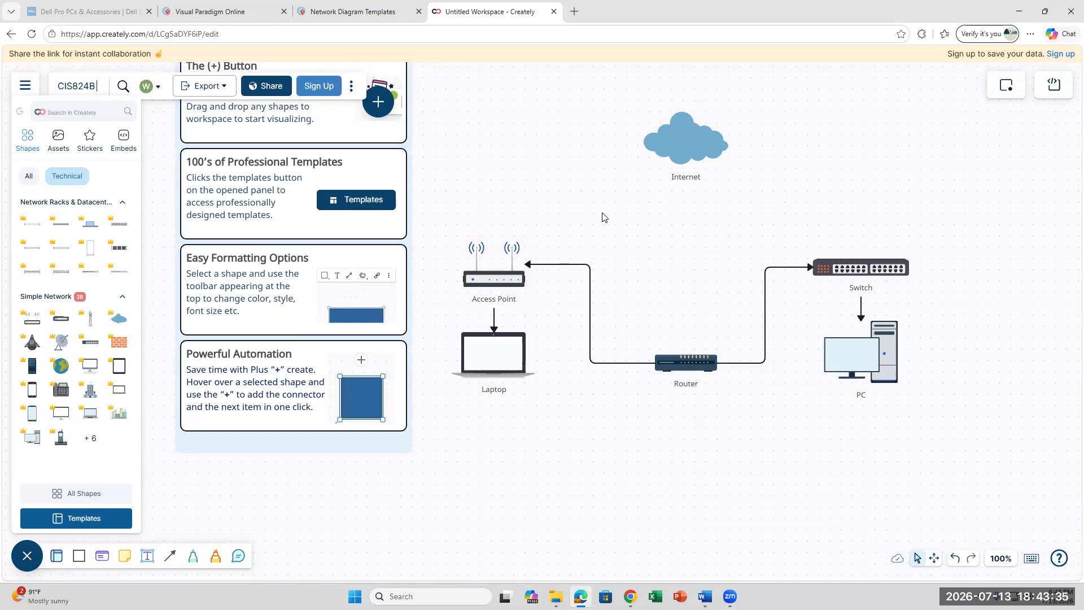
type(" Lab 1")
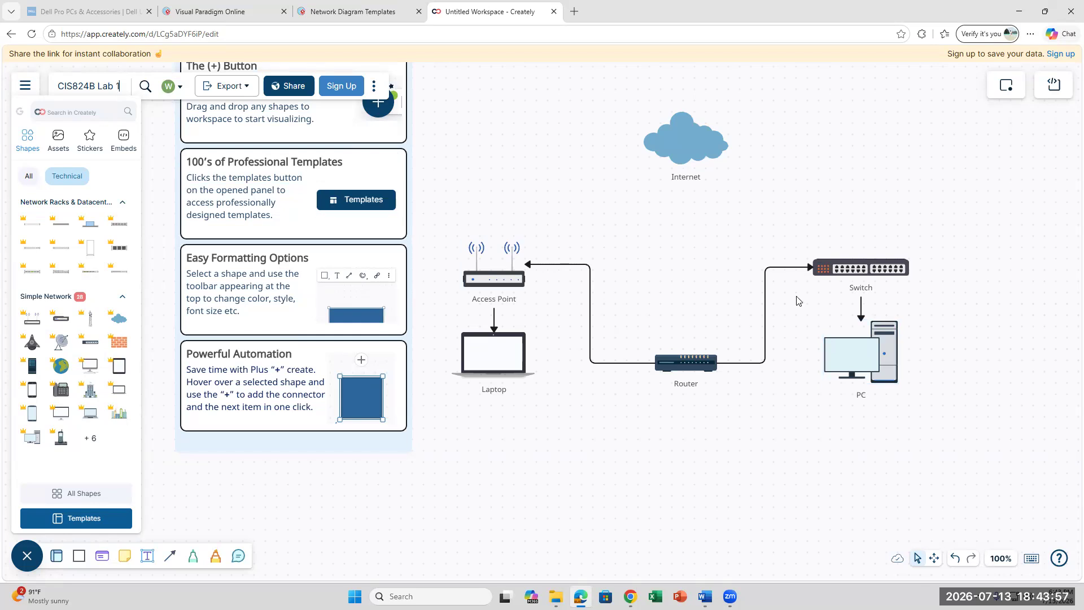
- Delete the Switch, then try adding a Notebook shape and close the professional-shapes upgrade prompt
left_click(861, 275)
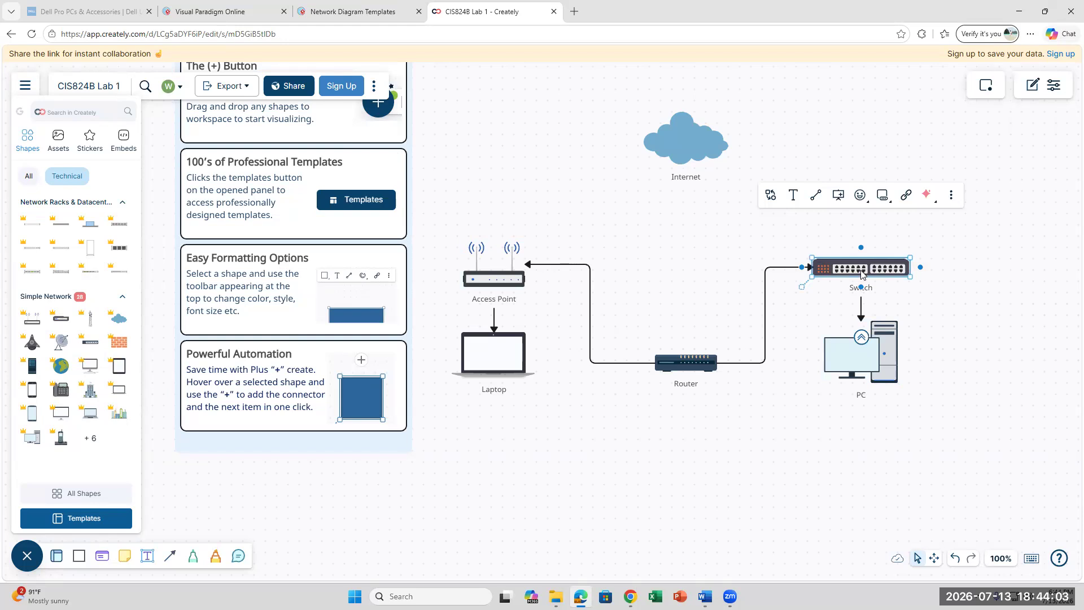
right_click(860, 275)
left_click(897, 374)
left_click(685, 363)
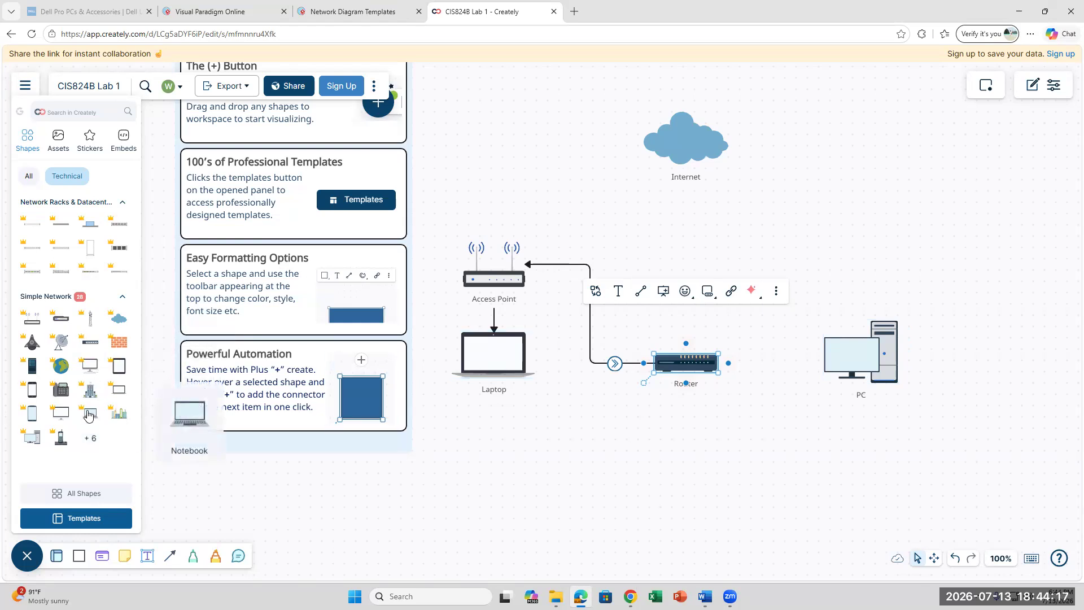
left_click_drag(90, 419, 512, 433)
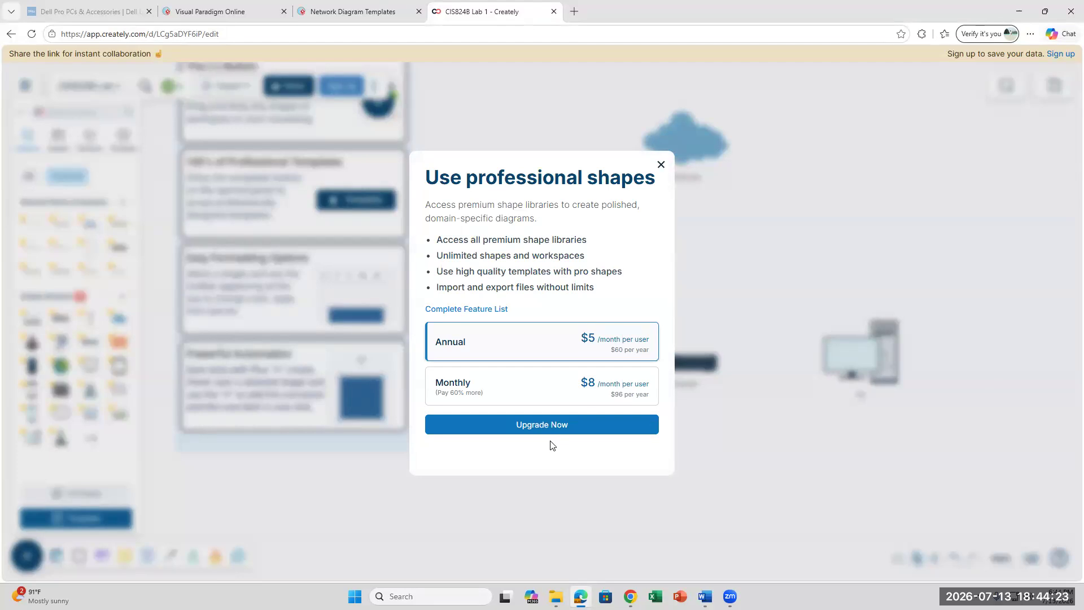
left_click(661, 165)
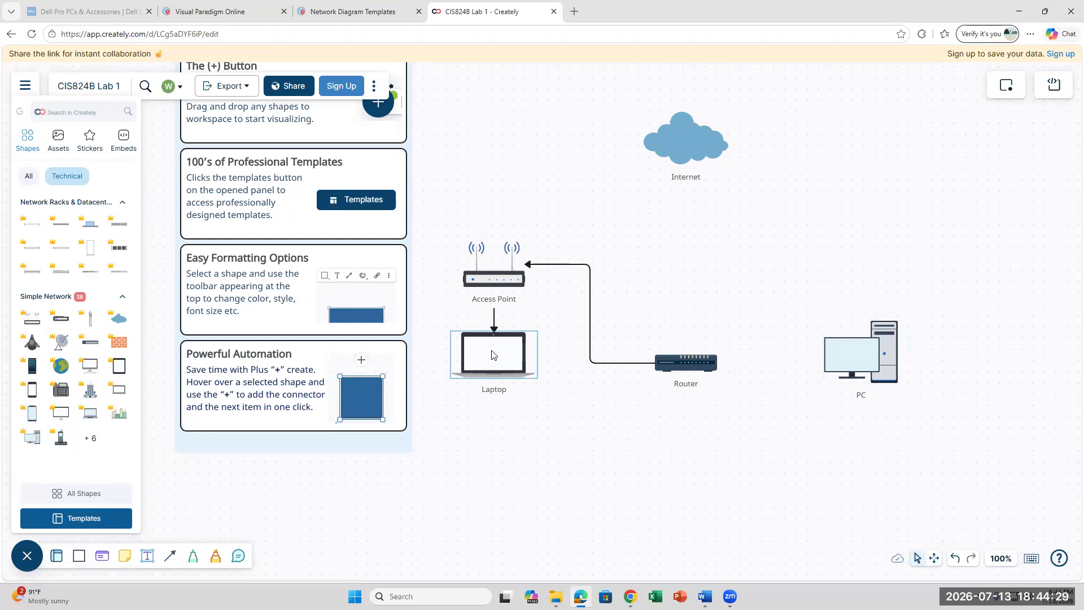
- Paste onto the canvas from the Laptop's context menu, allowing the site clipboard access
right_click(492, 355)
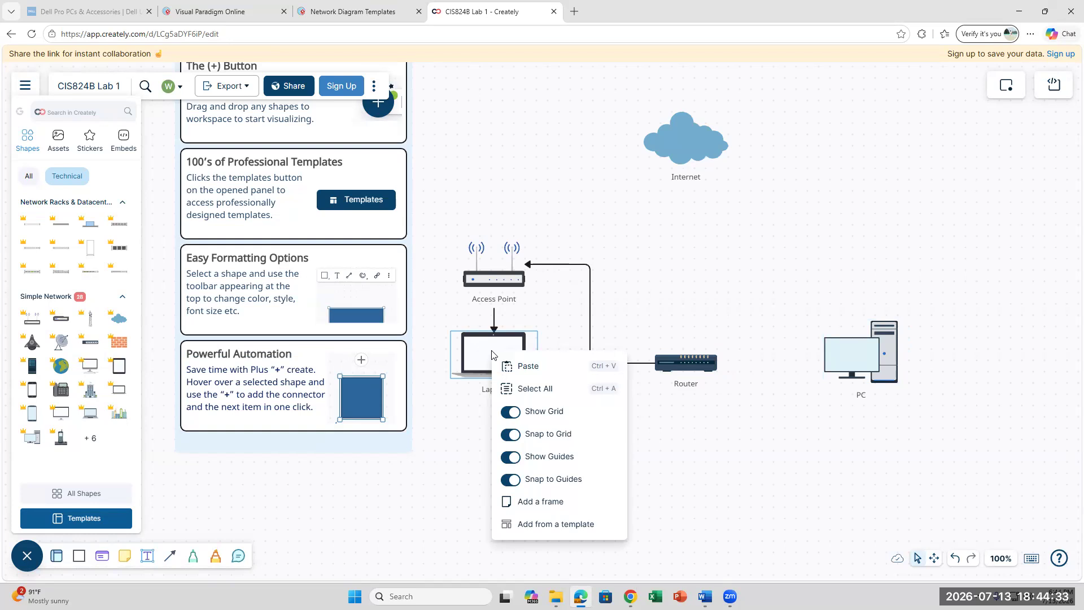
scroll(666, 460, "down", 4)
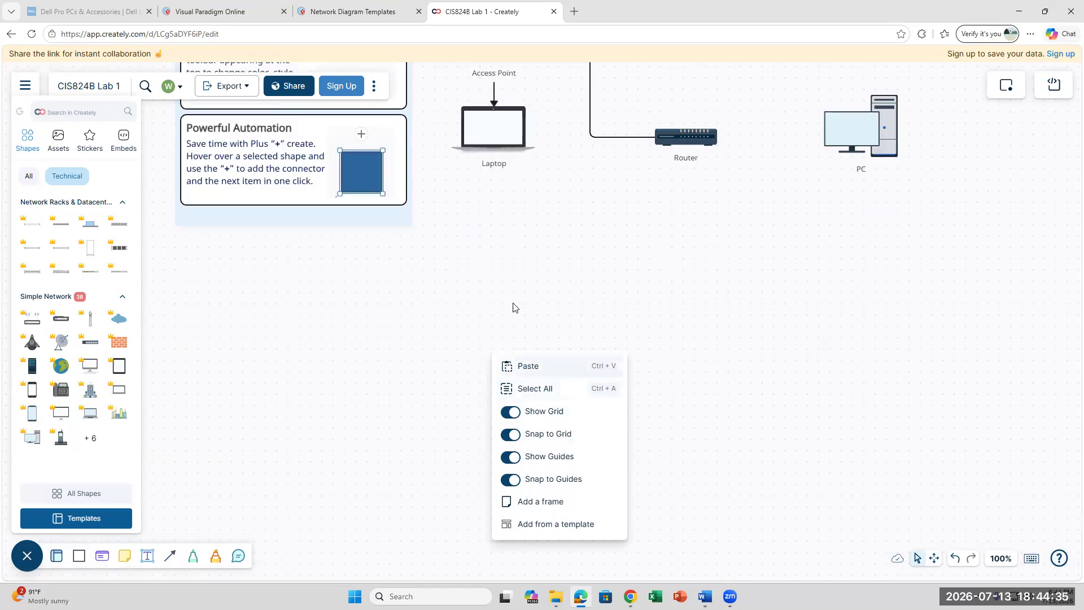
left_click(535, 296)
right_click(486, 137)
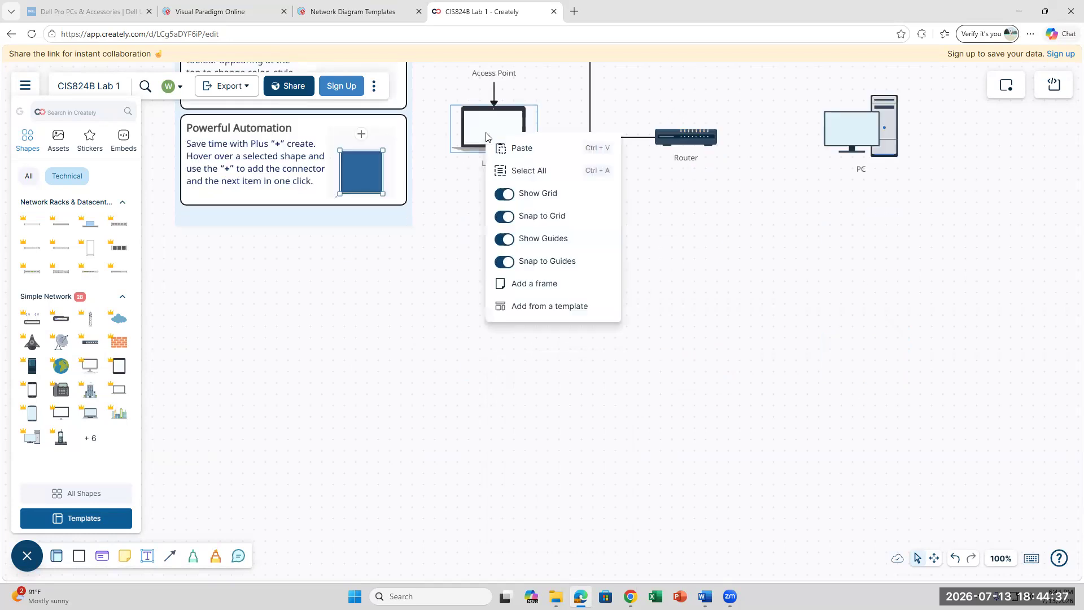
left_click(528, 152)
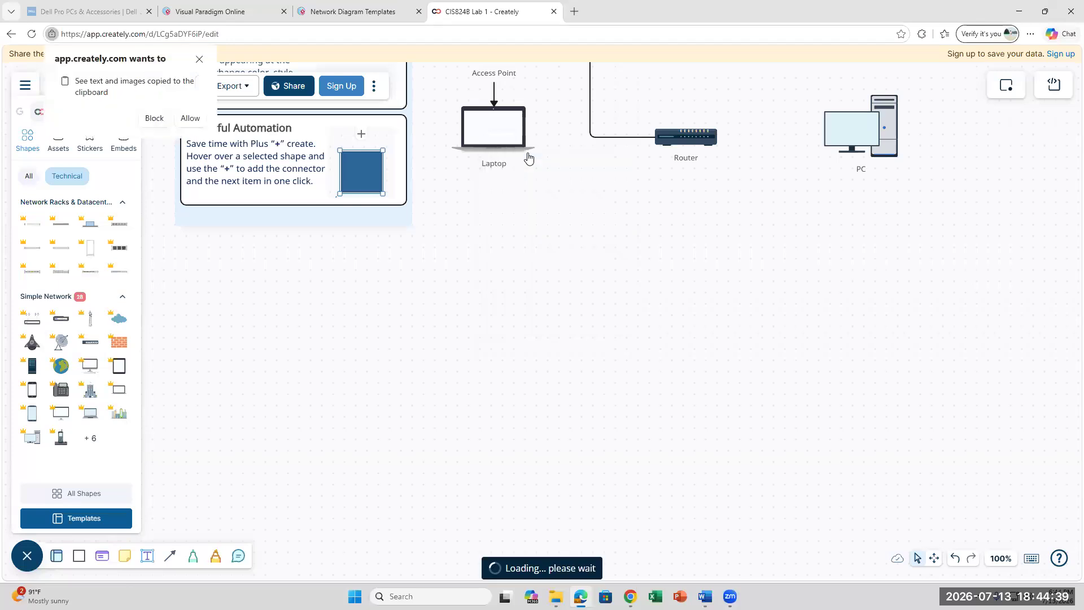
left_click(188, 122)
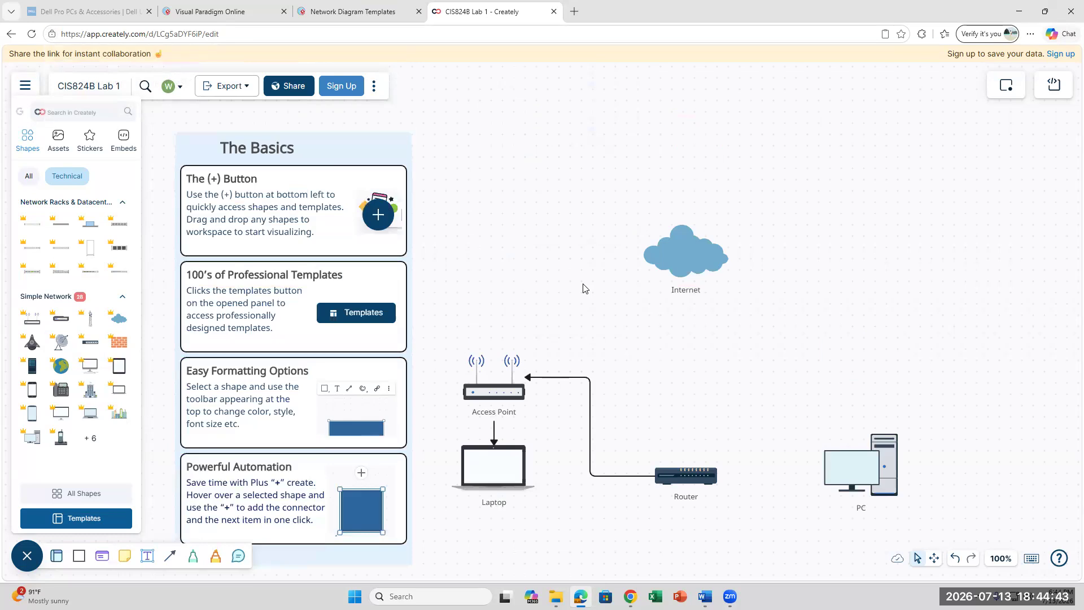
- Nudge the Laptop slightly right under the Access Point and drag an iPad shape out
scroll(583, 284, "up", 7)
scroll(583, 284, "down", 3)
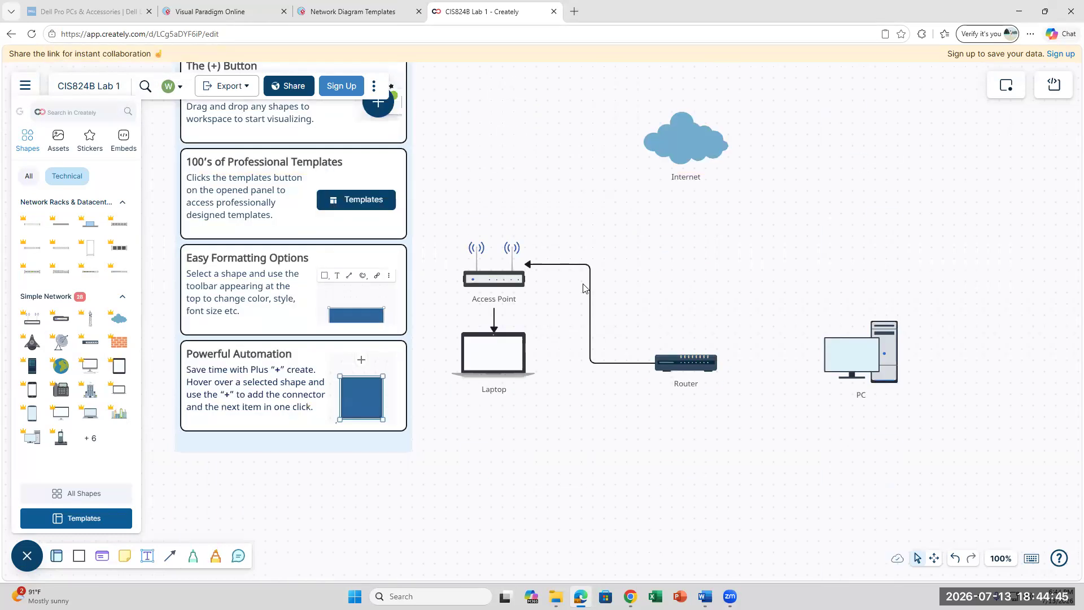
mouse_move(506, 351)
left_mouse_down()
mouse_move(545, 357)
mouse_move(517, 357)
left_mouse_up()
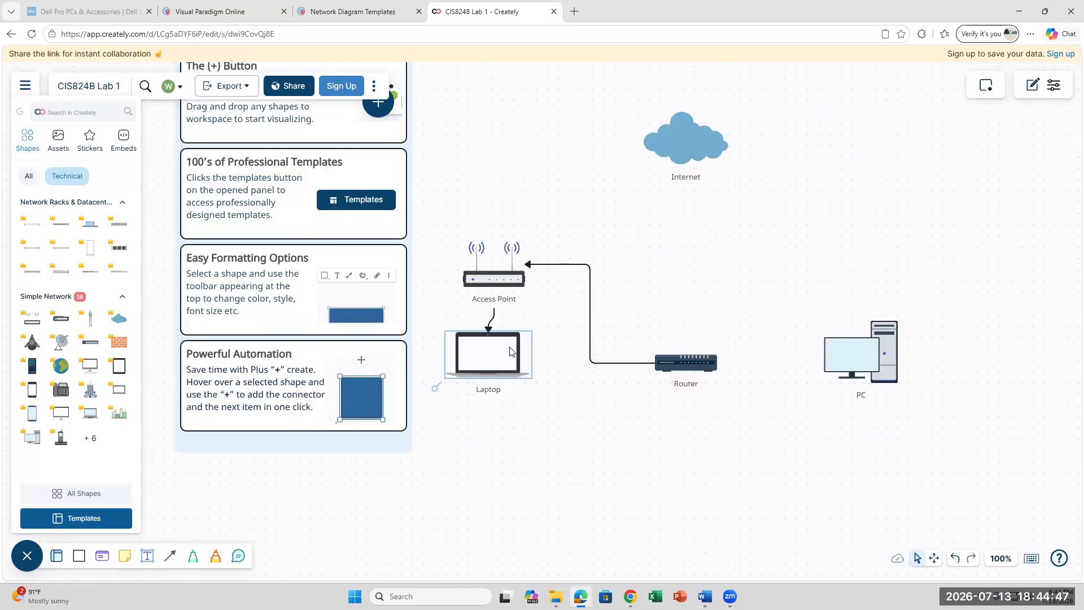
left_click(672, 424)
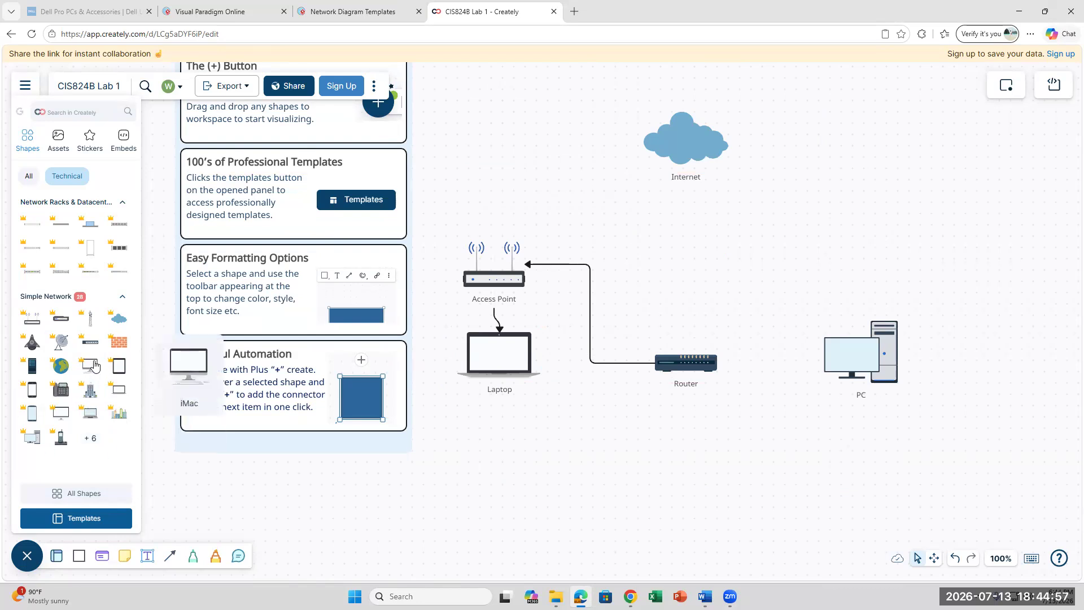
left_click_drag(119, 366, 276, 413)
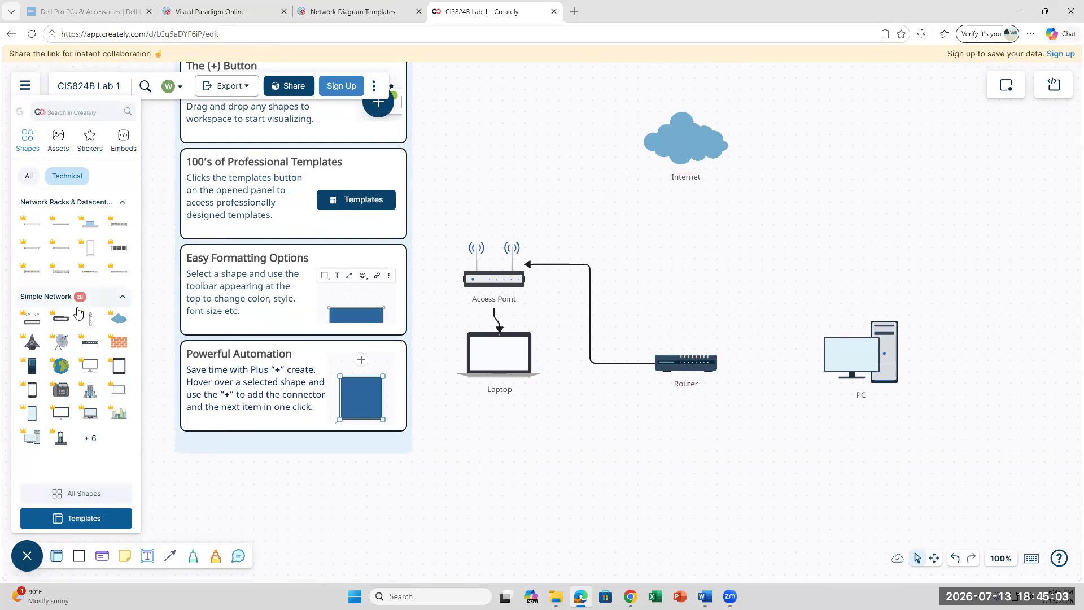
- Show shapes from All libraries and browse the Stickers collections before returning to Shapes
left_click(29, 176)
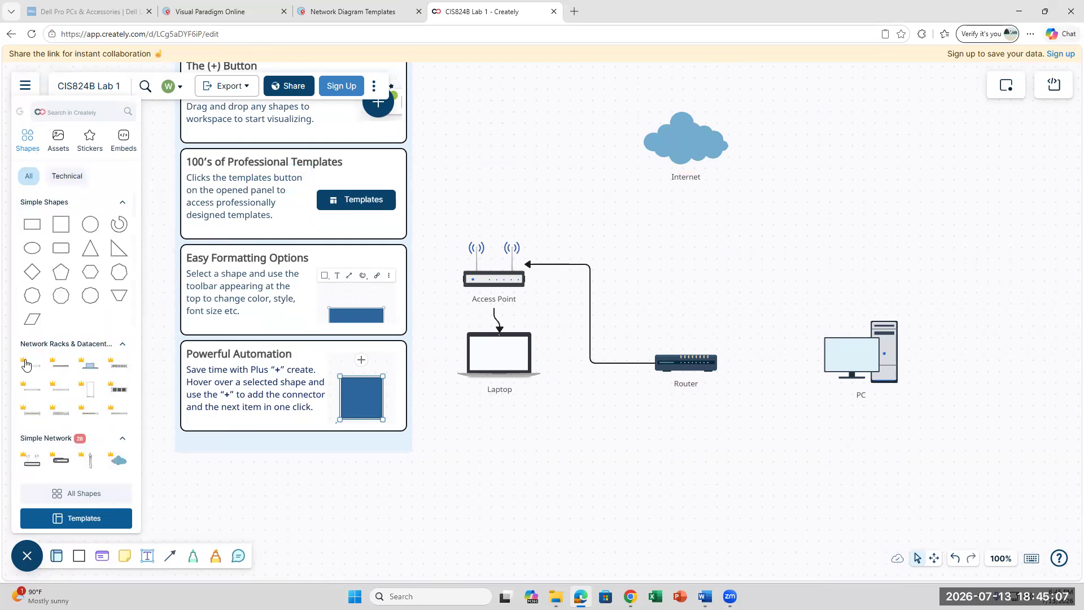
scroll(44, 357, "down", 3)
scroll(43, 354, "down", 2)
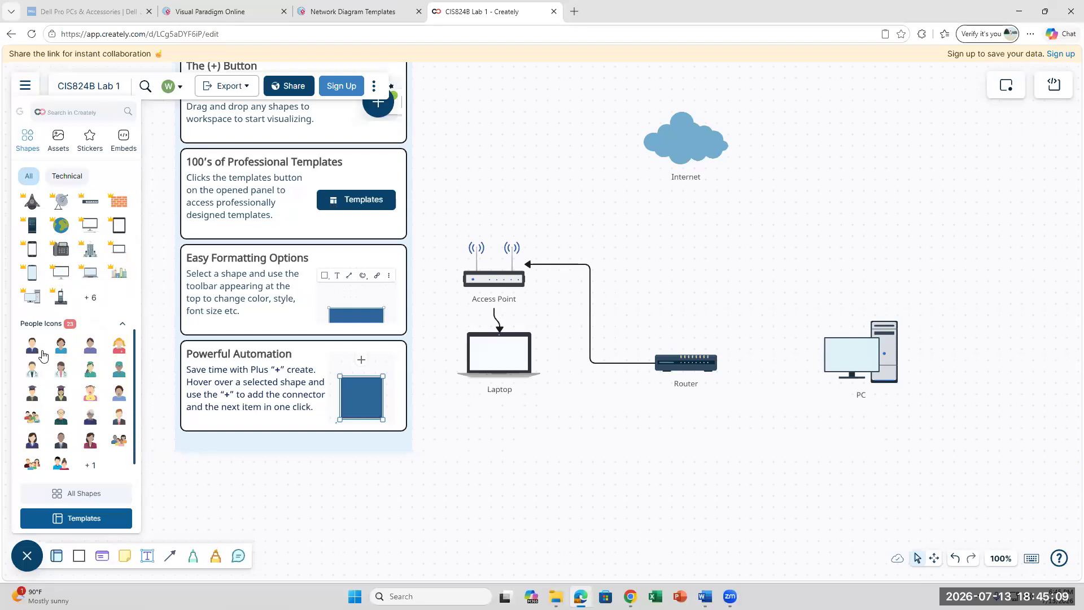
scroll(44, 354, "up", 1)
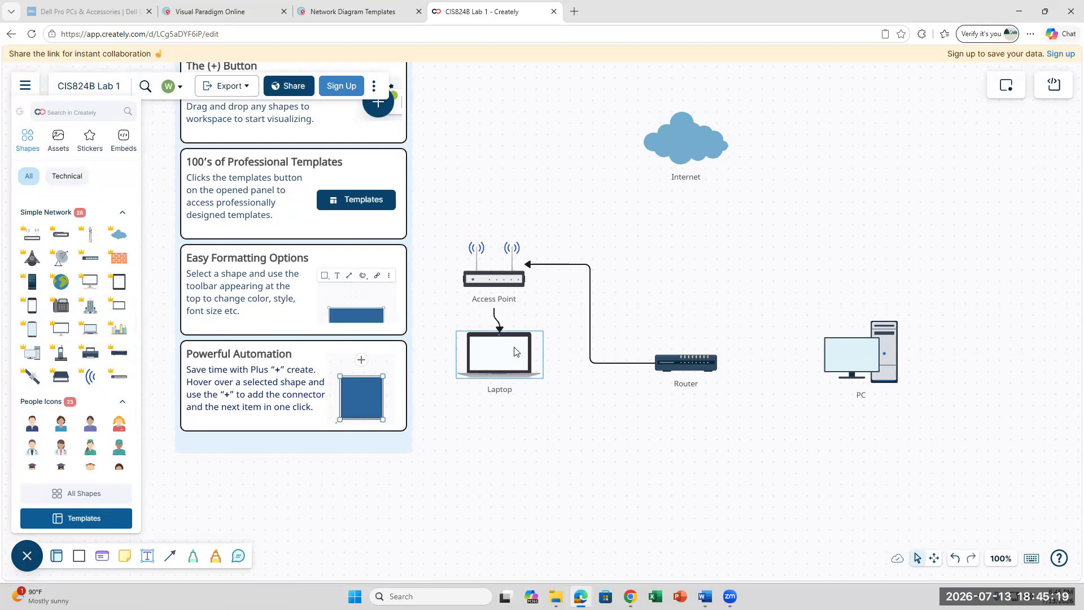
left_click(88, 144)
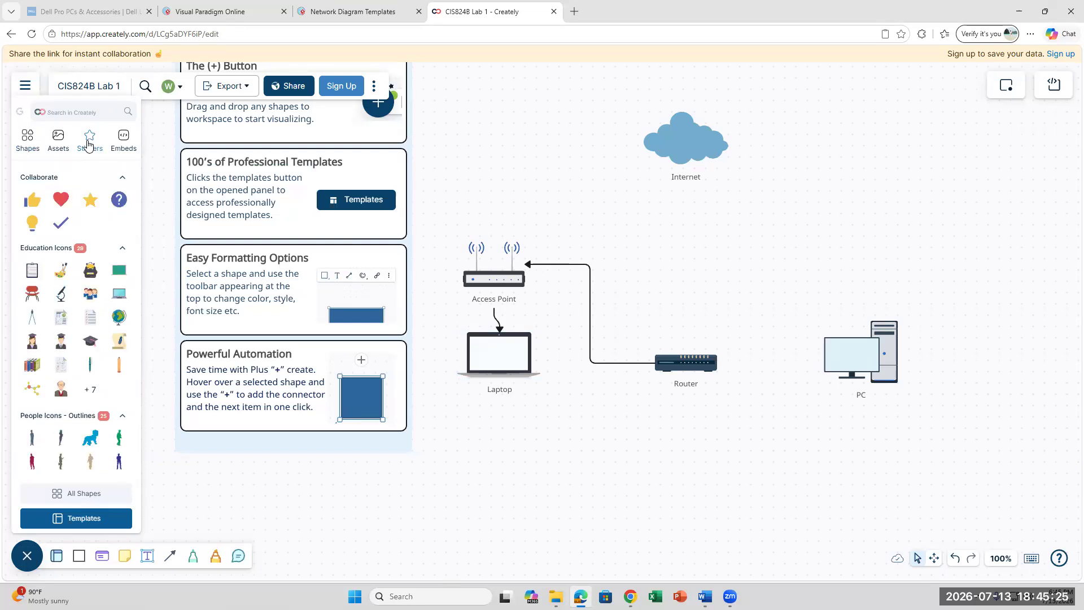
left_click(25, 142)
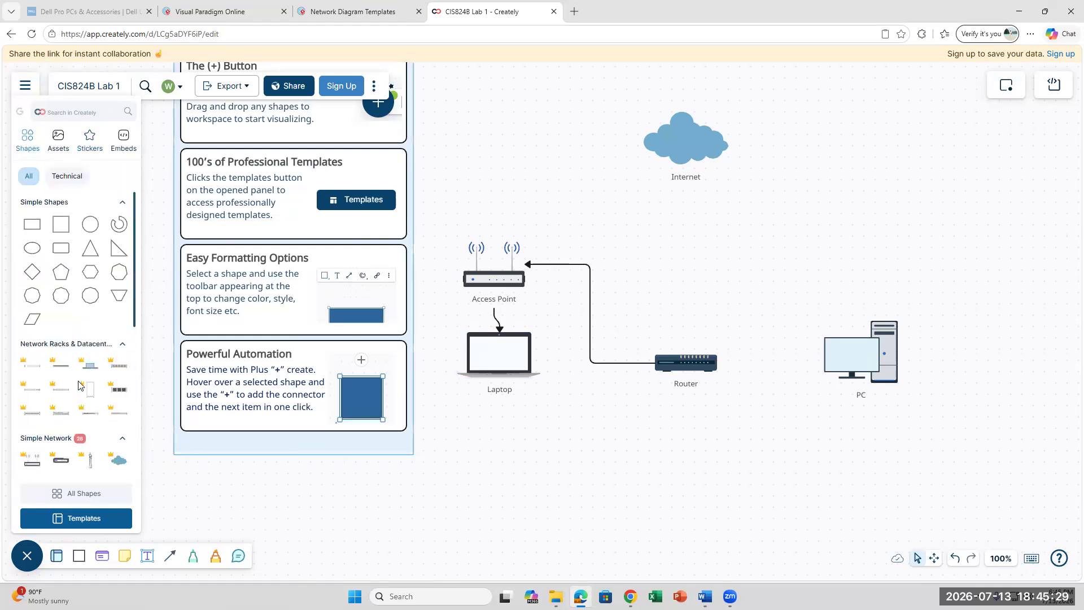
- Expand the Simple Network group with '+6' to list all 28 of its shapes
scroll(78, 372, "down", 2)
scroll(77, 372, "up", 2)
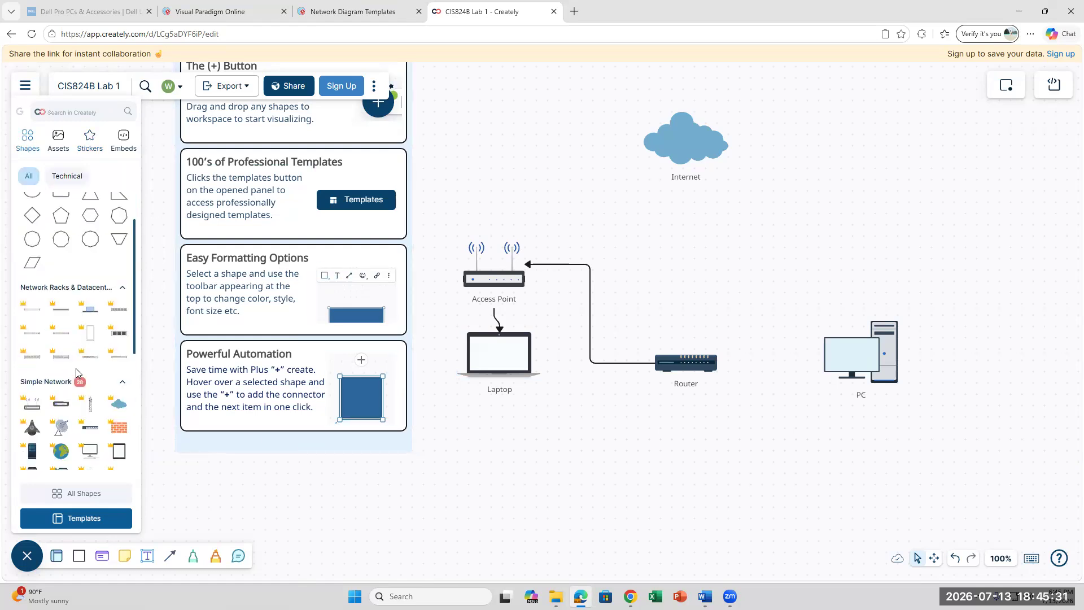
scroll(78, 372, "down", 3)
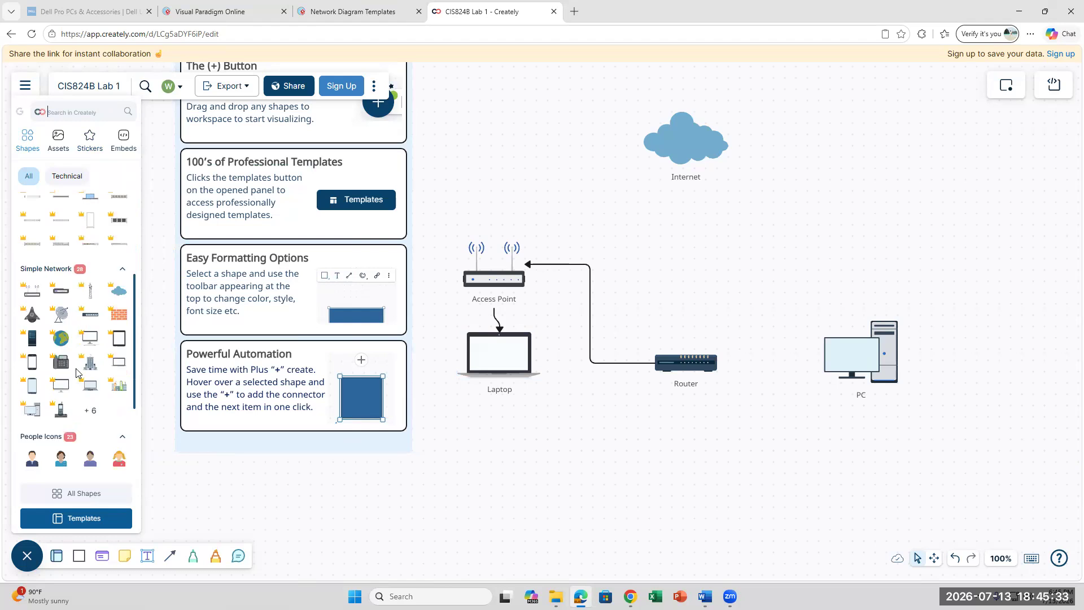
scroll(77, 373, "down", 1)
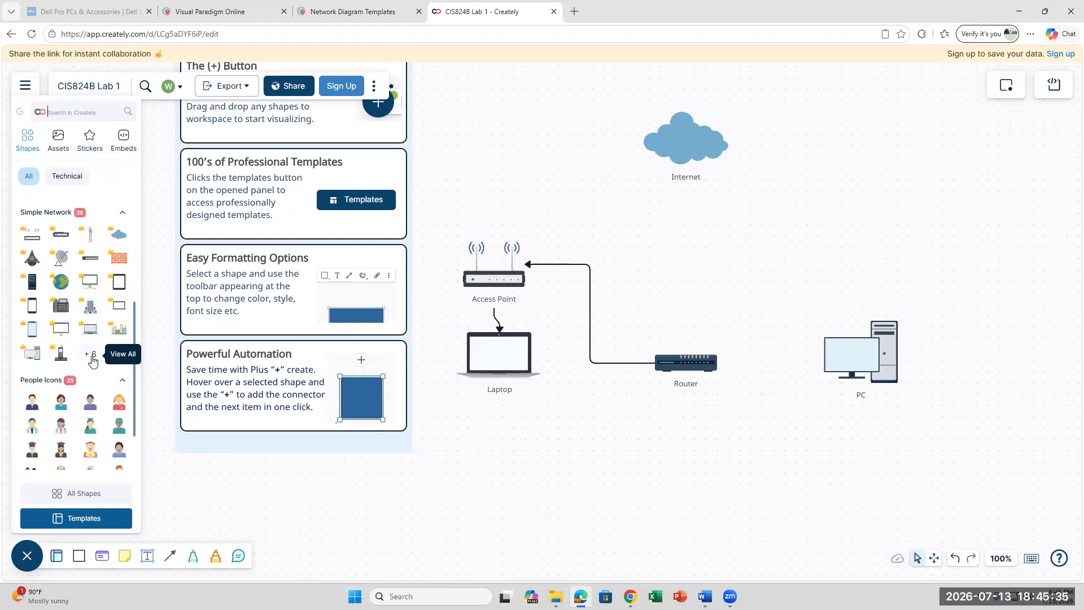
left_click(90, 354)
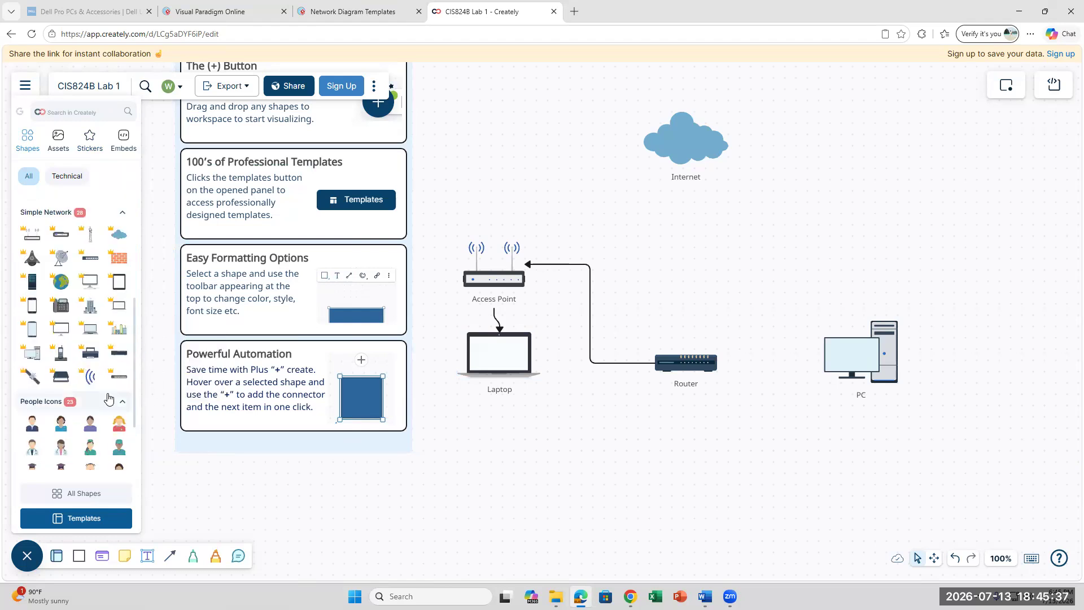
scroll(109, 400, "up", 4)
scroll(109, 399, "down", 1)
scroll(109, 399, "down", 1)
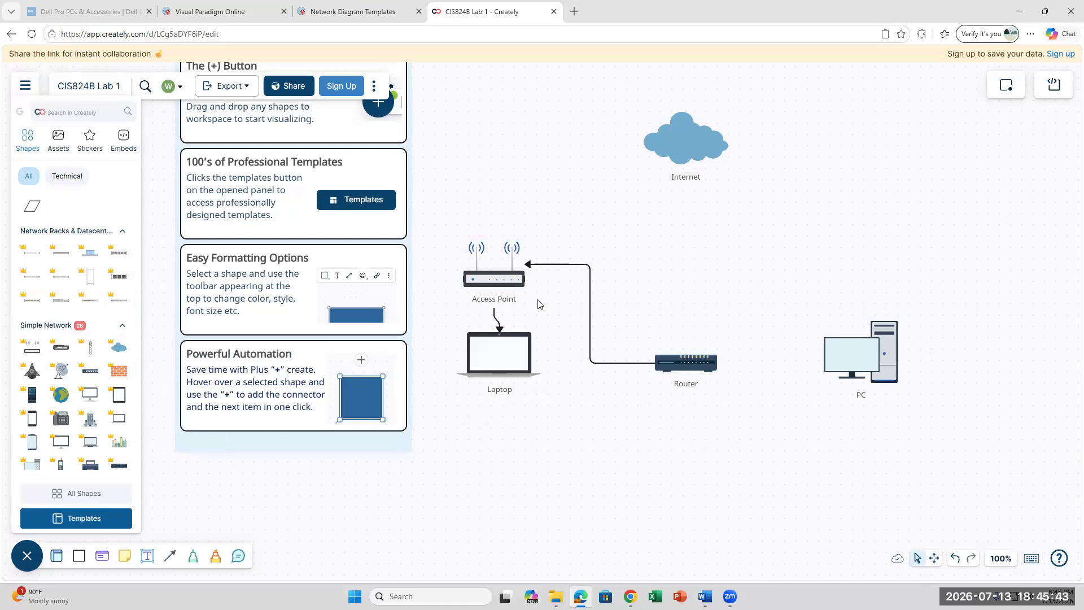
- Start relabelling the Access Point by typing 'Wireless' into its label
left_click(487, 300)
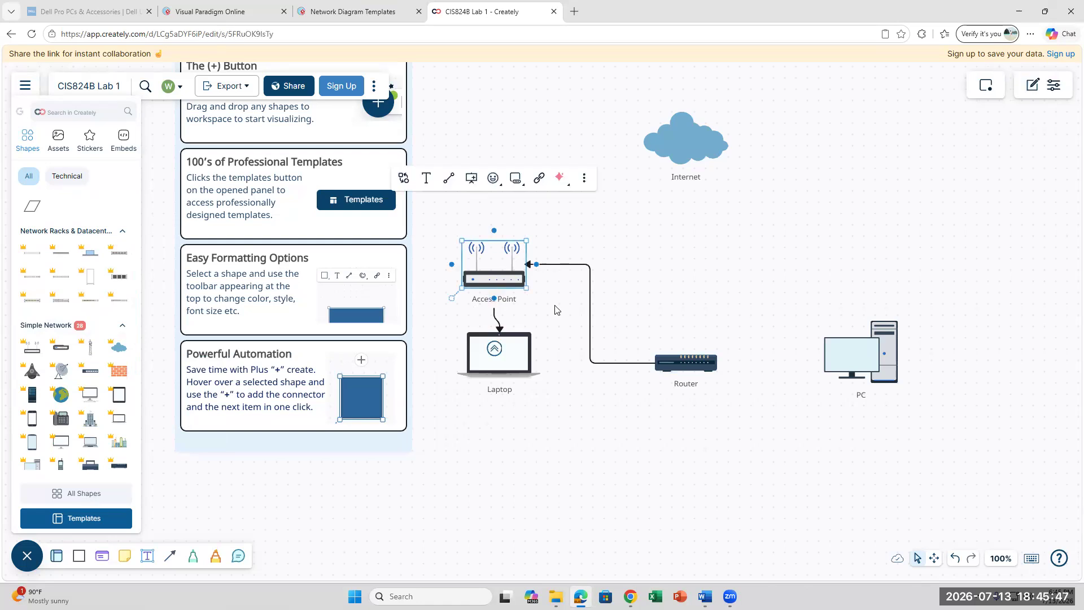
left_click(425, 181)
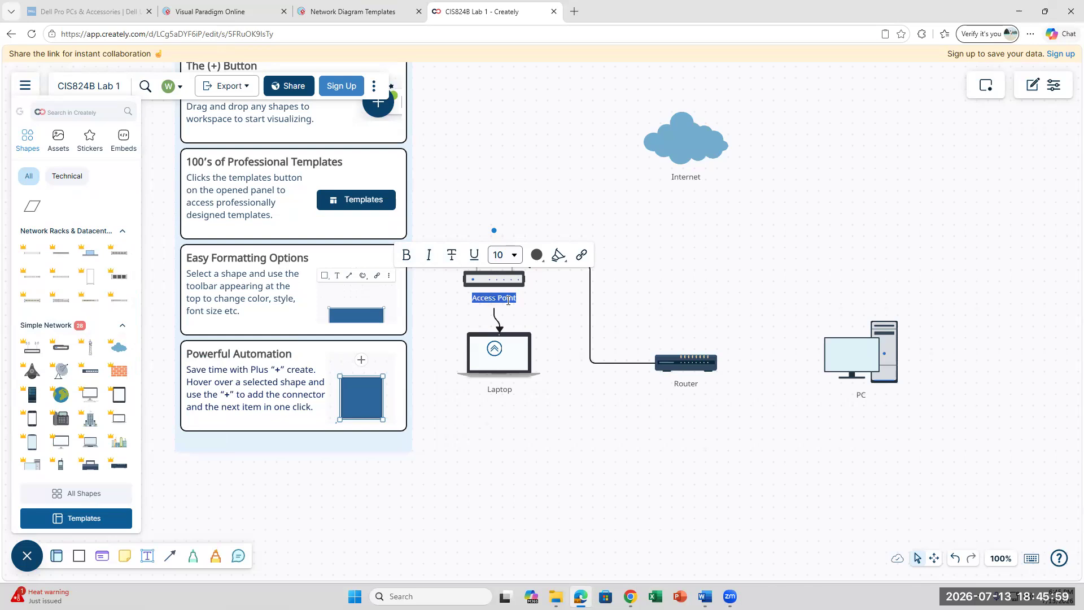
type("Wireless")
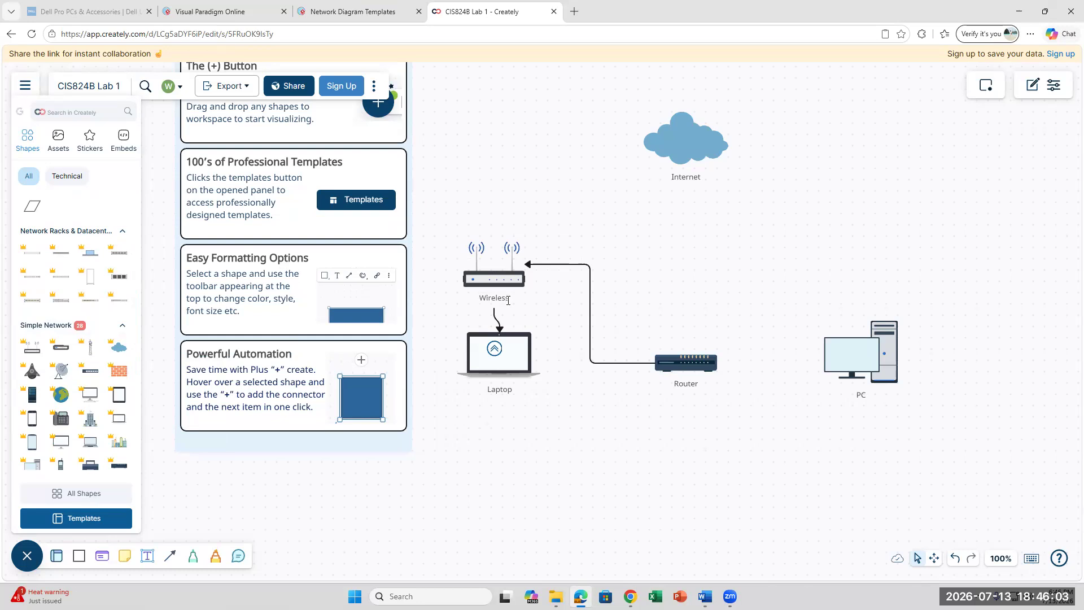
left_click(508, 390)
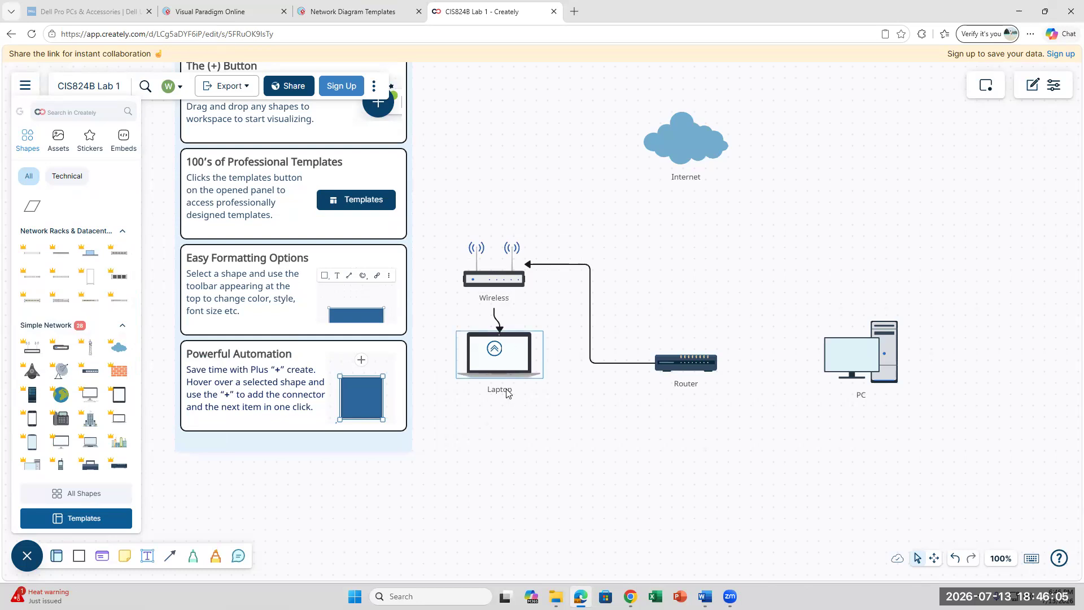
left_click(510, 300)
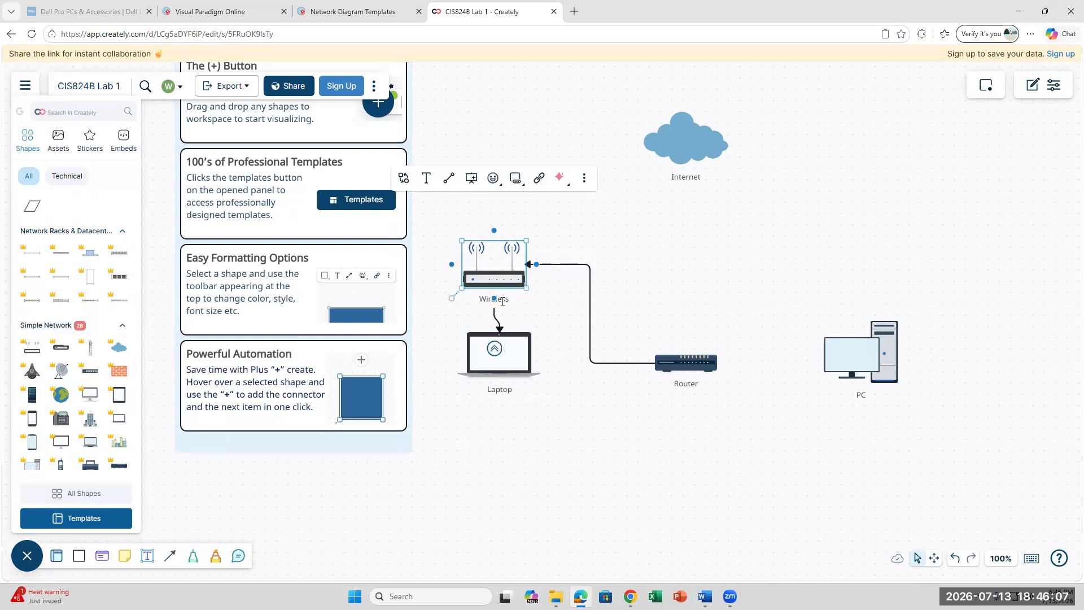
left_click(497, 307)
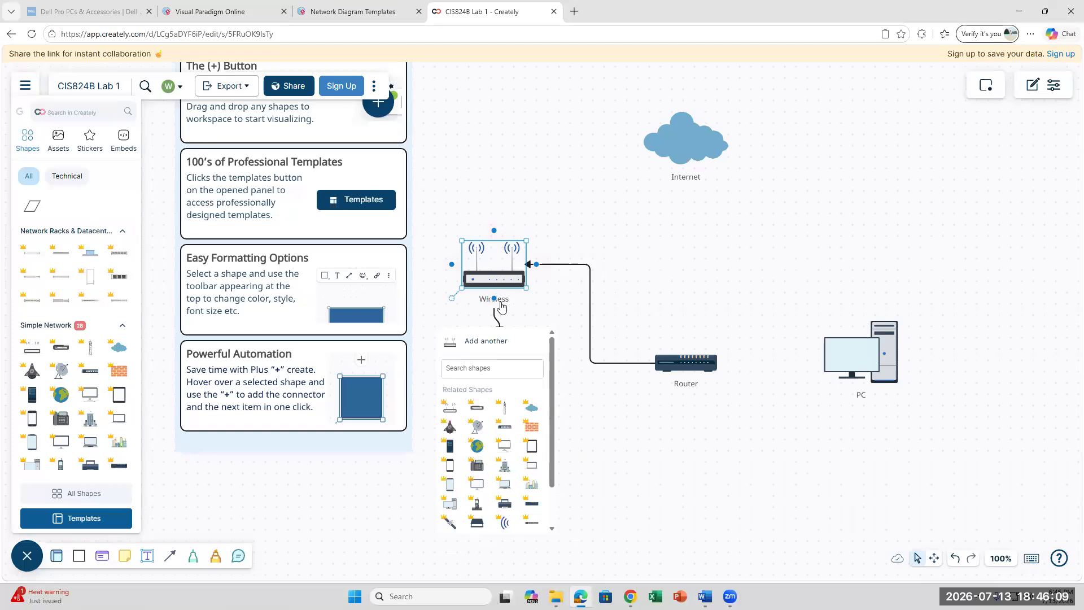
- Set the device label to 'Wireless Router' and commit the edit
double_click(494, 298)
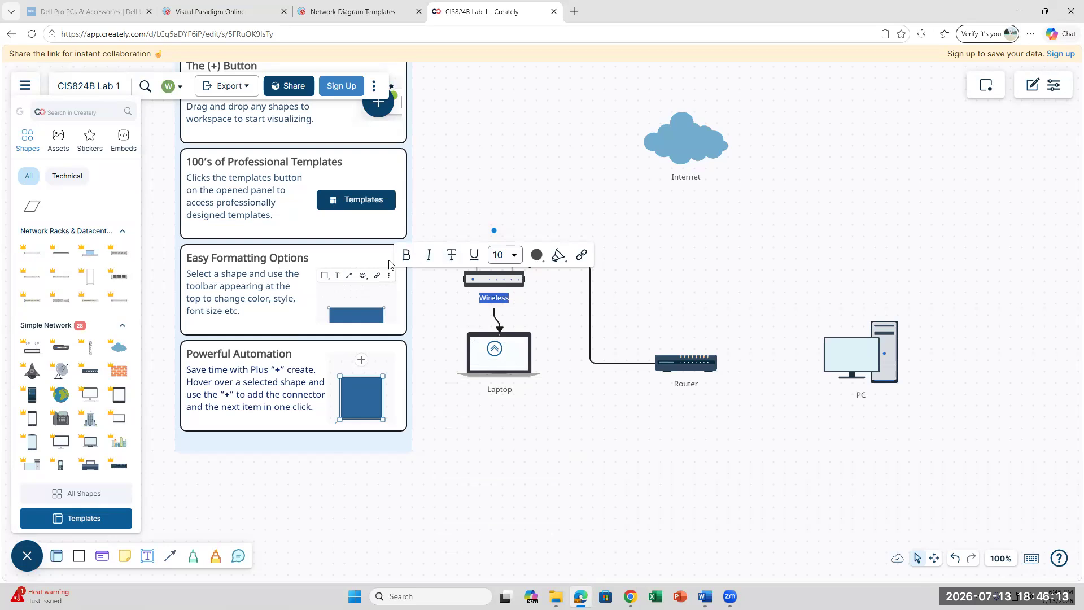
right_click(499, 298)
left_click(521, 305)
double_click(507, 304)
type("Wireless Rout")
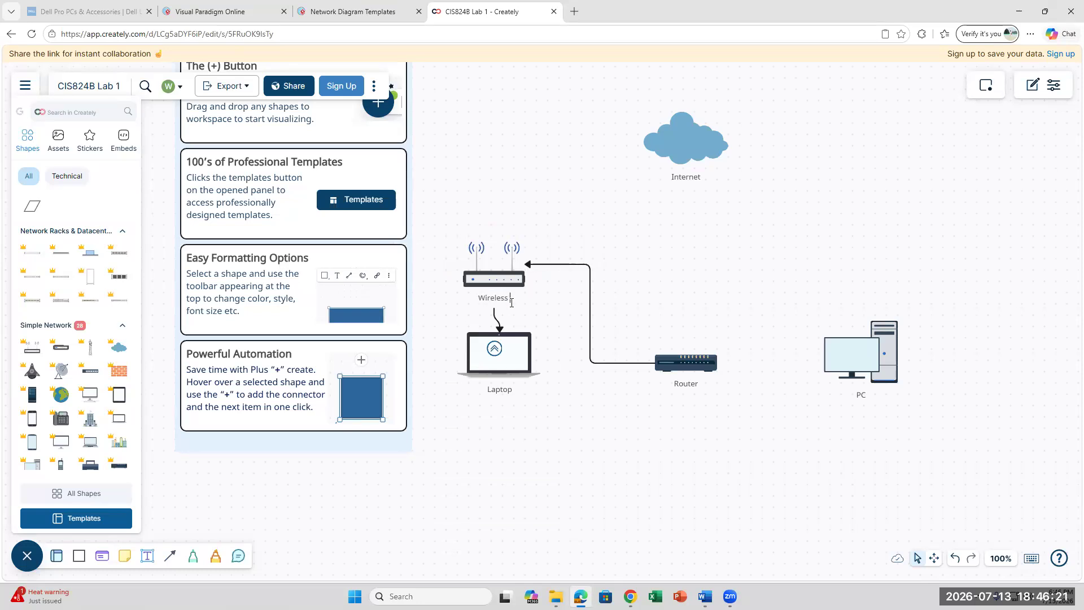
type("er")
left_click(556, 421)
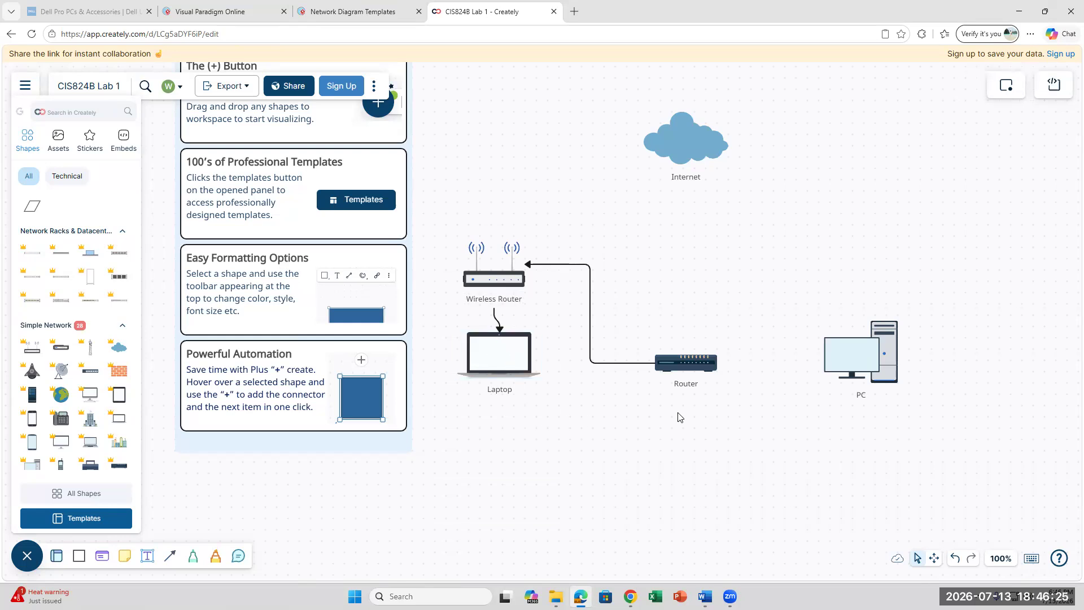
left_click(864, 368)
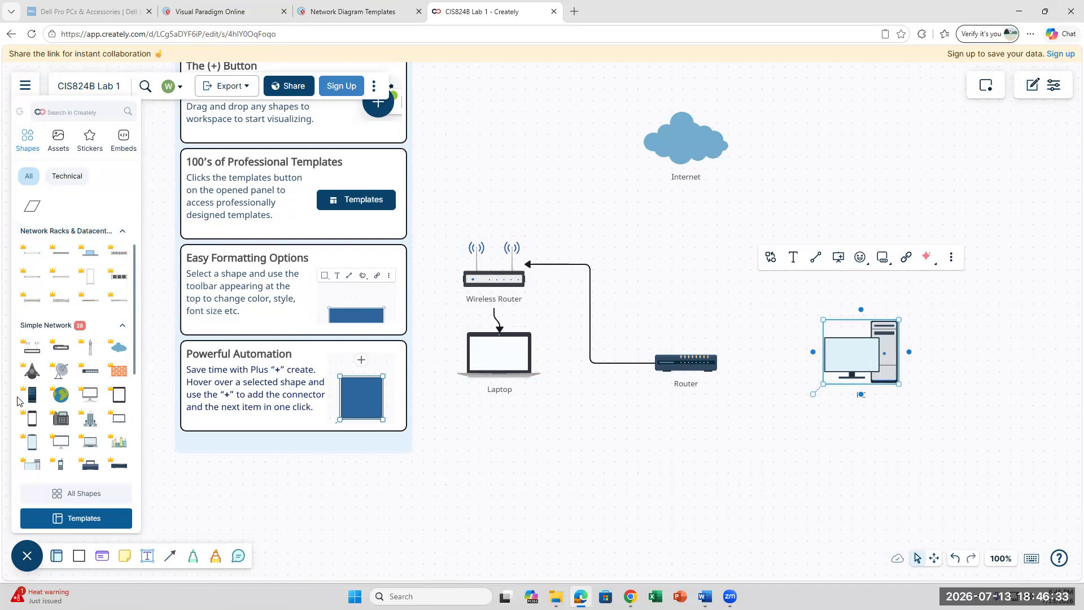
scroll(43, 399, "down", 4)
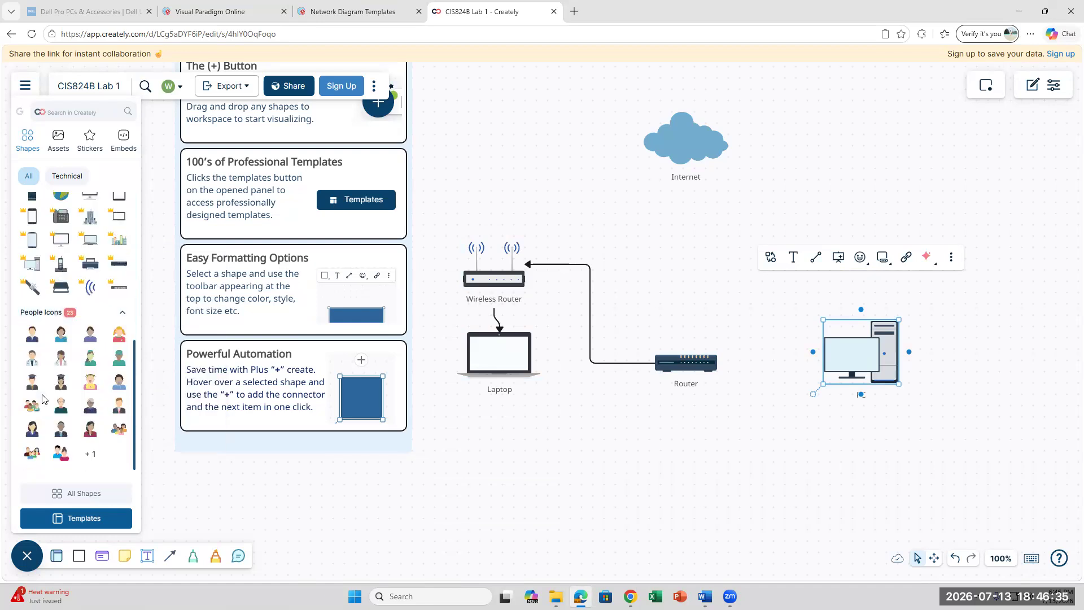
scroll(43, 399, "up", 5)
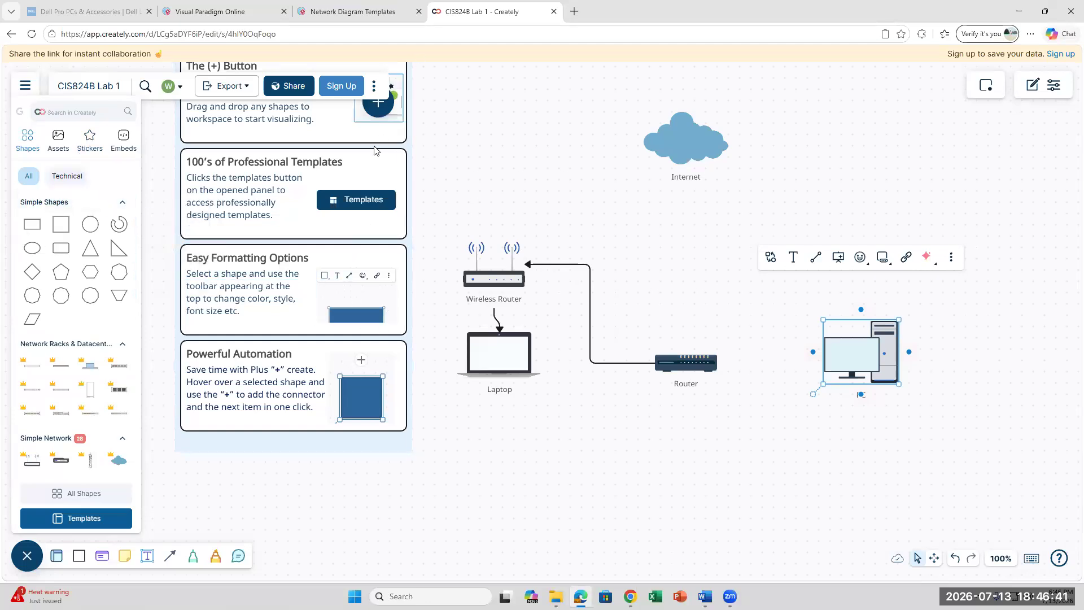
scroll(374, 151, "up", 10)
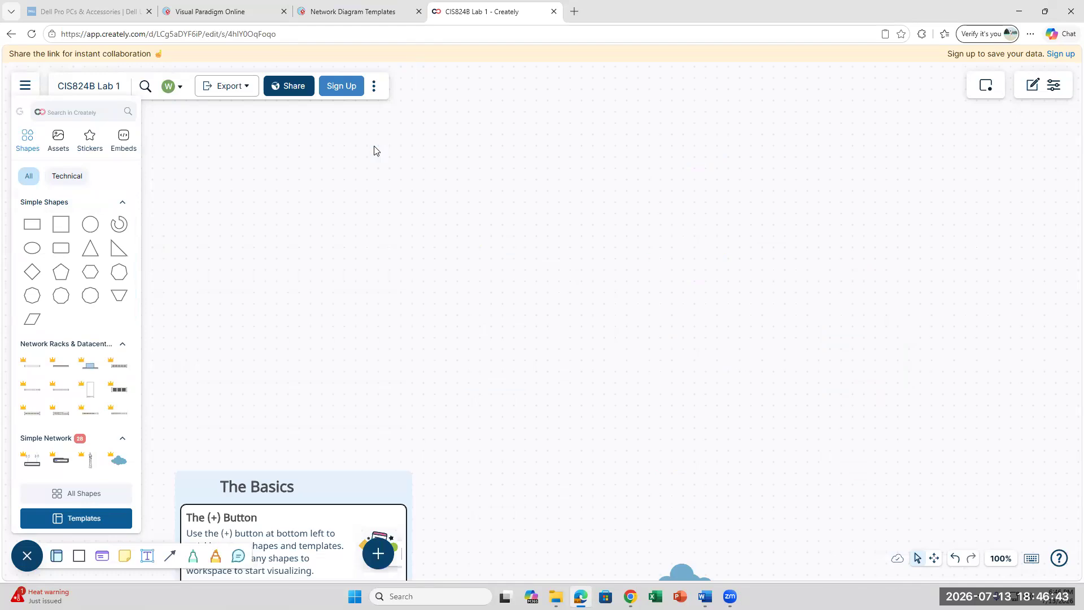
scroll(374, 150, "down", 12)
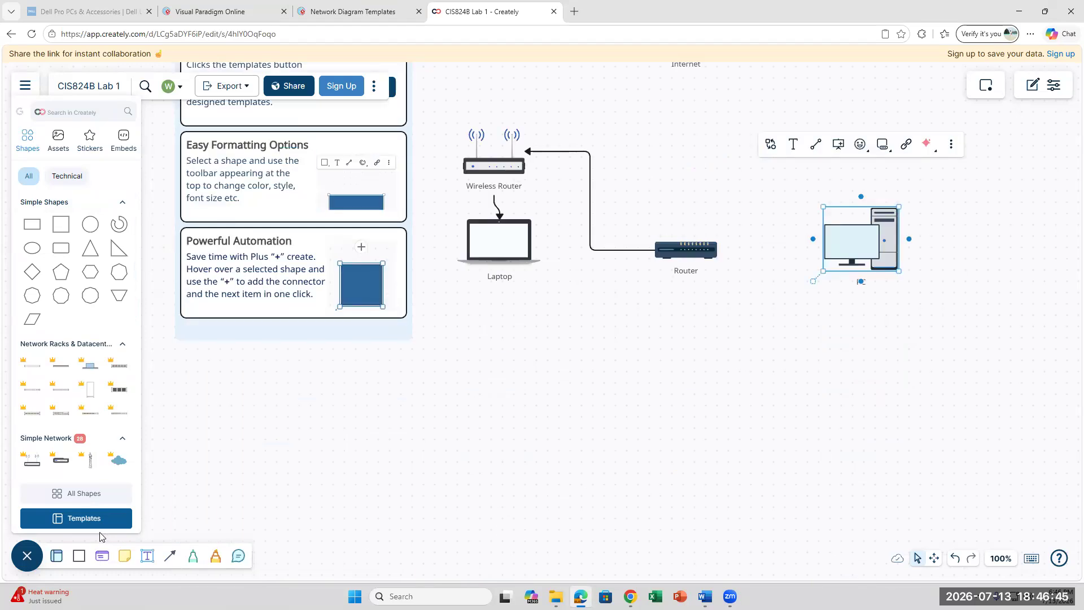
left_click(92, 504)
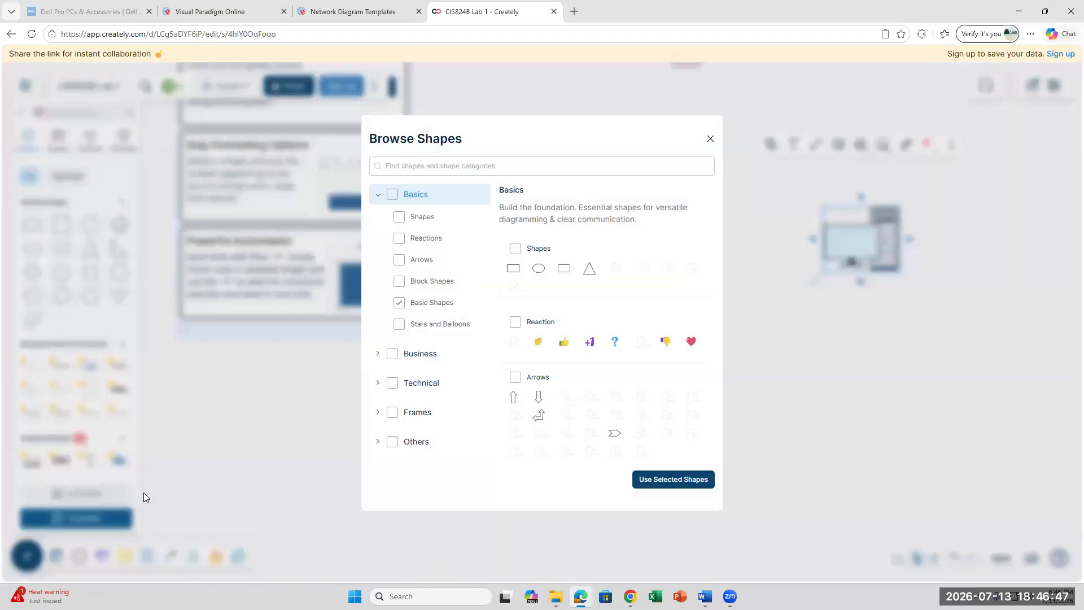
left_click(710, 140)
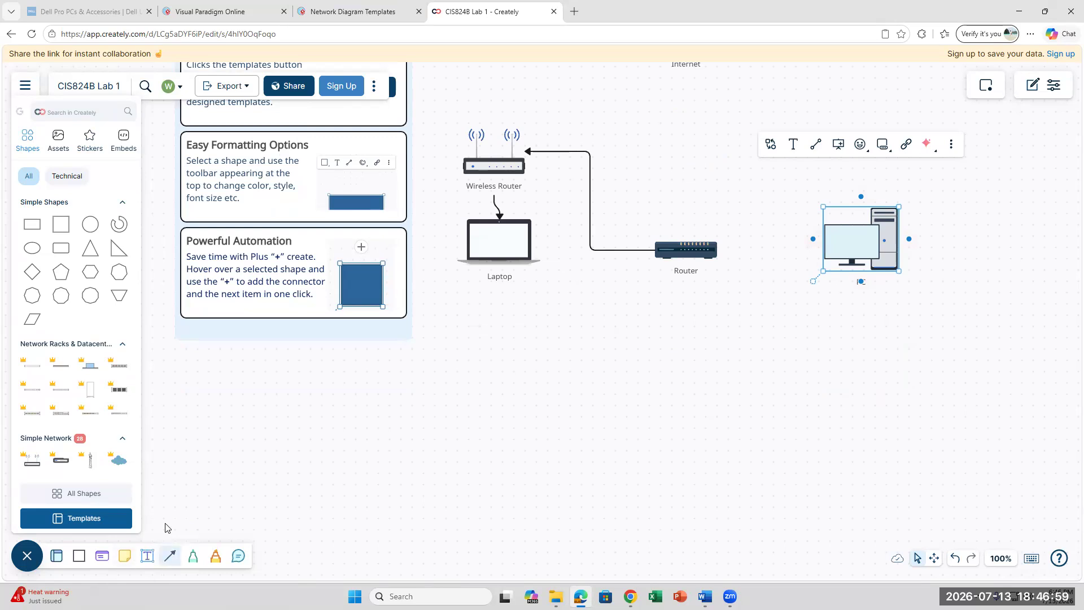
- Draw a connector arrow into the top of the PC, stretching its start leftward
left_click(171, 558)
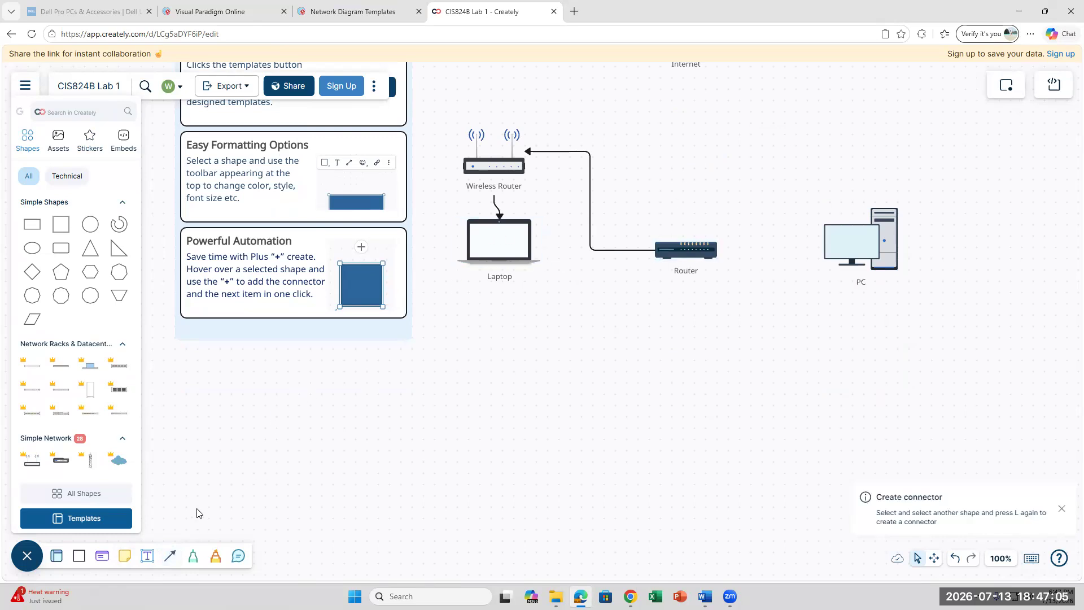
left_click(170, 559)
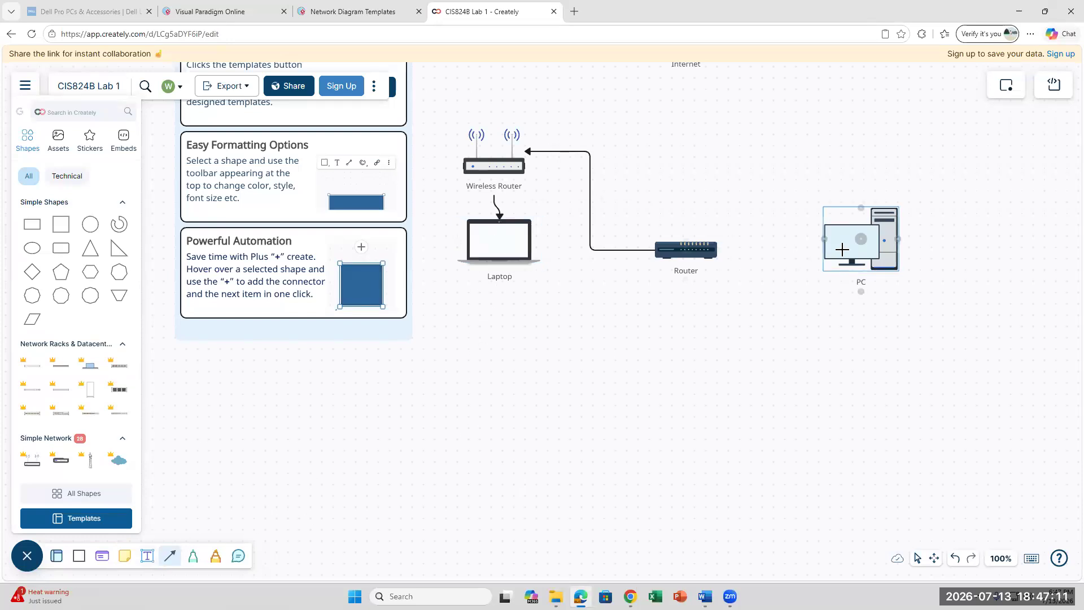
left_click(860, 213)
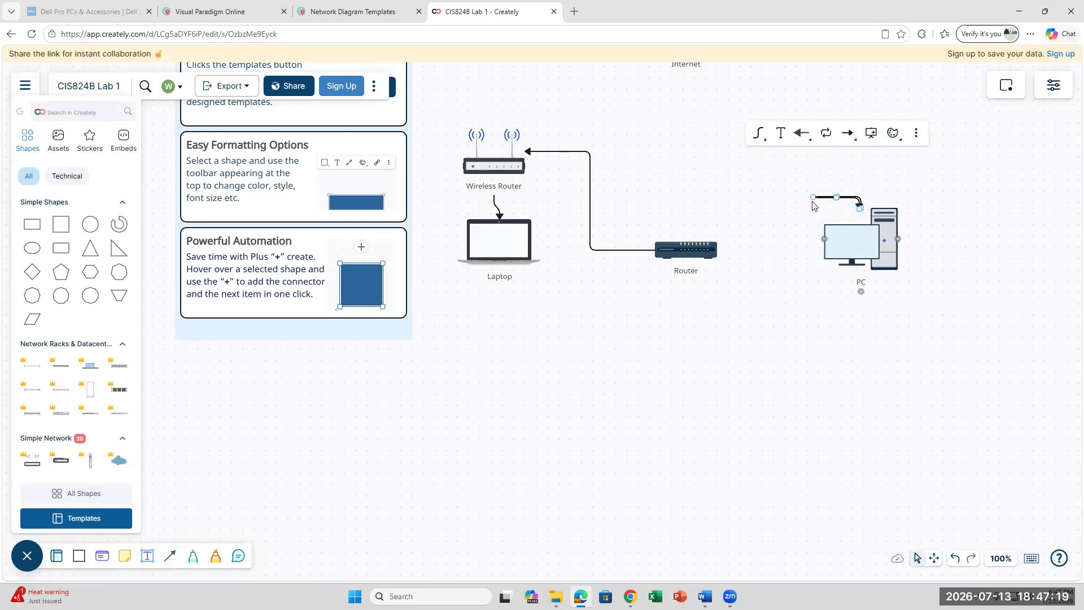
left_click_drag(813, 201, 767, 203)
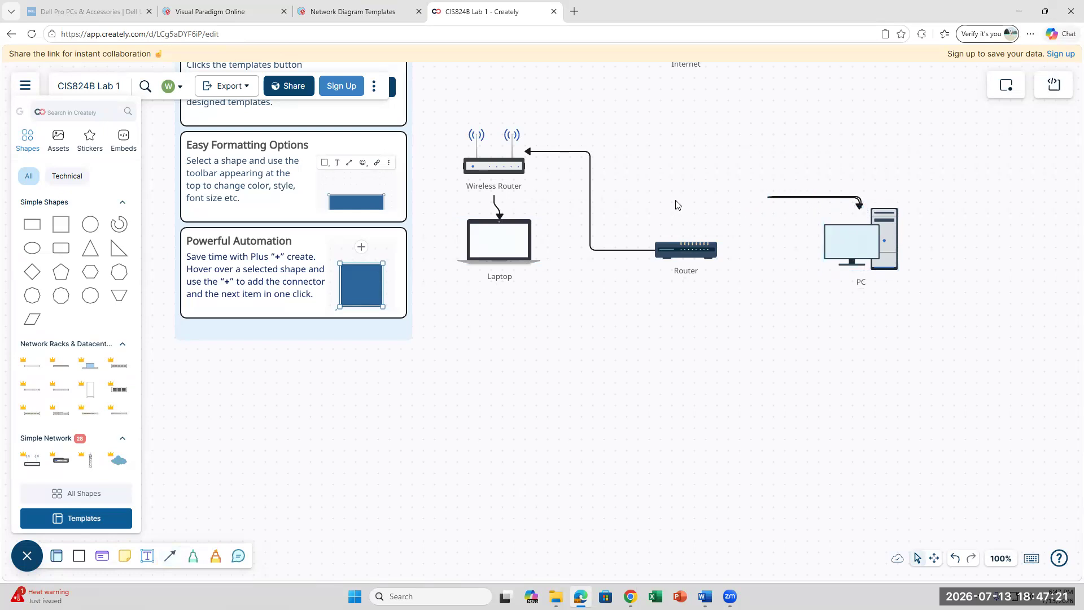
- Drag the connector's start over to the Router, then navigate the browser back
left_click(771, 199)
left_click_drag(767, 198, 694, 244)
key("alt+Left")
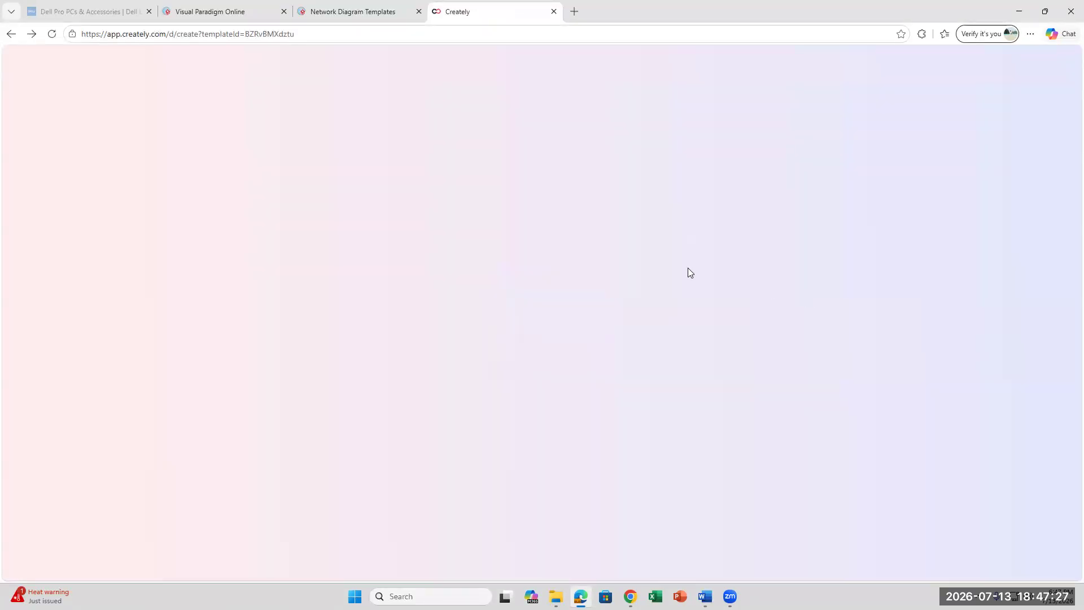
- From the network diagram landing page, create a new Untitled Workspace from the template
left_click(11, 34)
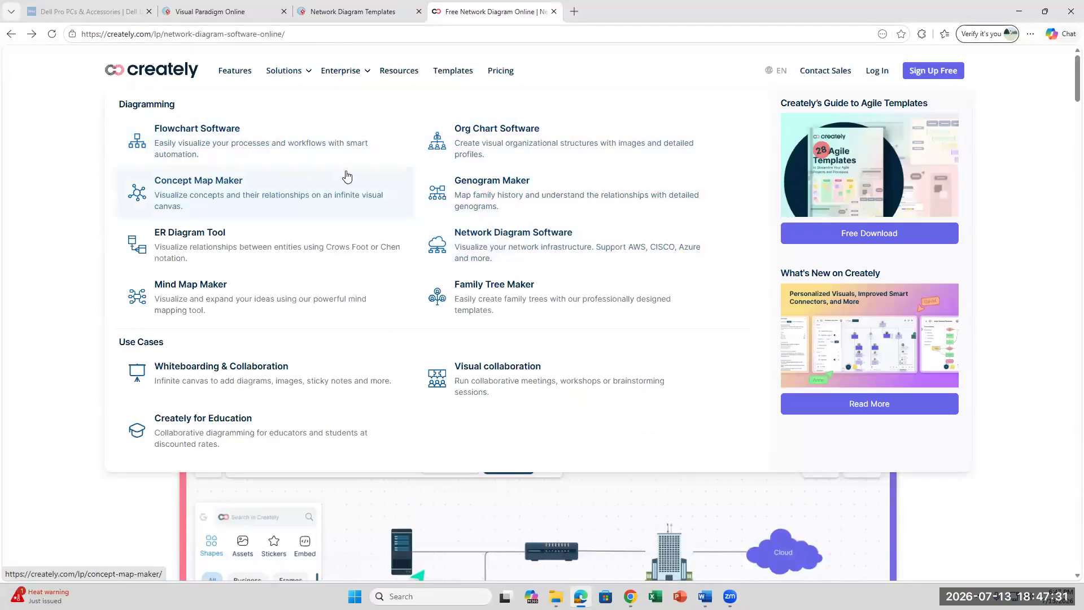
left_click(595, 334)
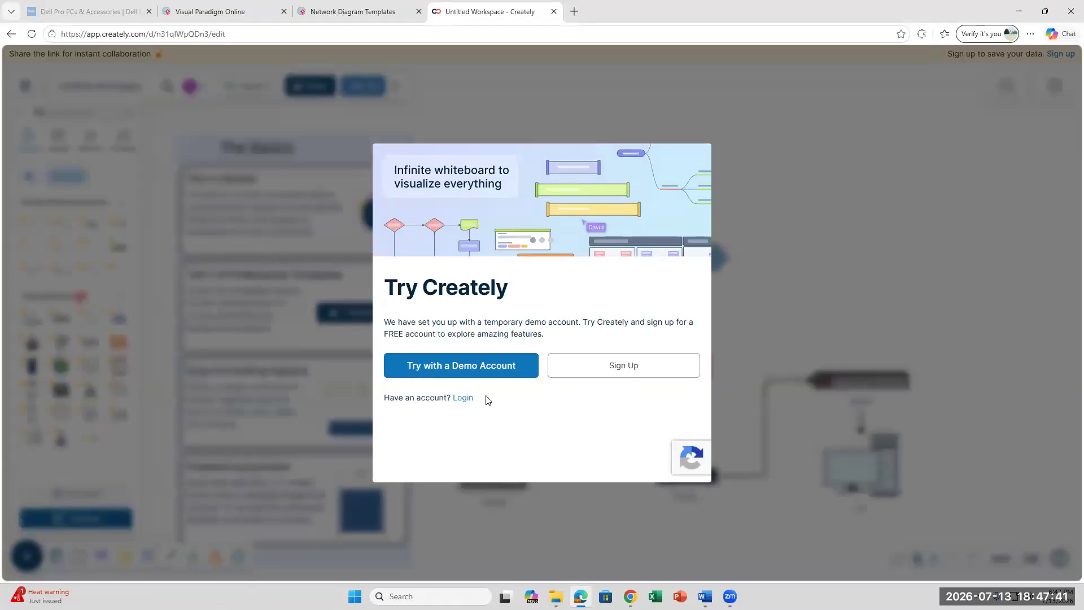
- Continue with a demo account and delete the Firewall along with its connectors
left_click(481, 368)
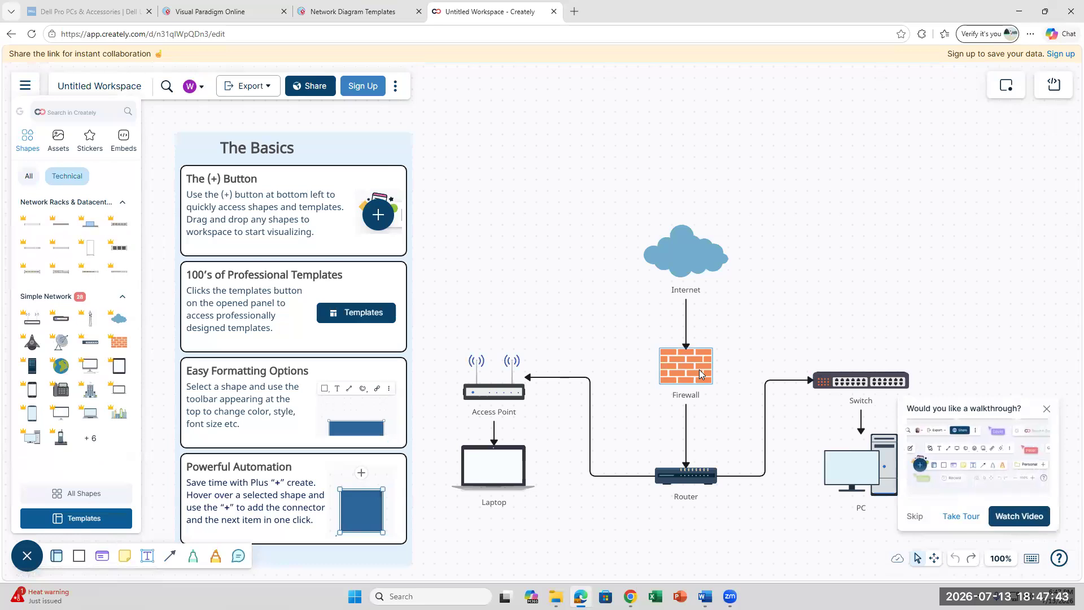
left_click(700, 374)
right_click(700, 374)
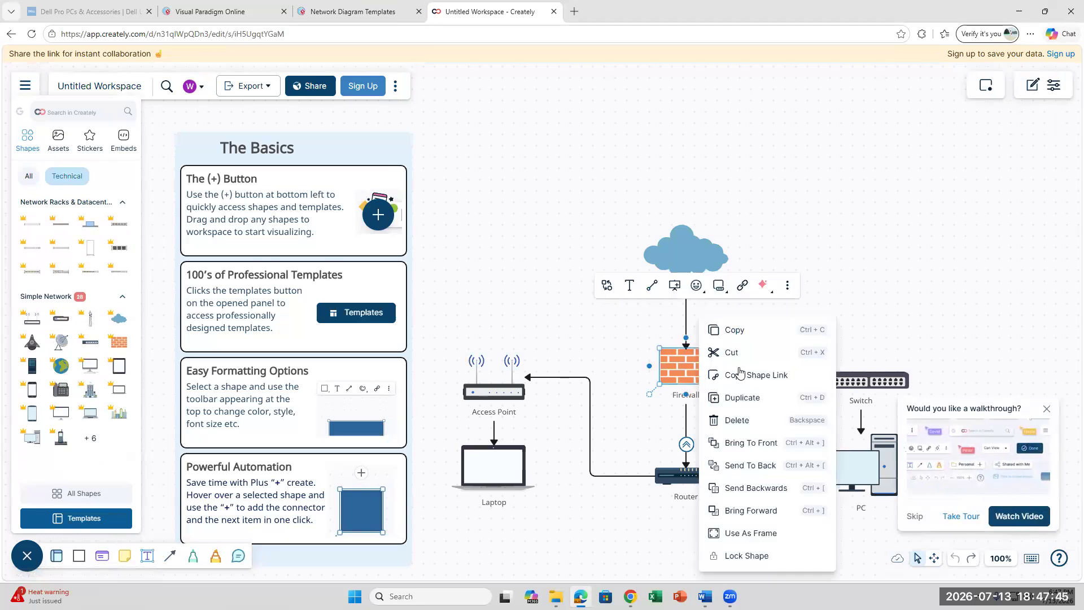
left_click(734, 418)
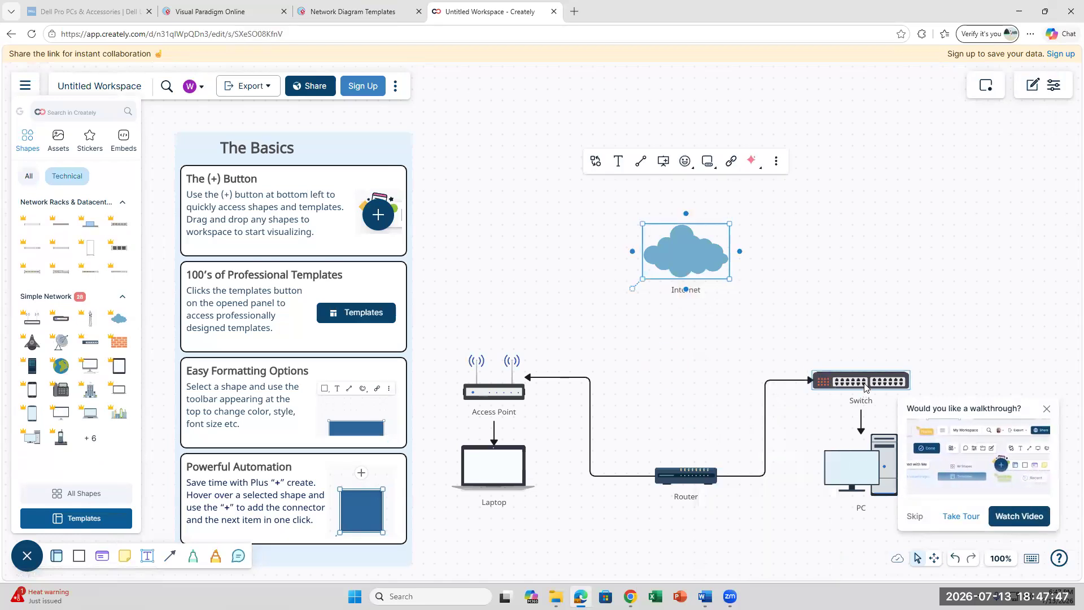
- Delete the Switch and its connectors, then dismiss the walkthrough offer
left_click(858, 381)
right_click(864, 380)
left_click(901, 420)
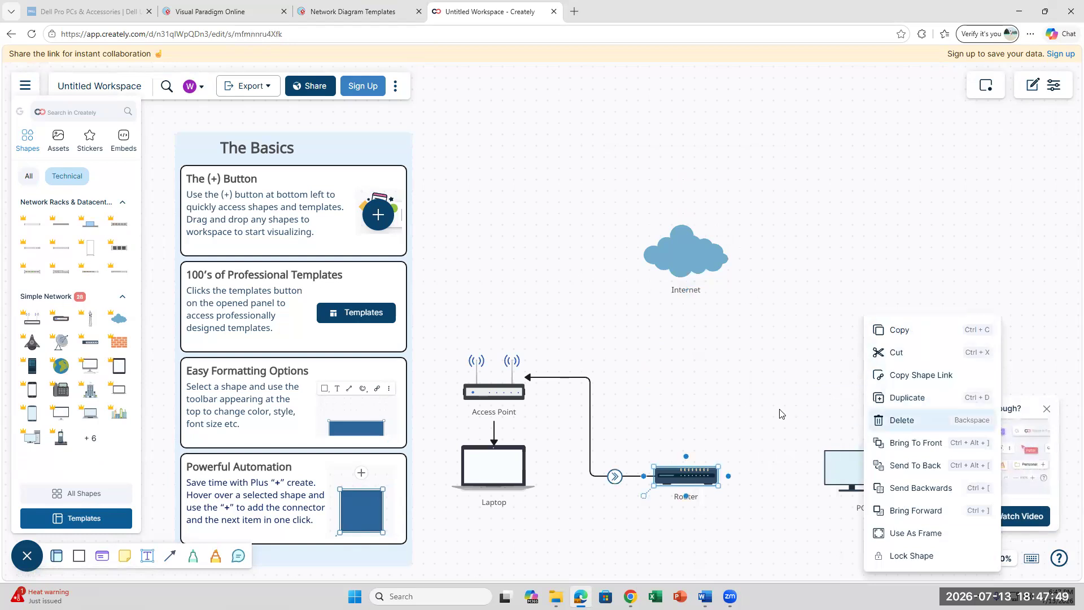
left_click(1046, 408)
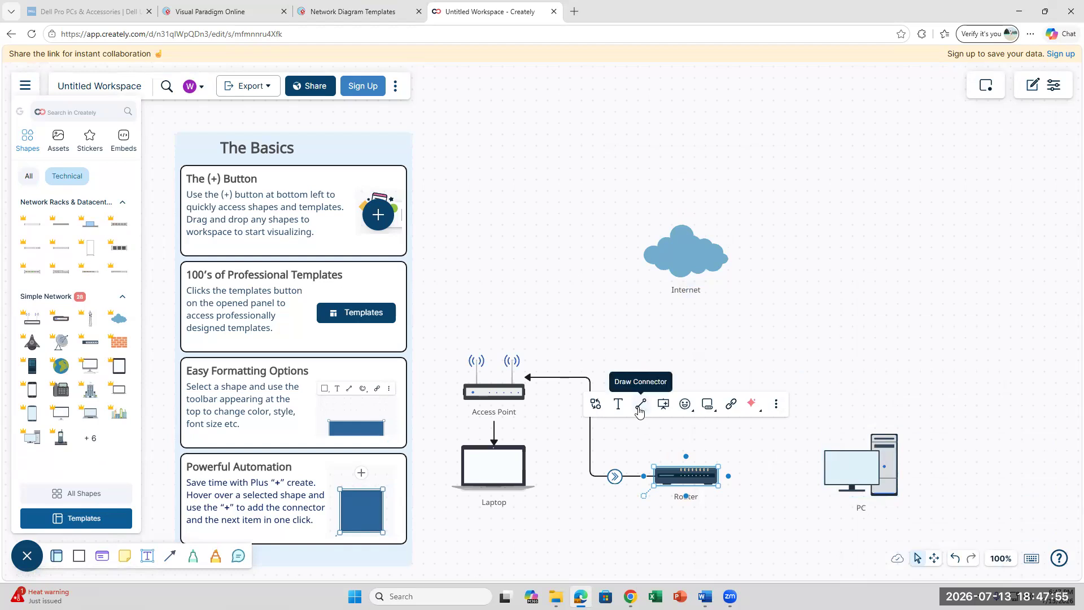
- Draw a connector arrow into the top of the PC, extending its start toward the Router
left_click(172, 562)
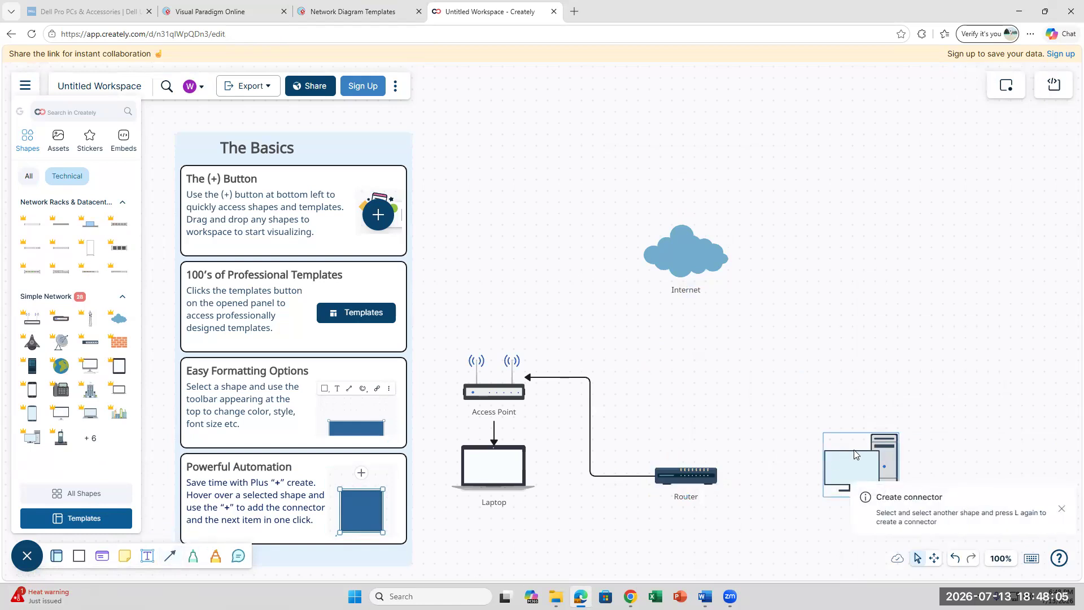
left_click(173, 563)
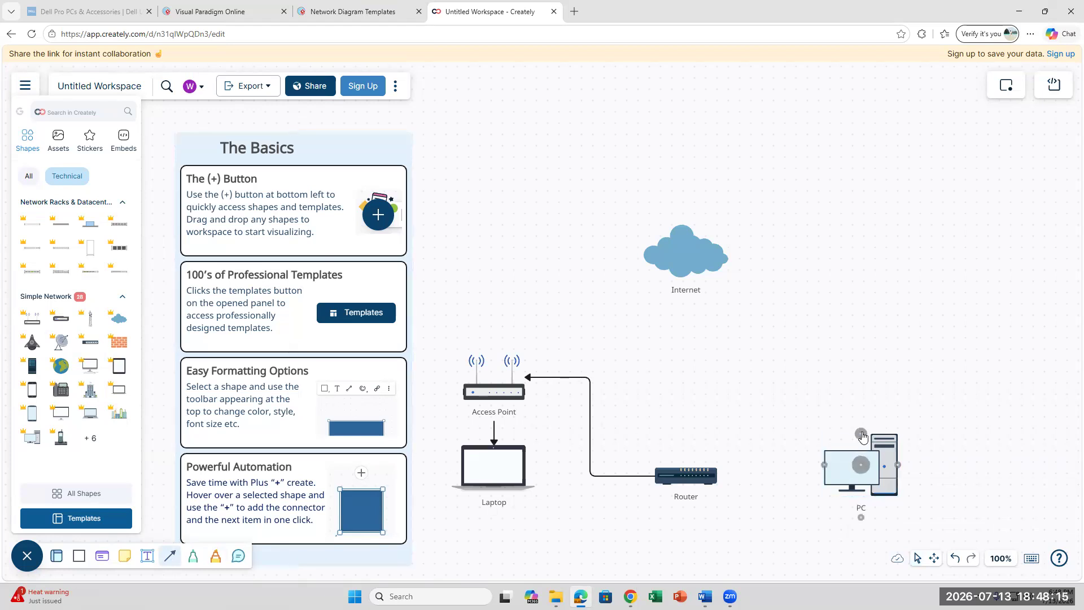
left_click(861, 436)
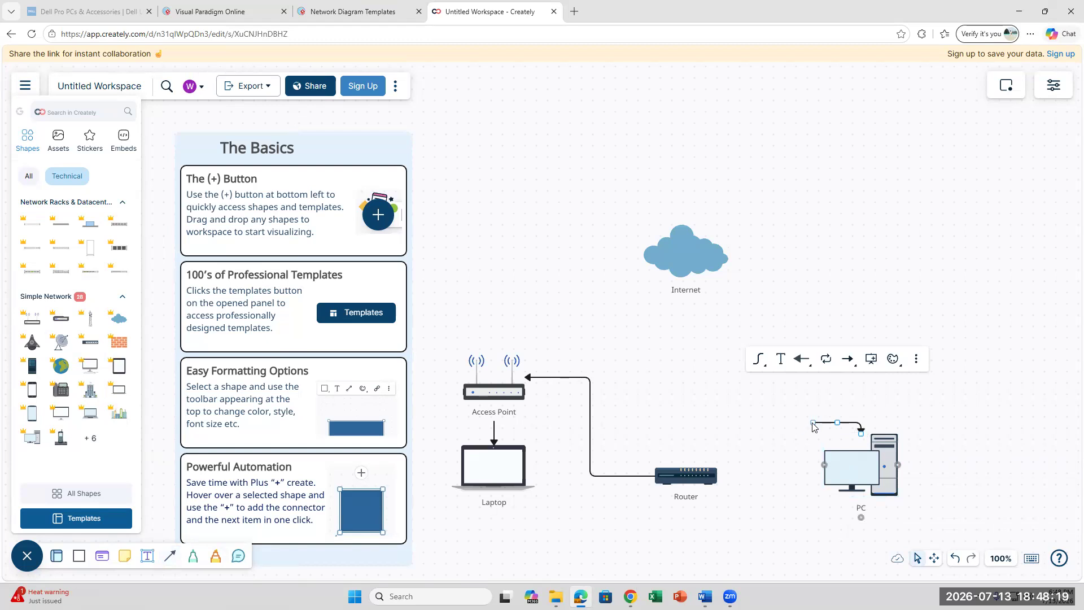
left_click_drag(813, 426, 659, 442)
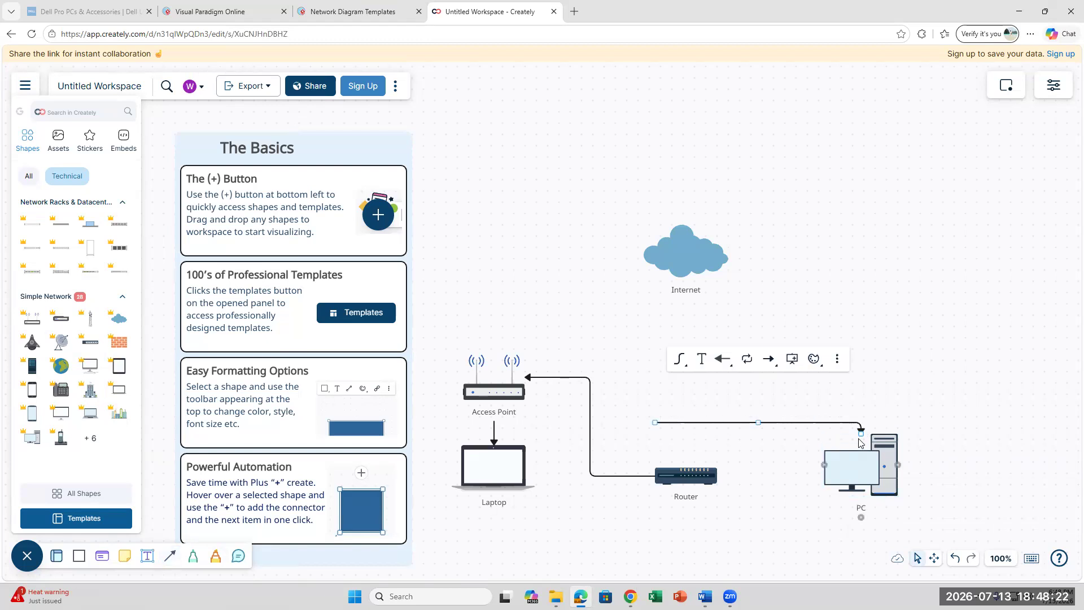
- Set the PC connector's line style to Angled, then change it to Curved
left_click(654, 424)
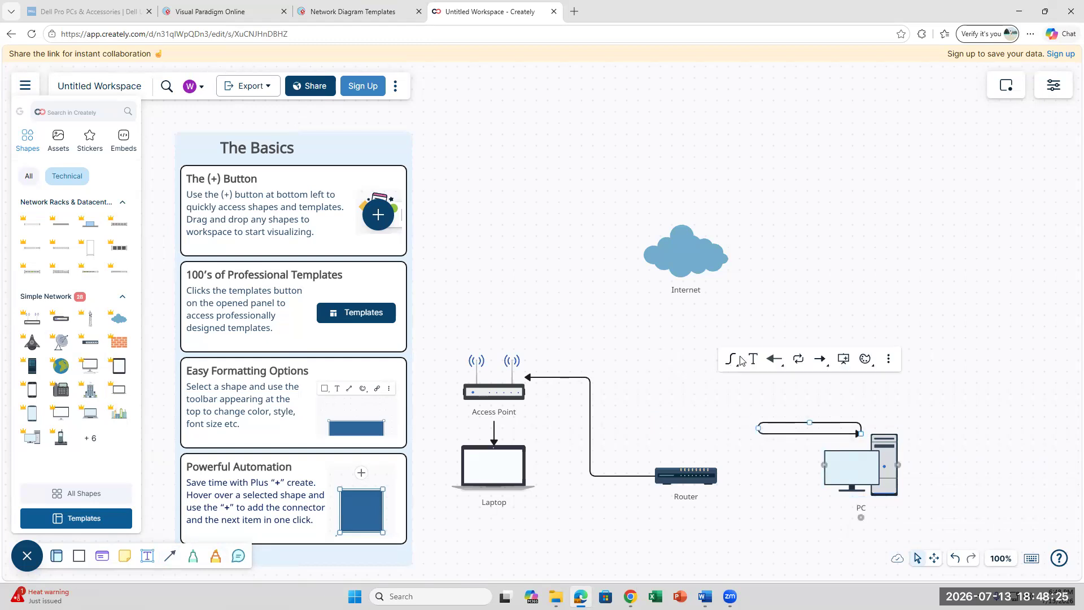
left_click(732, 366)
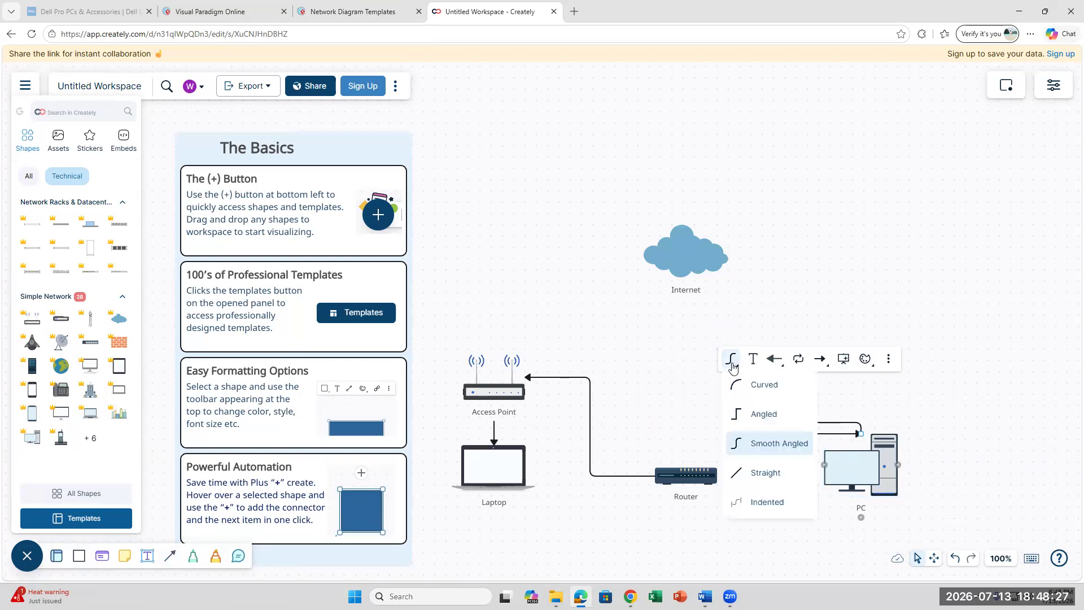
left_click(762, 418)
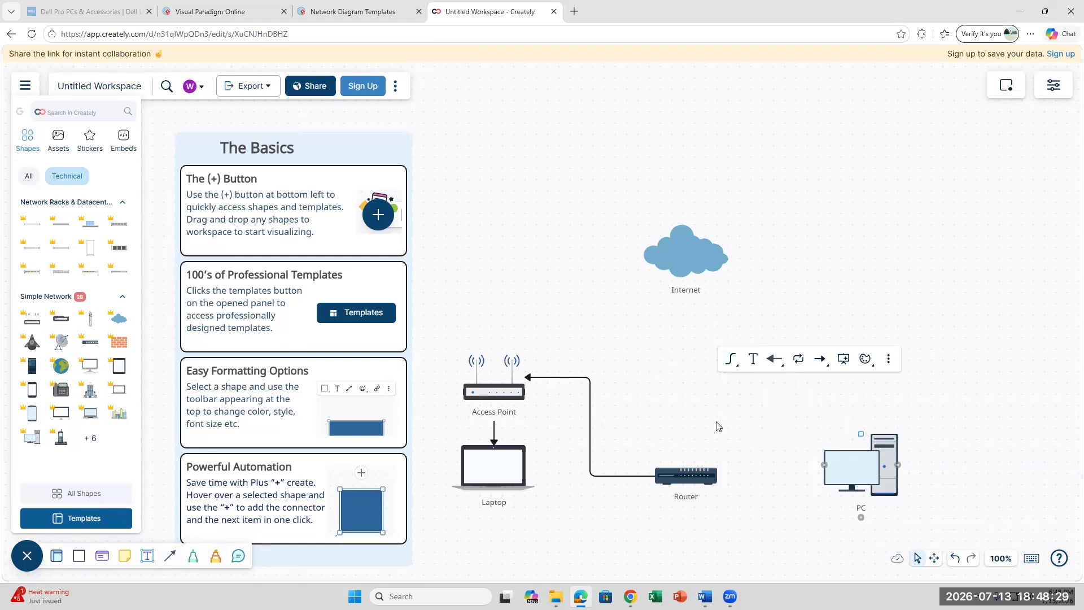
left_click(808, 440)
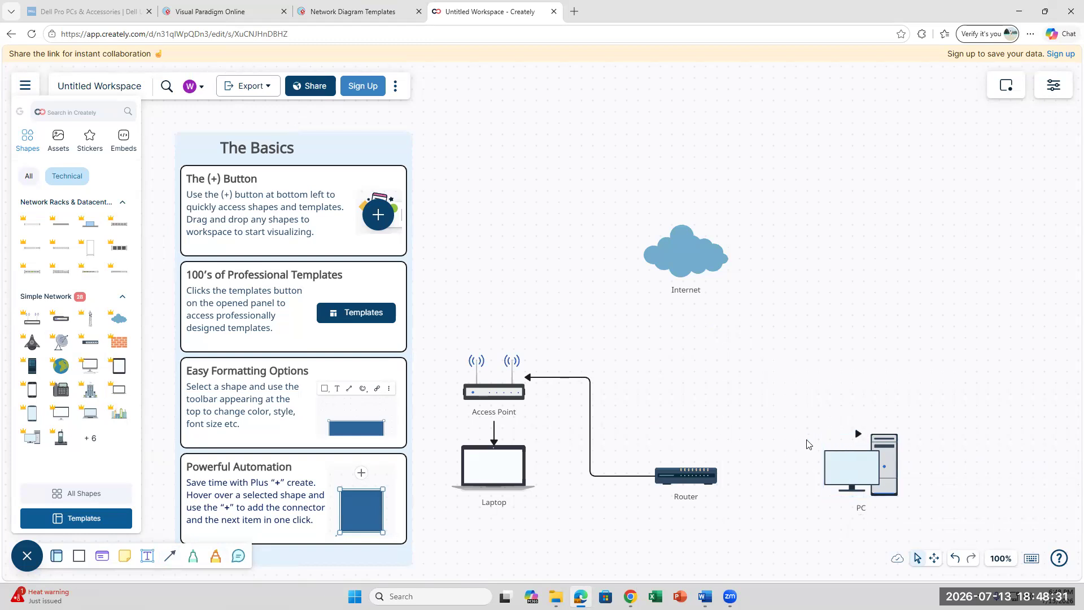
left_click(857, 438)
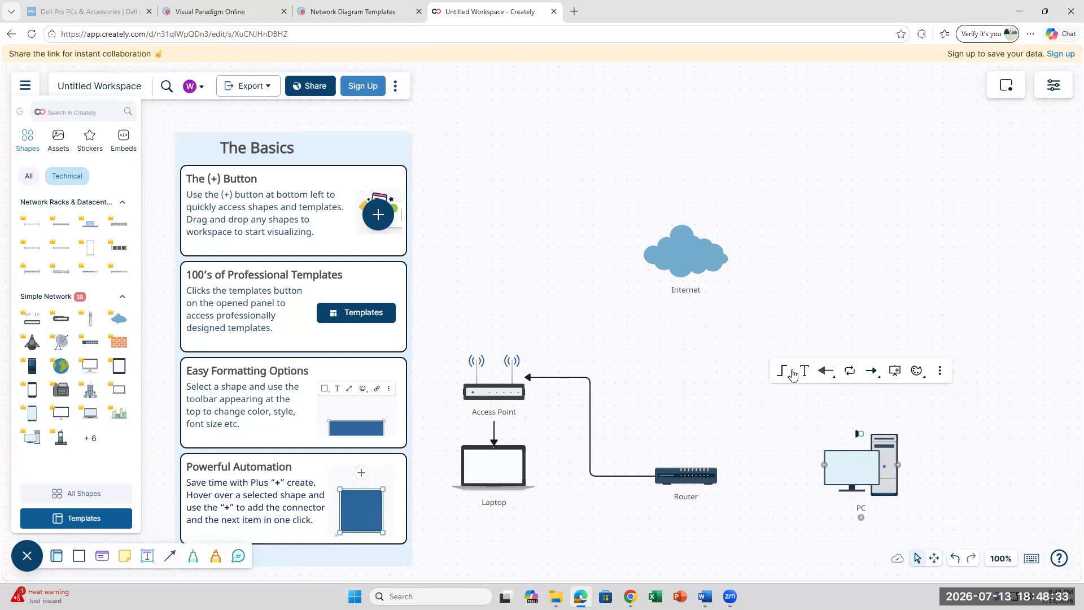
left_click(781, 373)
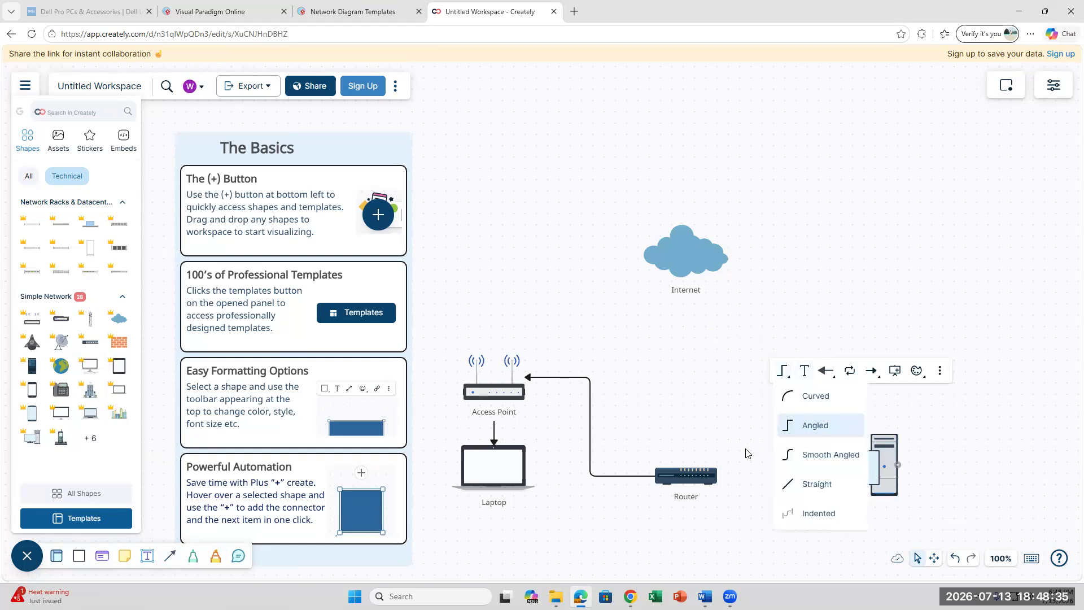
left_click(804, 397)
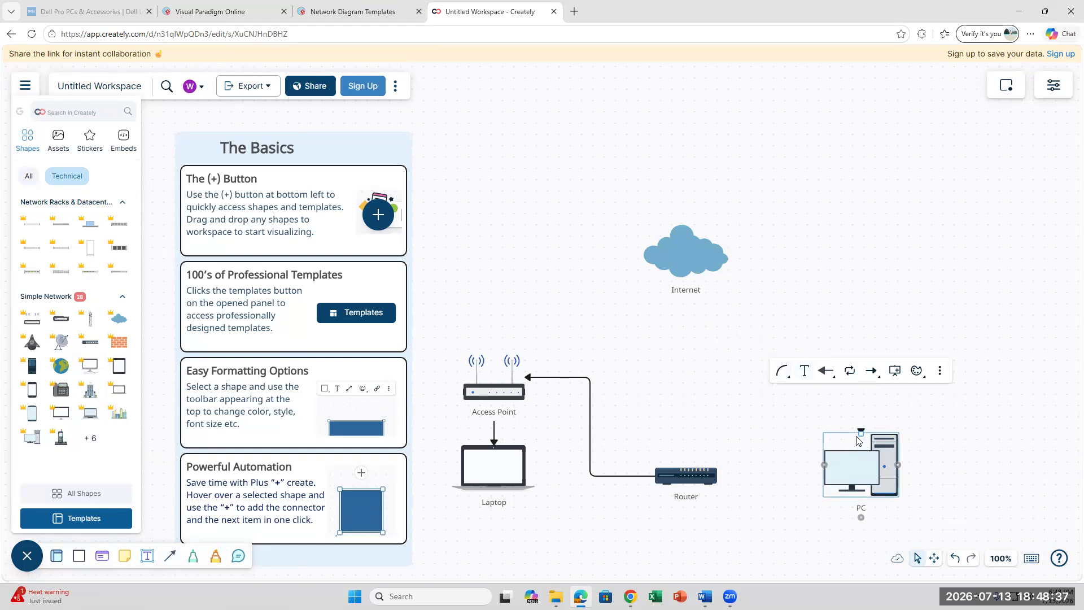
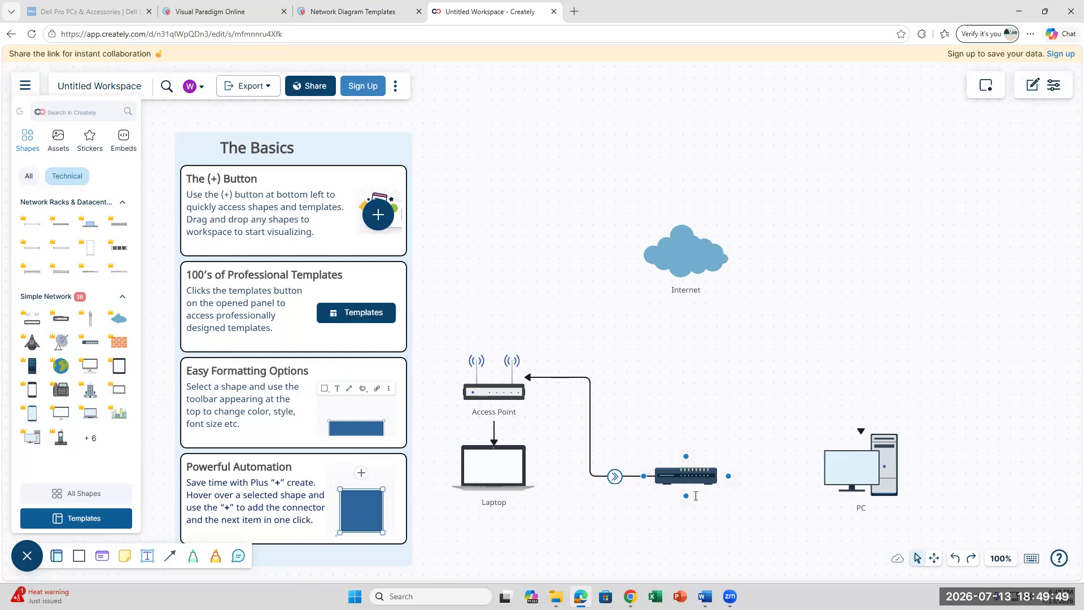
- Type 'Modem' as the label of the switch shape below the Access Point
double_click(695, 495)
type("Modem")
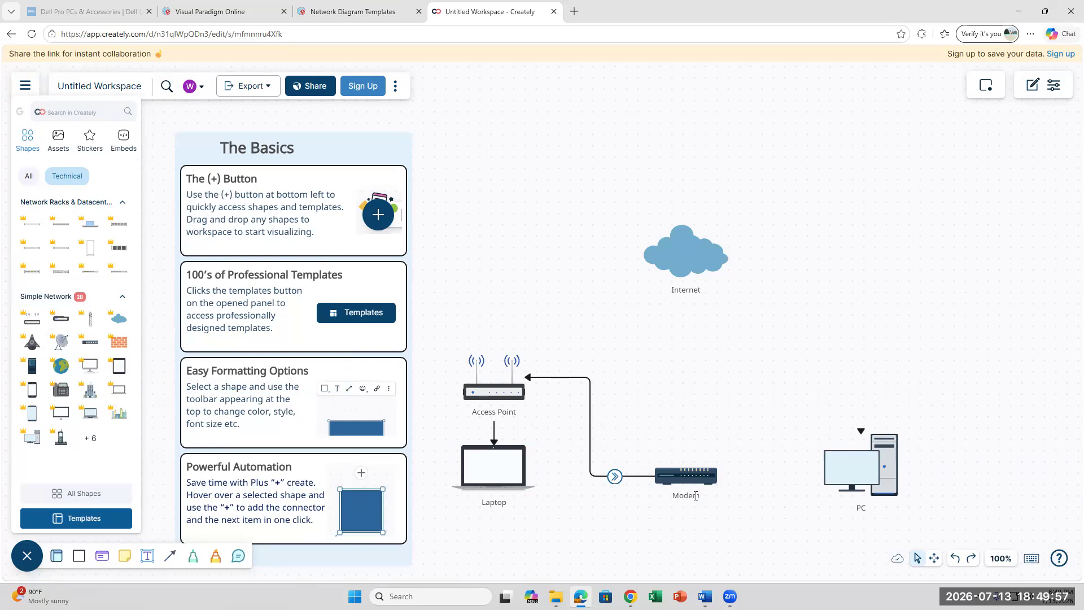
left_click(802, 507)
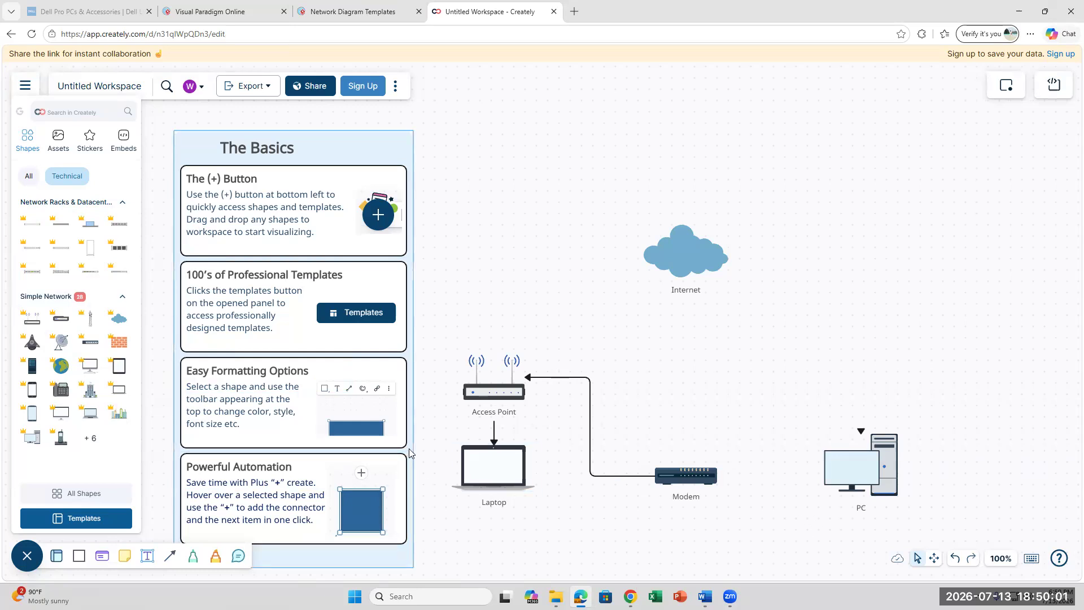
left_click(169, 559)
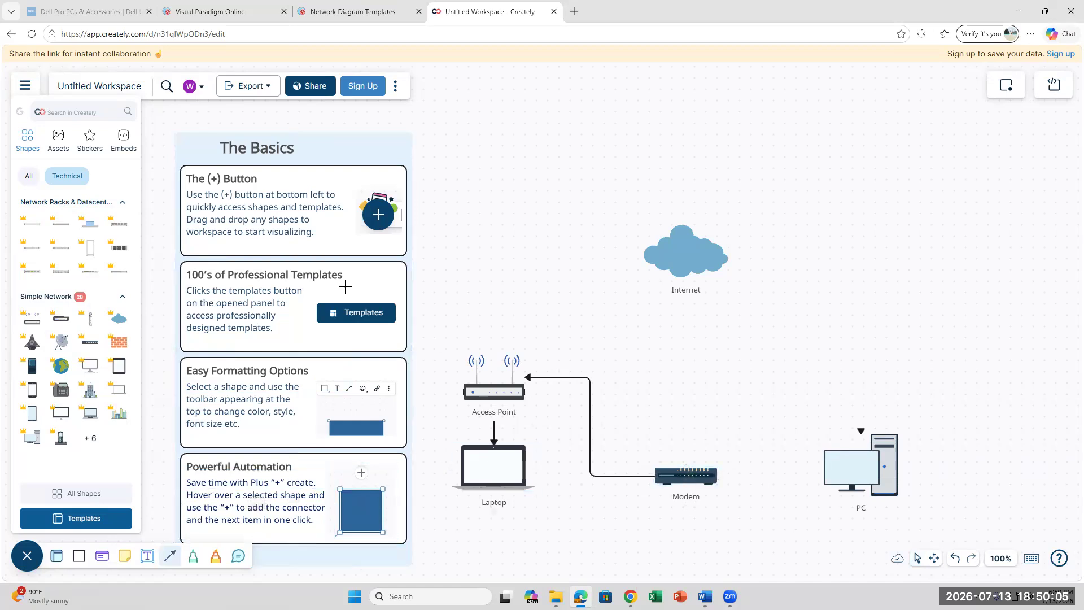
- Draw a connector to the PC, reattach its start to the Access Point, and set it to Angled
scroll(228, 513, "down", 6)
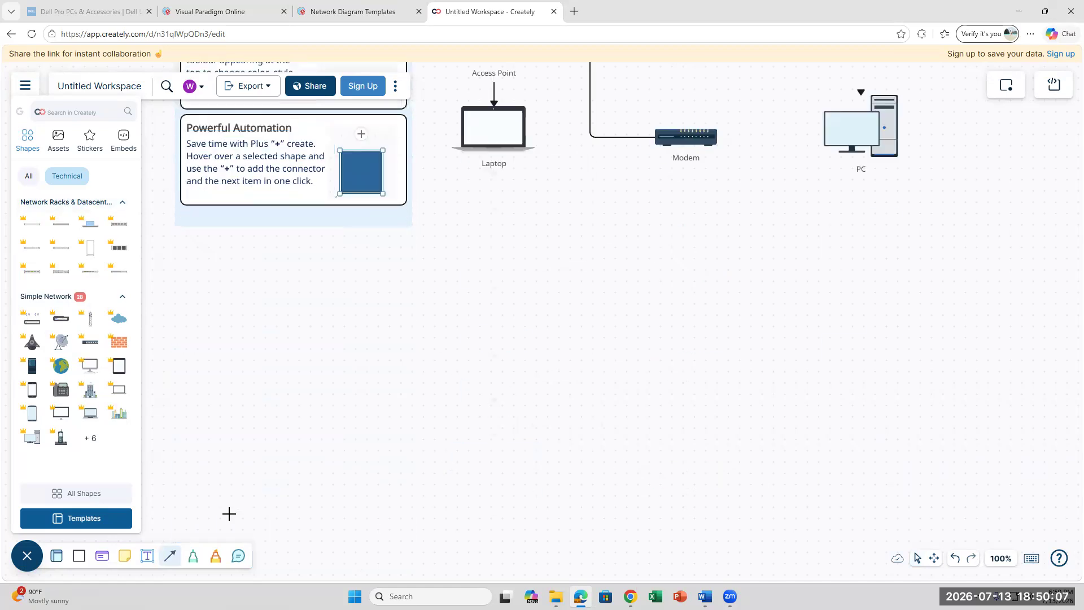
scroll(229, 513, "up", 2)
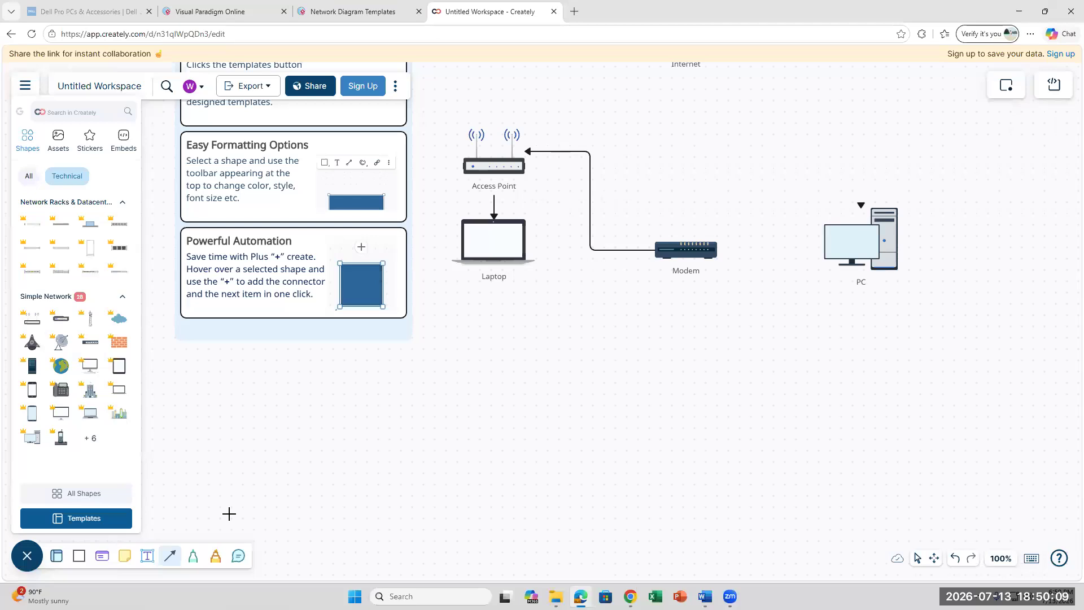
scroll(229, 513, "up", 2)
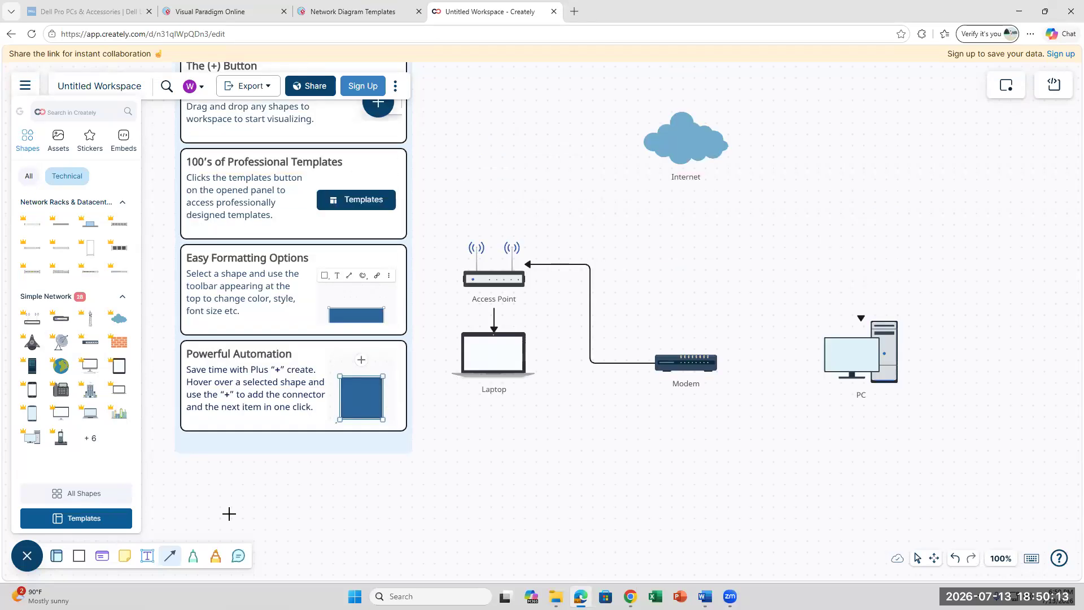
scroll(229, 514, "down", 4)
scroll(229, 513, "up", 8)
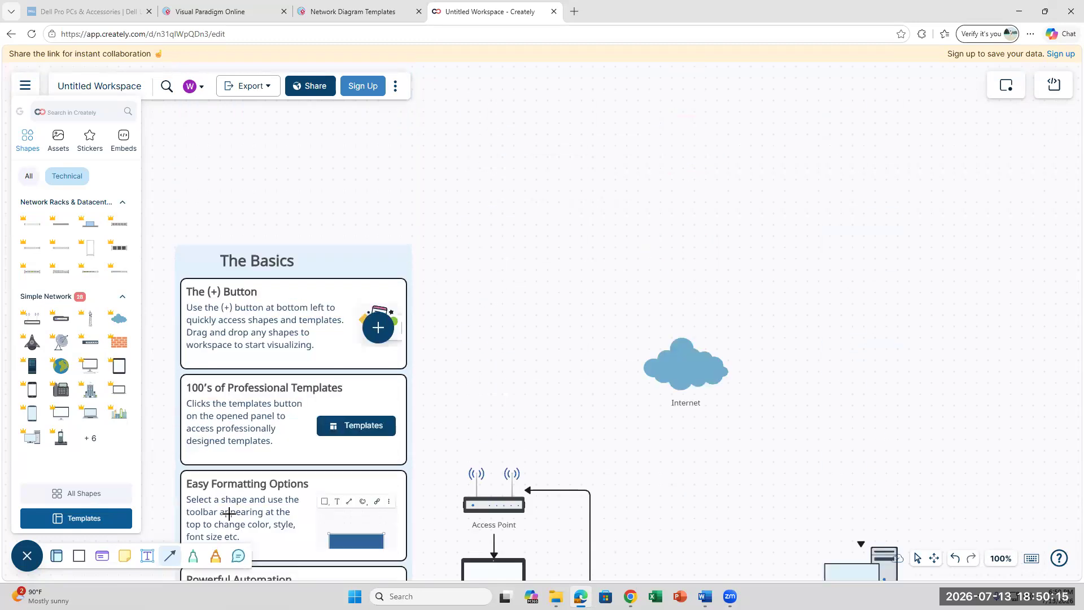
scroll(229, 513, "down", 2)
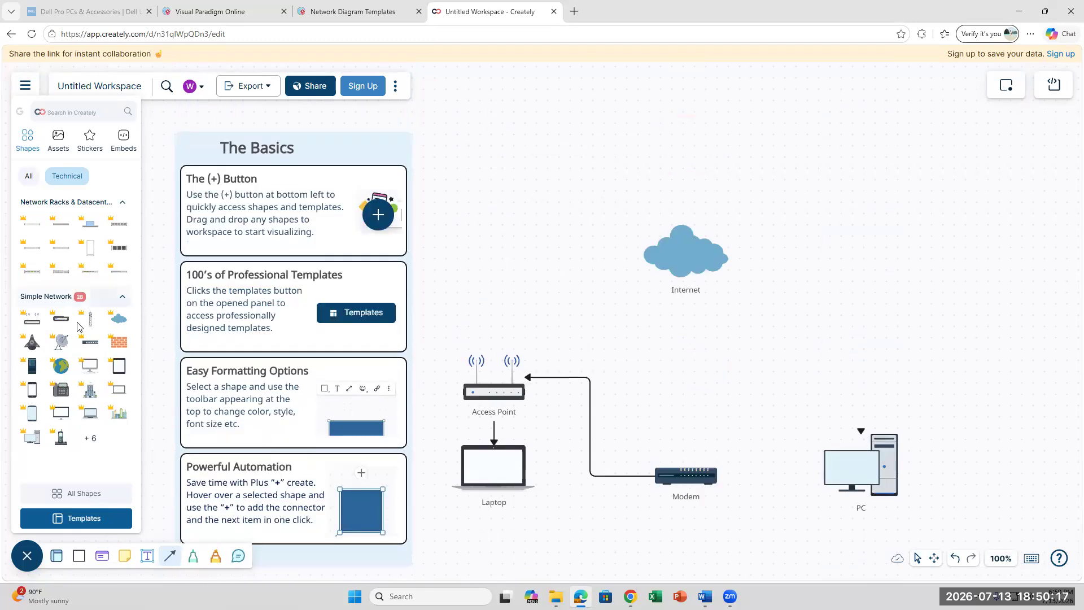
mouse_move(109, 329)
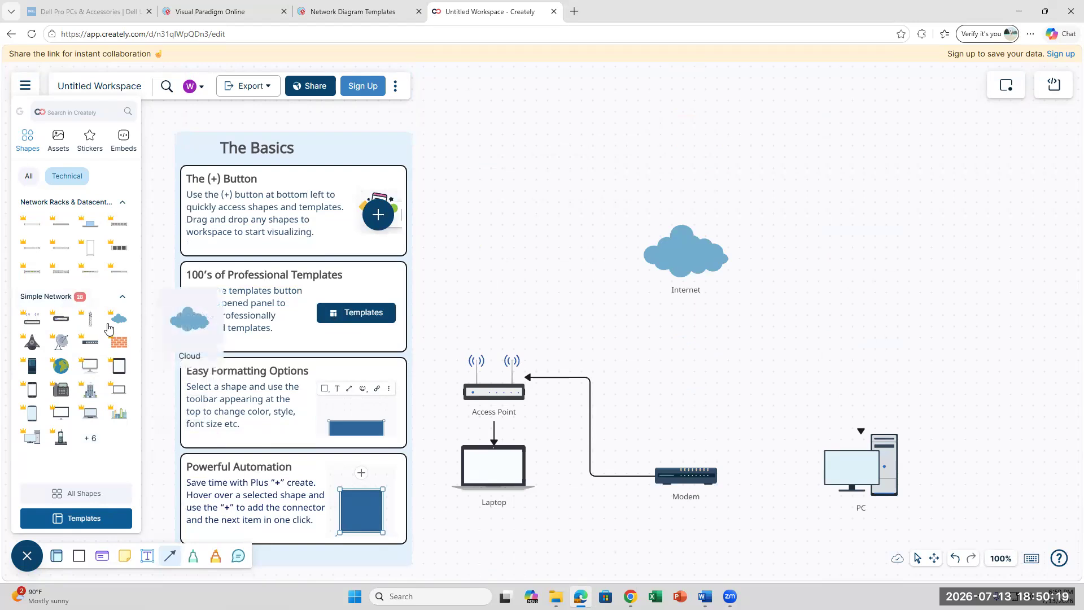
left_click_drag(718, 475, 824, 468)
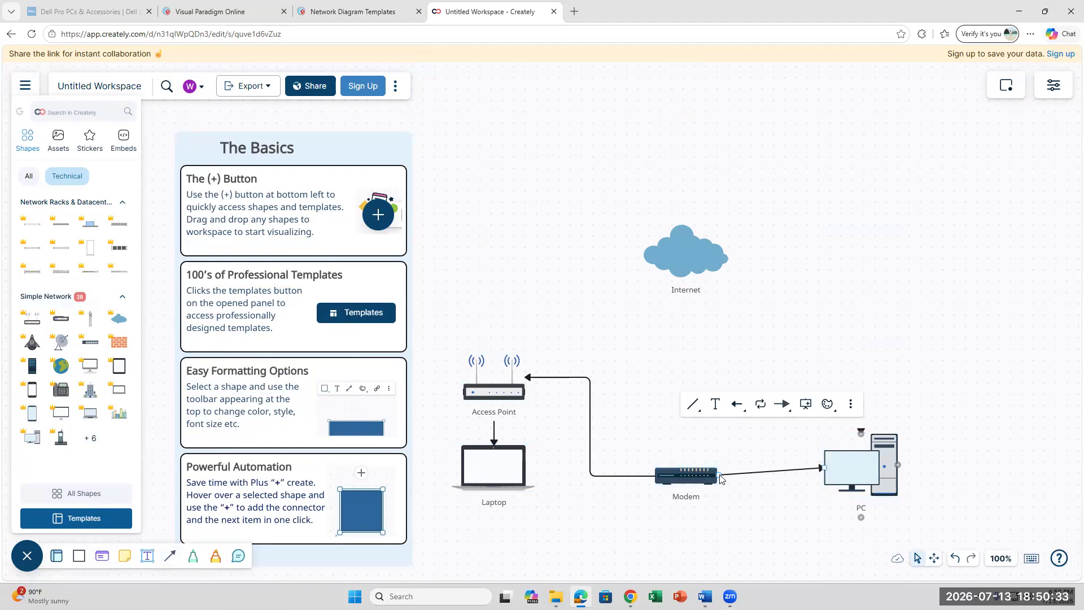
left_click_drag(721, 479, 497, 399)
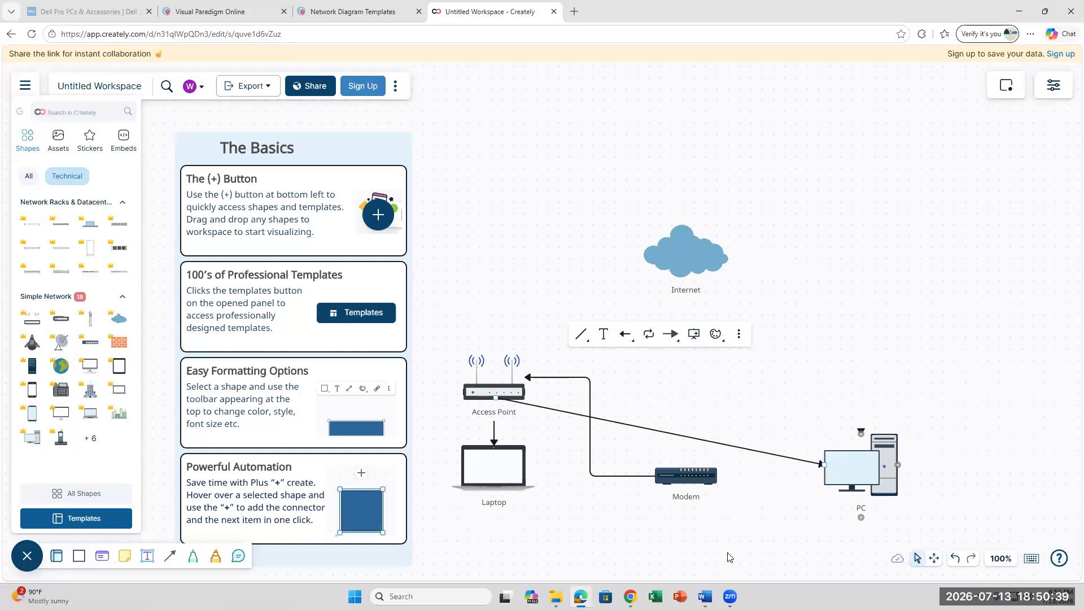
left_click(582, 334)
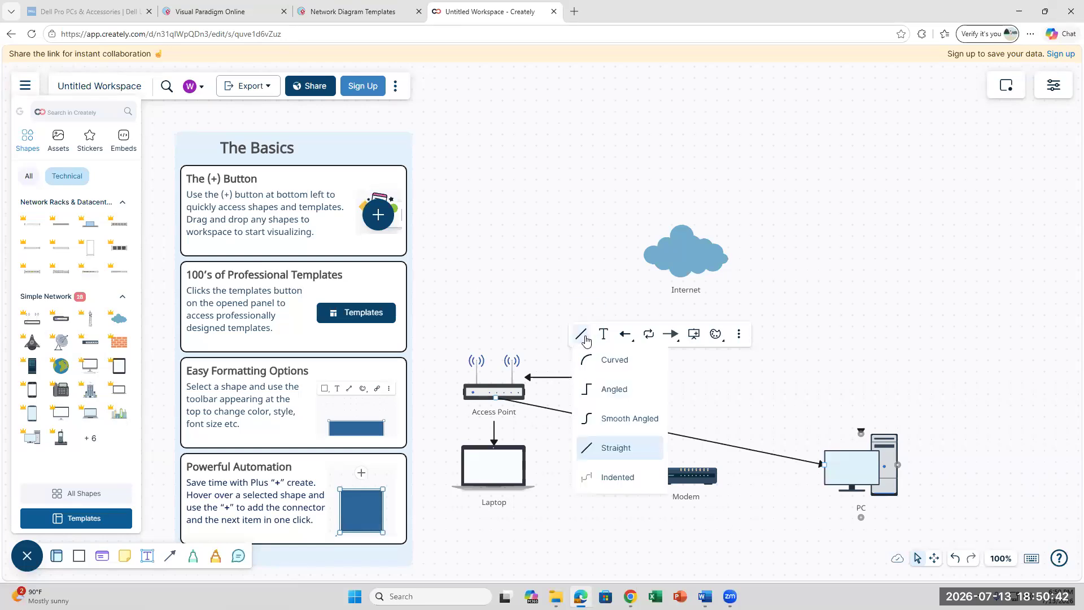
left_click(595, 390)
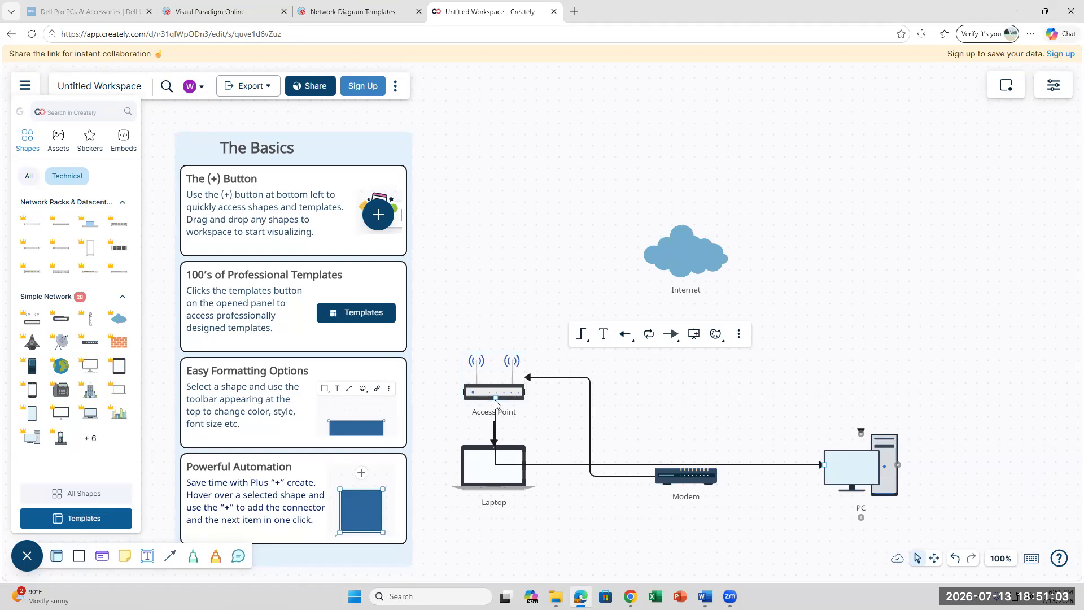
- Recolour the connectors: Access Point–PC light blue, Modem–Access Point magenta
left_click(723, 342)
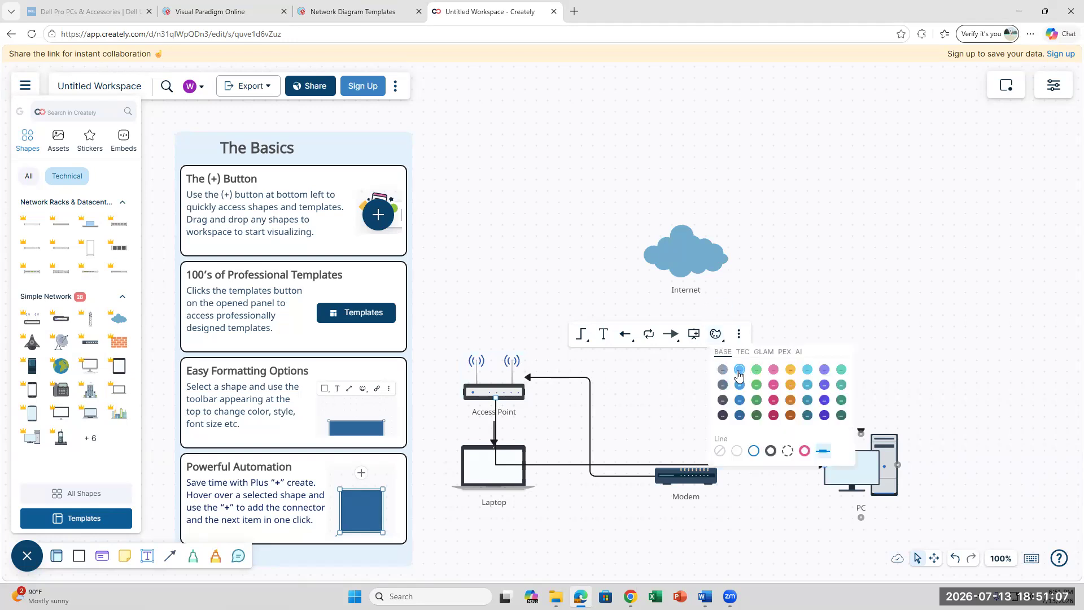
left_click(738, 374)
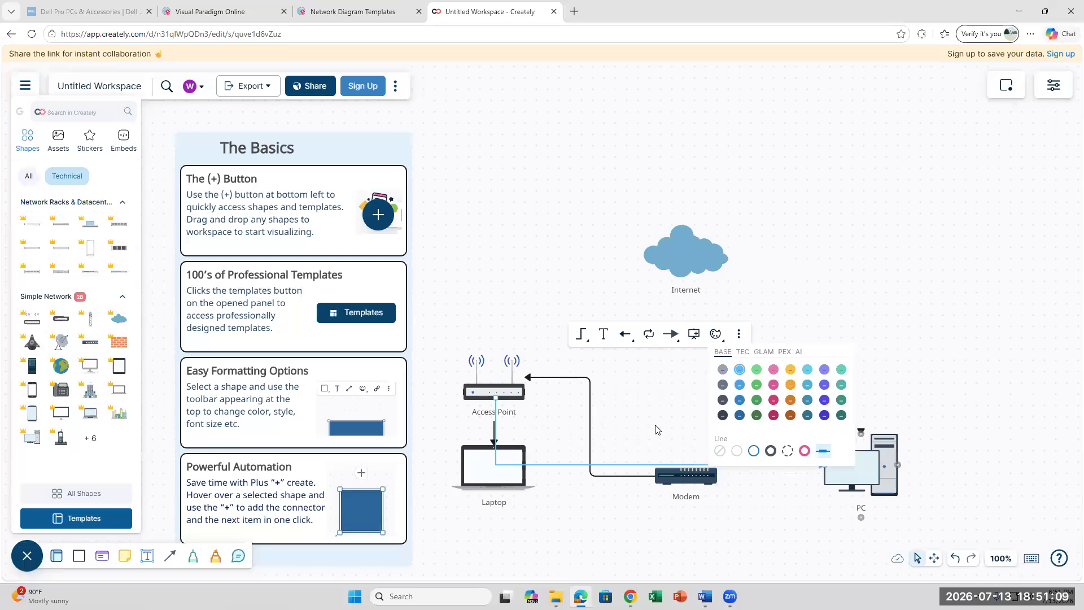
left_click(552, 378)
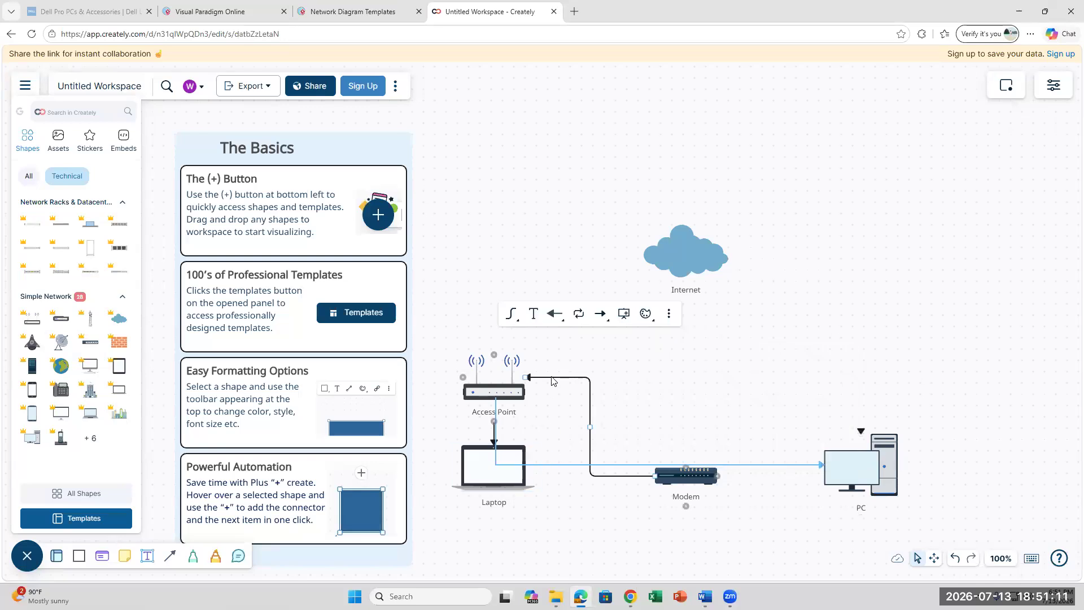
left_click(646, 317)
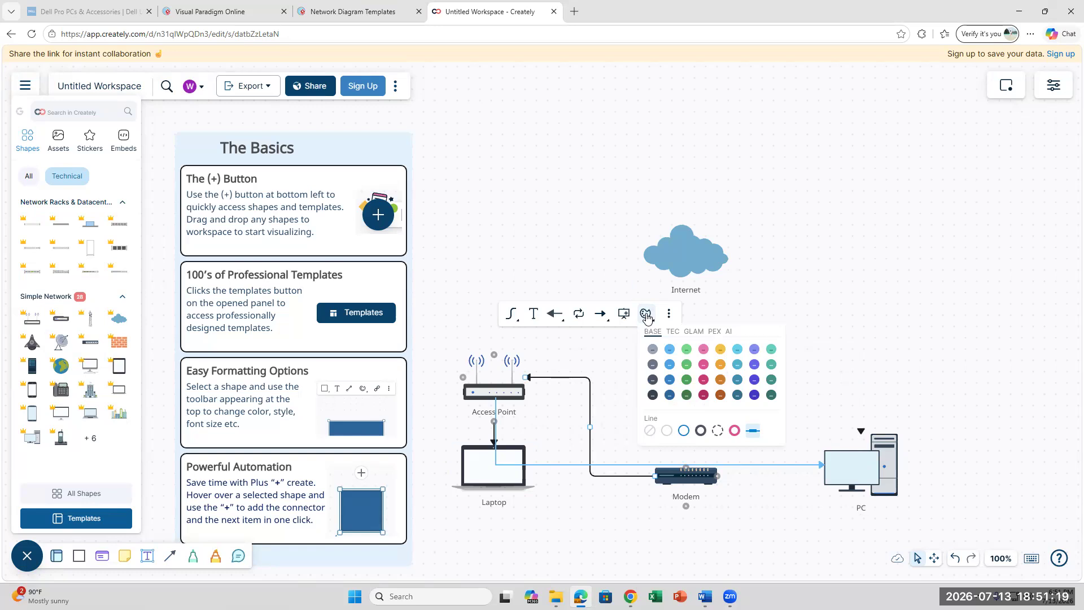
left_click(703, 363)
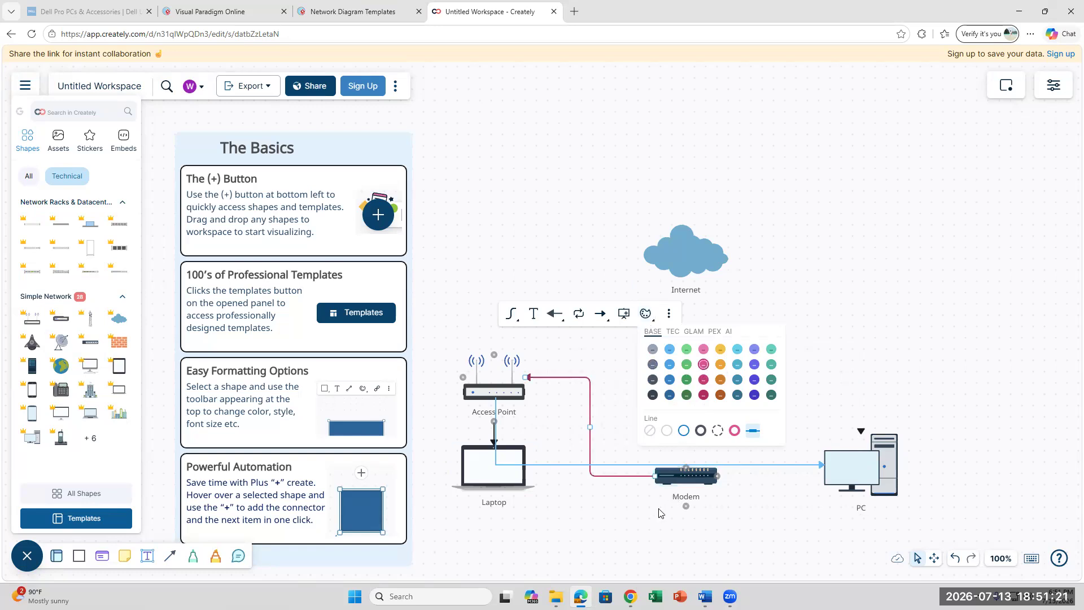
left_click(571, 506)
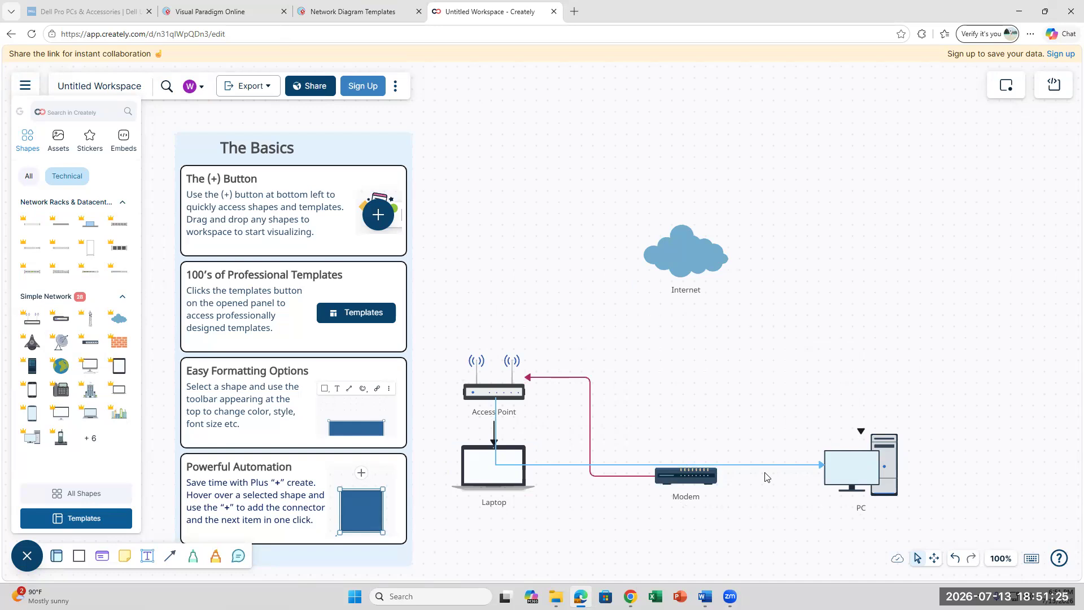
scroll(771, 455, "down", 4)
scroll(773, 459, "up", 2)
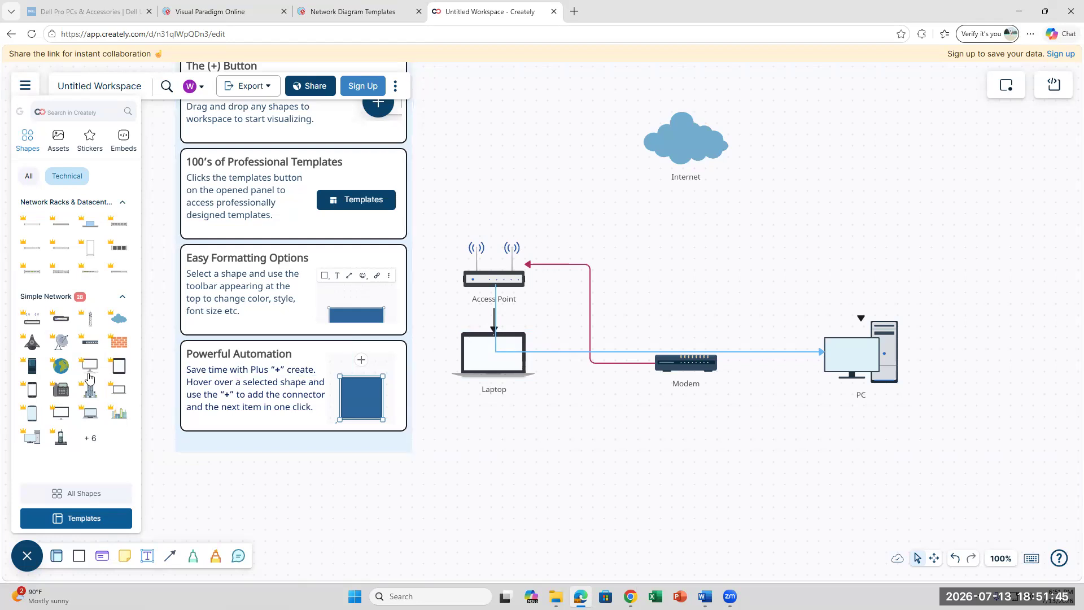
- View all Simple Network shapes, try the premium Signal shape, and dismiss the upgrade offer
mouse_move(89, 377)
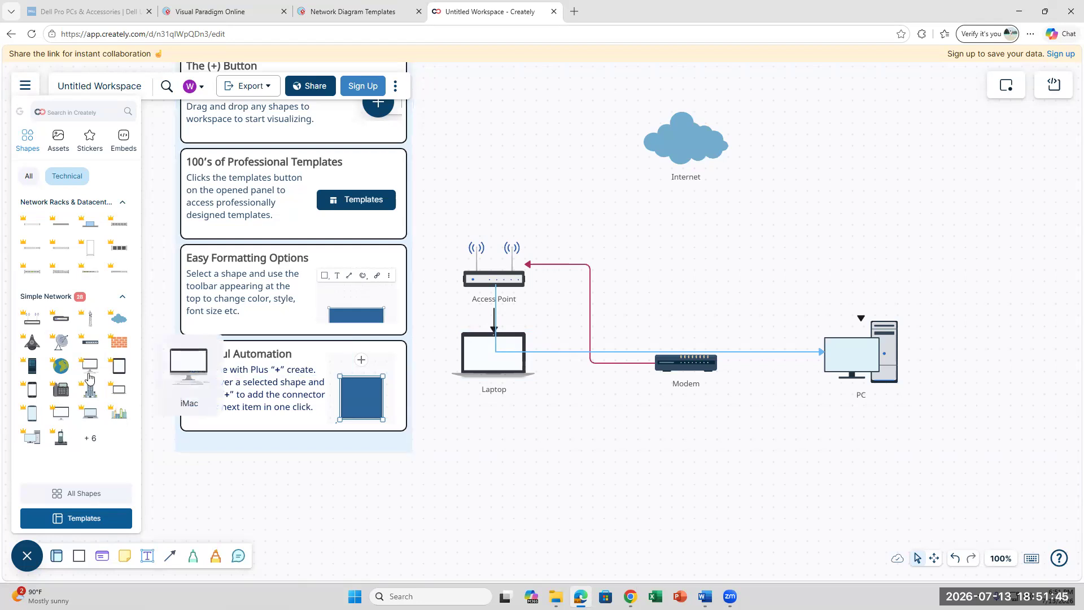
left_click(89, 440)
mouse_move(90, 461)
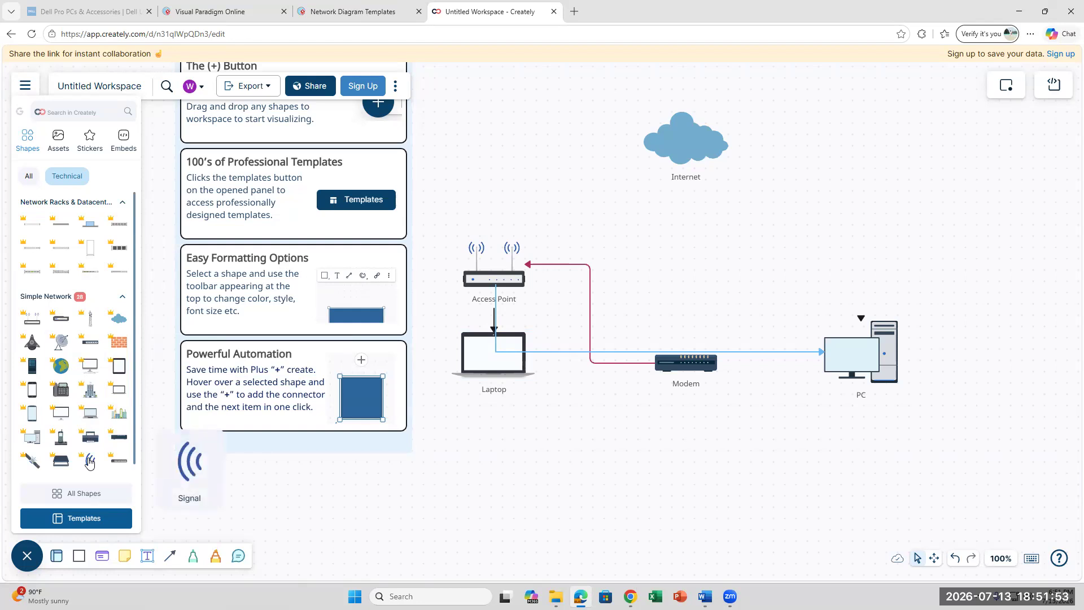
left_click(90, 462)
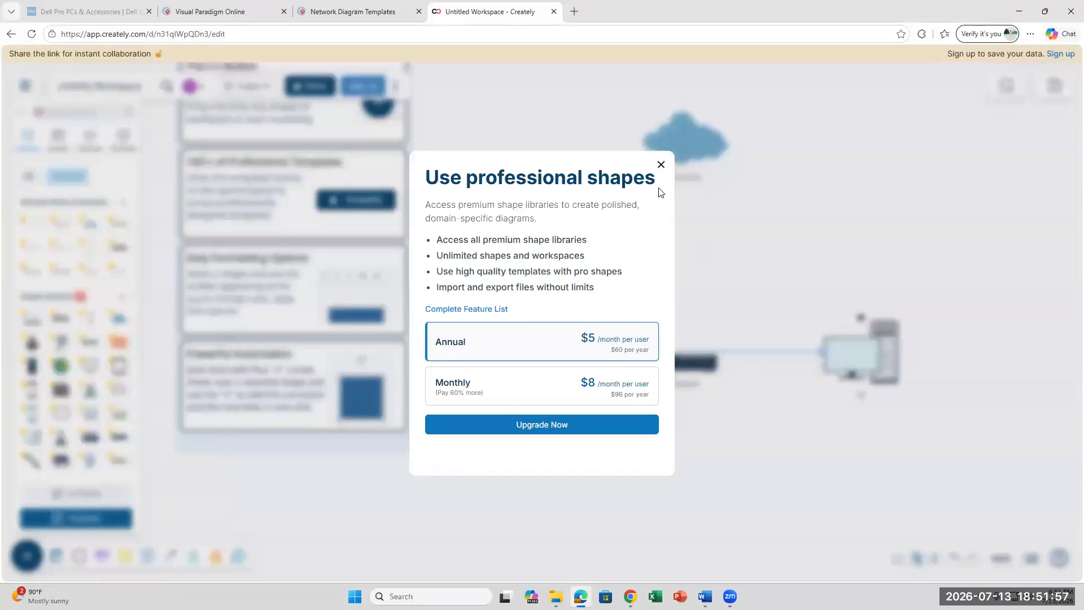
left_click(672, 139)
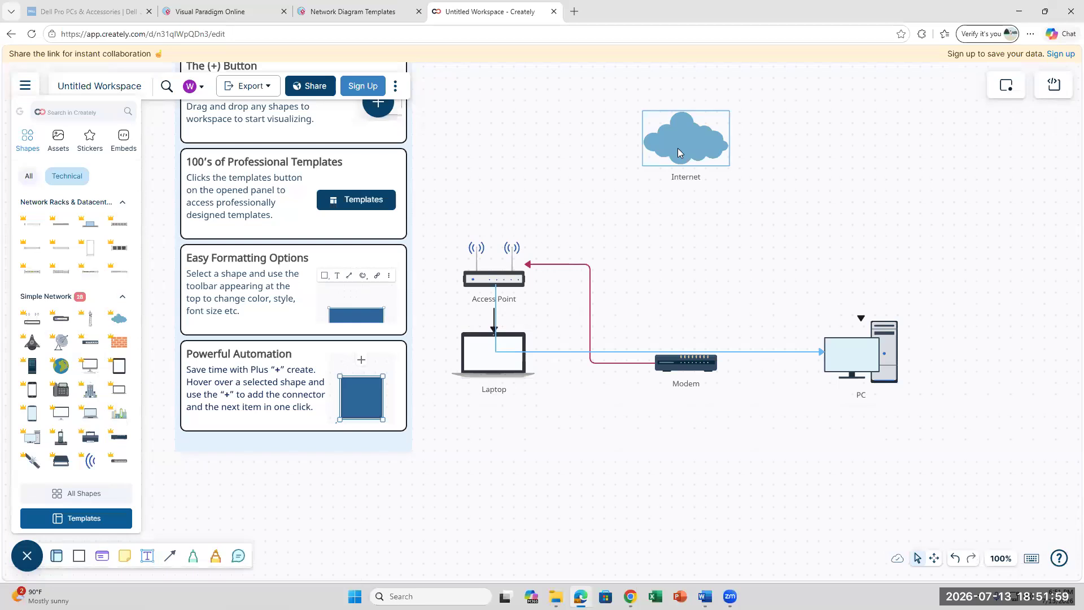
left_click(171, 558)
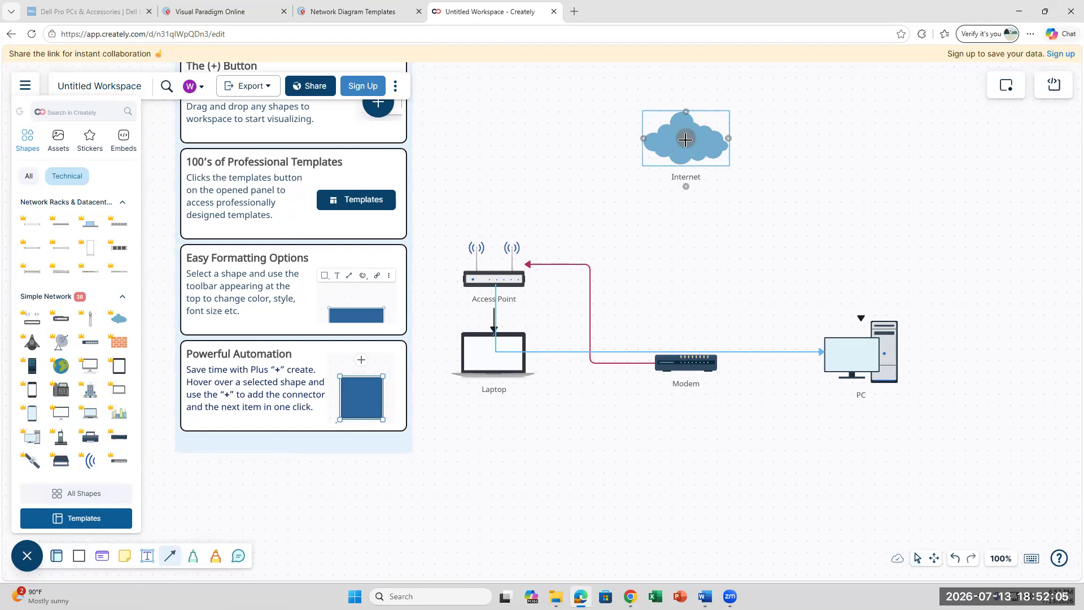
- Connect the Internet cloud down to the Modem, then bring up the Word lab document
left_click(685, 141)
left_click_drag(717, 117, 686, 359)
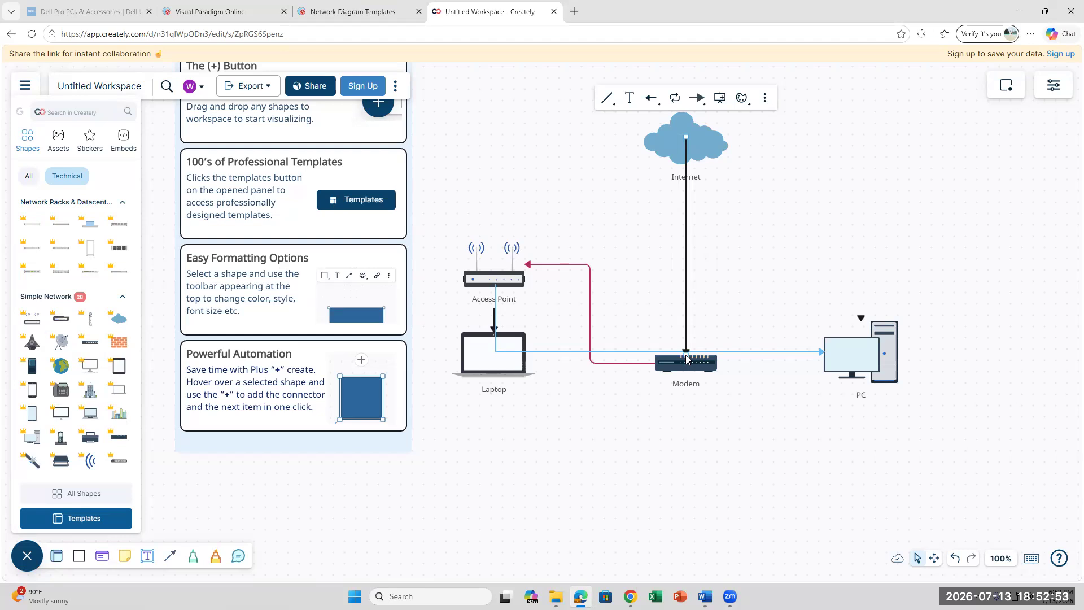
left_click(705, 596)
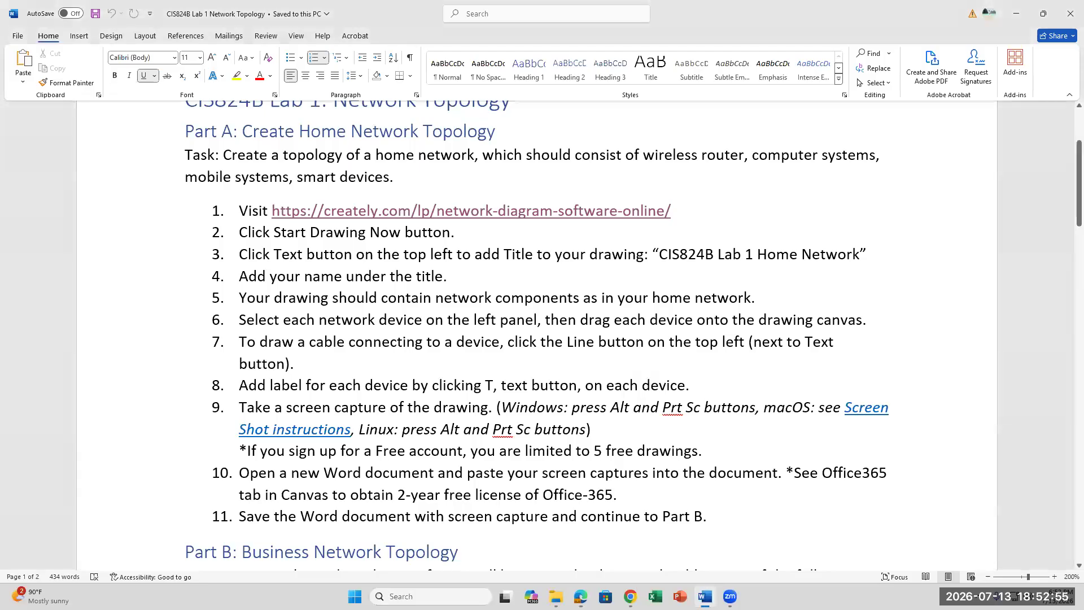
- Scroll to the Part B business network device list, then return to the Canvas assignment
scroll(612, 405, "down", 3)
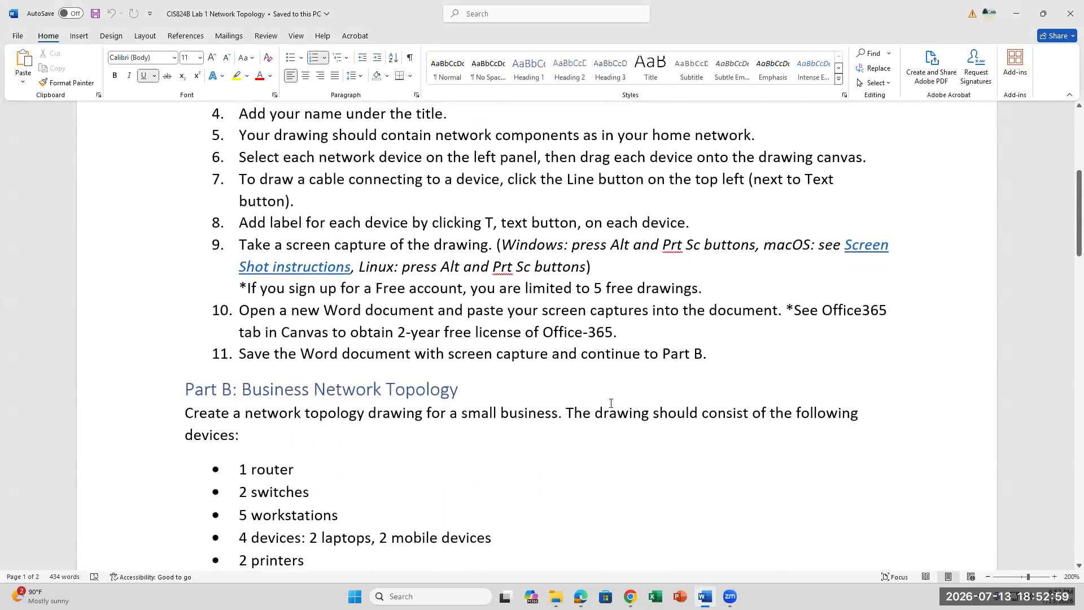
scroll(610, 403, "down", 5)
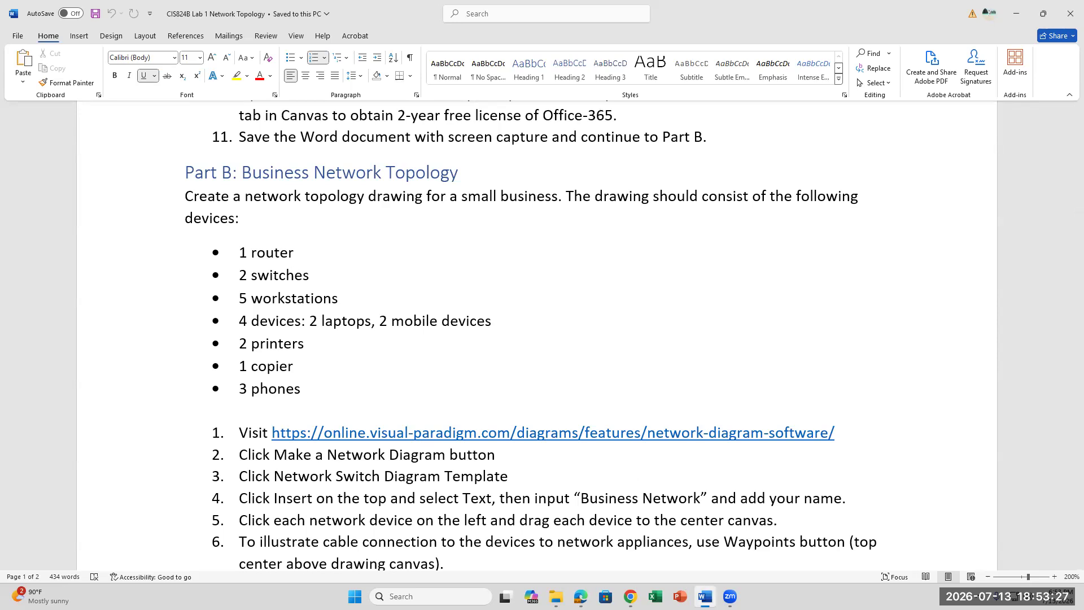
mouse_move(705, 596)
left_click(630, 596)
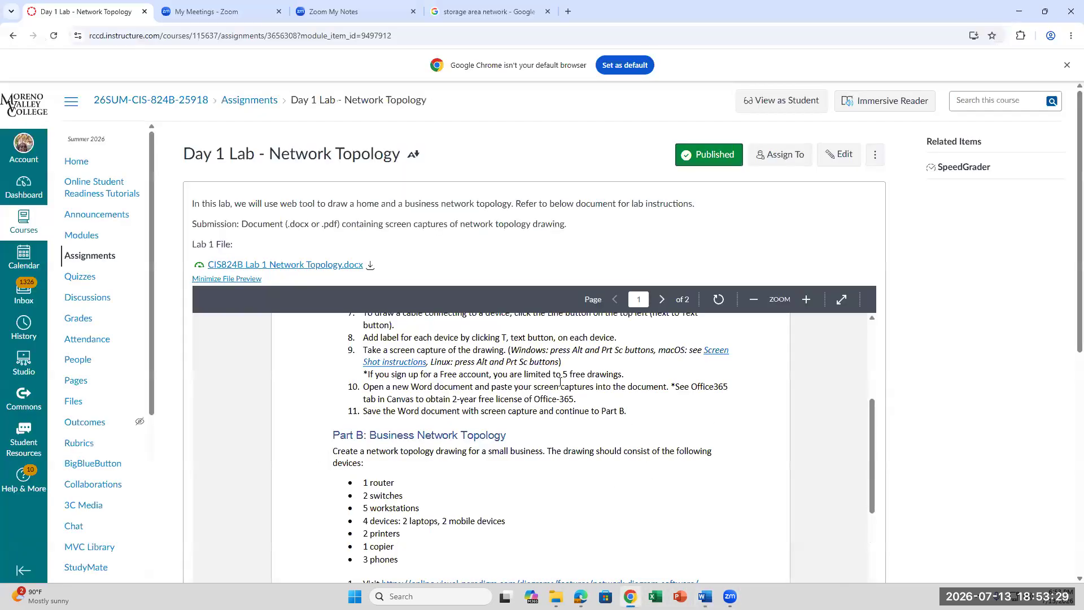
- Switch from the Canvas page back to the Creately network diagram
right_click(421, 12)
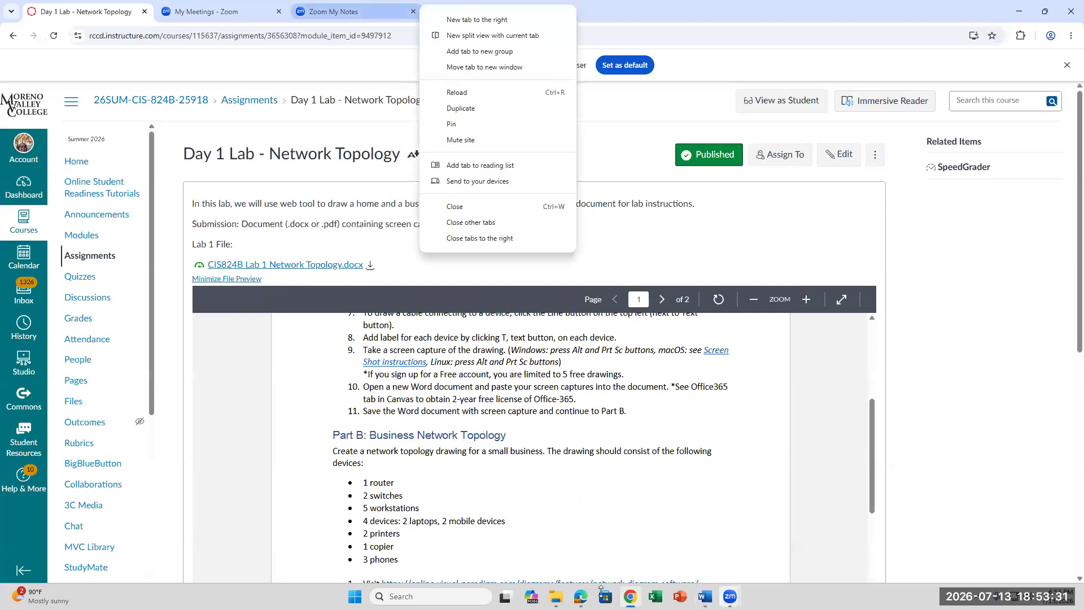
left_click(580, 596)
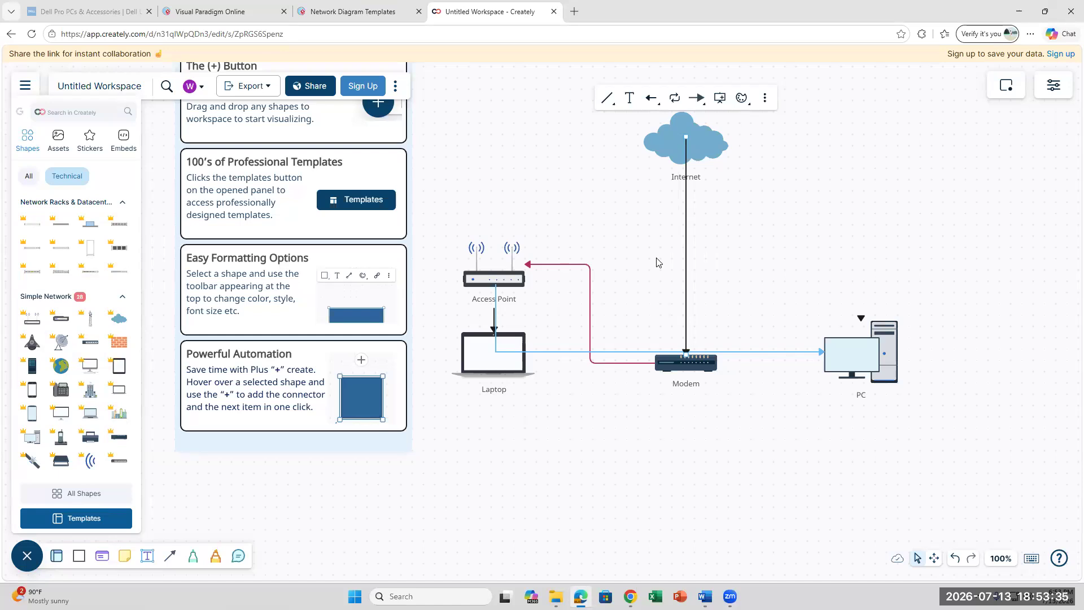
- Select the blue Access Point–PC connector, then deselect it, leaving the diagram unchanged
left_click(496, 354)
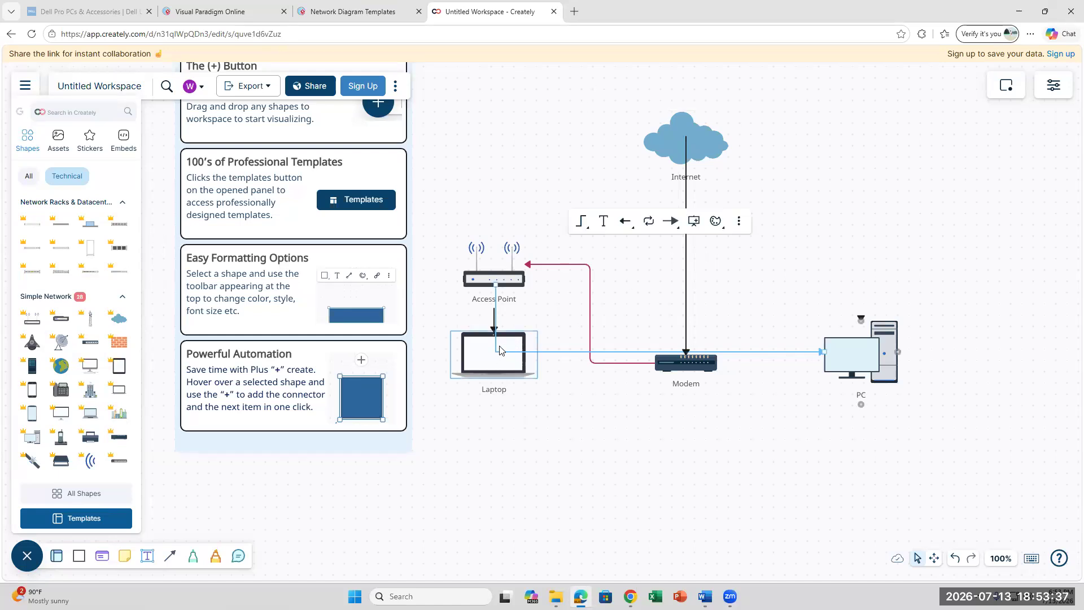
double_click(572, 352)
left_click(597, 395)
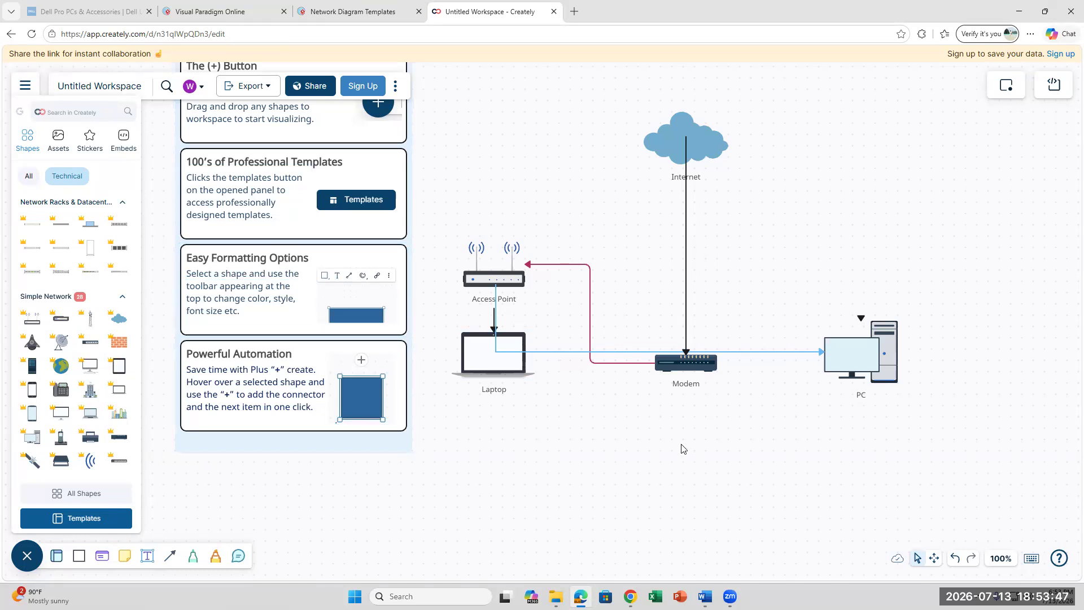
- Launch Snipping Tool by searching Windows for 'snip'
key("super+s")
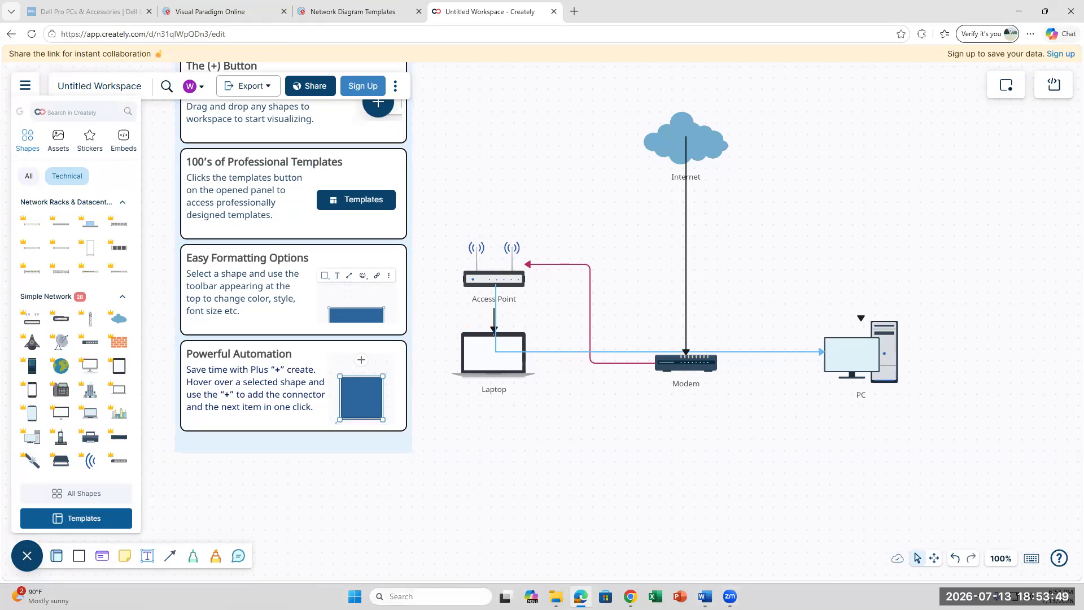
type("snip")
key("Return")
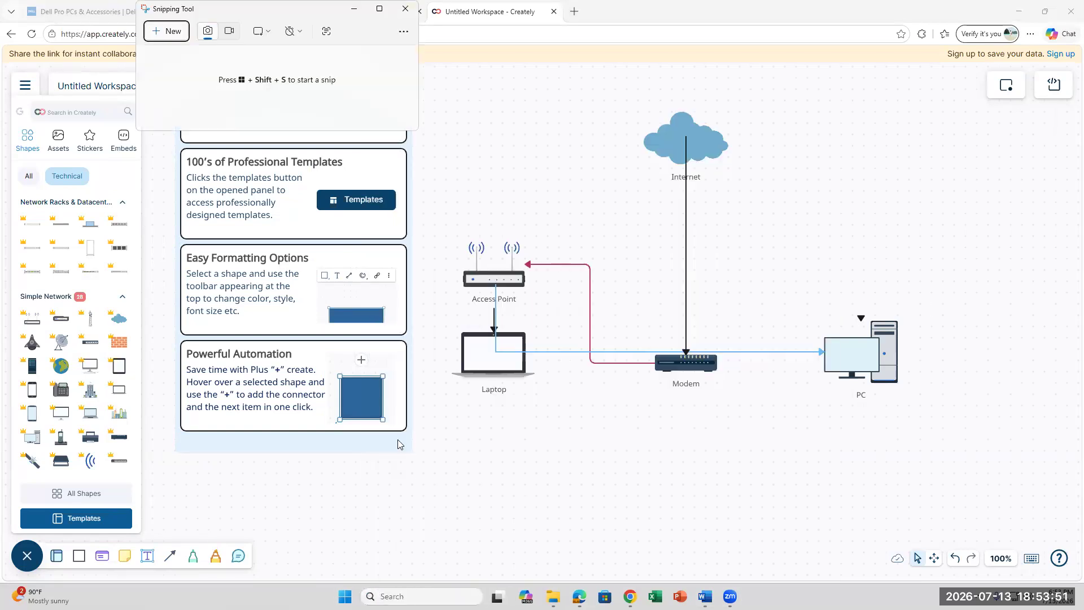
- Snip the region around the whole network diagram and return to the Word document
left_click(165, 34)
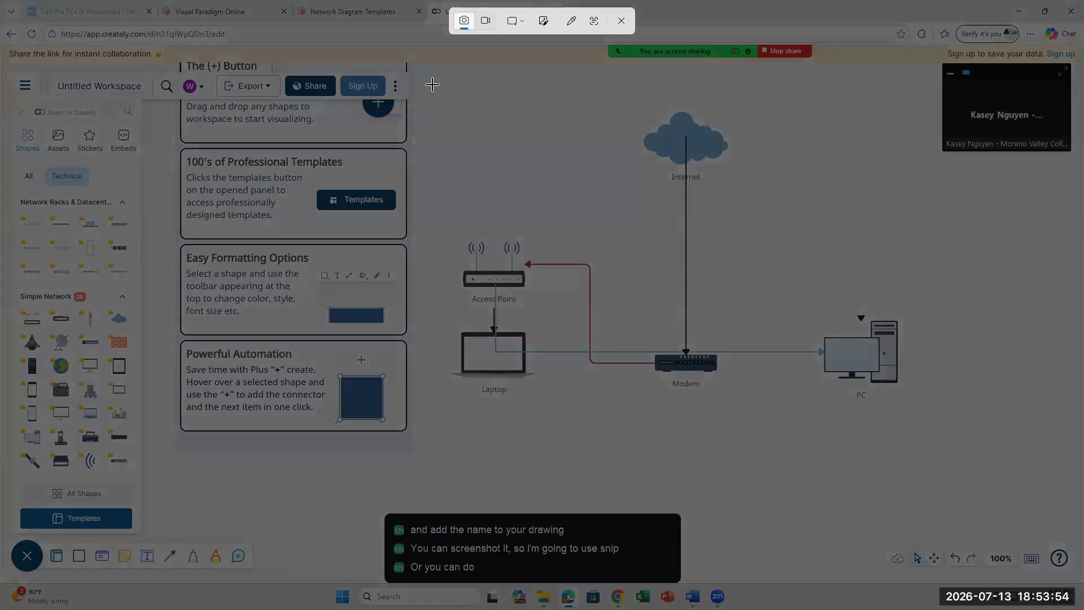
left_click_drag(432, 84, 935, 455)
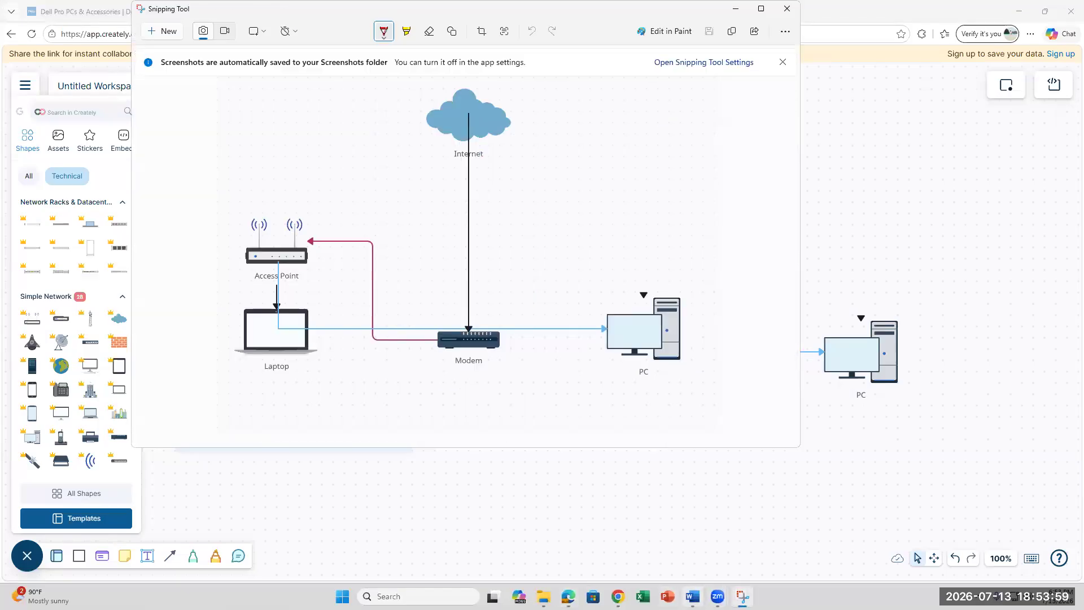
left_click(693, 596)
scroll(368, 362, "up", 1)
scroll(694, 254, "up", 2)
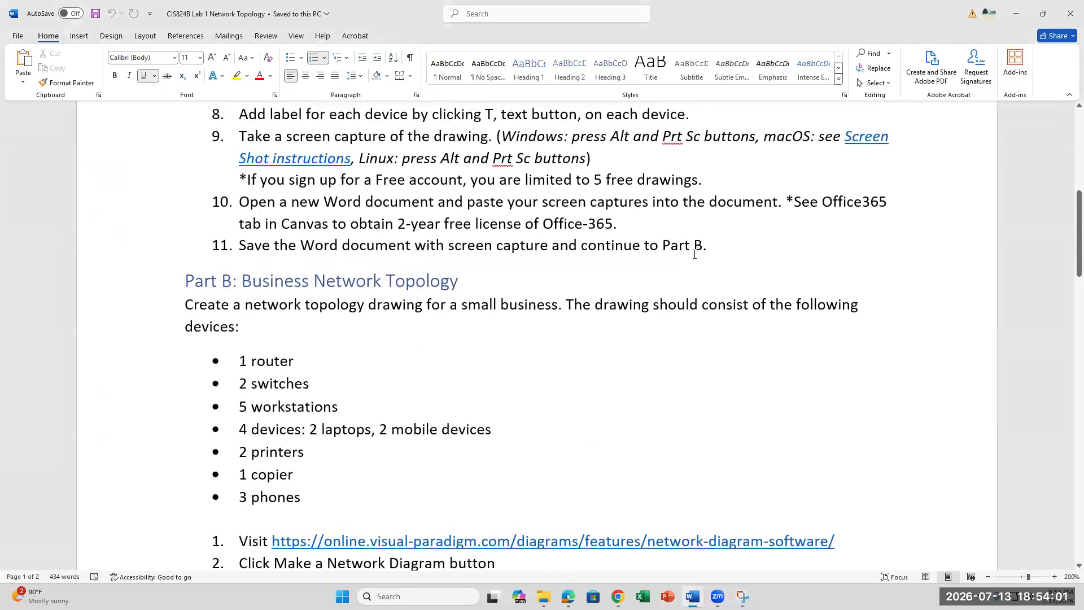
- Paste the diagram screenshot on a new unnumbered line after step 11
left_click(722, 248)
type("\\")
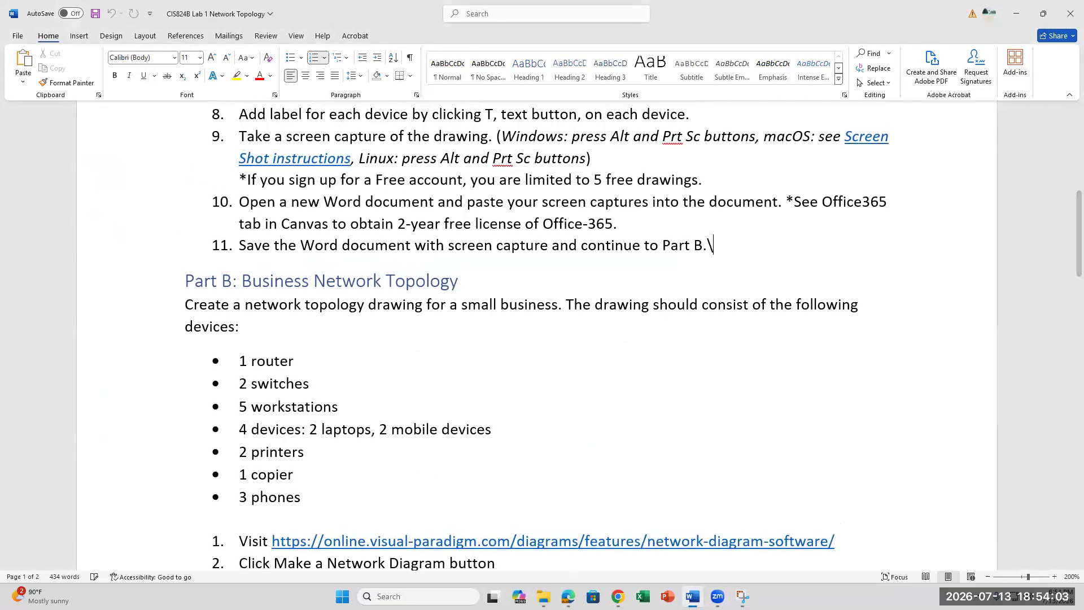
key("BackSpace")
key("Return")
key("BackSpace")
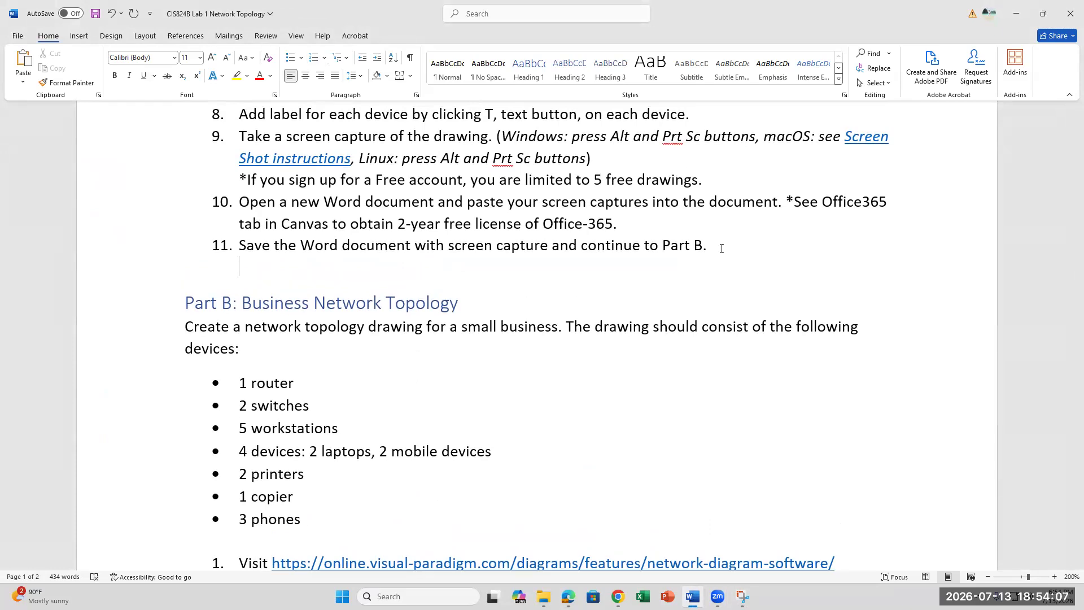
key("ctrl+v")
- Shrink the pasted diagram to about 60% so it sits above Part B
left_click(468, 316)
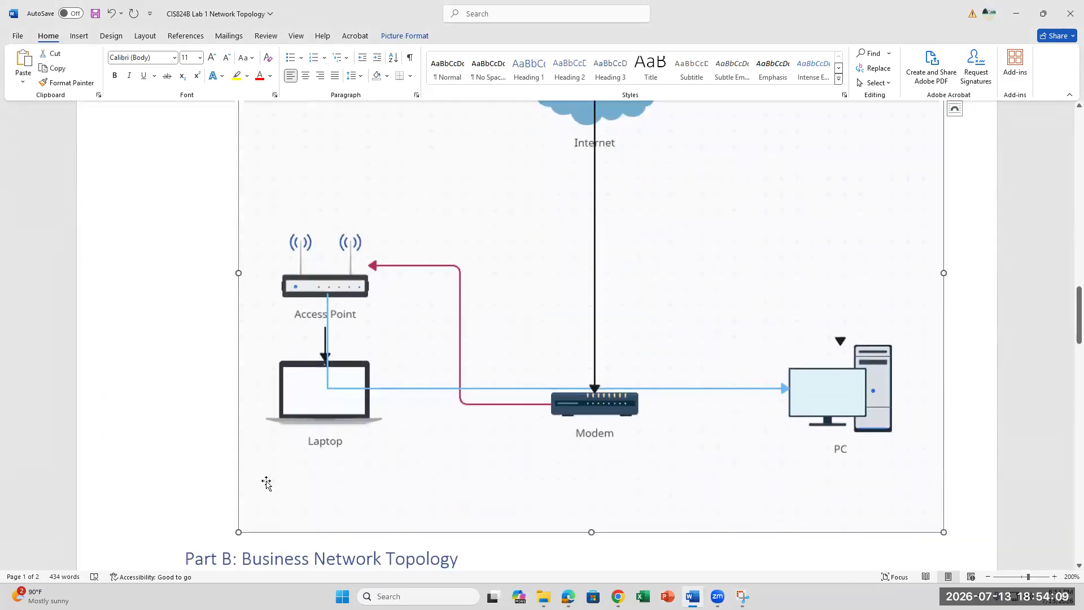
left_click_drag(233, 533, 543, 262)
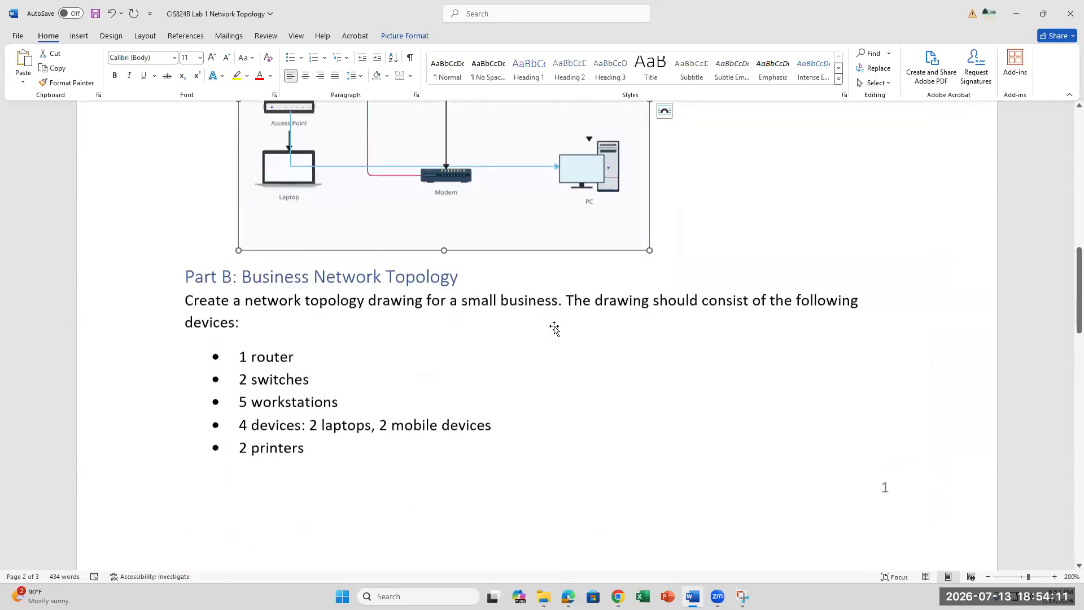
scroll(546, 341, "up", 5)
scroll(546, 341, "down", 2)
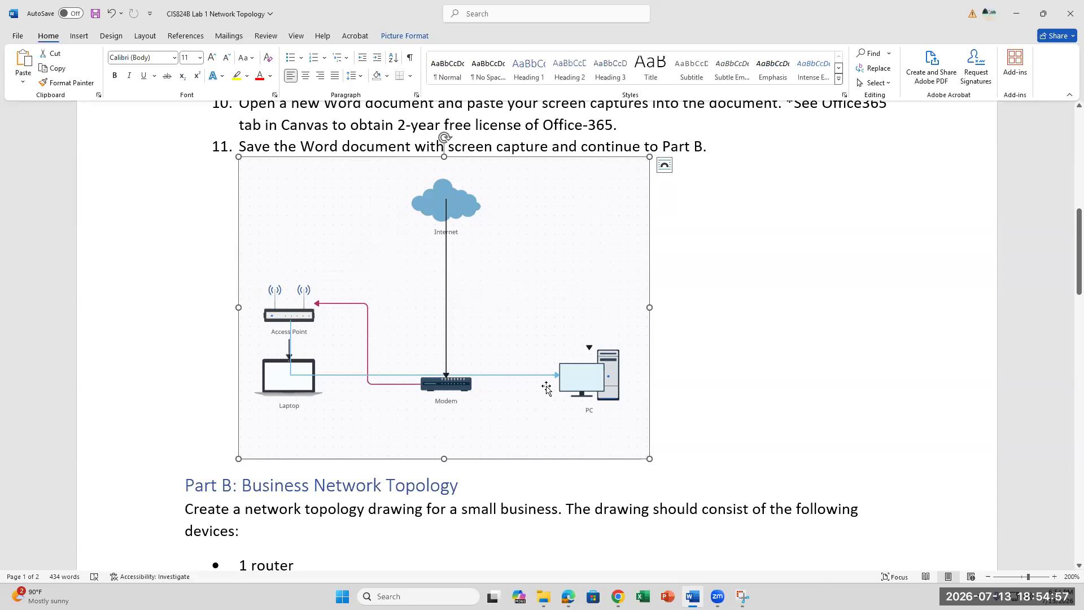
left_click(699, 384)
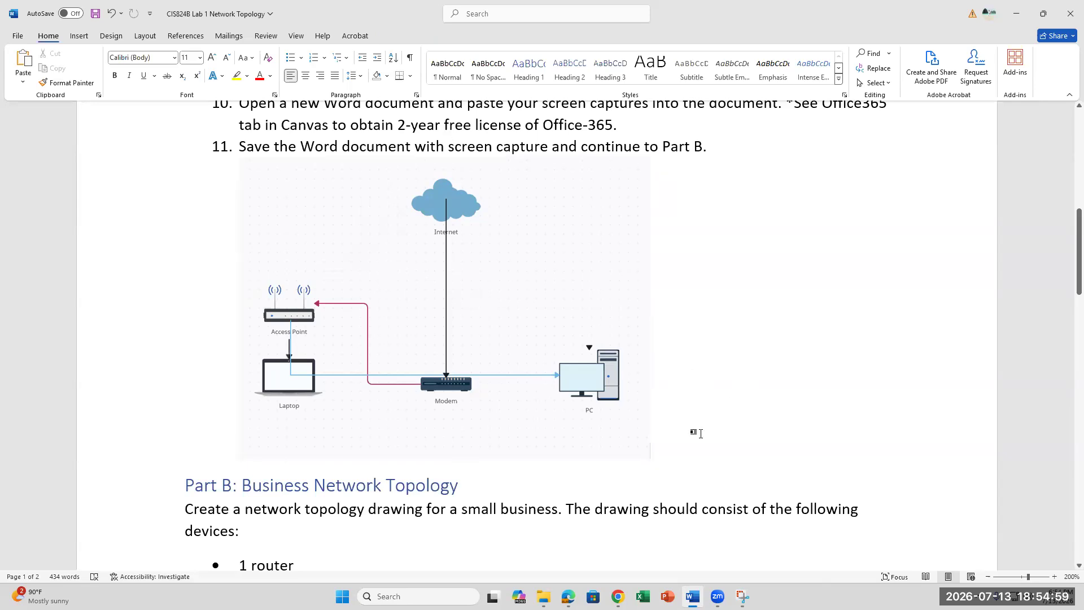
scroll(702, 434, "down", 1)
scroll(702, 434, "down", 1)
scroll(702, 433, "up", 3)
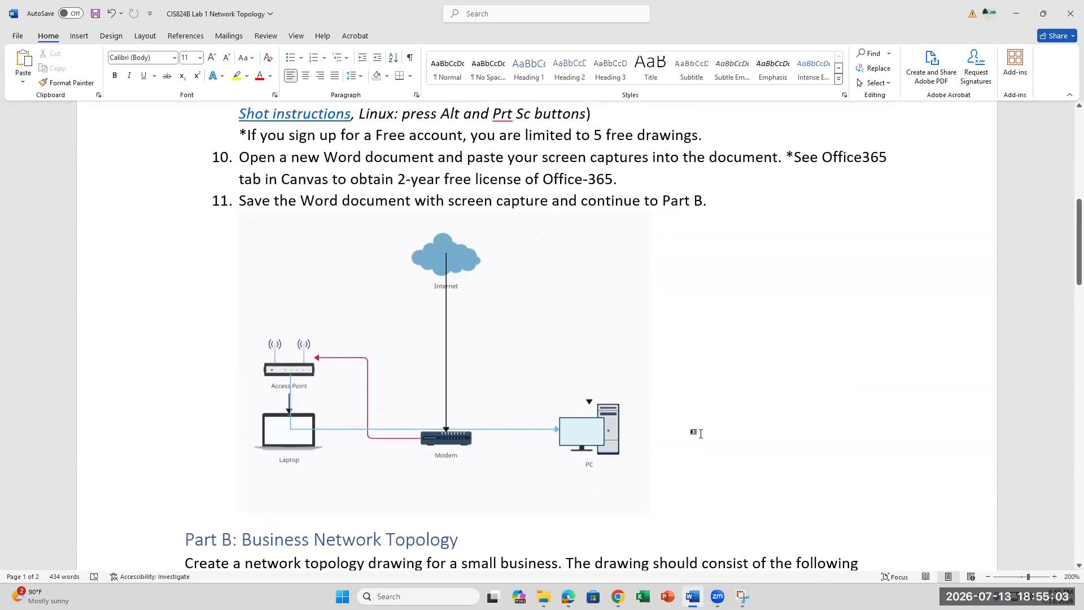
scroll(701, 433, "down", 3)
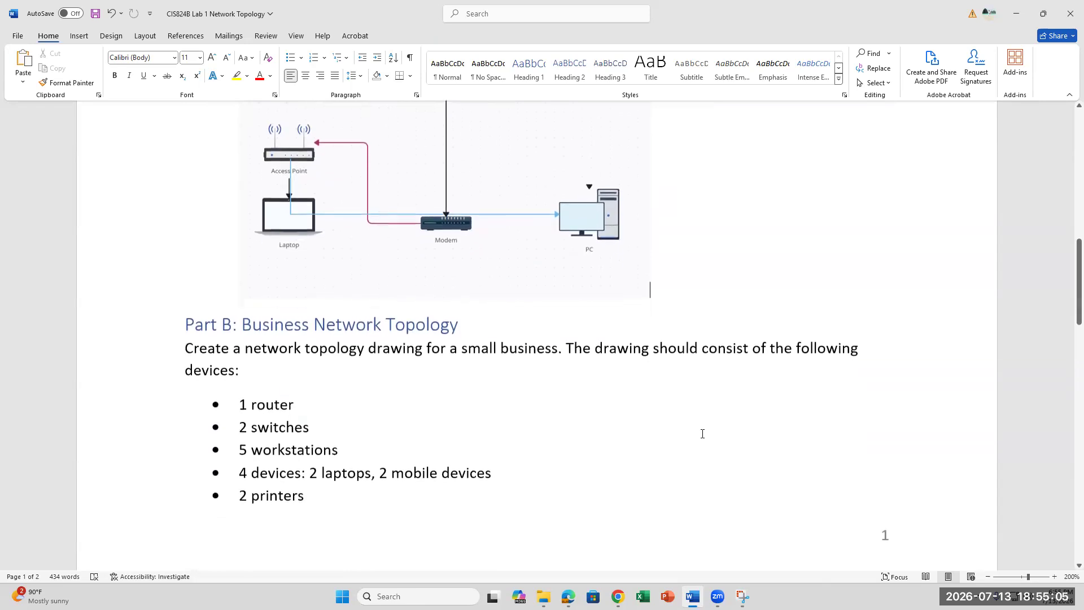
scroll(702, 434, "down", 2)
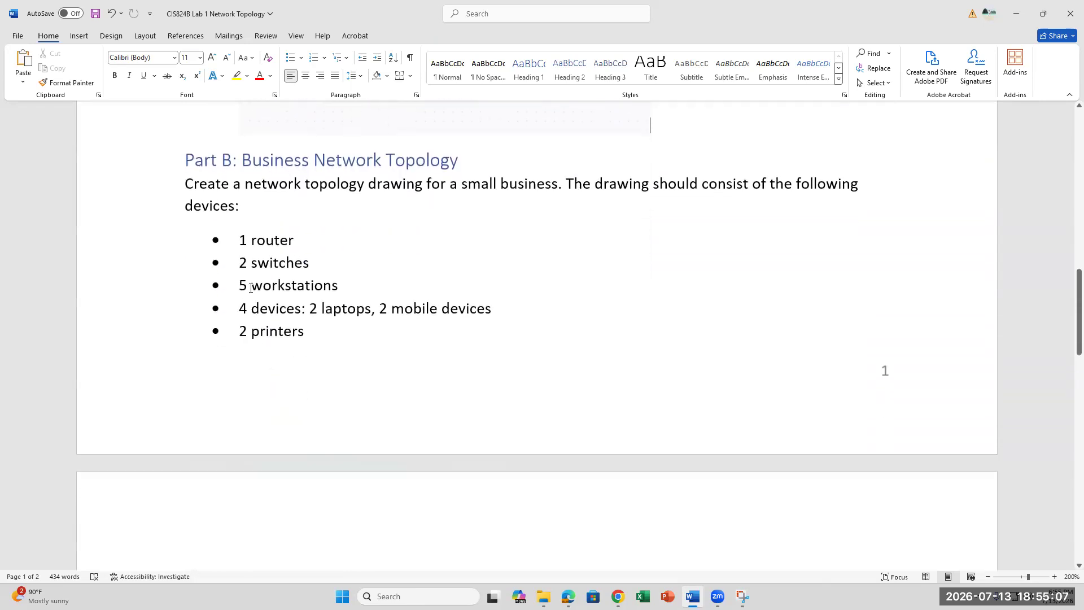
left_click(310, 246)
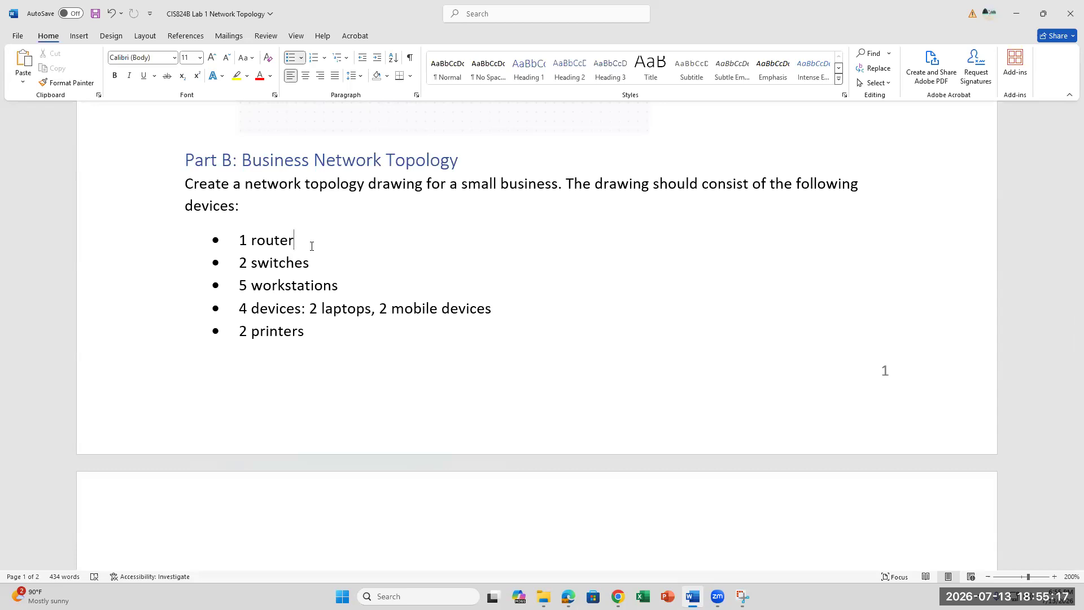
left_click(320, 328)
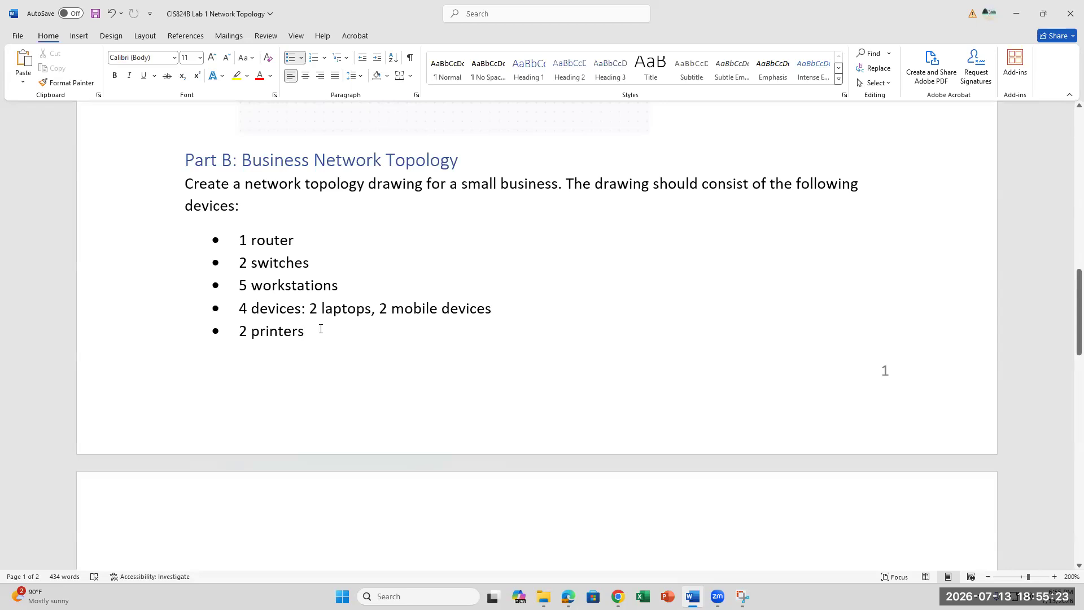
scroll(320, 329, "down", 4)
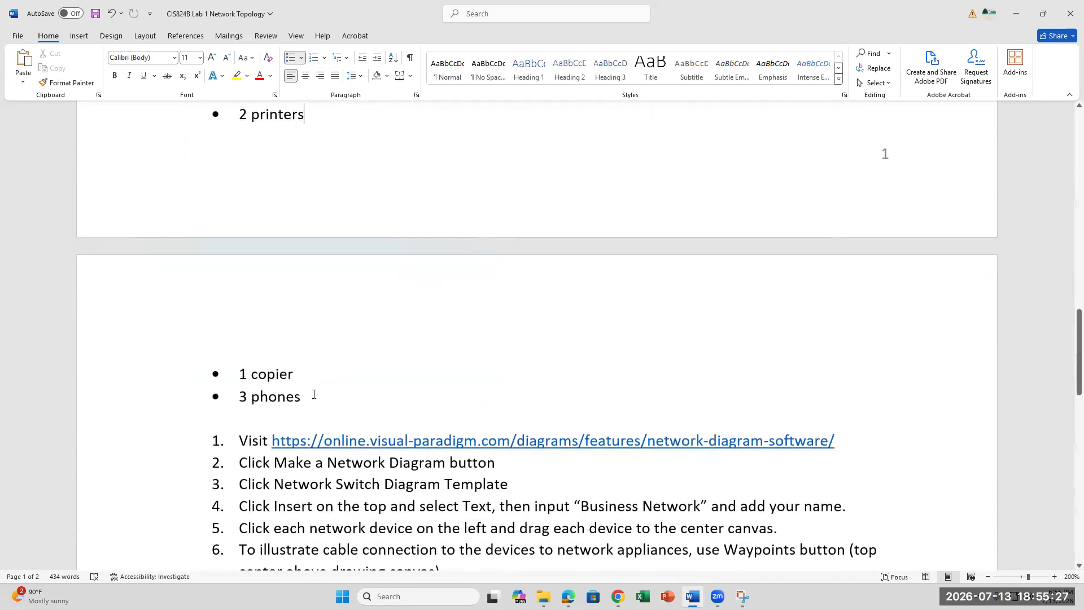
- Open Visual Paradigm's Network Diagram Software page from the Word link and start a new network diagram
left_click(396, 441, "ctrl")
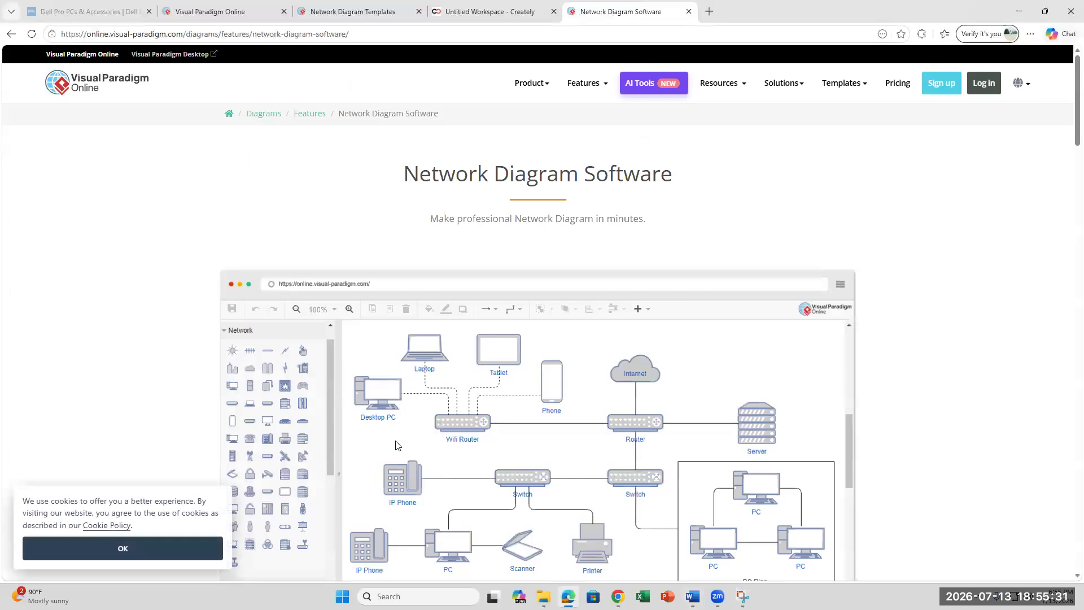
scroll(395, 444, "down", 5)
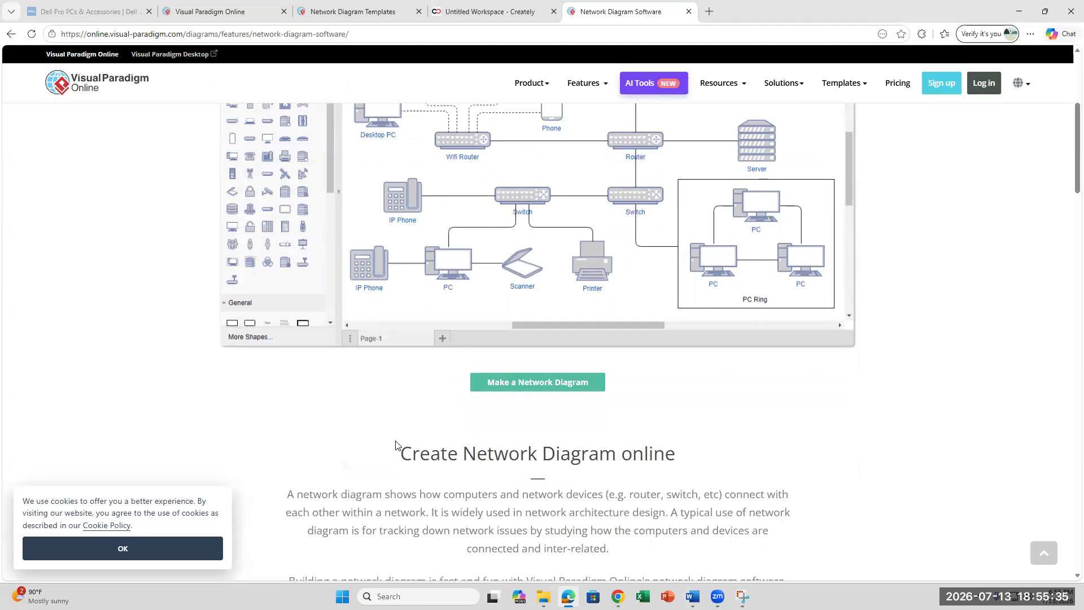
scroll(396, 444, "up", 1)
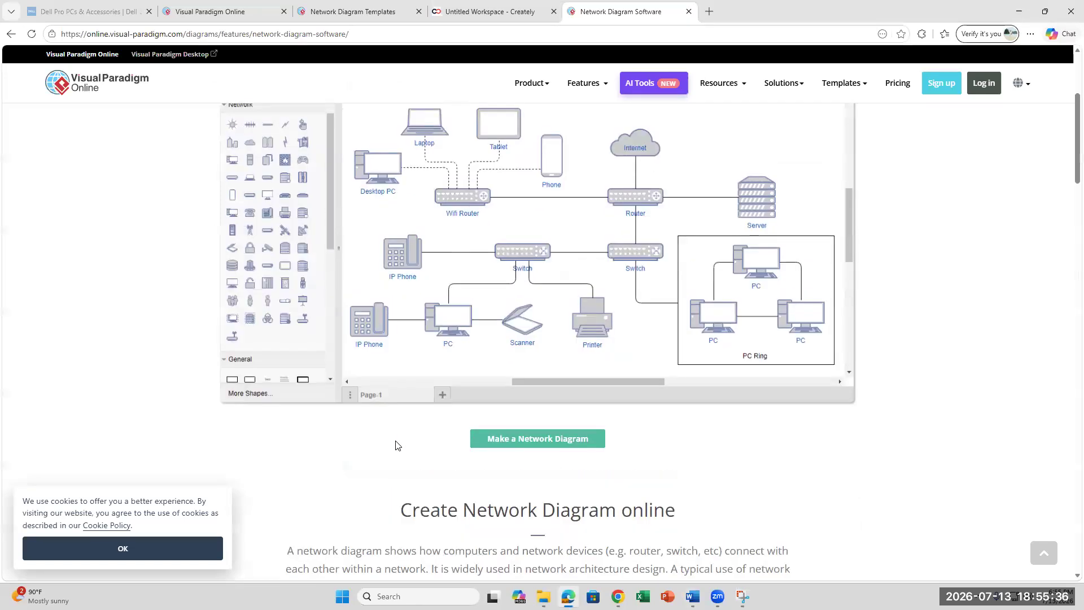
left_click(539, 441)
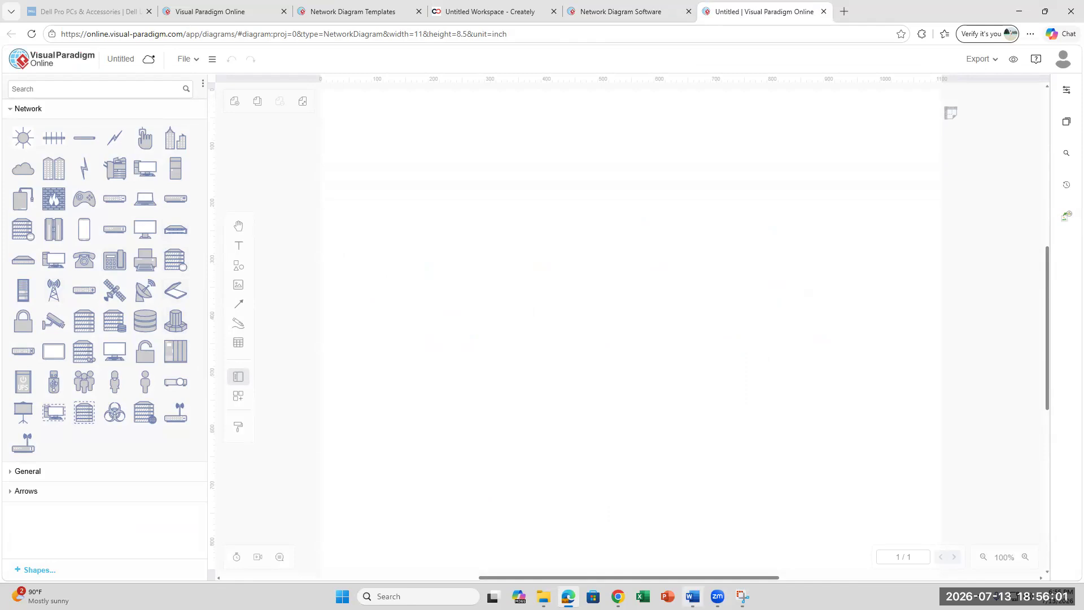
- Review Part B's required devices in the Word lab document, from 1 router to 3 phones
left_click(693, 596)
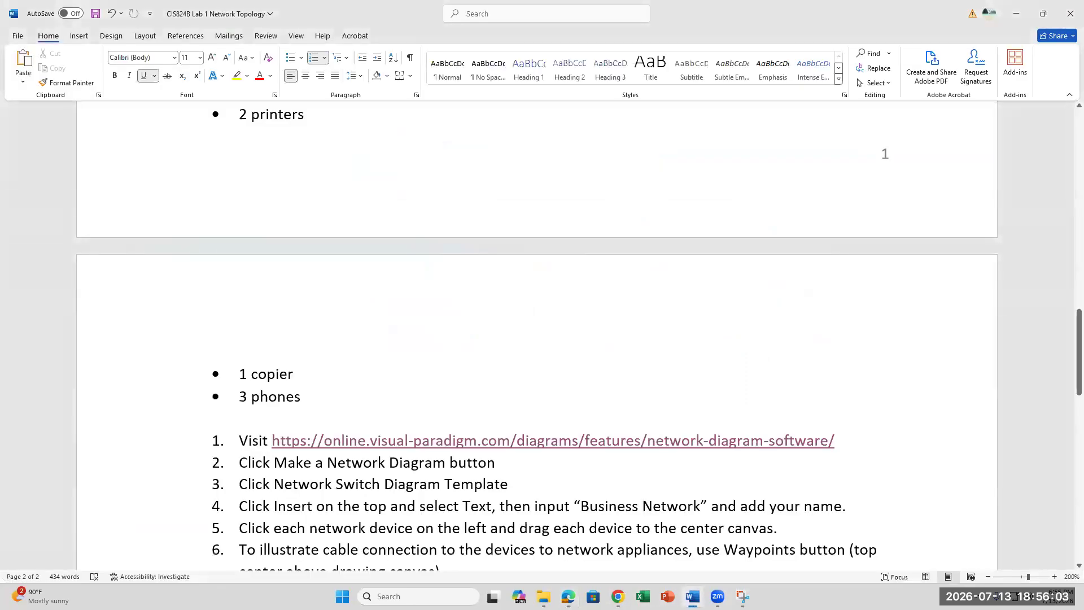
scroll(460, 405, "down", 2)
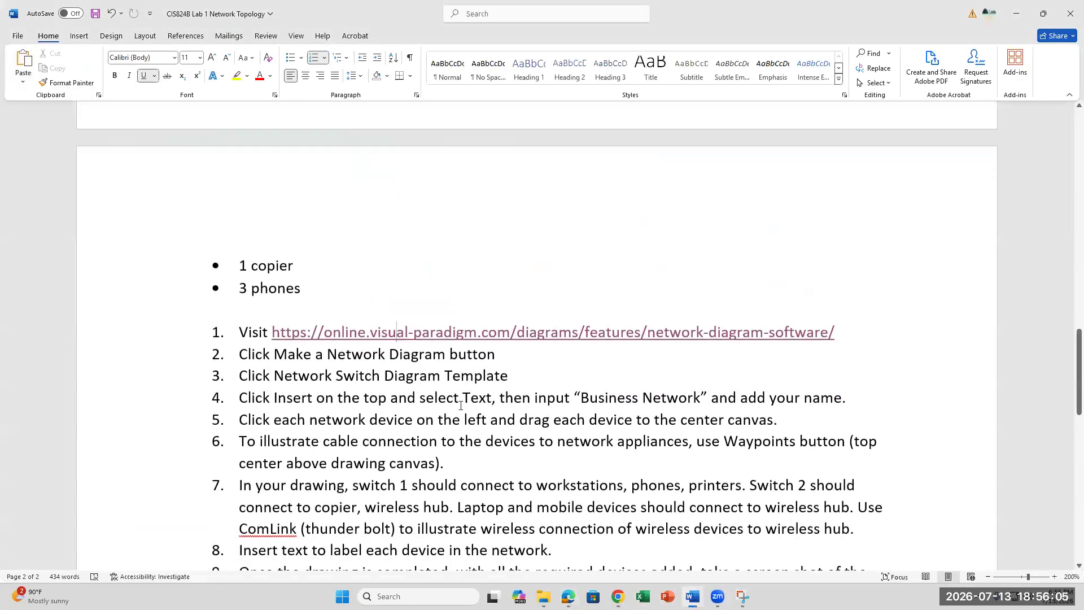
scroll(461, 406, "down", 4)
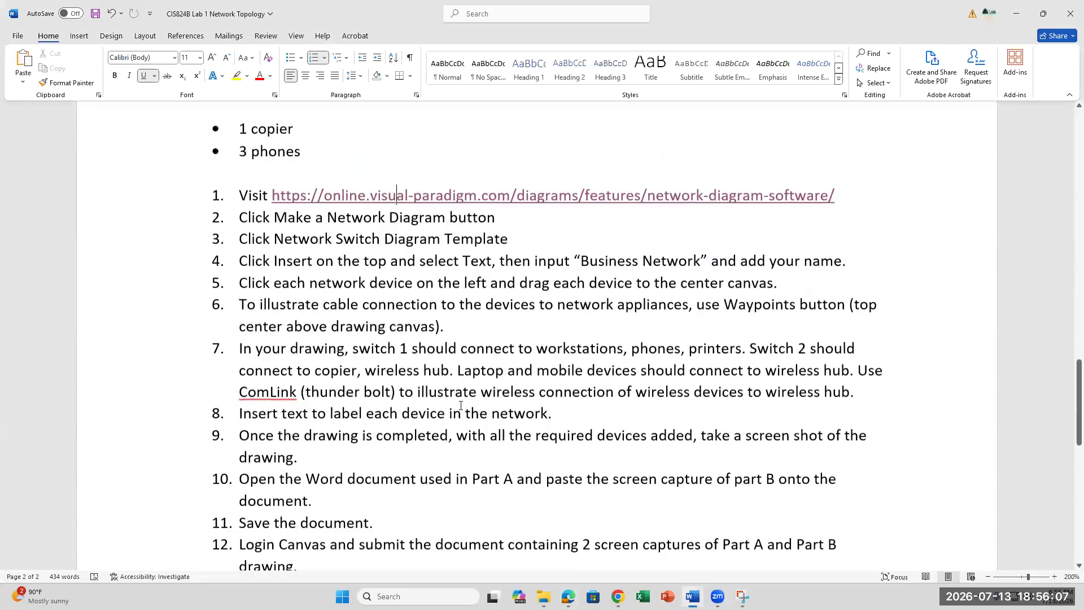
scroll(461, 405, "up", 7)
scroll(461, 405, "up", 1)
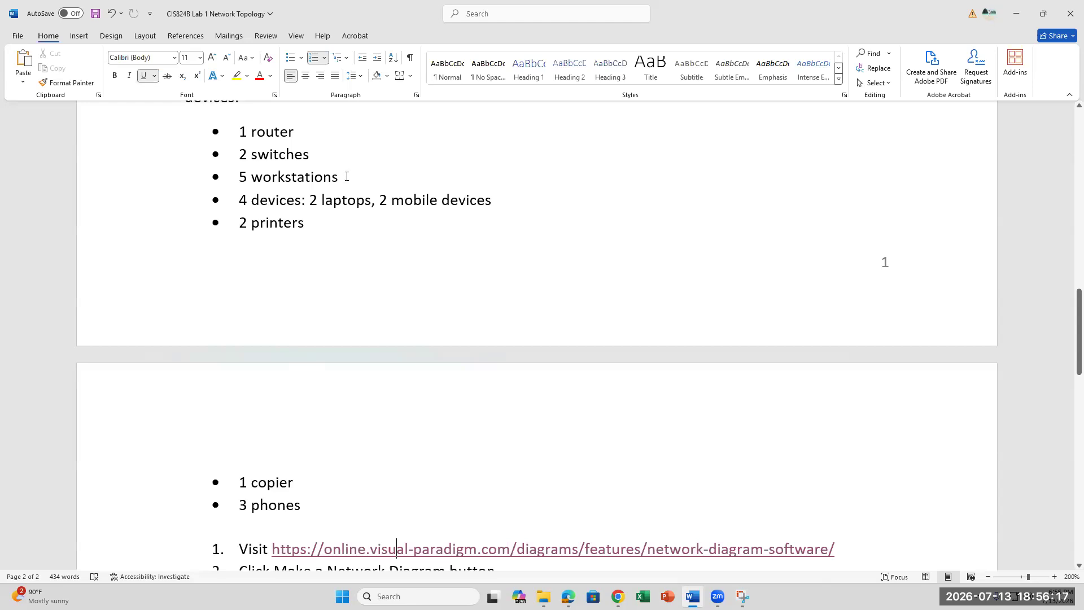
left_click(294, 133)
mouse_move(742, 596)
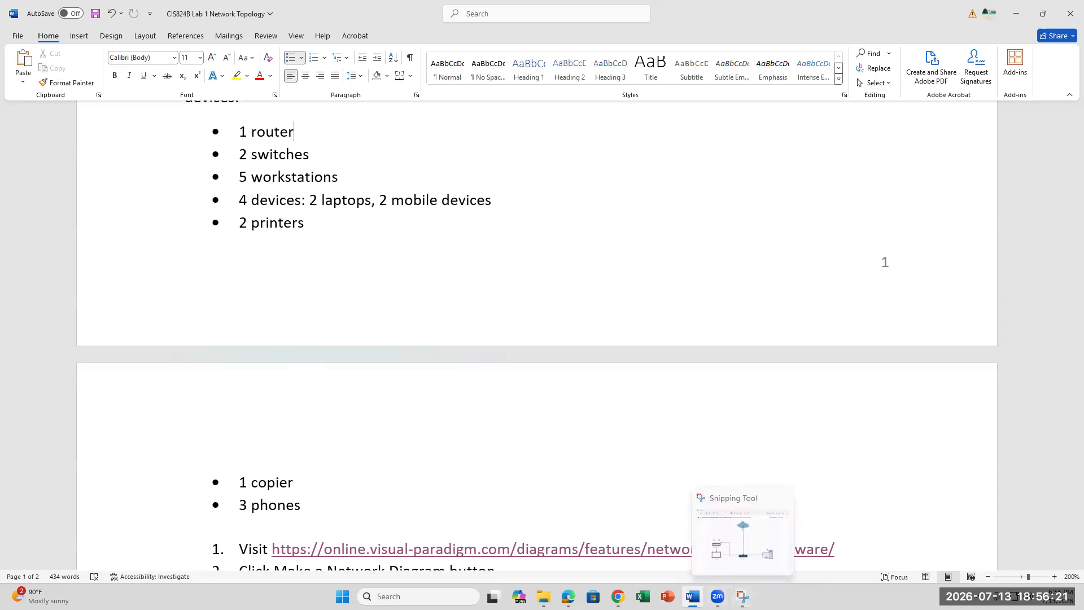
mouse_move(568, 596)
left_click(568, 536)
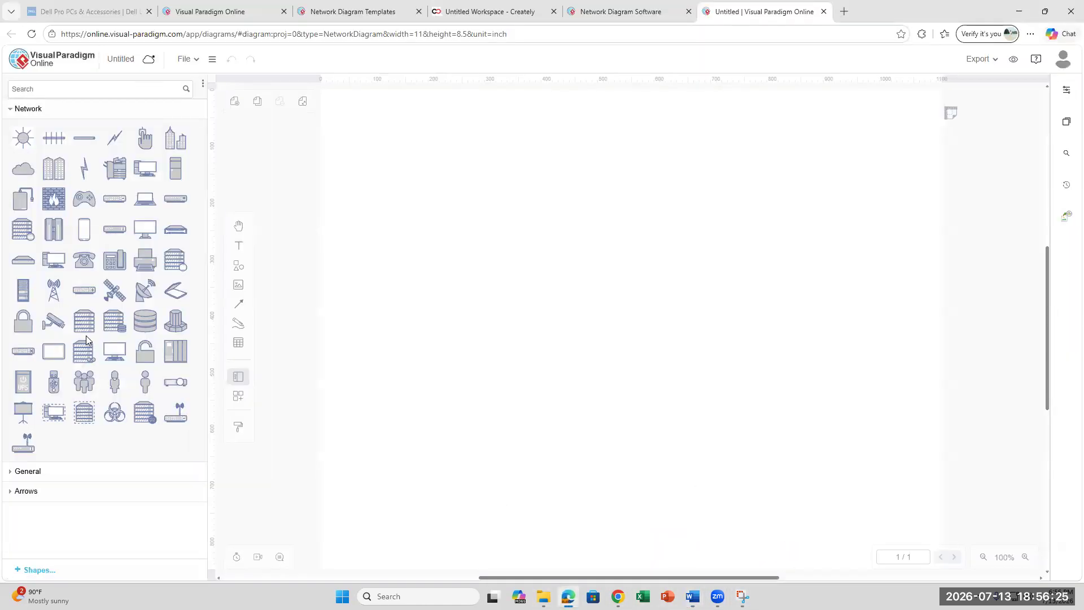
mouse_move(83, 321)
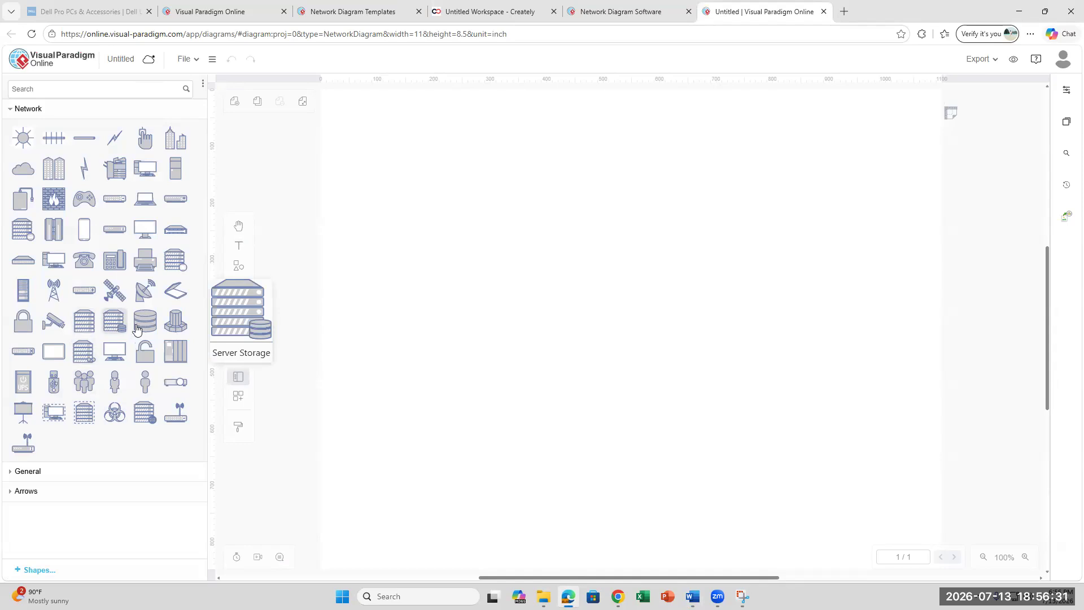
mouse_move(144, 329)
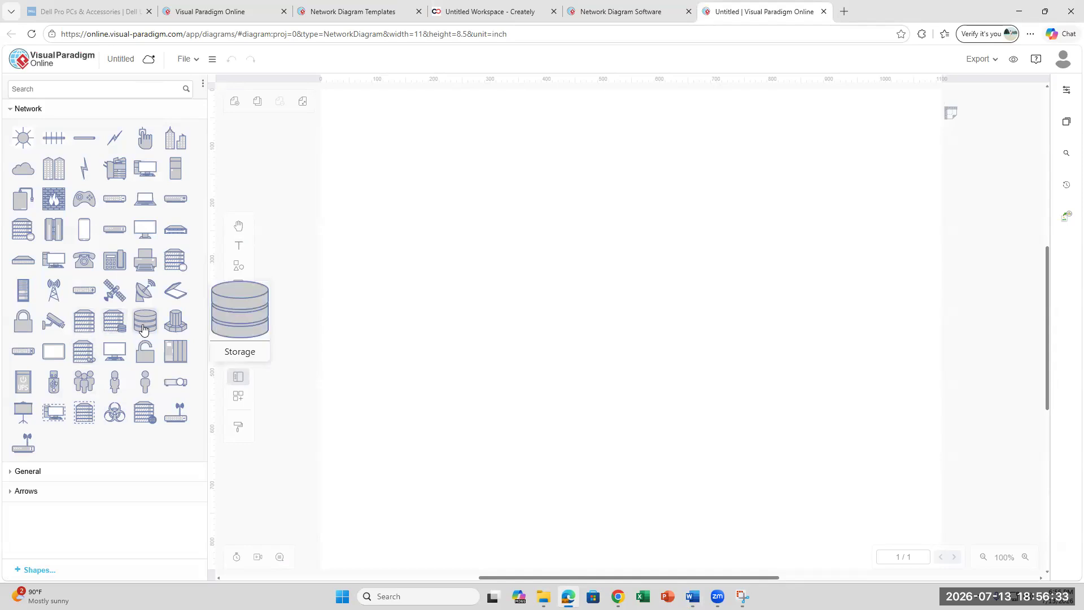
mouse_move(118, 204)
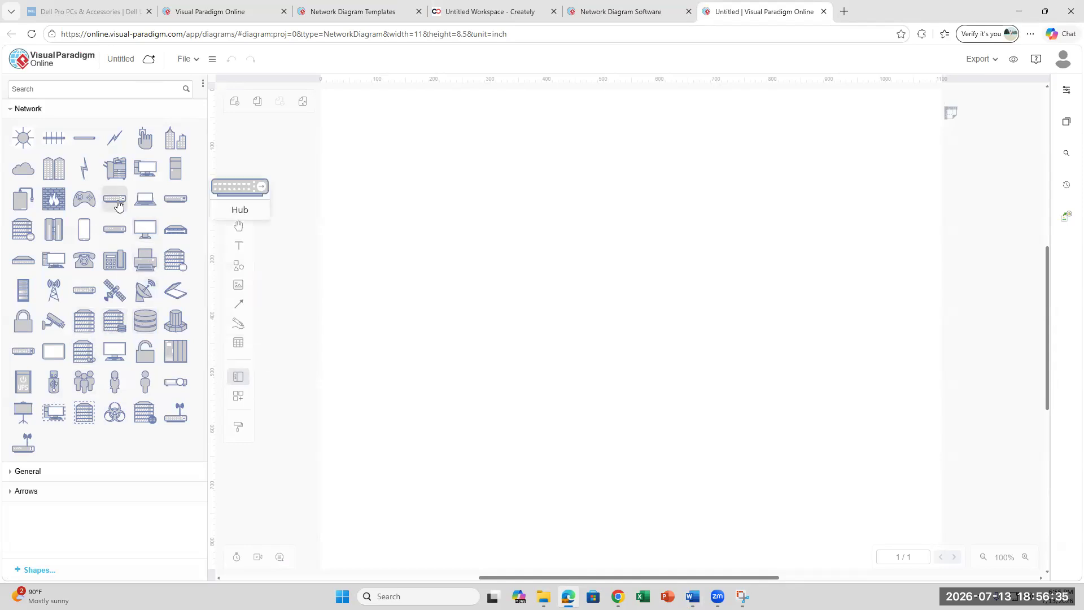
mouse_move(114, 232)
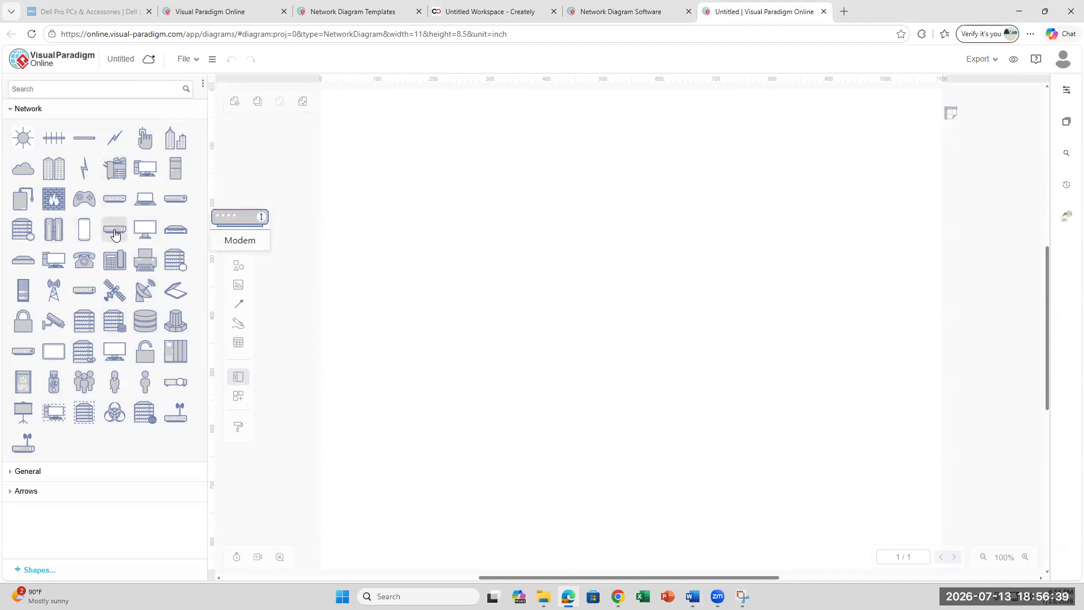
mouse_move(177, 205)
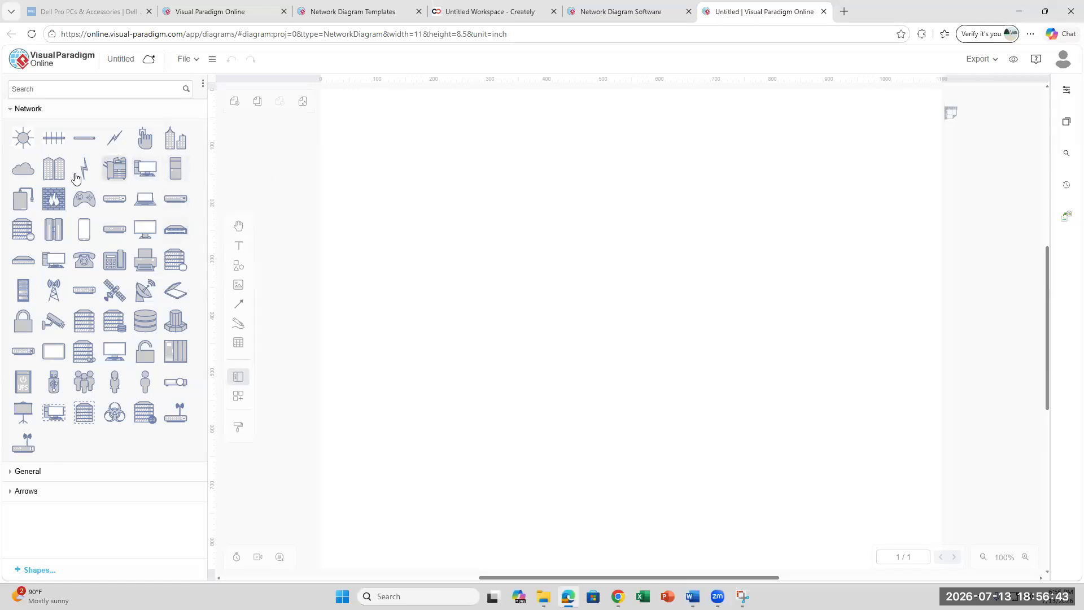
mouse_move(23, 268)
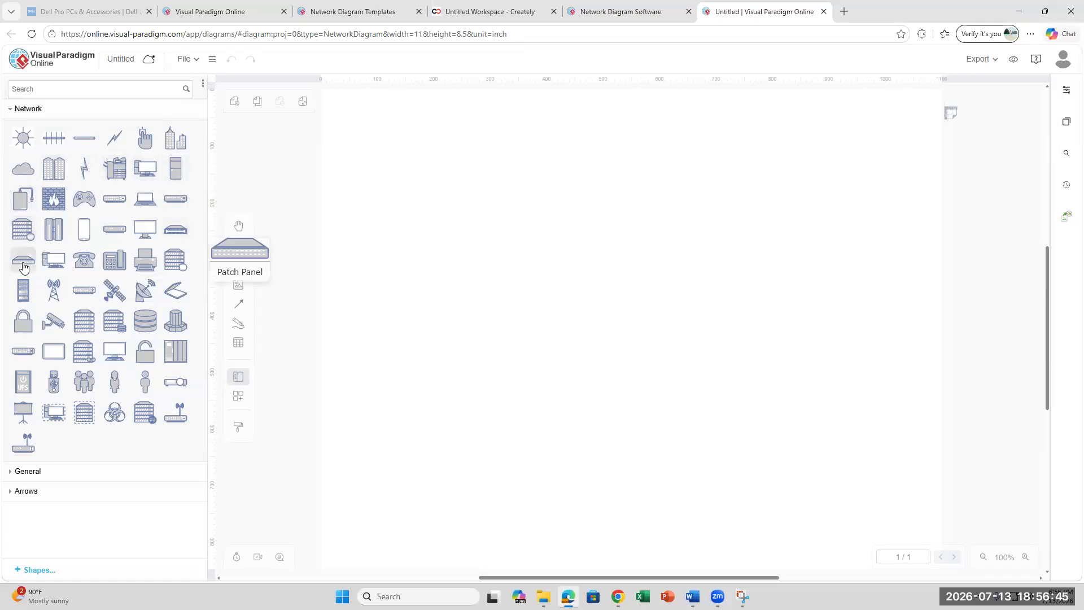
mouse_move(89, 295)
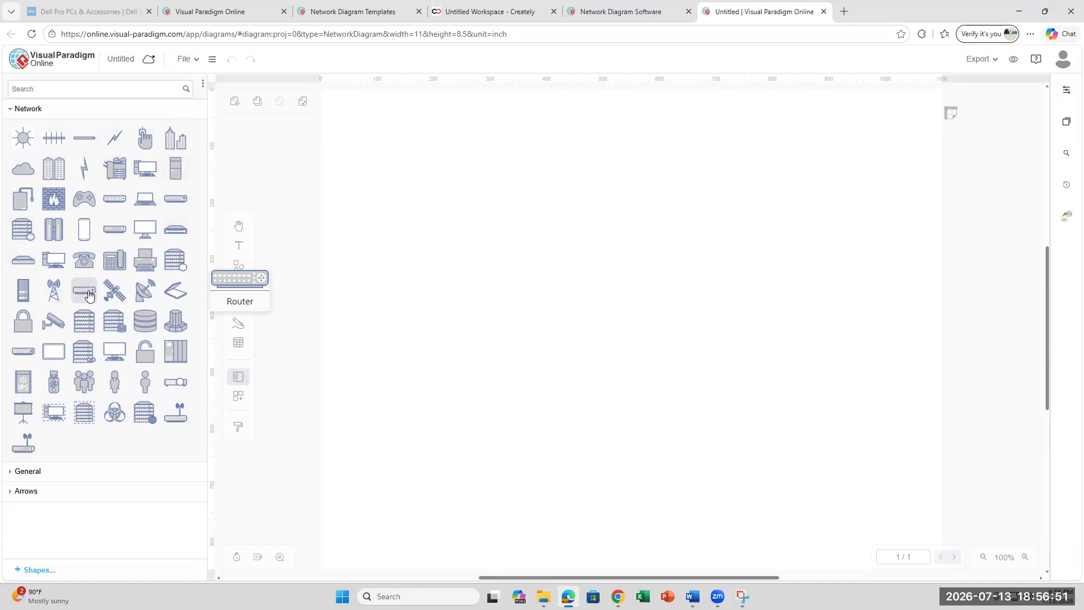
- Drag a Router shape onto the blank canvas and enlarge it
left_click_drag(88, 294, 558, 275)
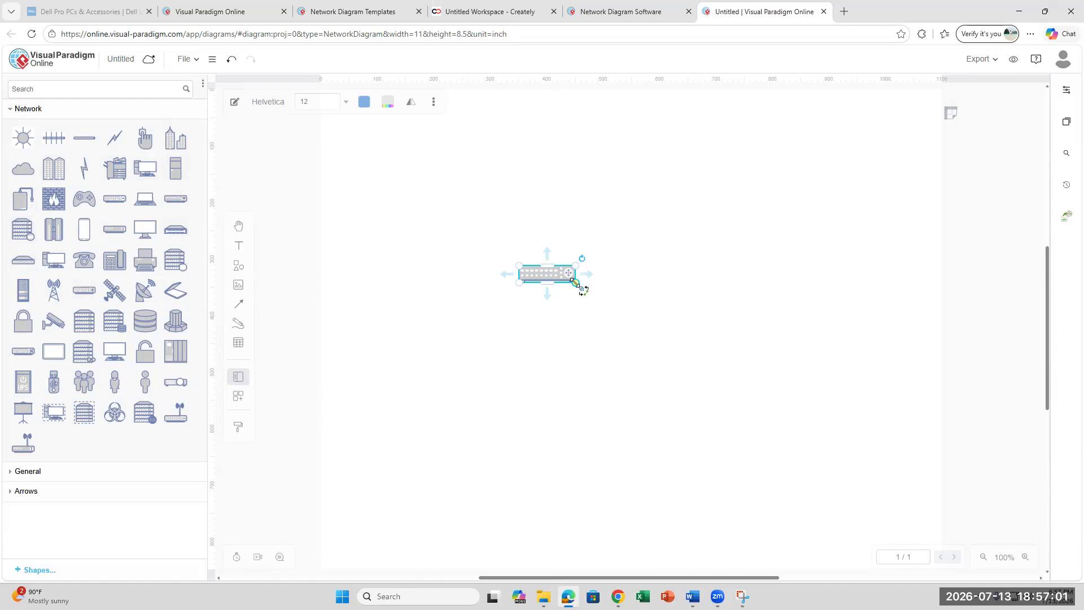
left_click_drag(574, 281, 619, 296)
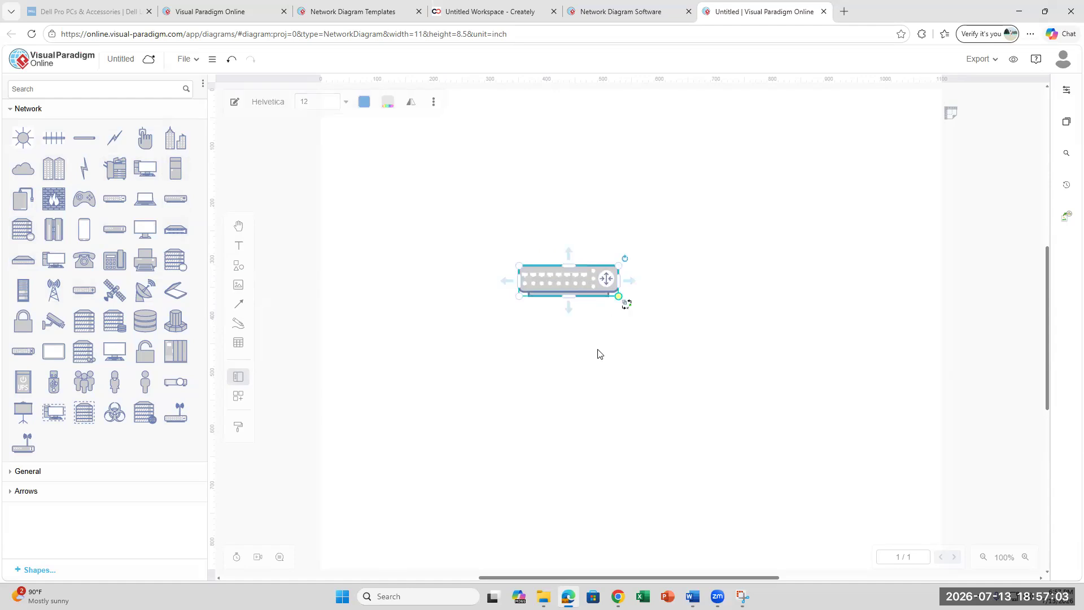
left_click(239, 246)
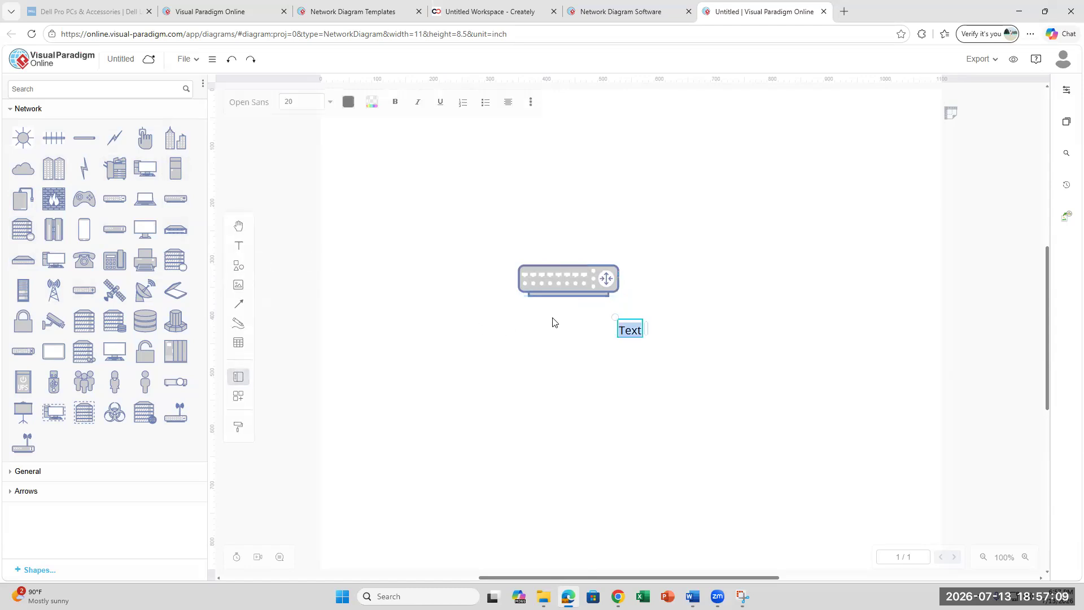
left_click(601, 319)
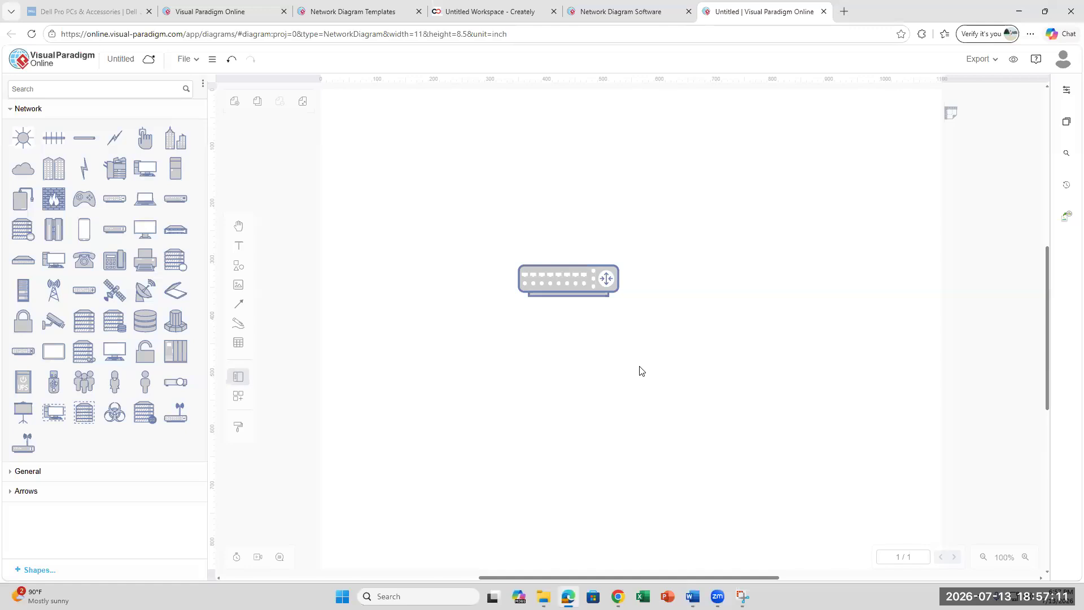
- Add the text label 'Router 1' just beneath the router
left_click(239, 246)
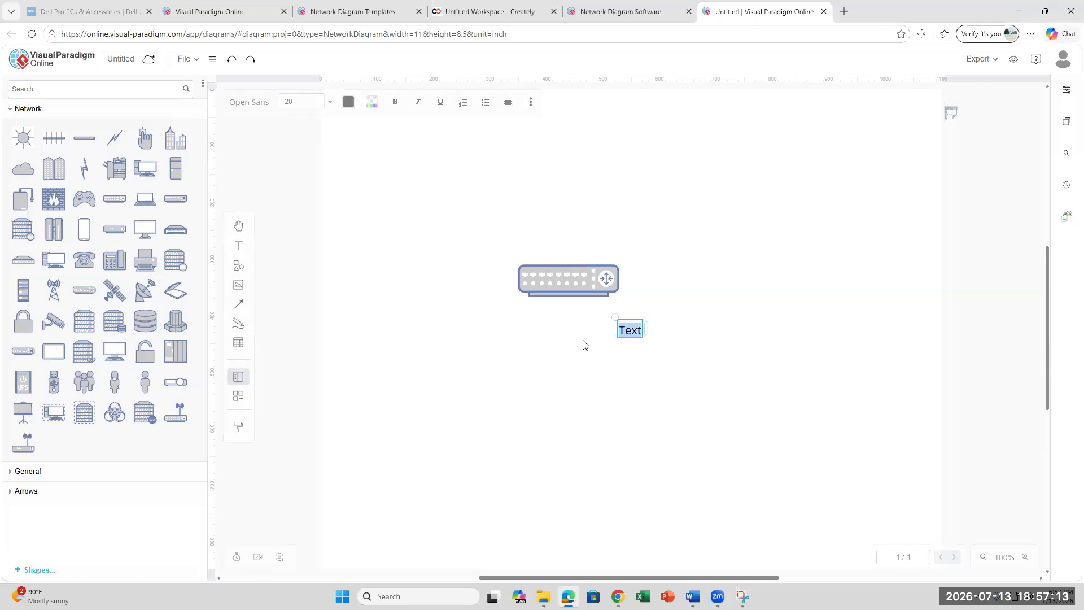
type("Router 1")
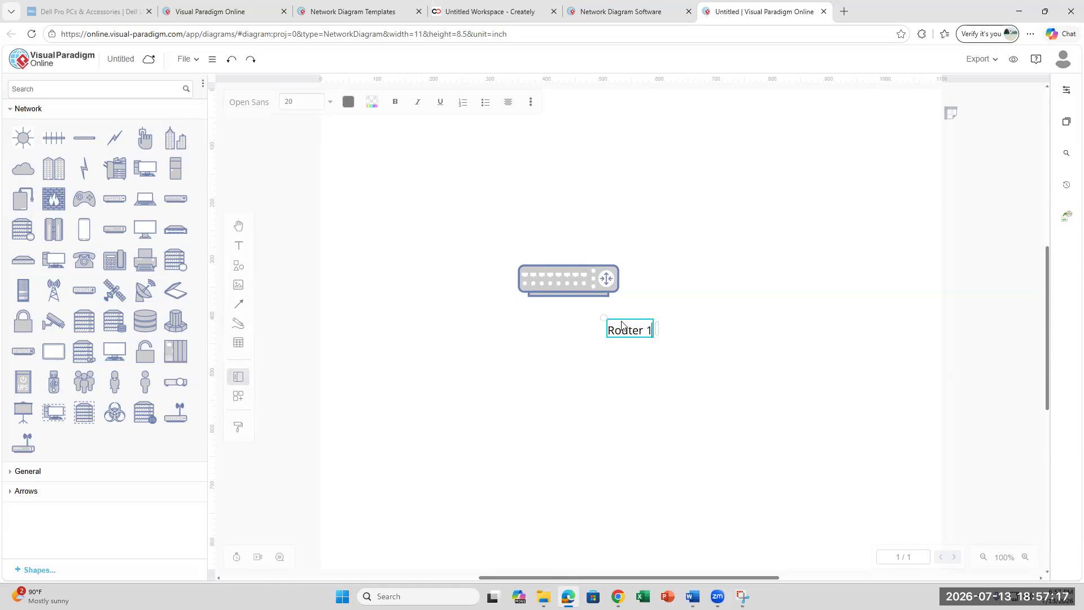
left_click_drag(624, 326, 563, 305)
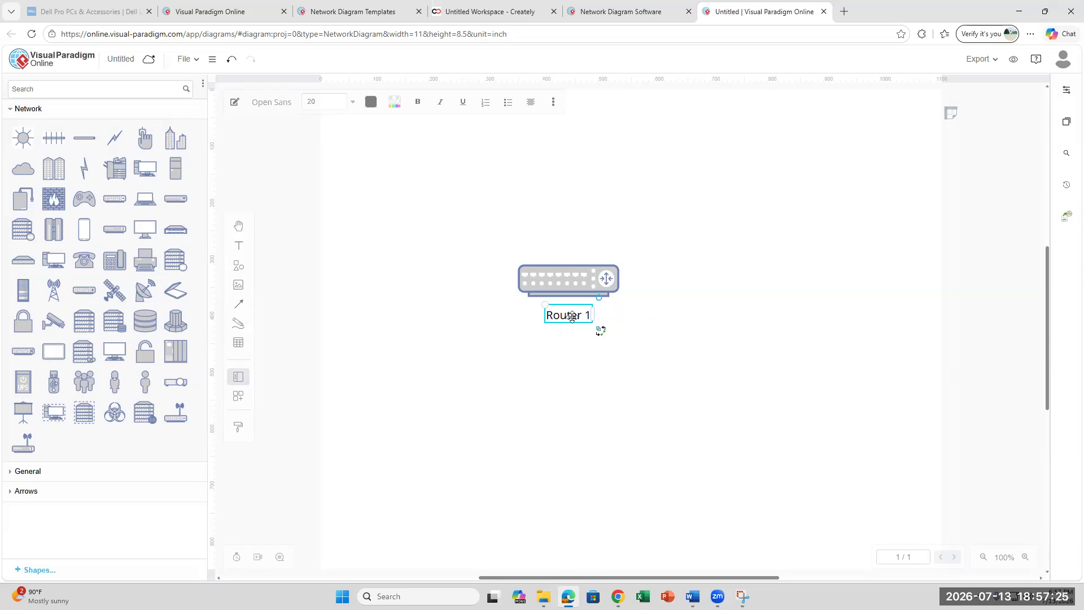
key("BackSpace")
key("BackSpace")
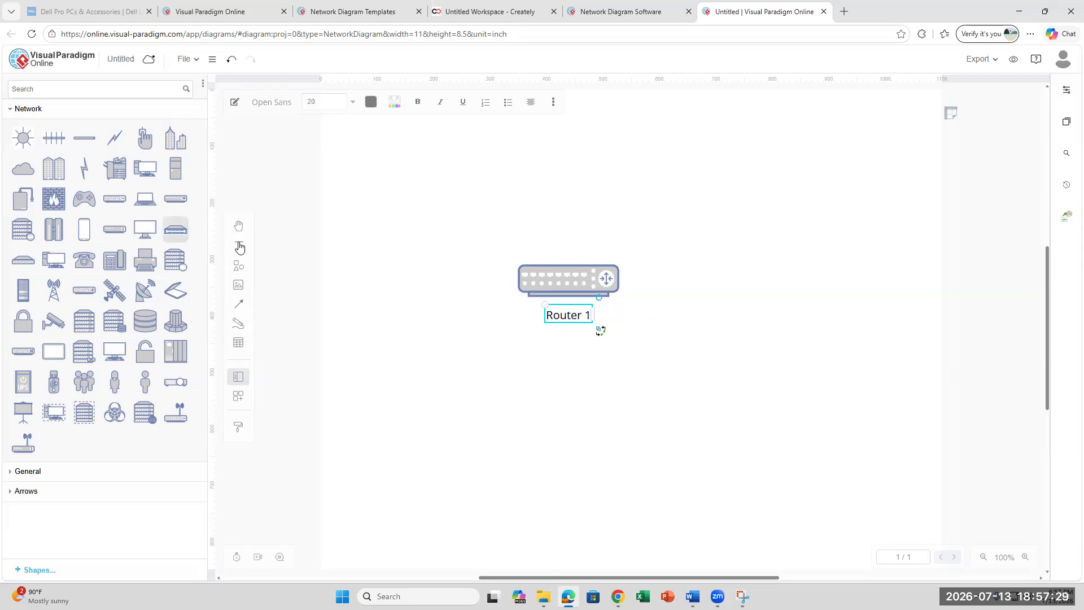
left_click(533, 366)
left_click(238, 249)
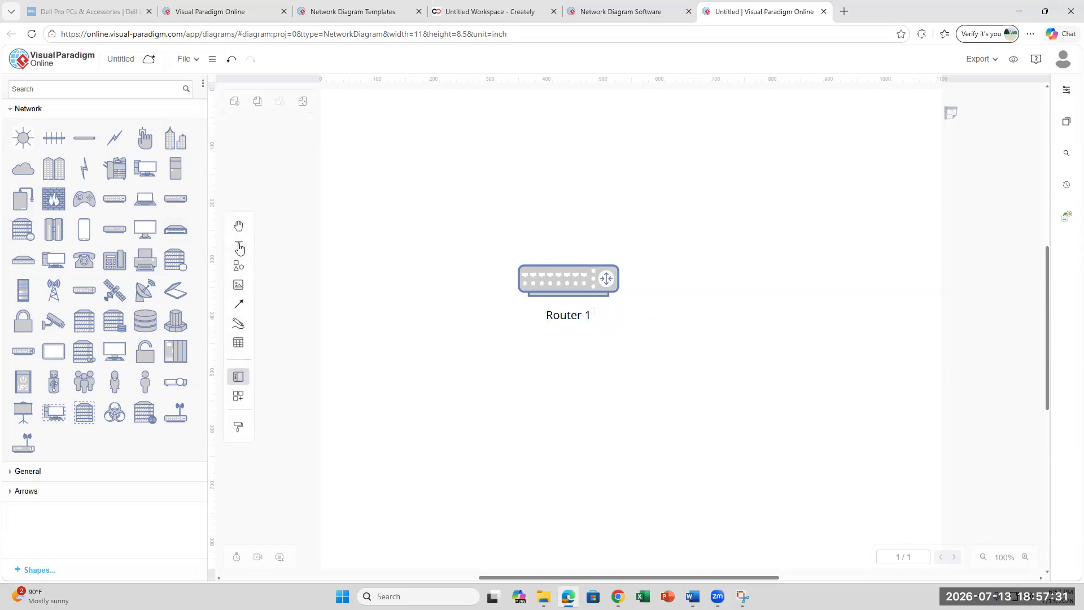
- Add a '192.168.0.1' text label and centre it under Router 1
left_click(630, 329)
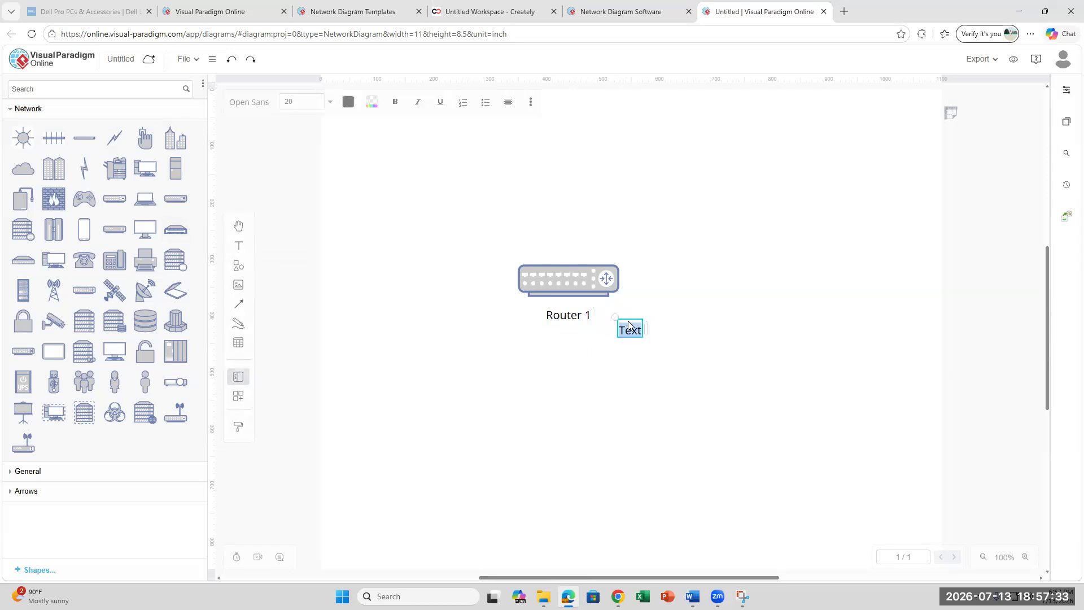
left_click(597, 332)
left_click(234, 247)
key("ctrl+z")
type("192.168.0.1")
left_click(641, 370)
left_click_drag(608, 330, 548, 338)
left_click(696, 404)
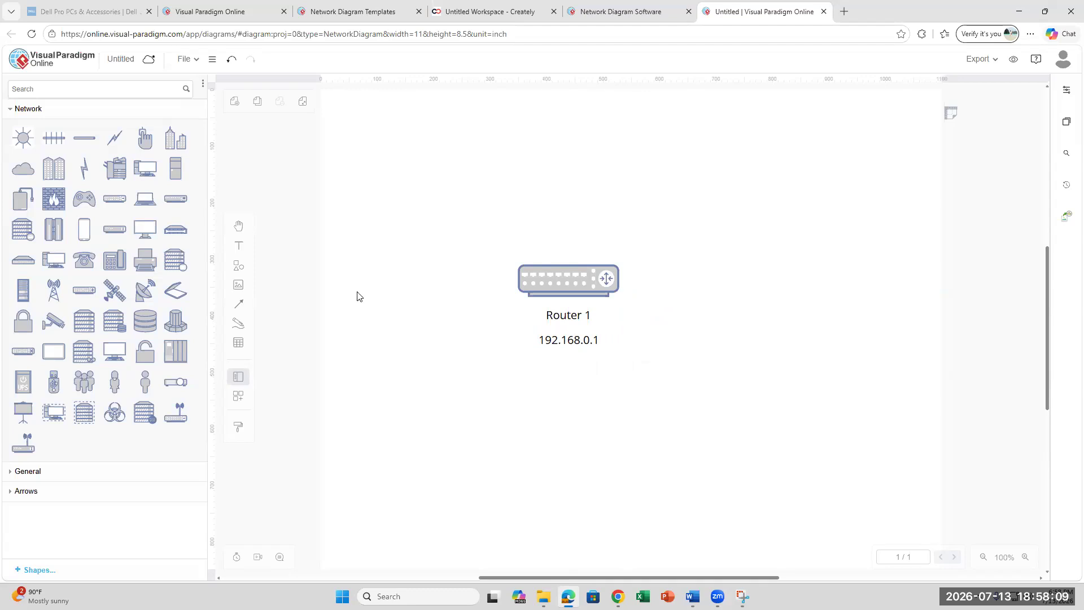
- Glance at the Word lab instructions, then return to the diagram
left_click(690, 595)
left_click(691, 595)
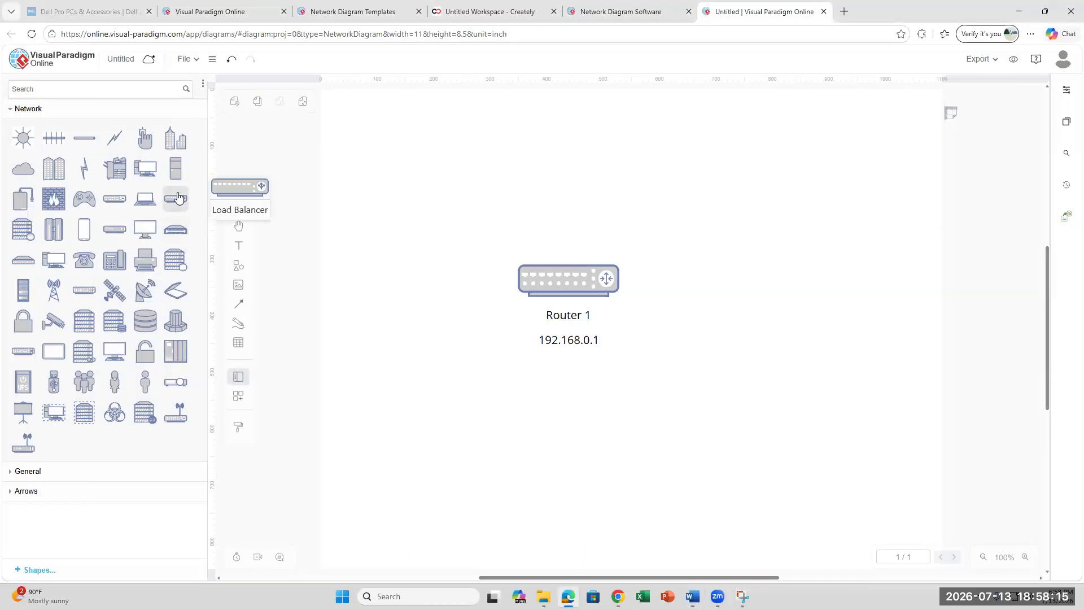
mouse_move(125, 237)
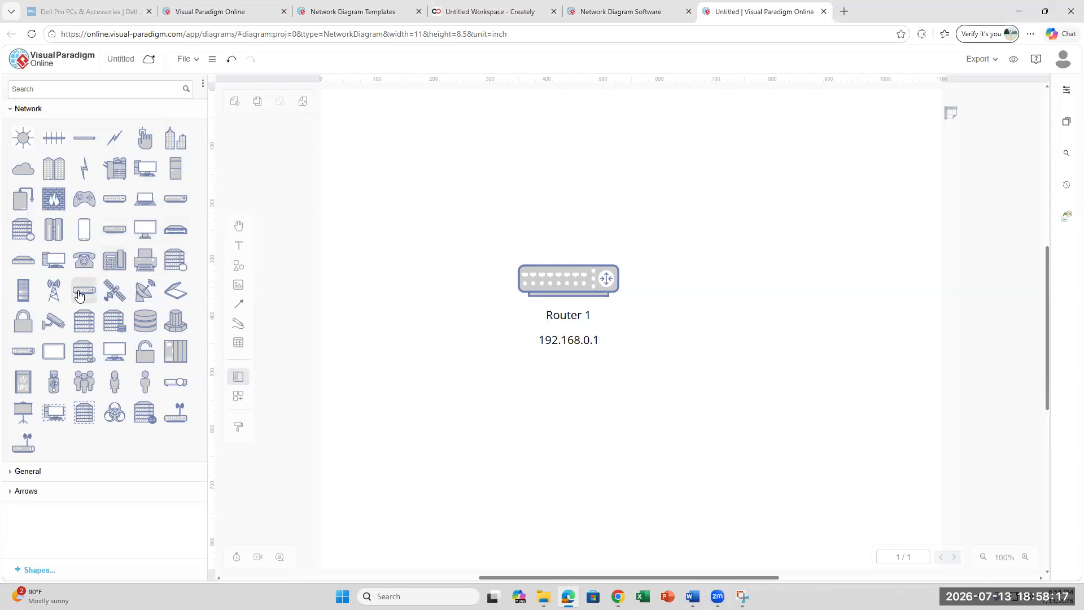
mouse_move(24, 359)
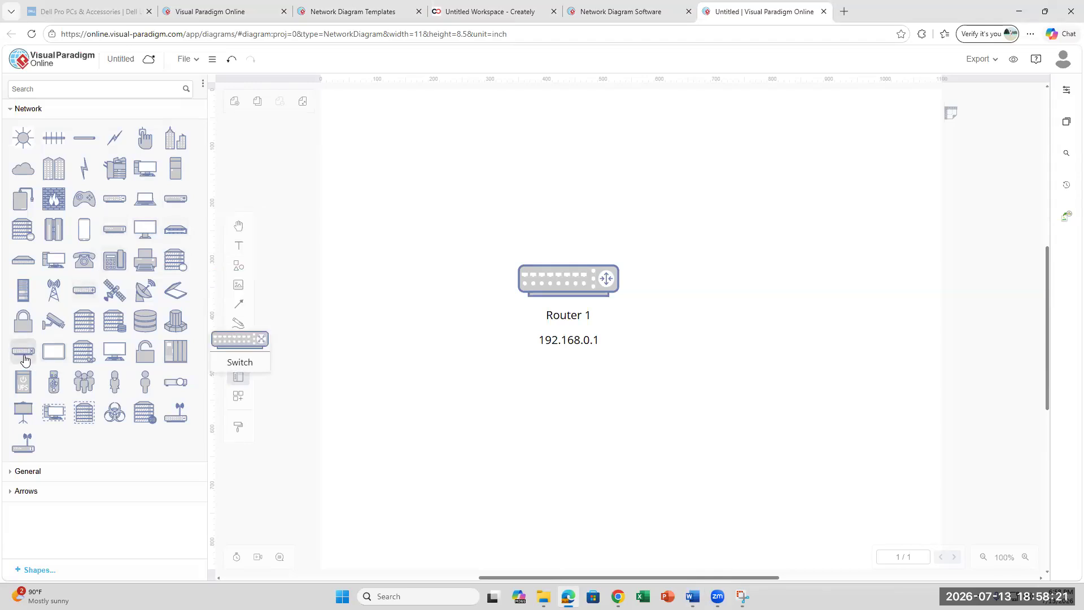
- Place two equally wide switches below the router, one left and one right
left_click_drag(25, 360, 427, 403)
left_click_drag(496, 403, 506, 403)
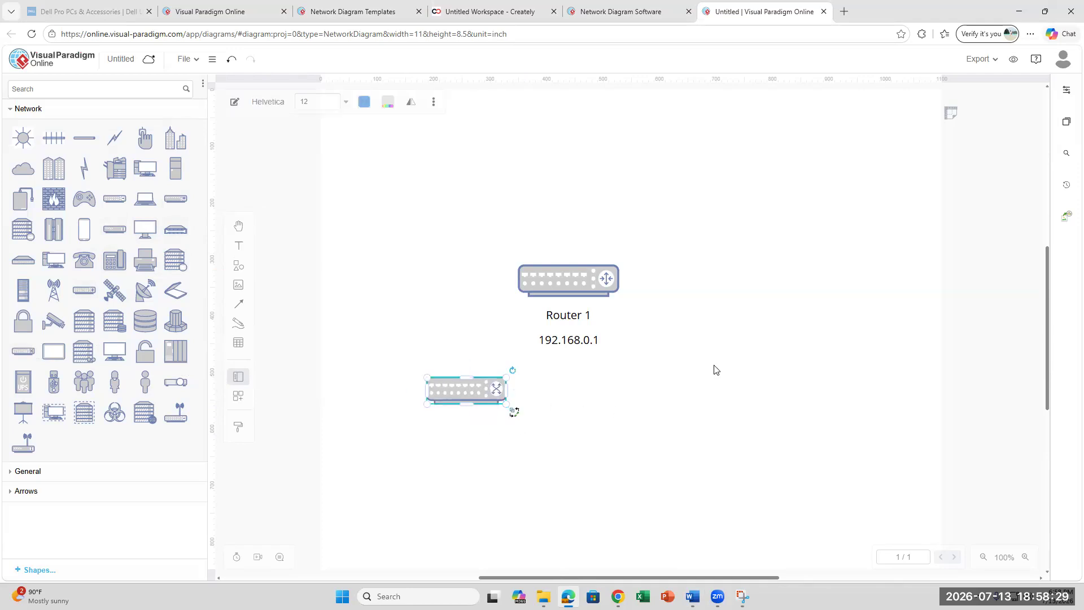
left_click(762, 466)
left_click_drag(25, 350, 733, 390)
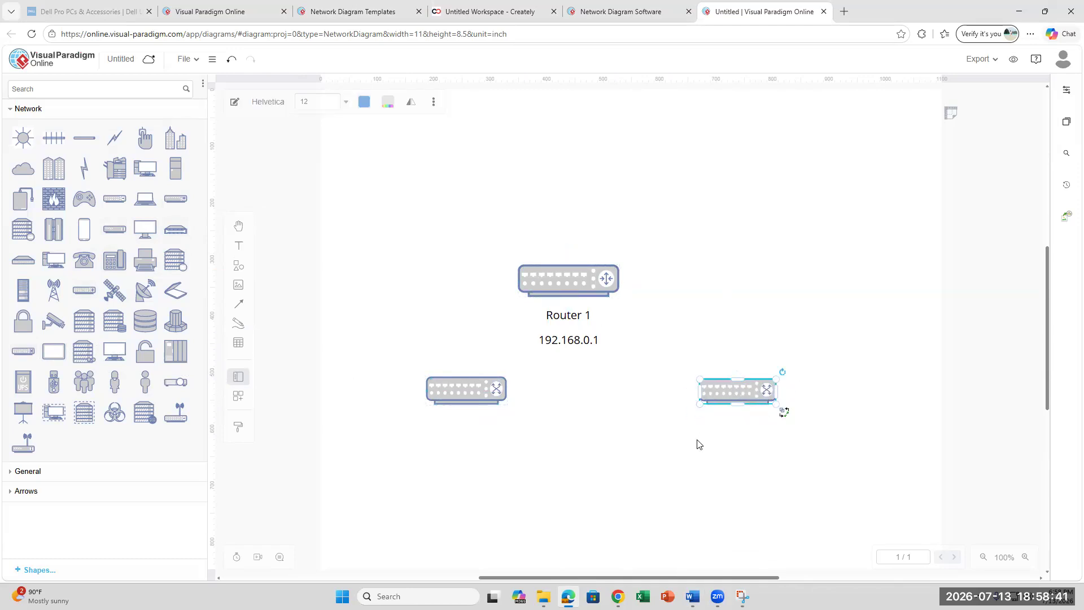
left_click(651, 426)
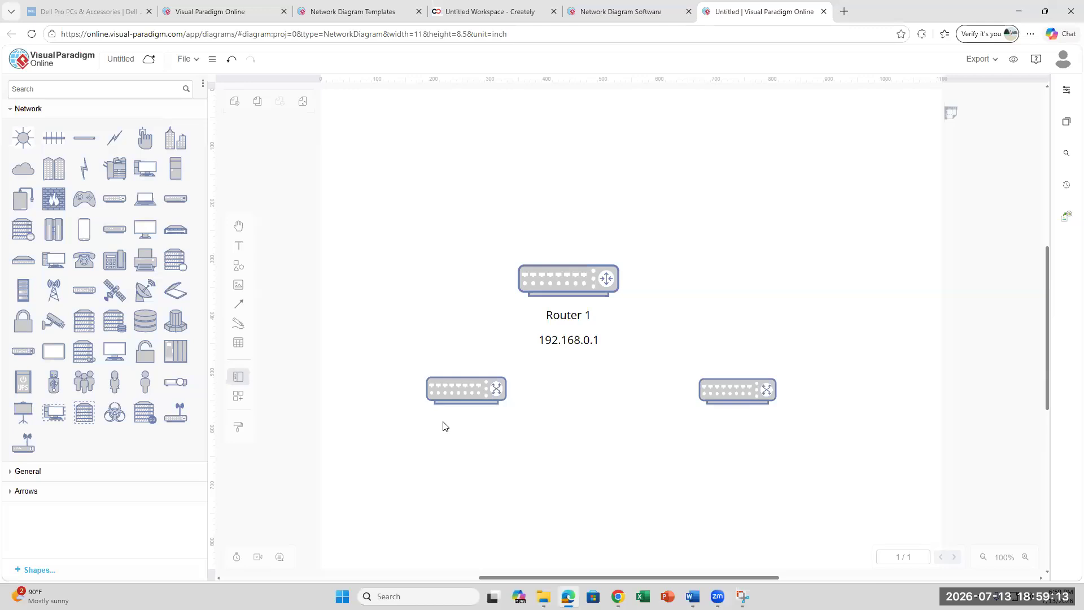
left_click(744, 395)
left_click_drag(696, 377, 685, 374)
left_click(820, 476)
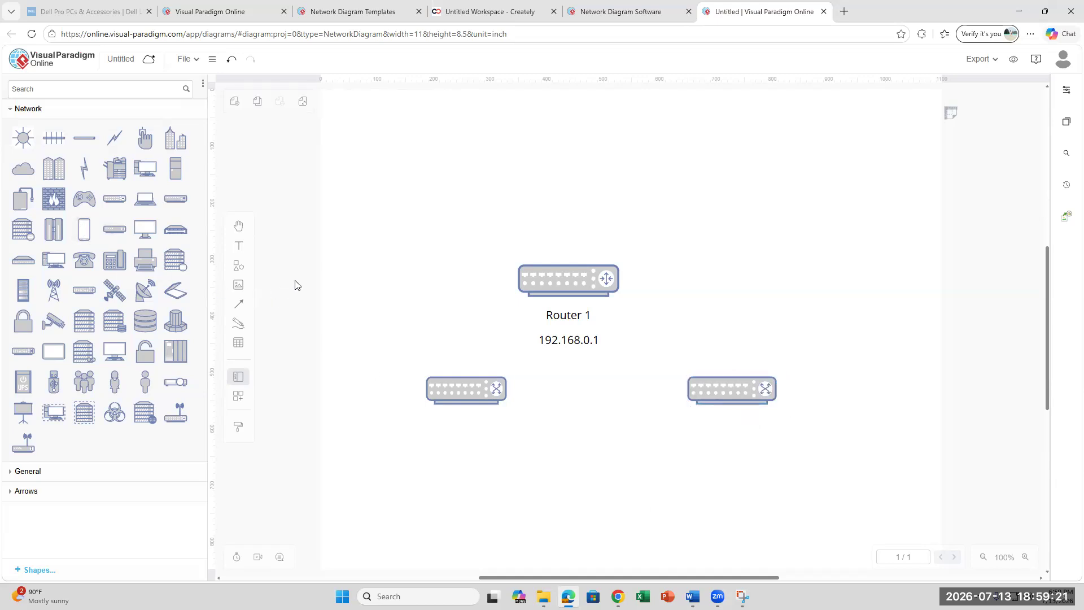
- Label the left switch 'Switch 1' with a text box beneath it
left_click(239, 247)
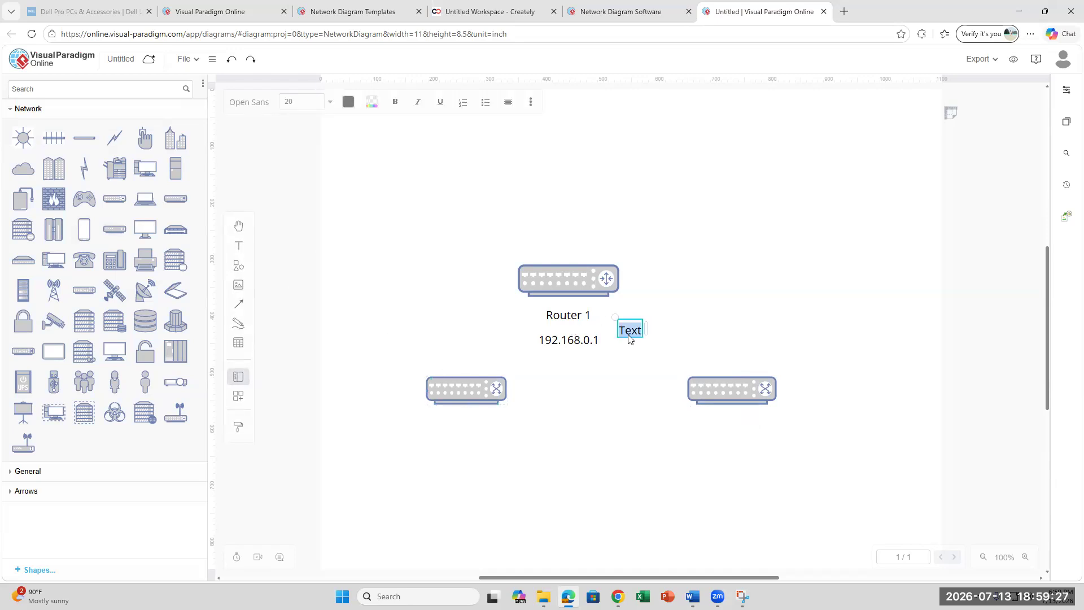
type("Switch 1")
left_click(638, 367)
left_click_drag(638, 331, 619, 370)
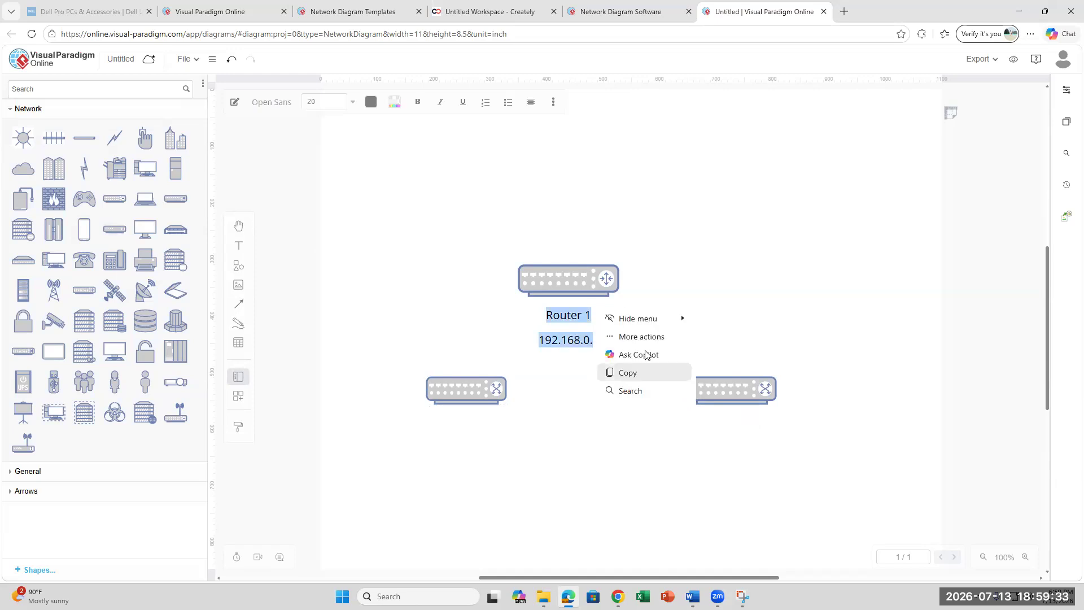
left_click_drag(639, 324, 478, 416)
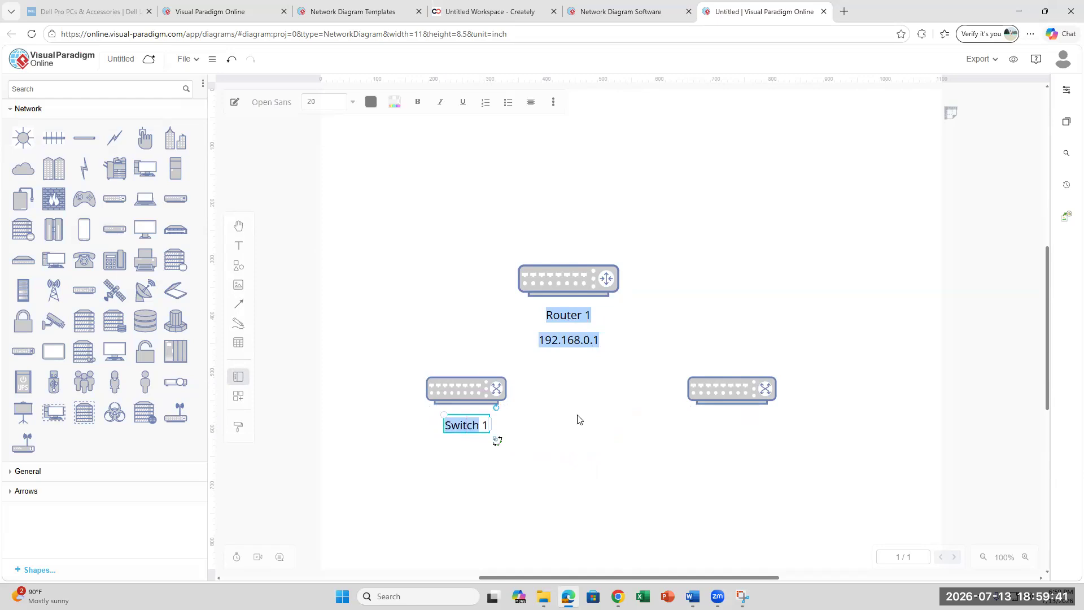
left_click(579, 435)
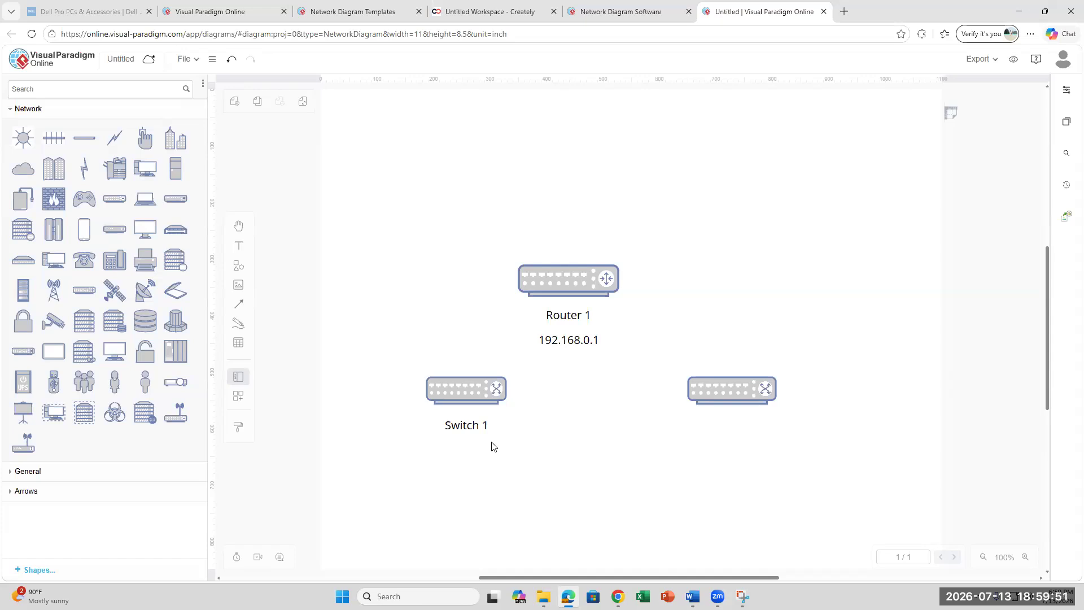
- Label the right switch 'Switch 2' with a text box beneath it
left_click(238, 245)
left_click(627, 329)
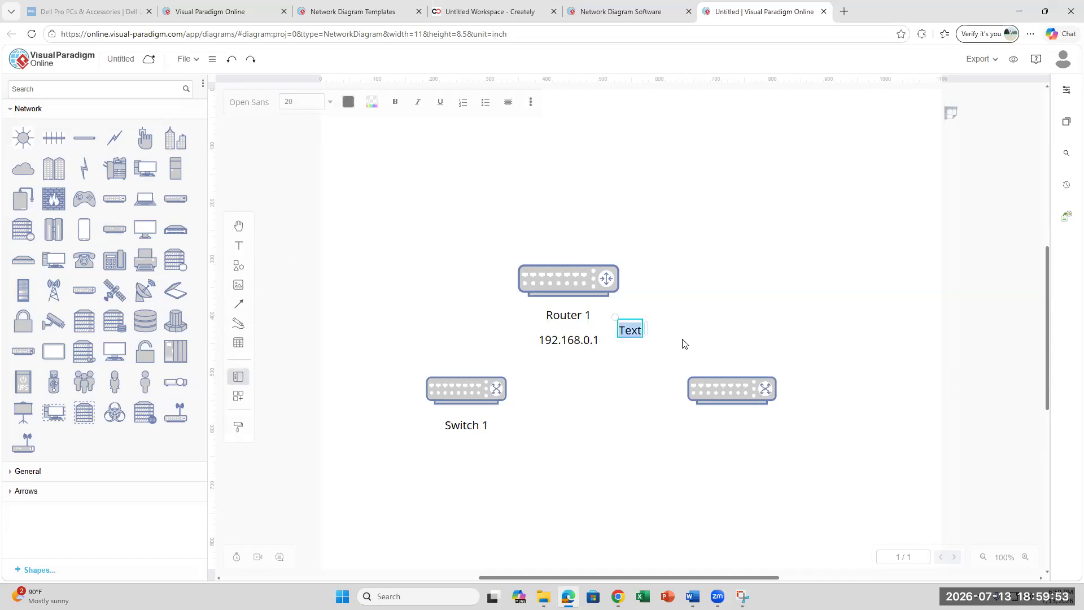
type("Switch 2")
left_click(639, 370)
left_click_drag(641, 330, 741, 429)
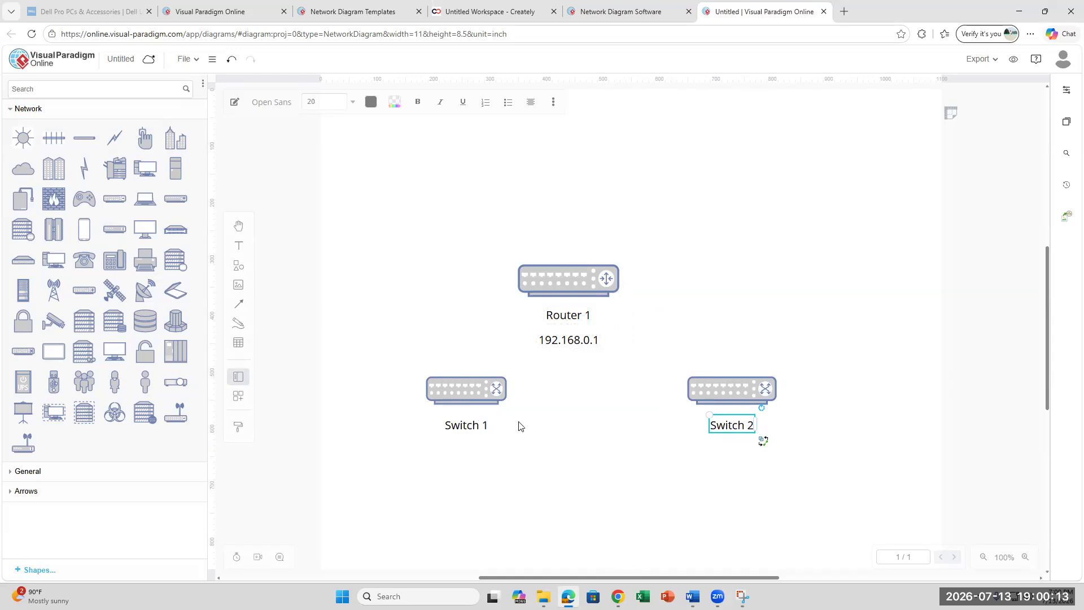
mouse_move(756, 395)
left_click(347, 405)
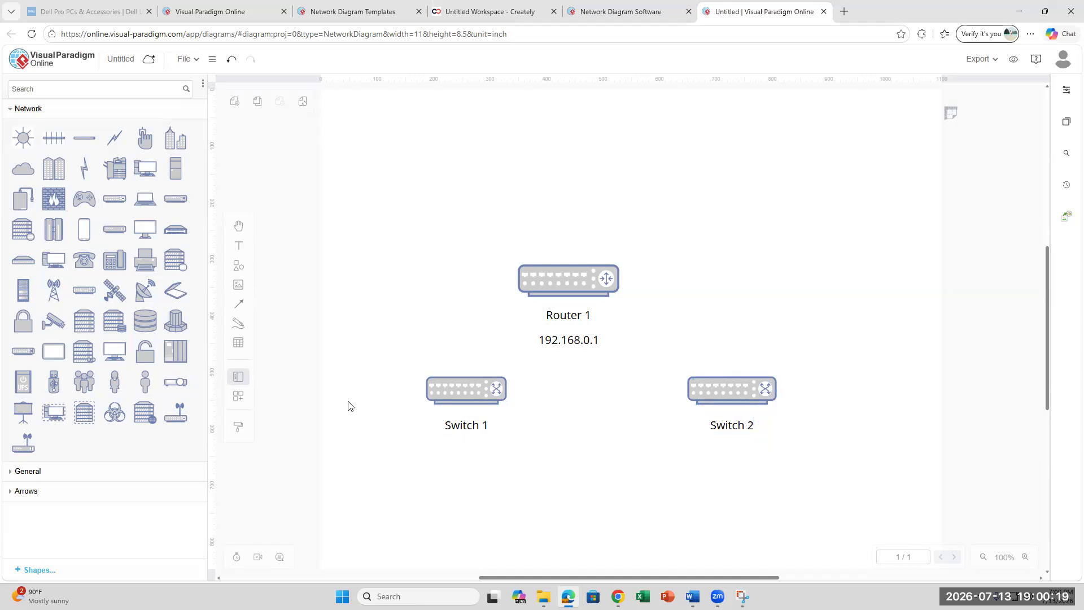
- Add the address 192.168.0.2 beneath Switch 1
left_click(239, 245)
type("192.168.0.")
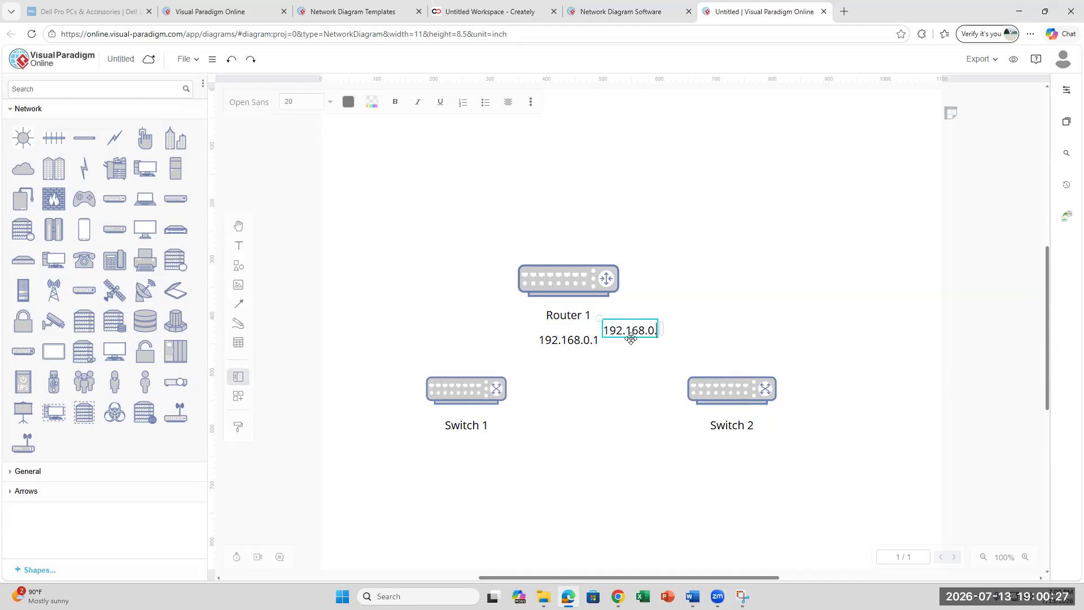
type("2")
left_click(625, 373)
left_click_drag(644, 322, 479, 445)
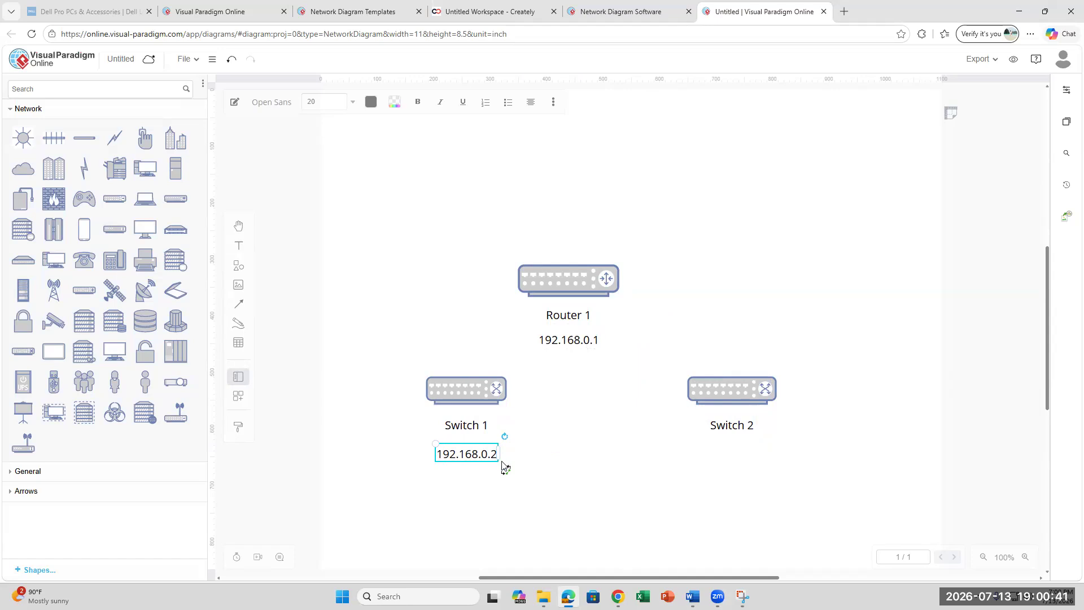
scroll(504, 466, "down", 1)
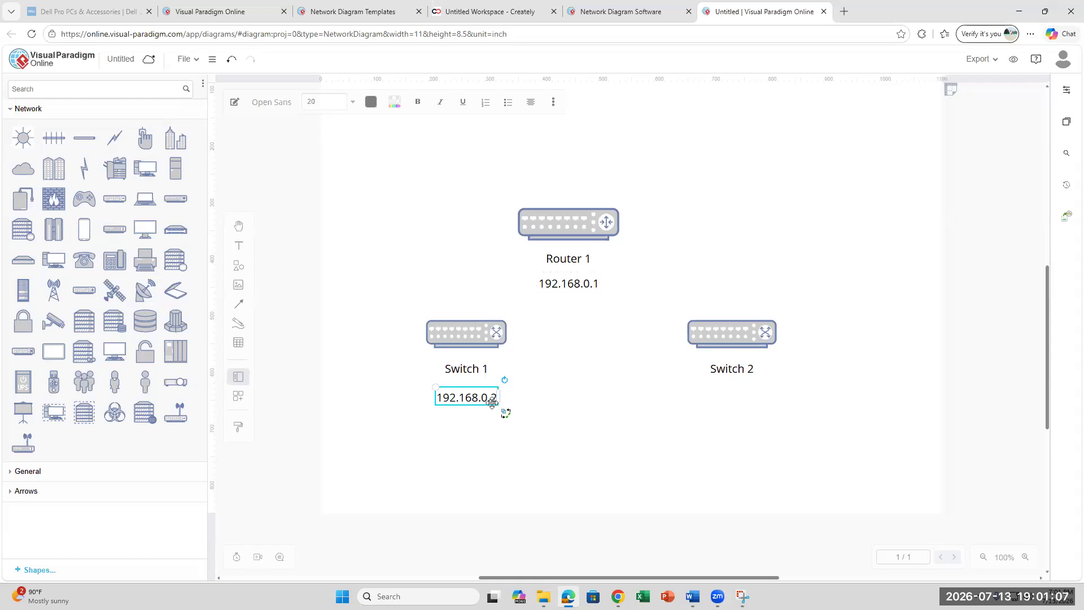
left_click(742, 399)
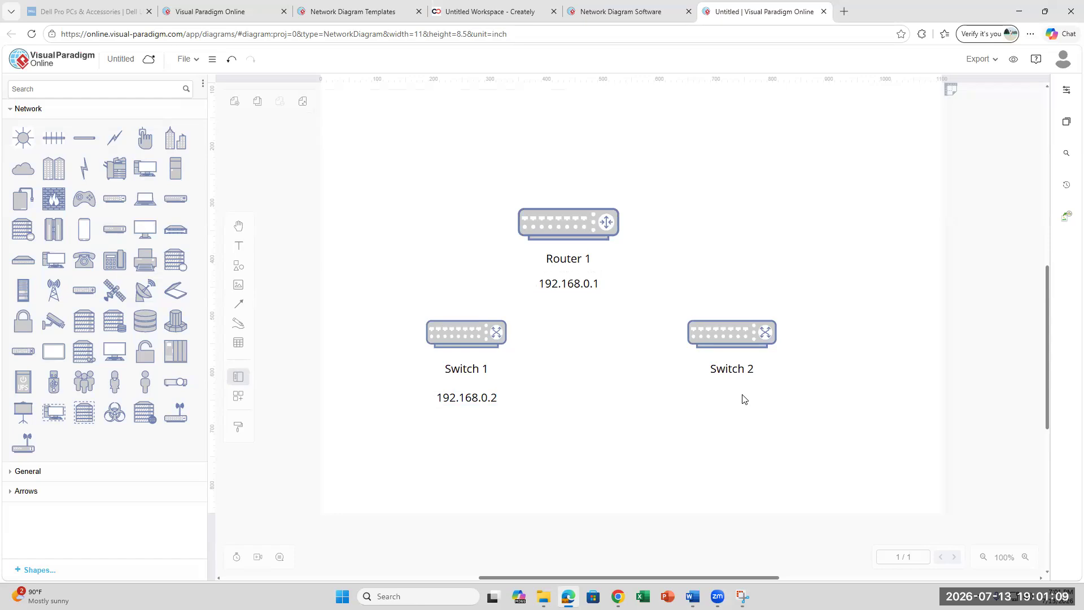
- Add the address 192.168.0.3 and align it beneath Switch 2
key("ctrl+z")
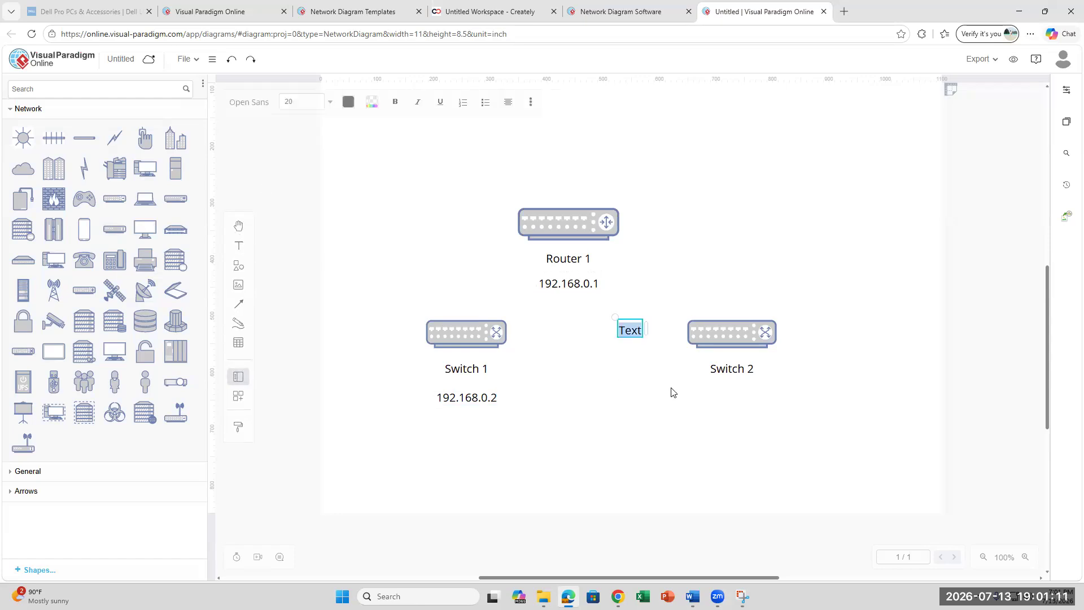
type("192.168")
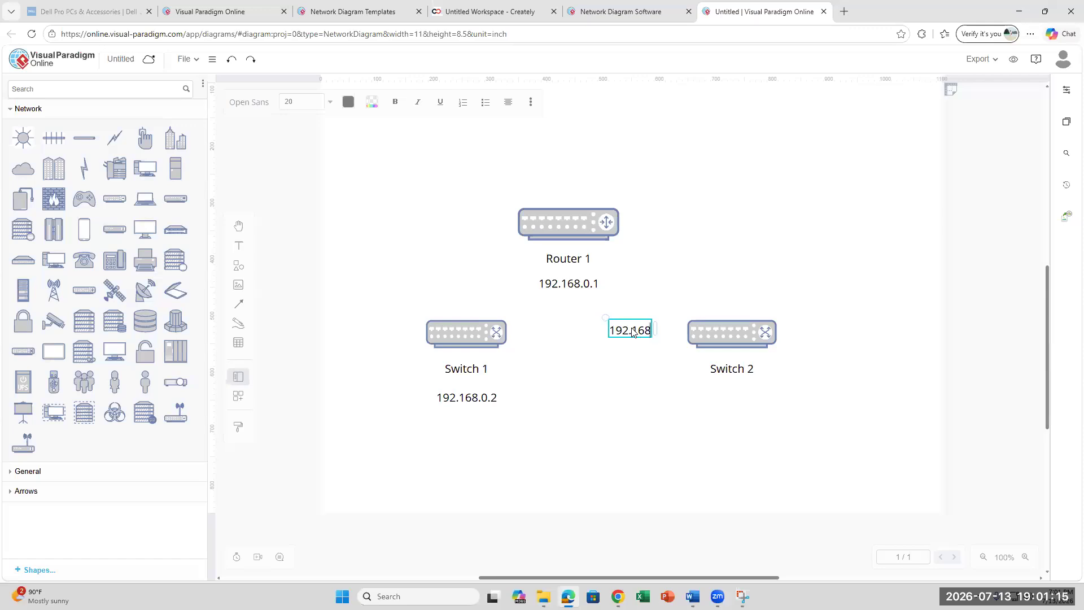
type(".0.3")
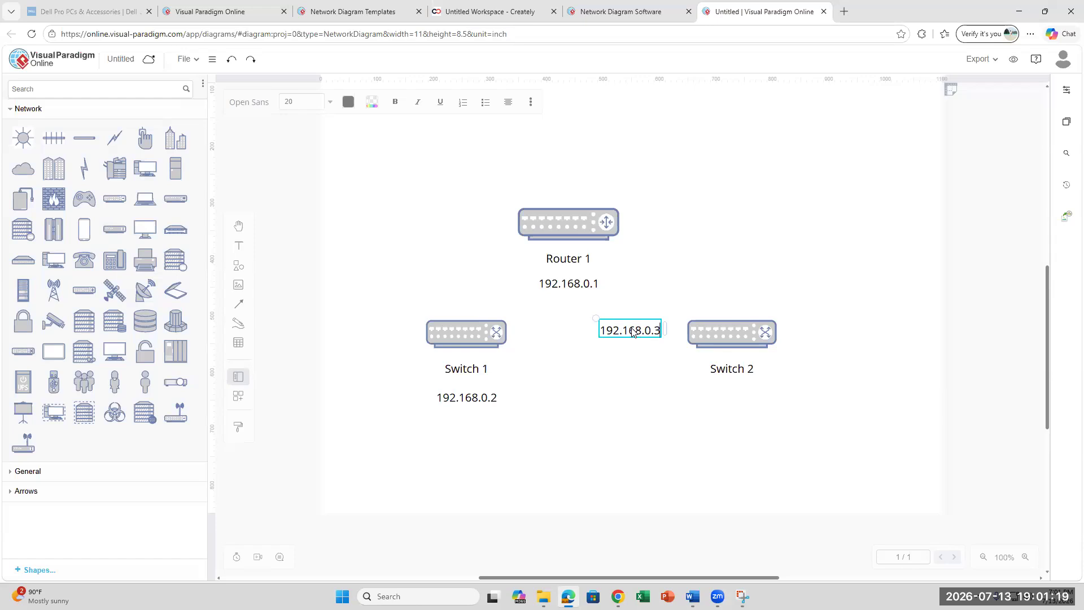
left_click(621, 389)
left_click(634, 327)
left_click_drag(634, 323, 741, 385)
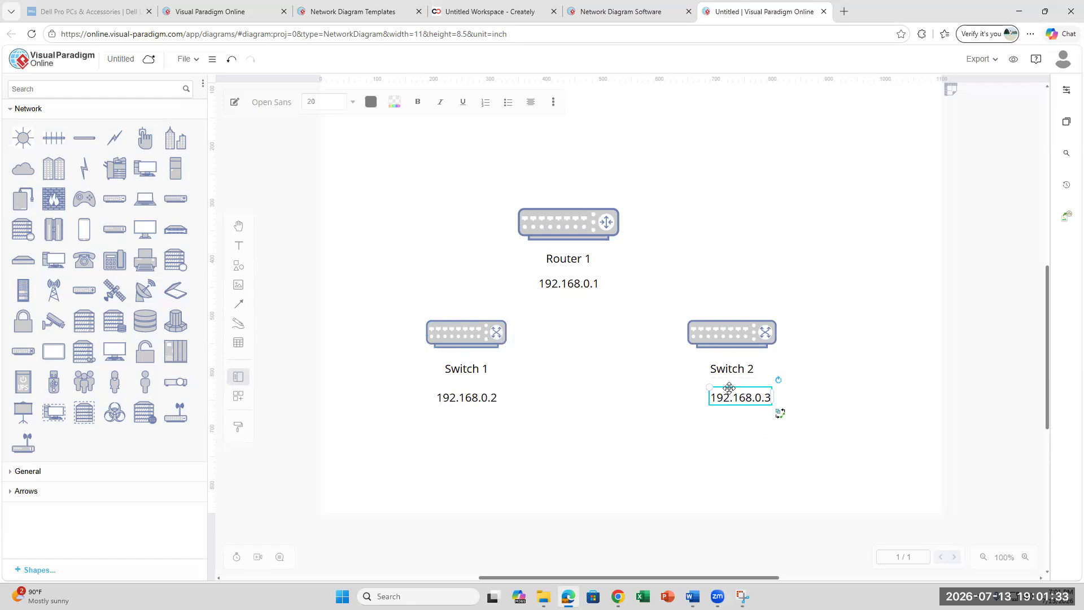
left_click_drag(729, 388, 729, 397)
- Draw a straight arrow connector from Router 1 to Switch 1
left_click(238, 310)
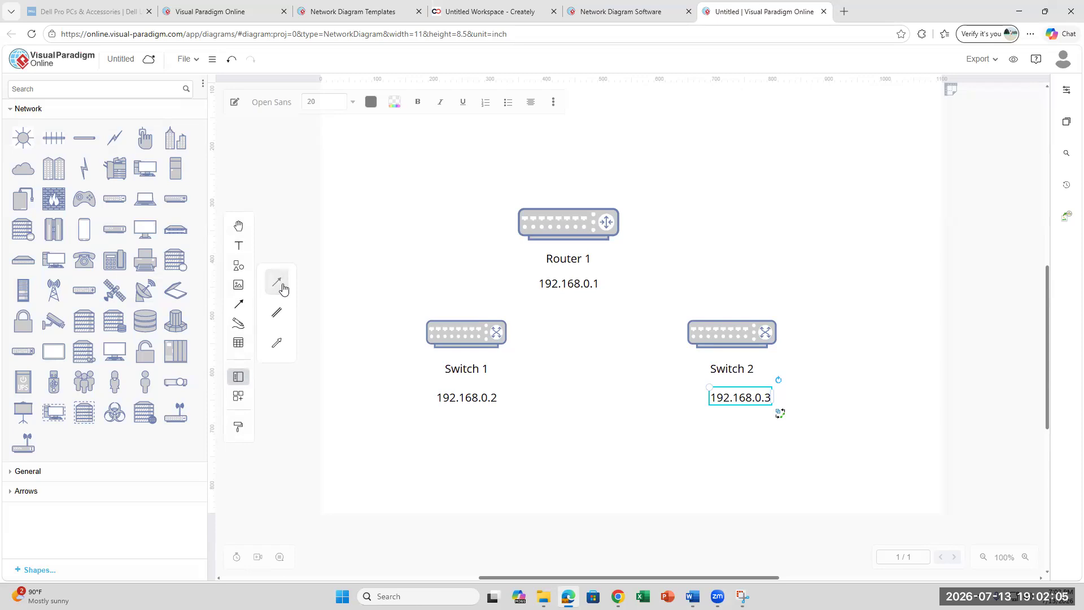
left_click(279, 285)
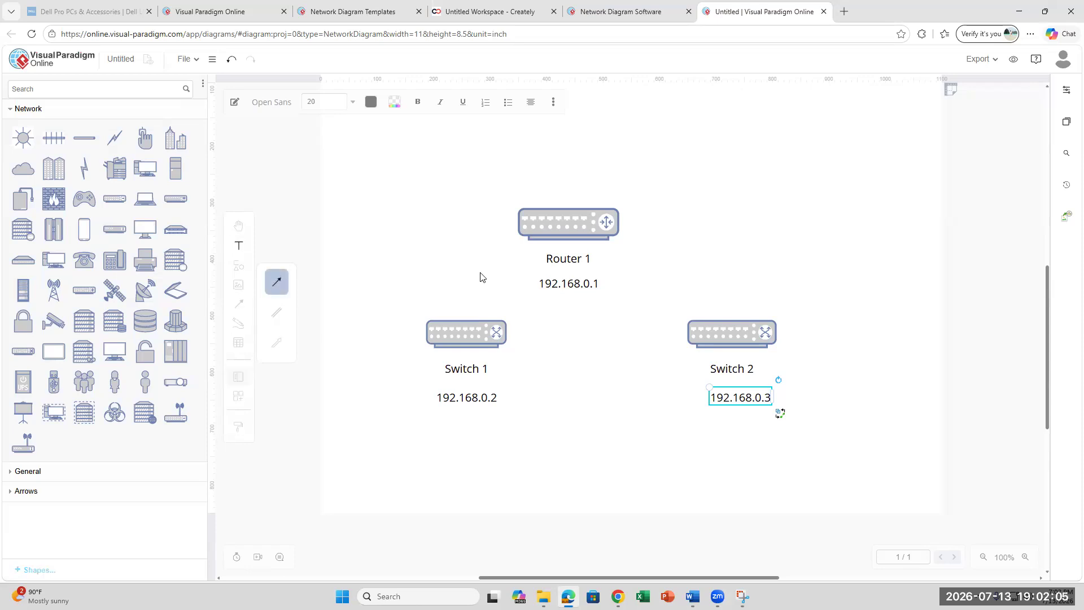
left_click(559, 208)
left_click_drag(560, 207, 457, 320)
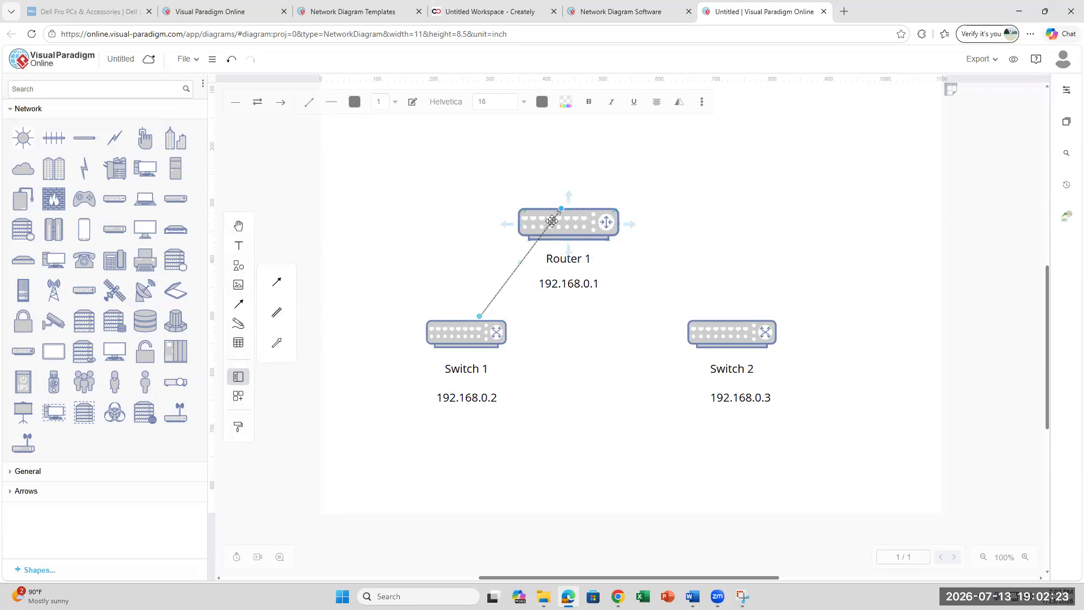
left_click_drag(561, 209, 543, 232)
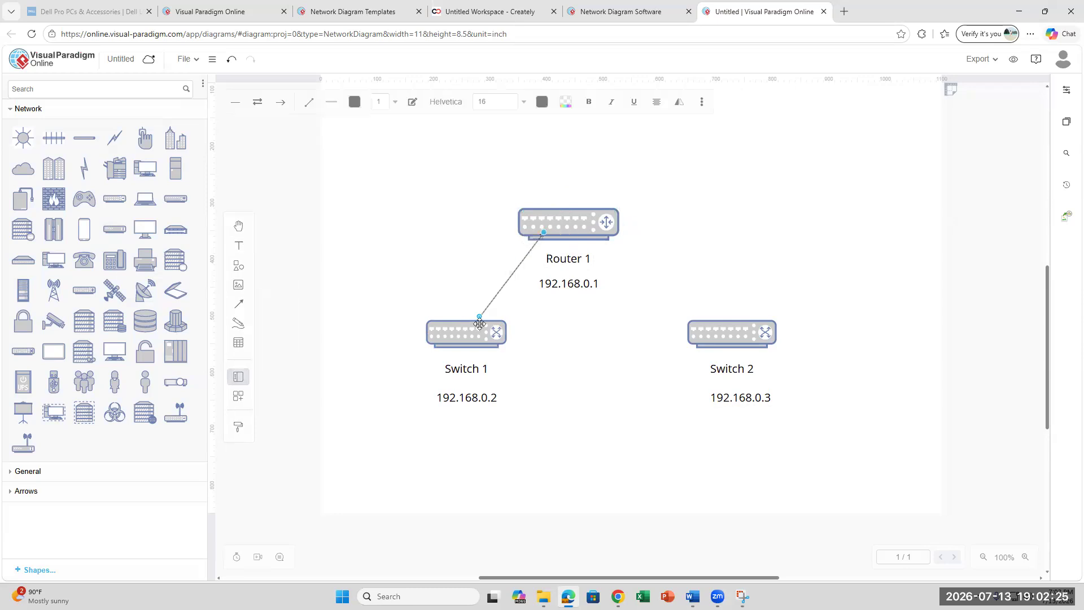
mouse_move(479, 319)
left_mouse_down()
mouse_move(488, 308)
mouse_move(479, 318)
left_mouse_up()
- Draw an orange straight arrow connector from Router 1 to Switch 2
left_click(240, 306)
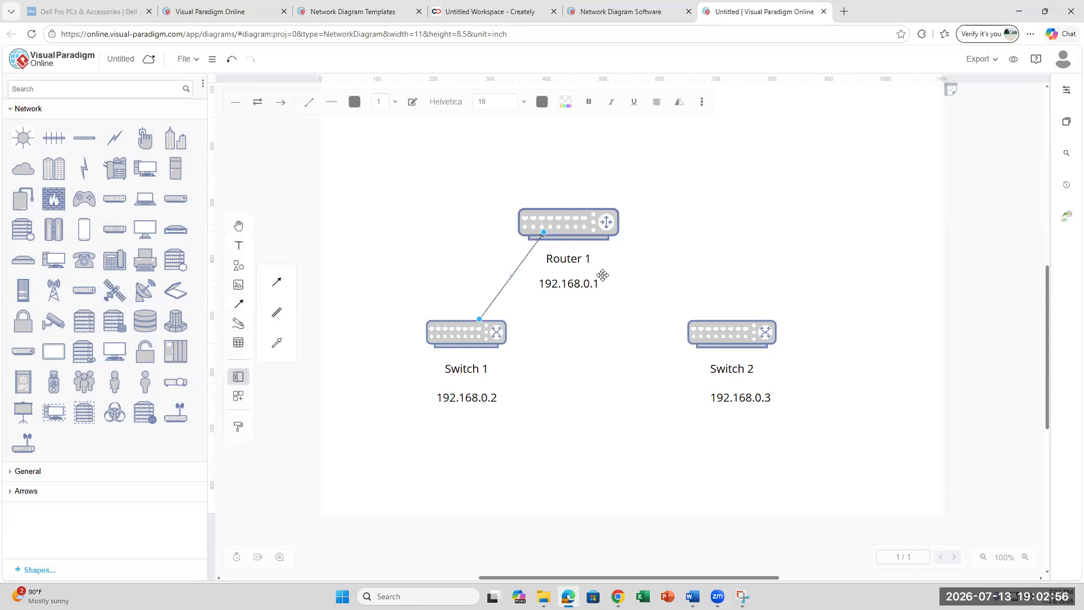
left_click(592, 236)
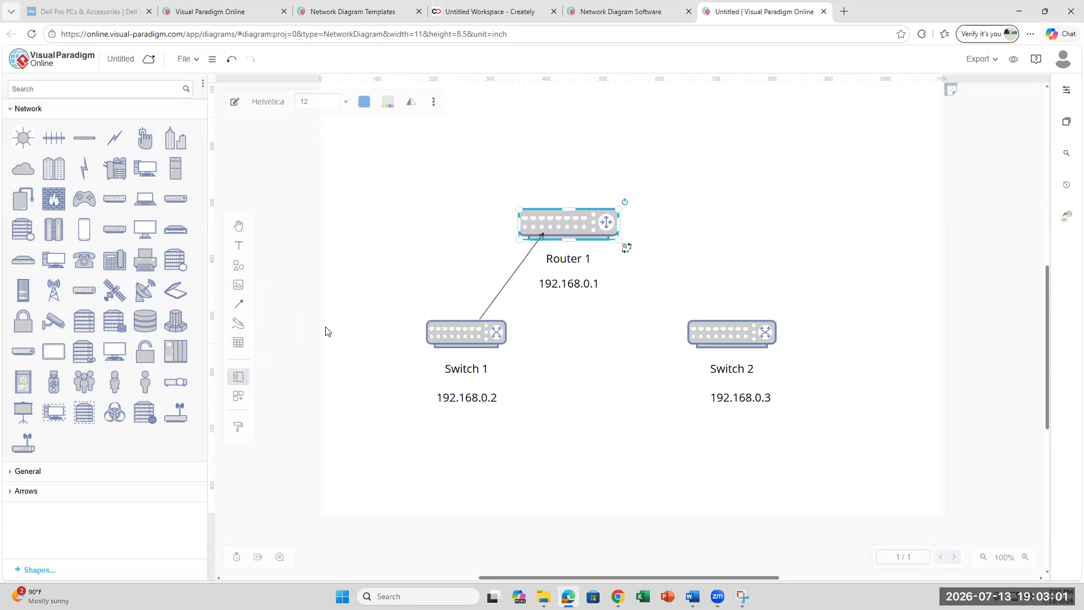
mouse_move(239, 303)
left_click(276, 281)
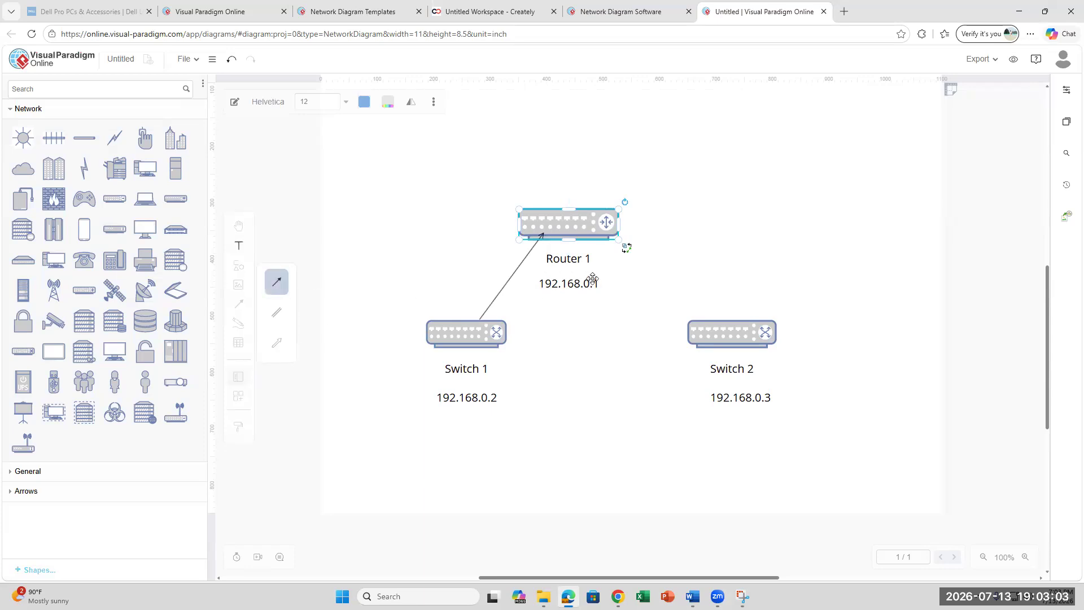
left_click_drag(594, 235, 710, 319)
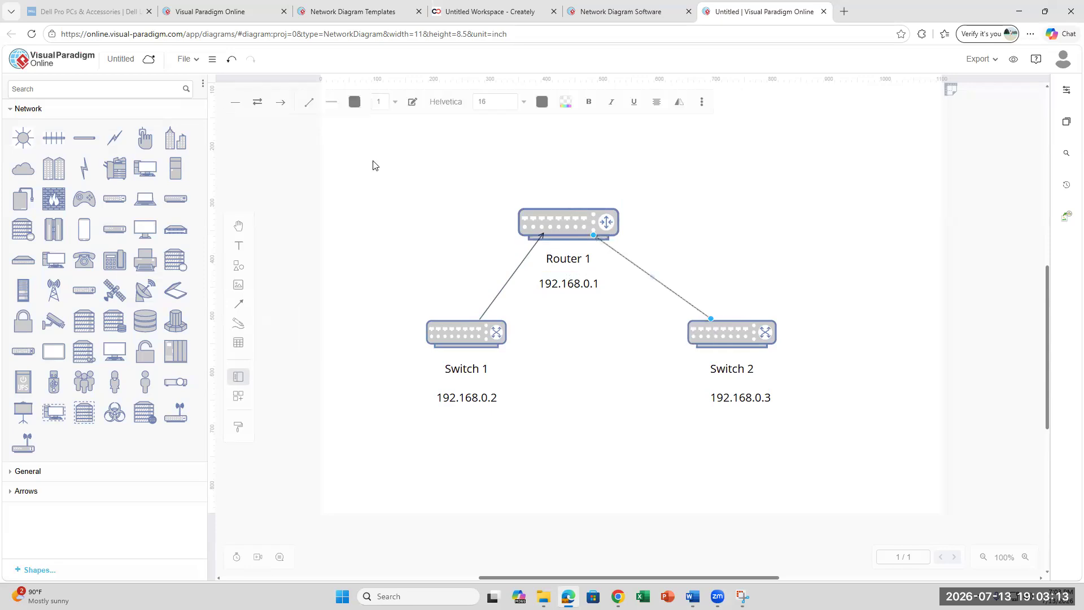
left_click(565, 101)
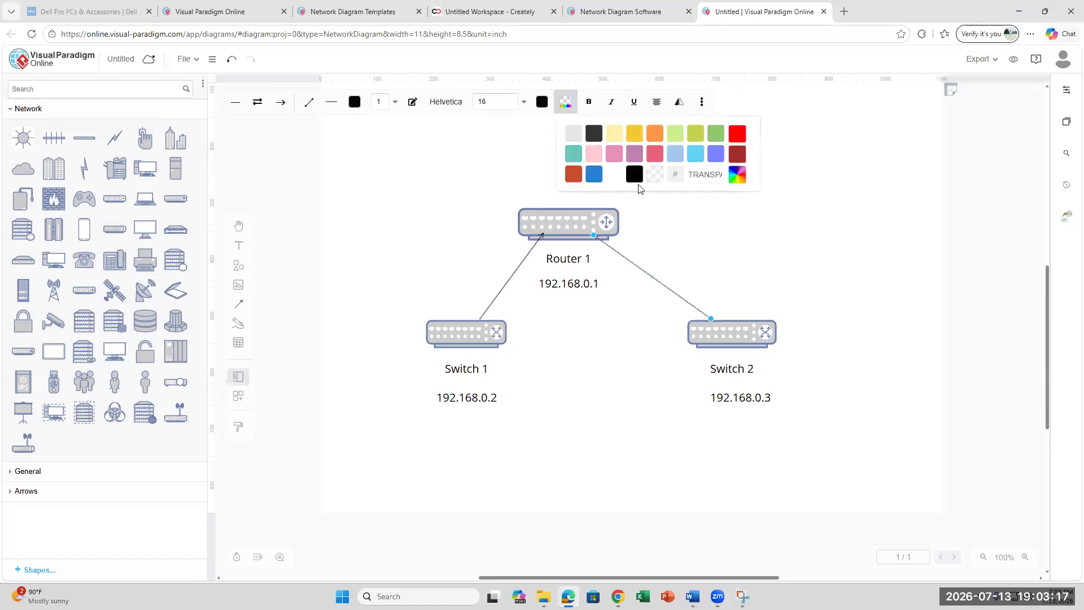
left_click(654, 135)
left_click(820, 567)
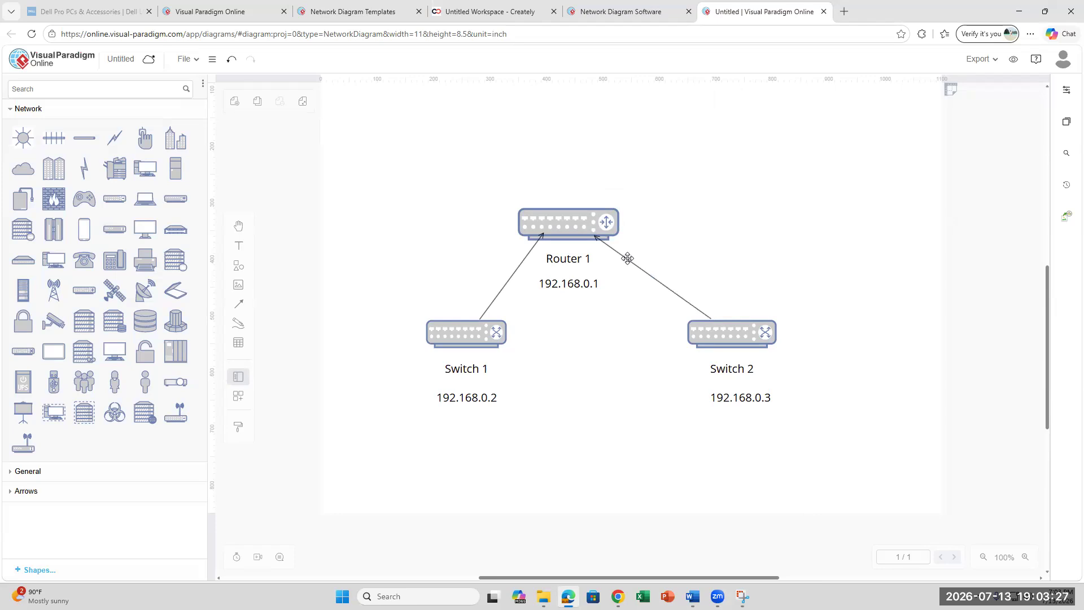
left_click(692, 596)
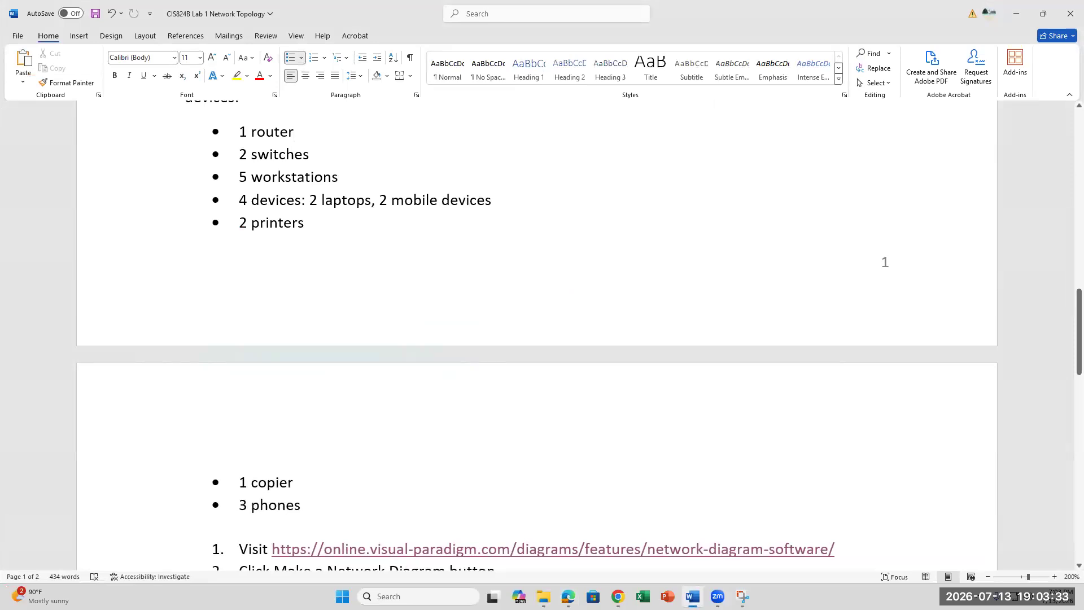
key("alt+Tab")
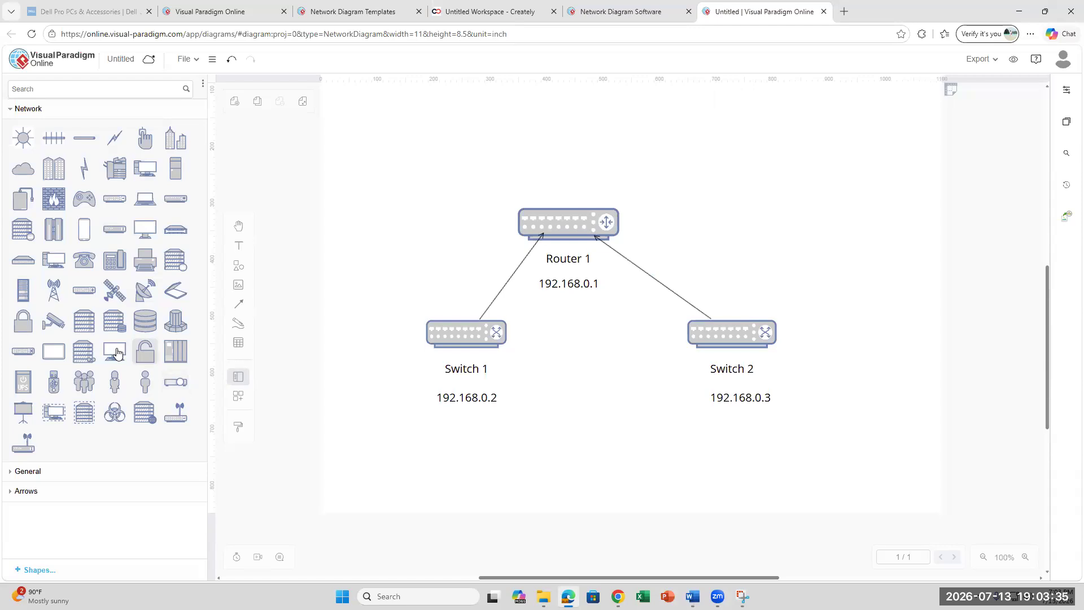
- Browse the File menu and open Page Setup, closing it without changes
mouse_move(117, 353)
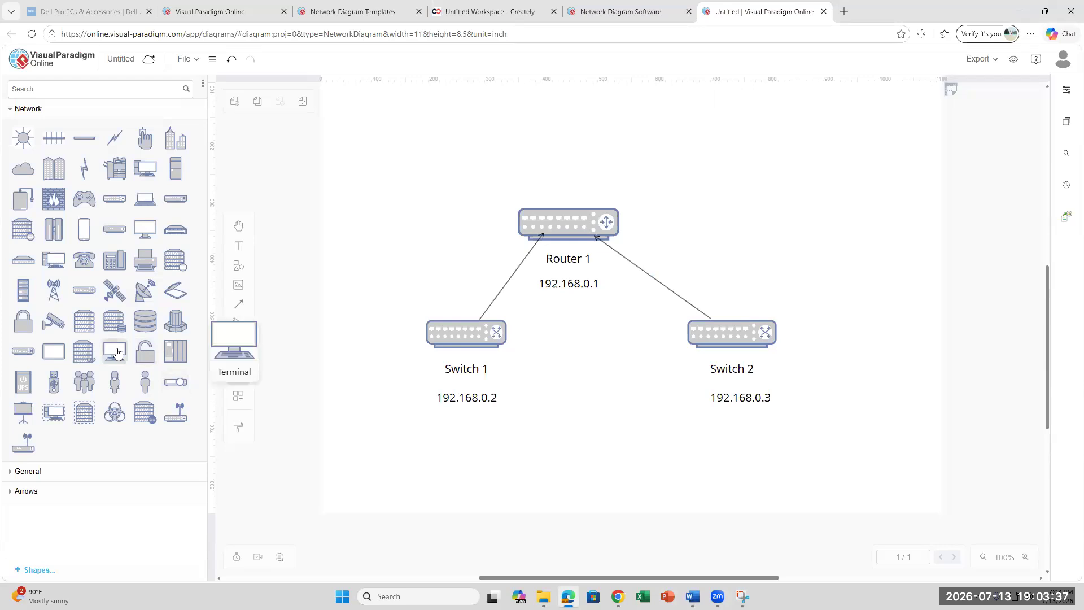
scroll(343, 381, "up", 3)
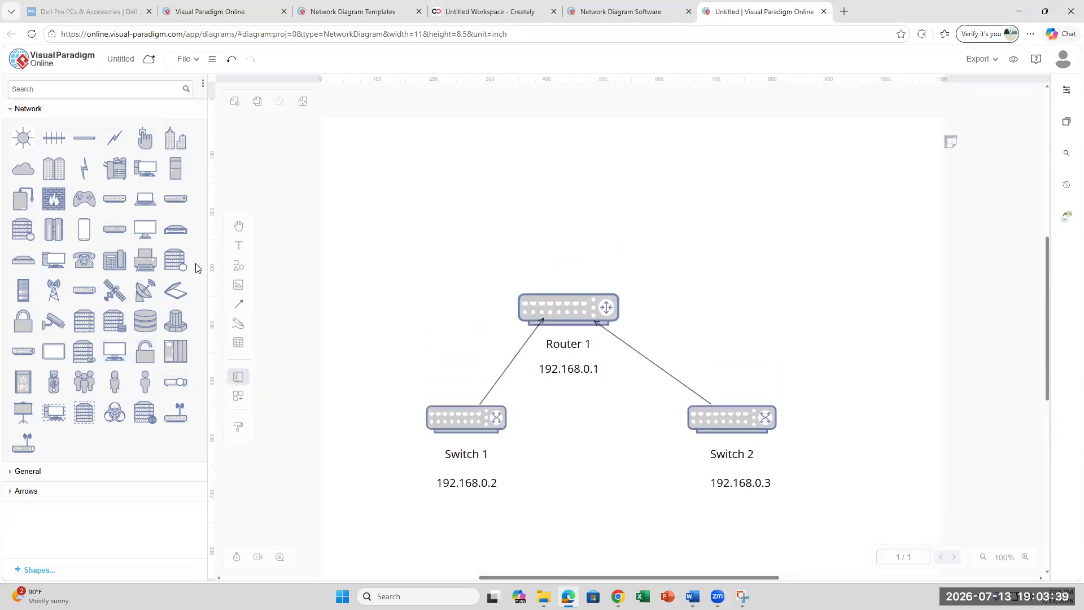
left_click(212, 60)
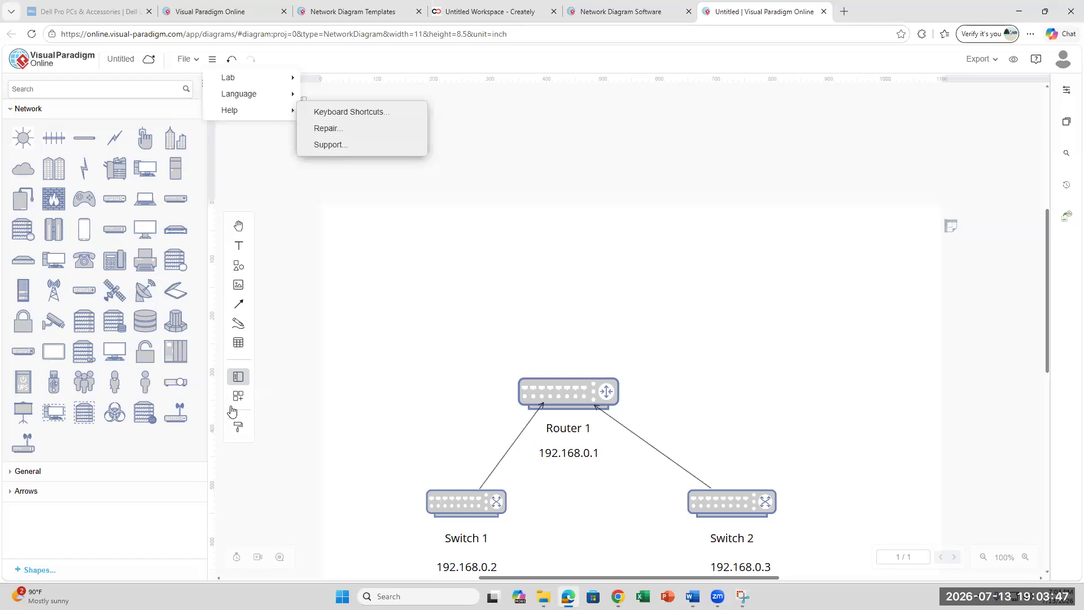
scroll(553, 416, "down", 2)
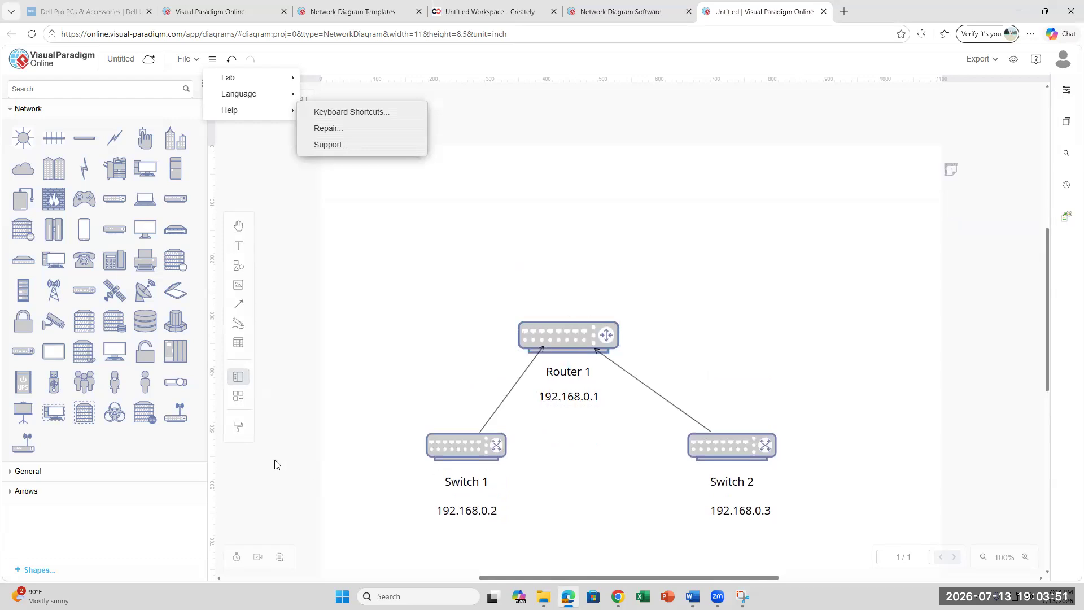
scroll(275, 464, "down", 3)
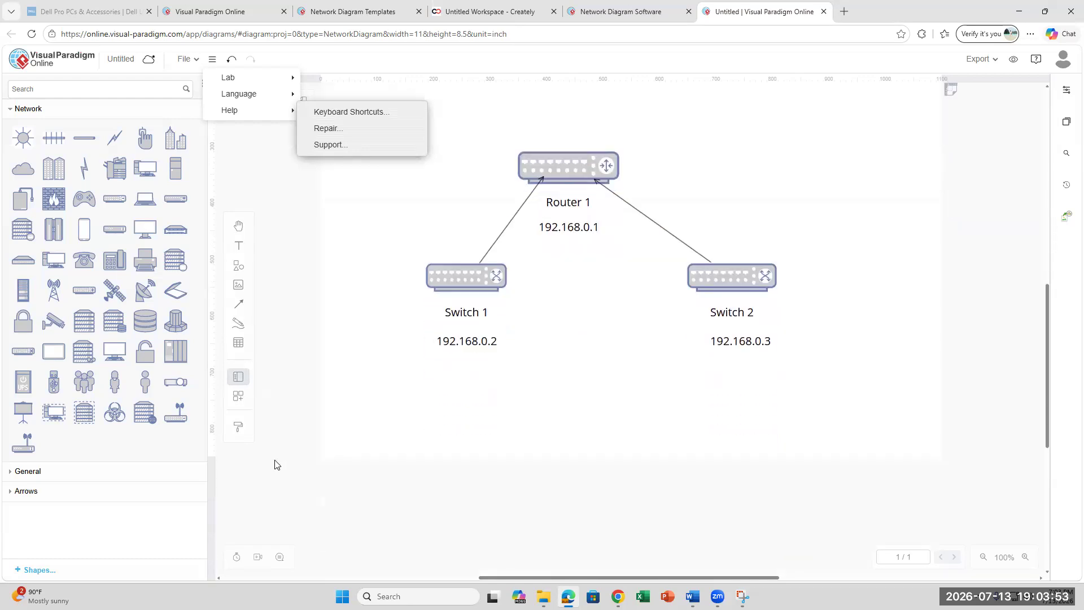
scroll(275, 464, "up", 3)
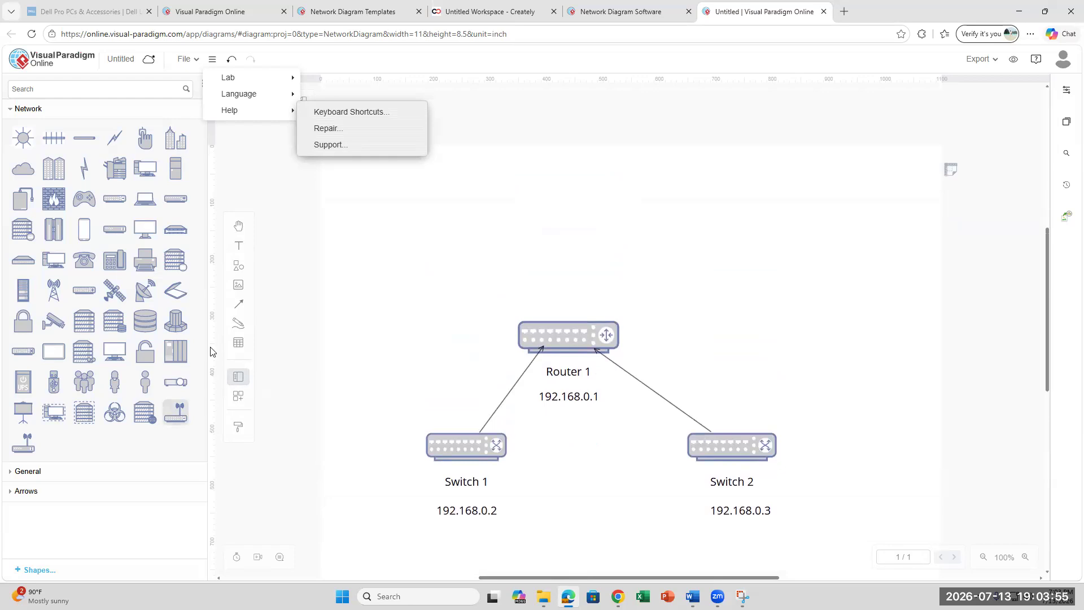
left_click(238, 342)
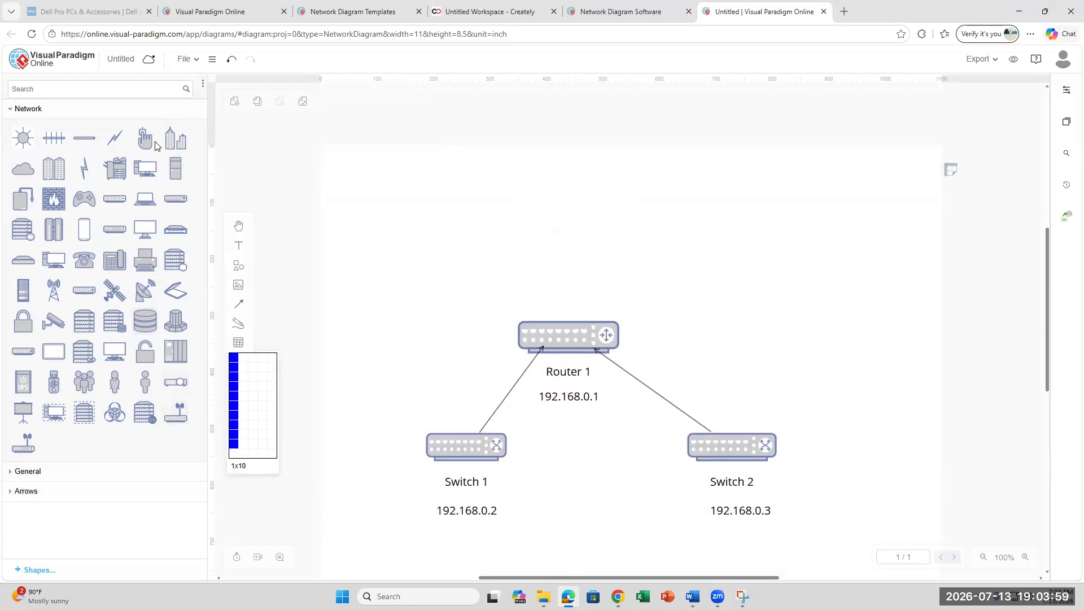
left_click(212, 58)
left_click(188, 59)
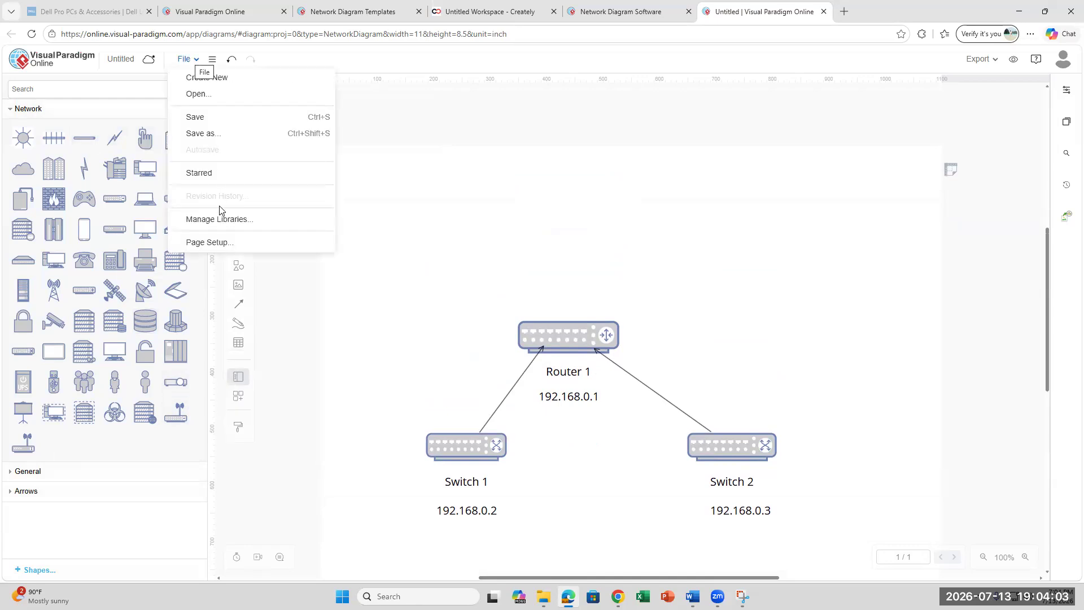
left_click(219, 247)
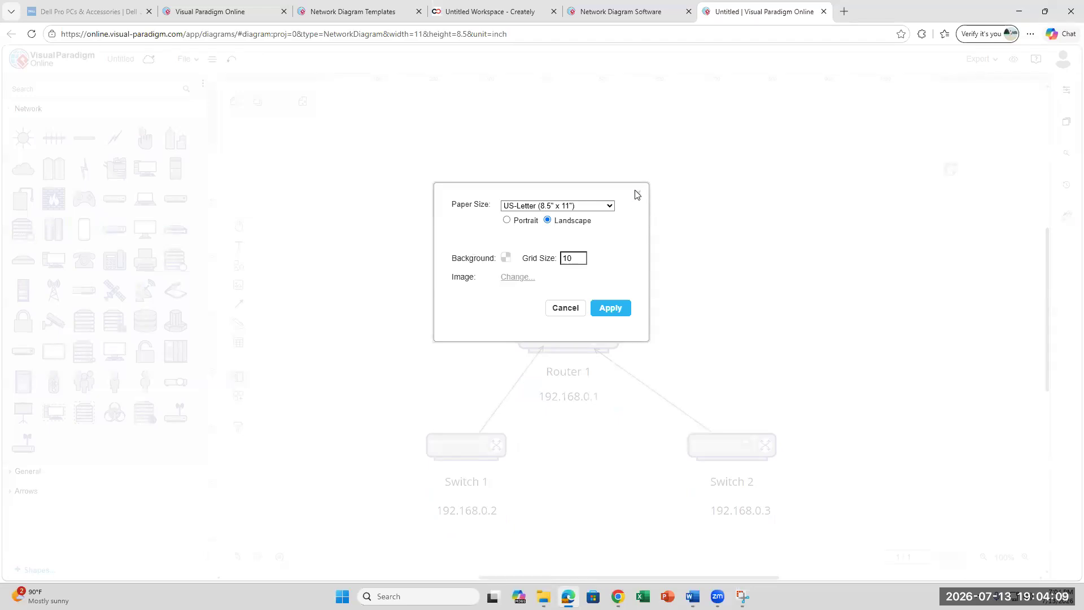
left_click(565, 309)
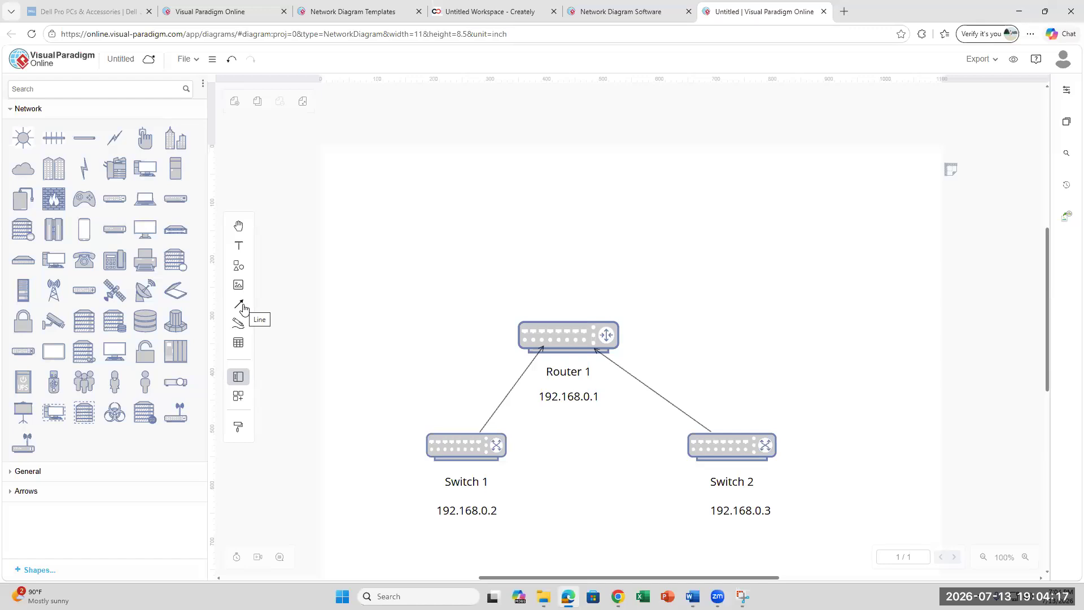
- Expand and collapse the Arrows palette, then apply the Page Setup settings
left_click(33, 490)
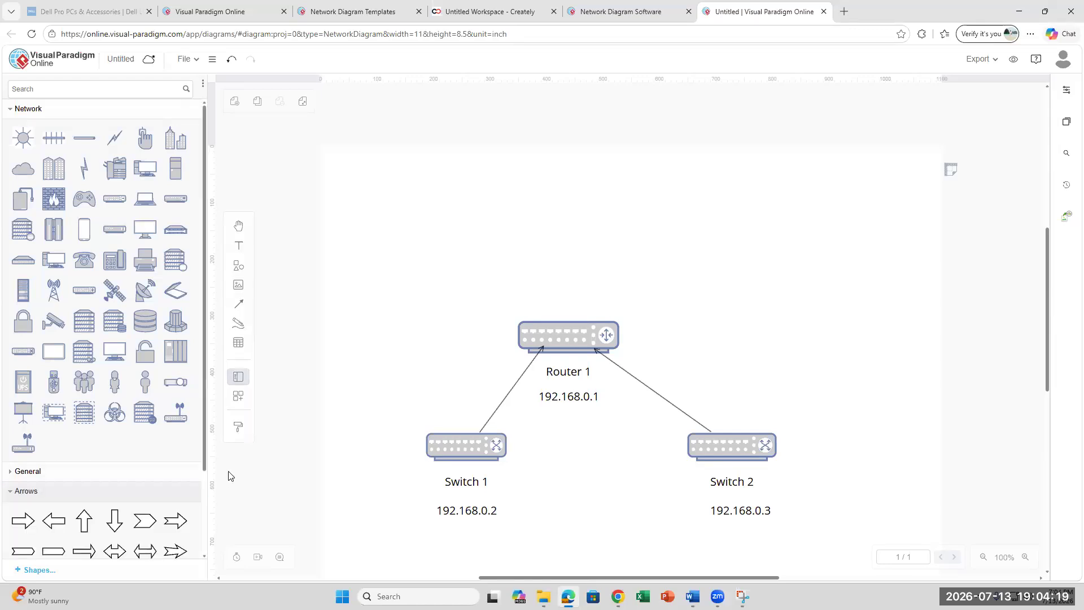
scroll(149, 495, "down", 2)
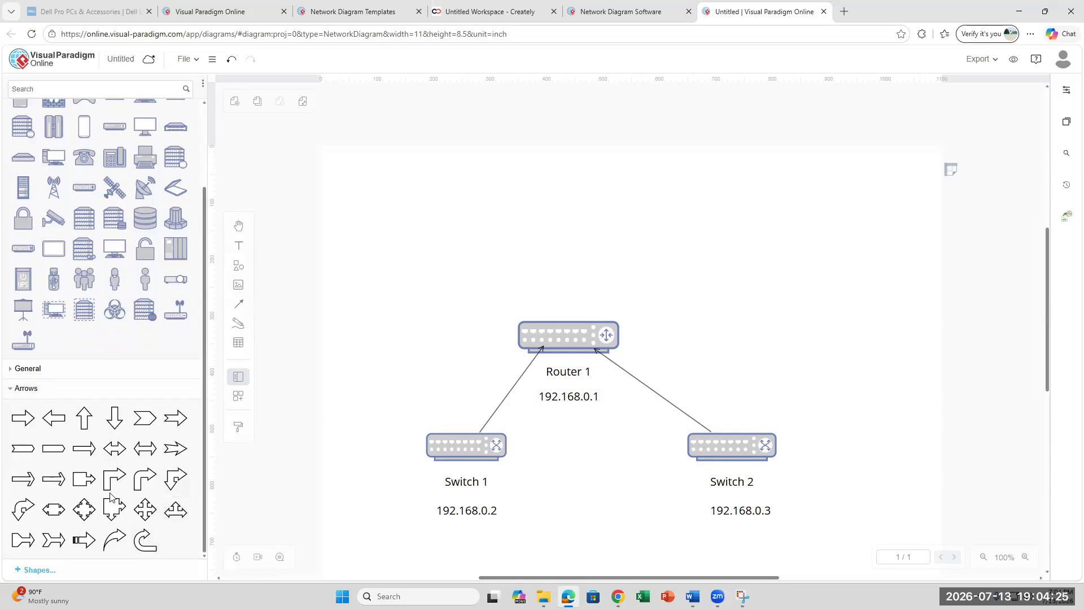
mouse_move(117, 457)
left_click(26, 388)
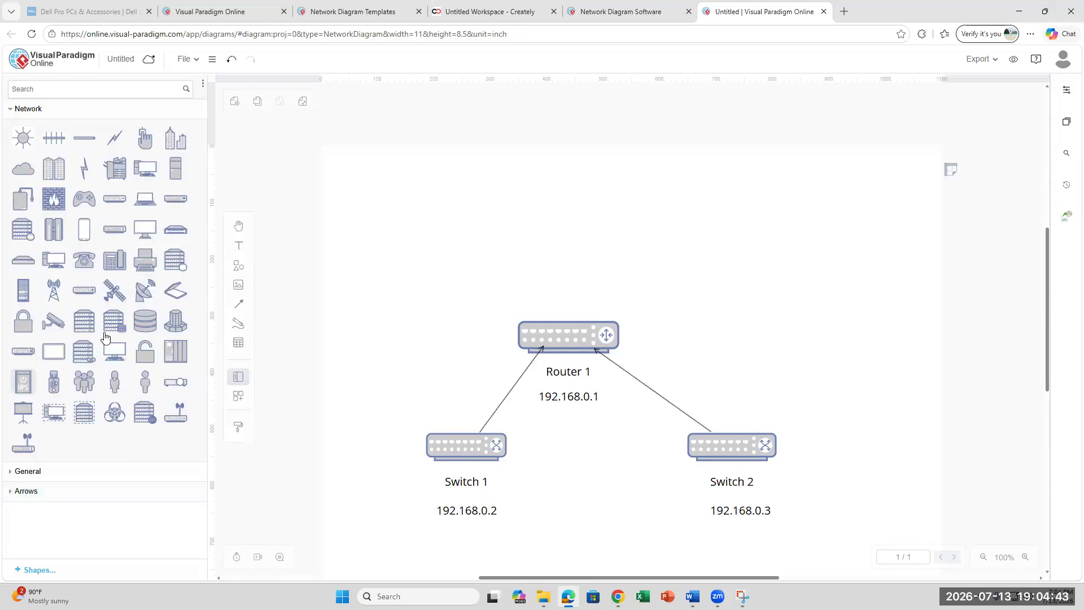
left_click(184, 59)
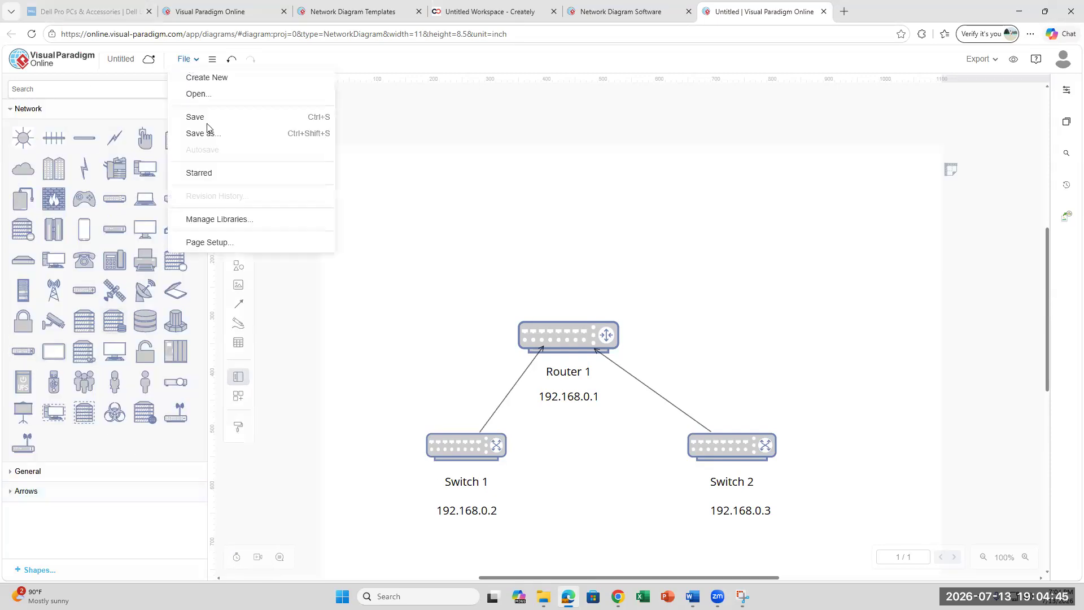
left_click(223, 241)
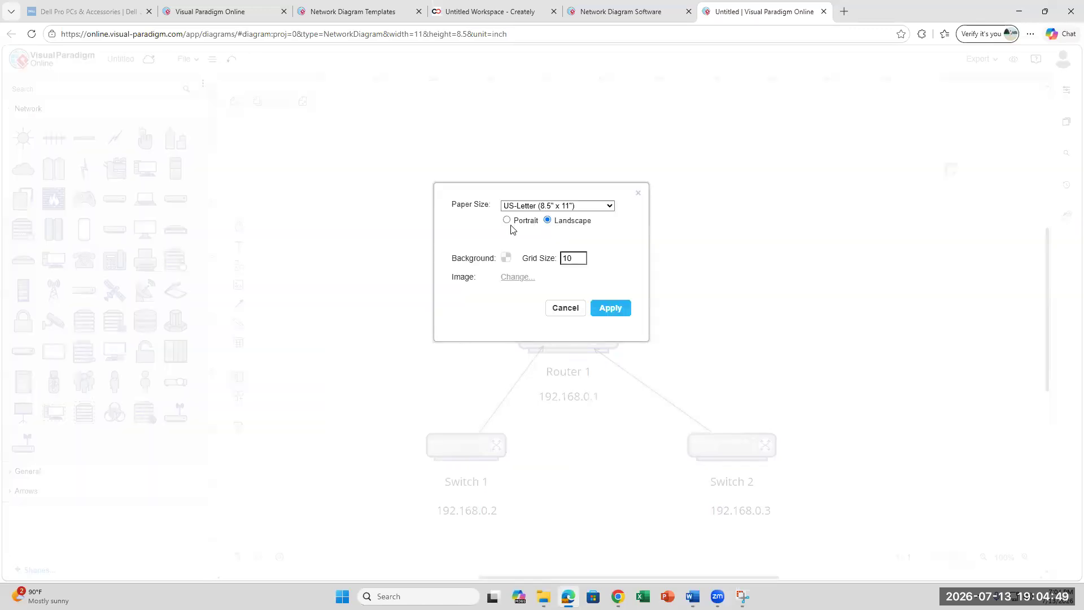
left_click(608, 313)
- Shrink Router 1 to about half its width, 103 x 32
scroll(670, 419, "down", 6)
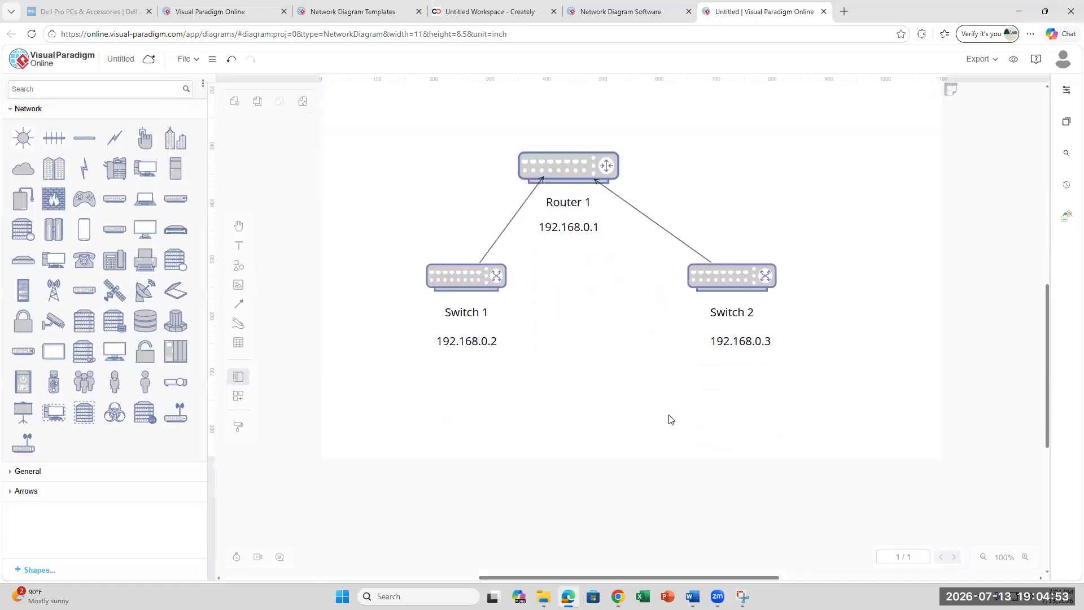
scroll(670, 419, "up", 5)
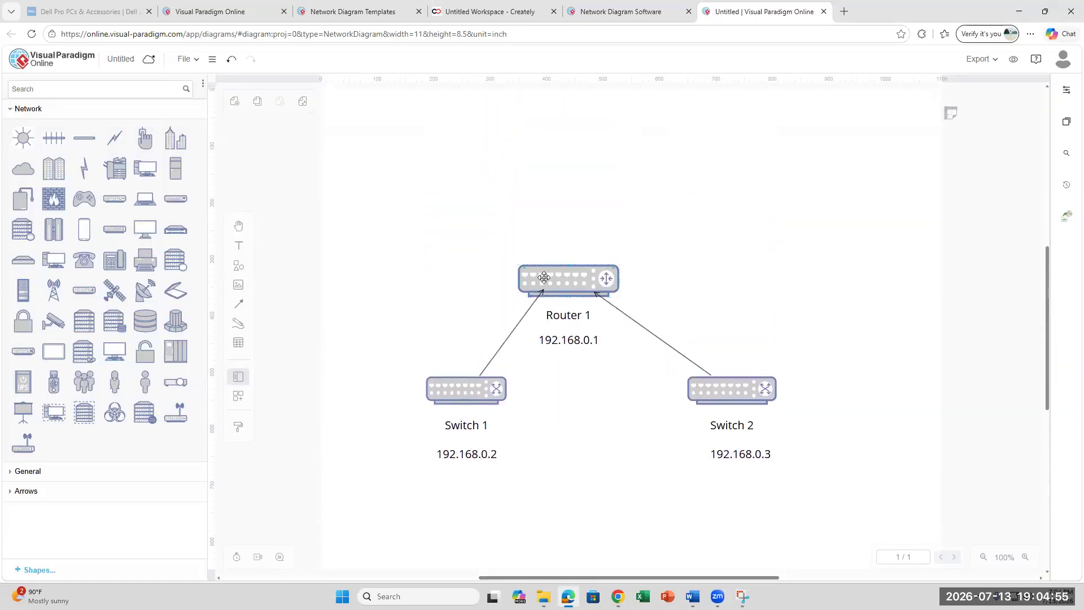
left_click(543, 277)
left_click_drag(517, 295, 573, 287)
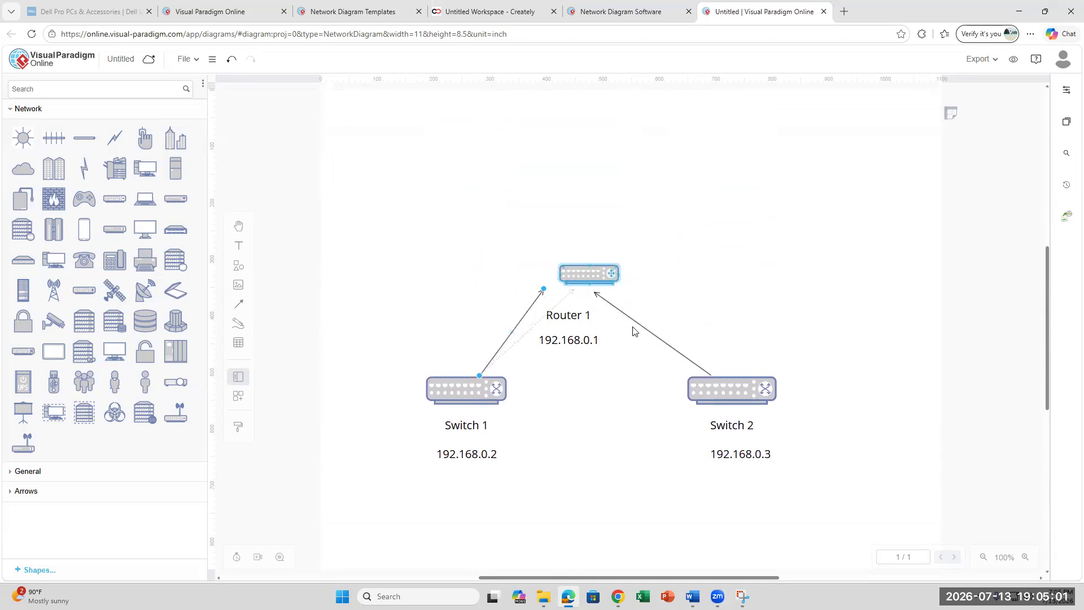
- Stack 192.168.0.1 above the Router 1 label, both above the router
left_click(579, 311)
mouse_move(579, 311)
left_mouse_down()
mouse_move(592, 293)
mouse_move(570, 299)
mouse_move(579, 299)
left_mouse_up()
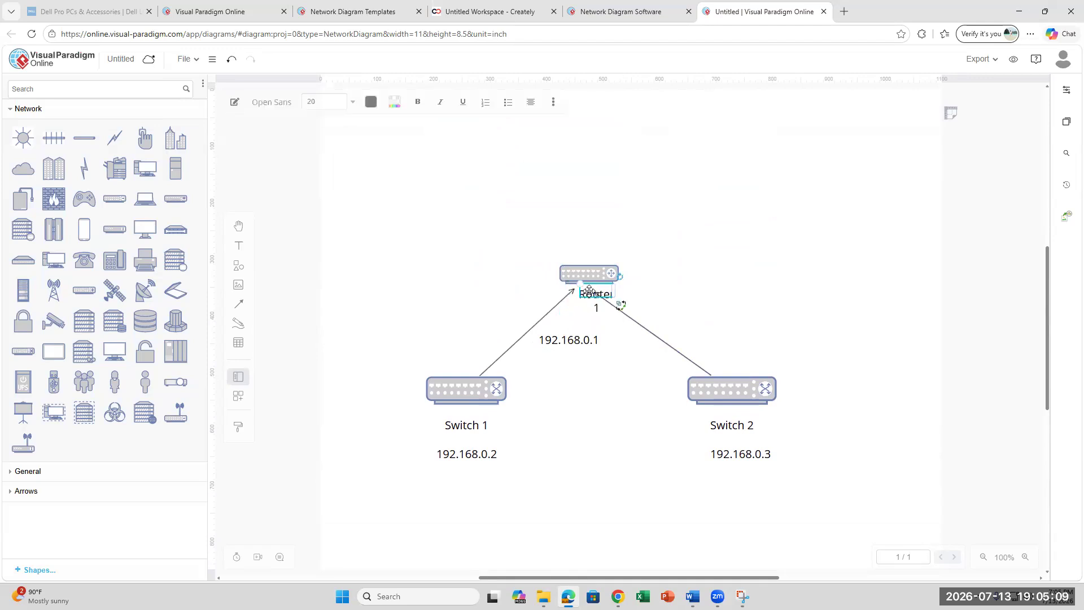
key("ctrl+z")
left_click_drag(590, 282, 585, 242)
left_click_drag(585, 341, 595, 225)
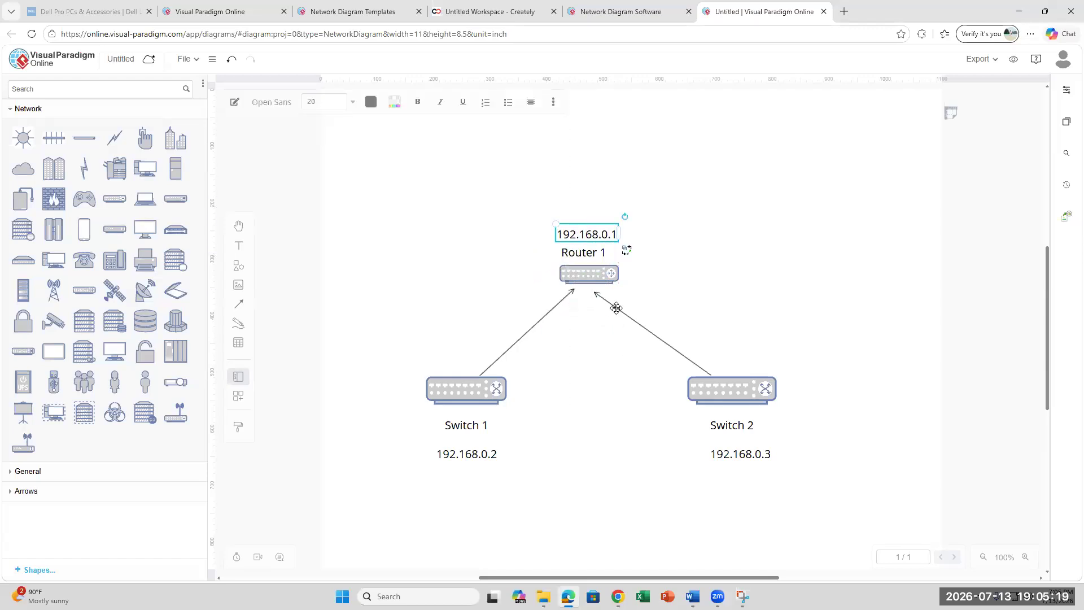
- Reattach the Switch 2 and Switch 1 connectors to the router's bottom edge
left_click(595, 296)
left_click_drag(593, 292, 602, 285)
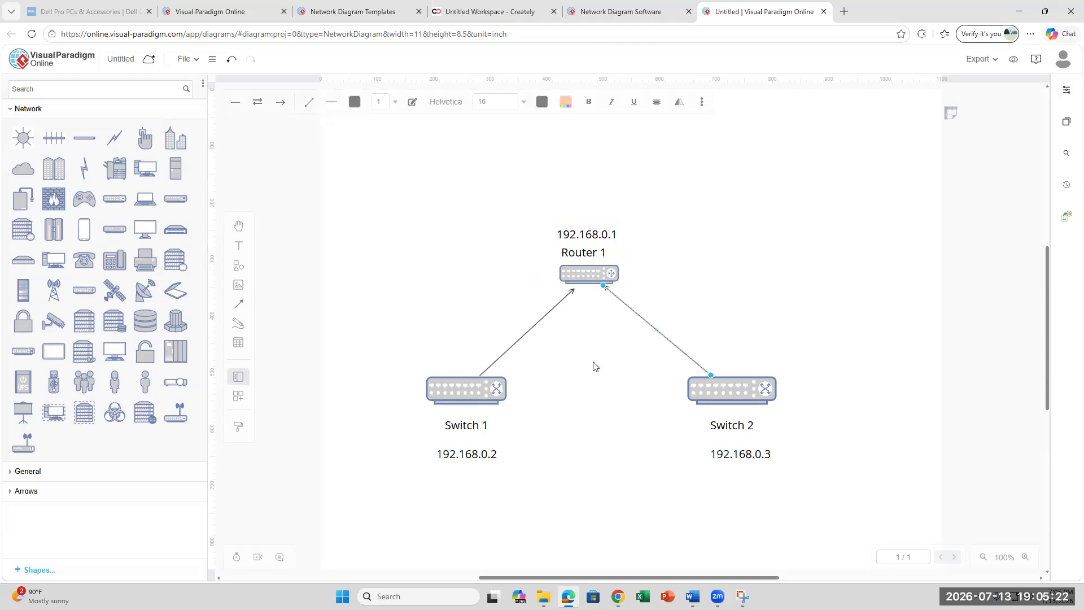
left_click(568, 294)
left_click_drag(575, 293, 574, 286)
scroll(637, 421, "down", 3)
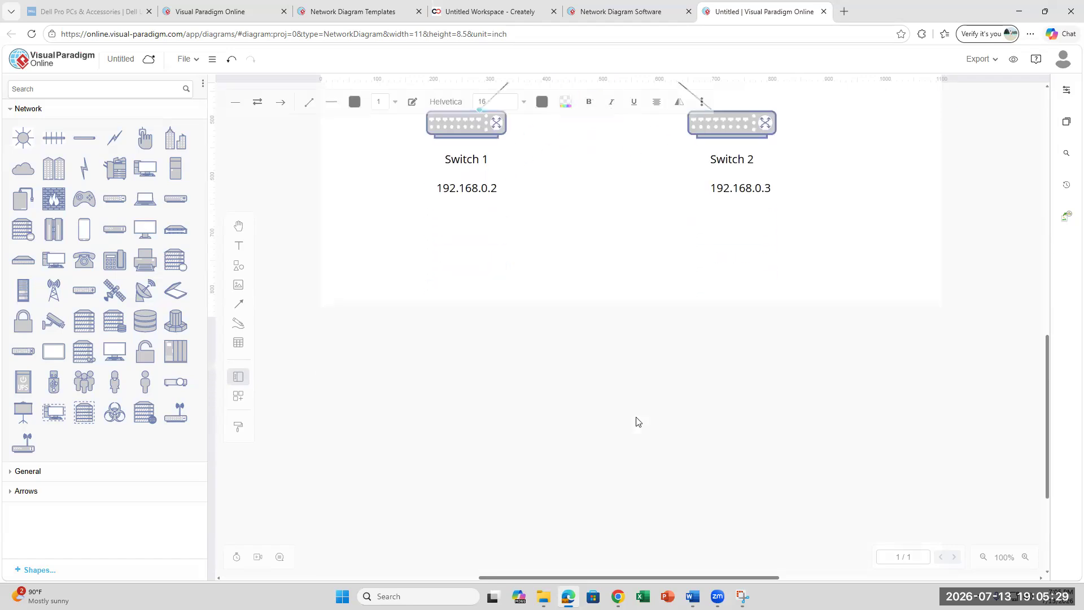
scroll(638, 421, "up", 1)
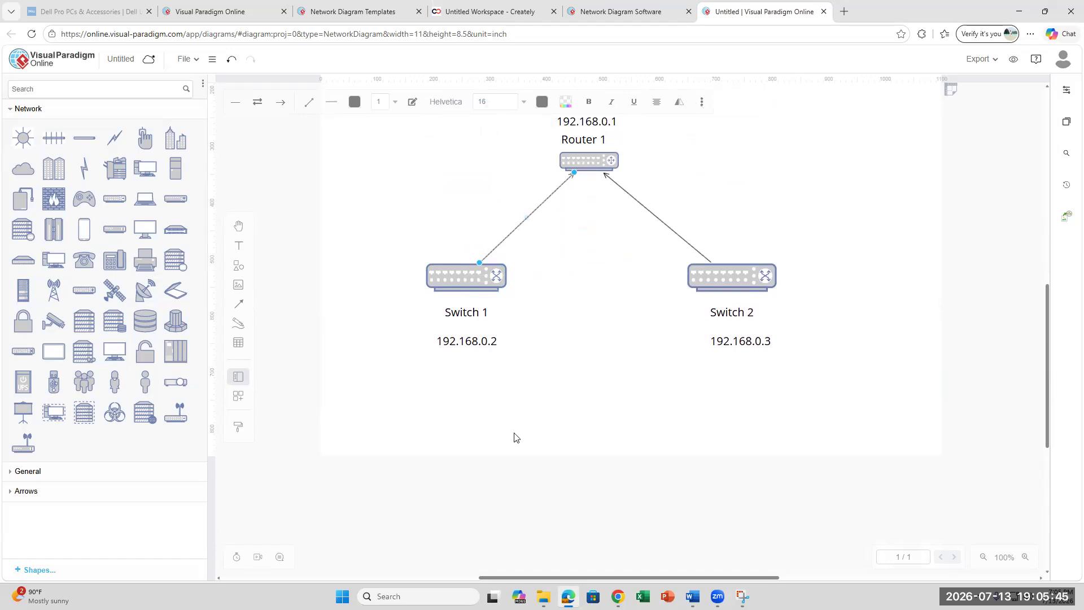
- Shrink Switch 1 and place its name and 192.168.0.2 directly beneath it
left_click(473, 271)
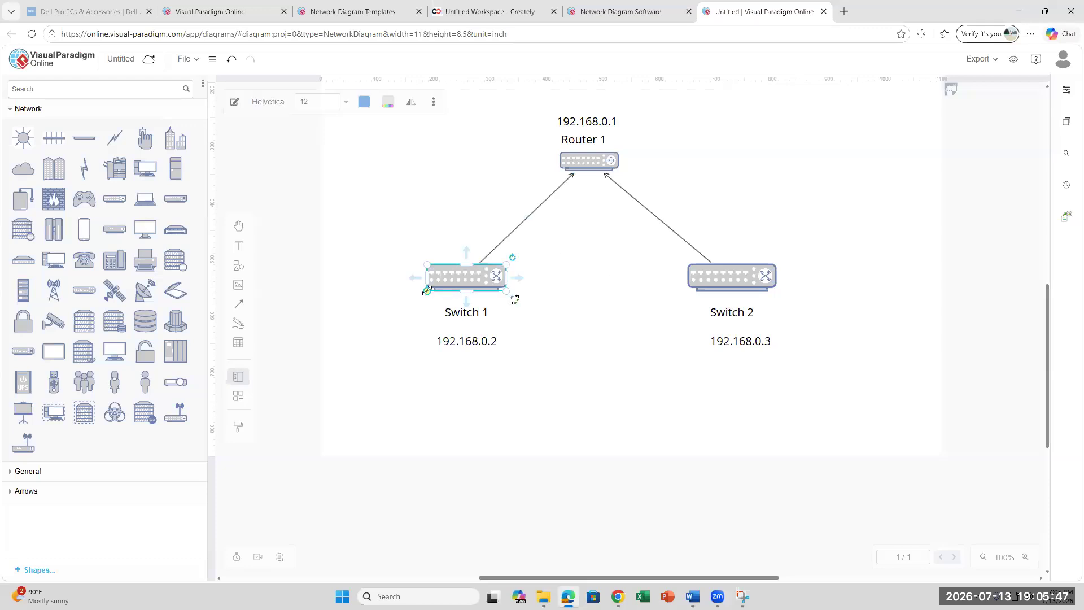
left_click_drag(427, 290, 450, 279)
left_click(465, 308)
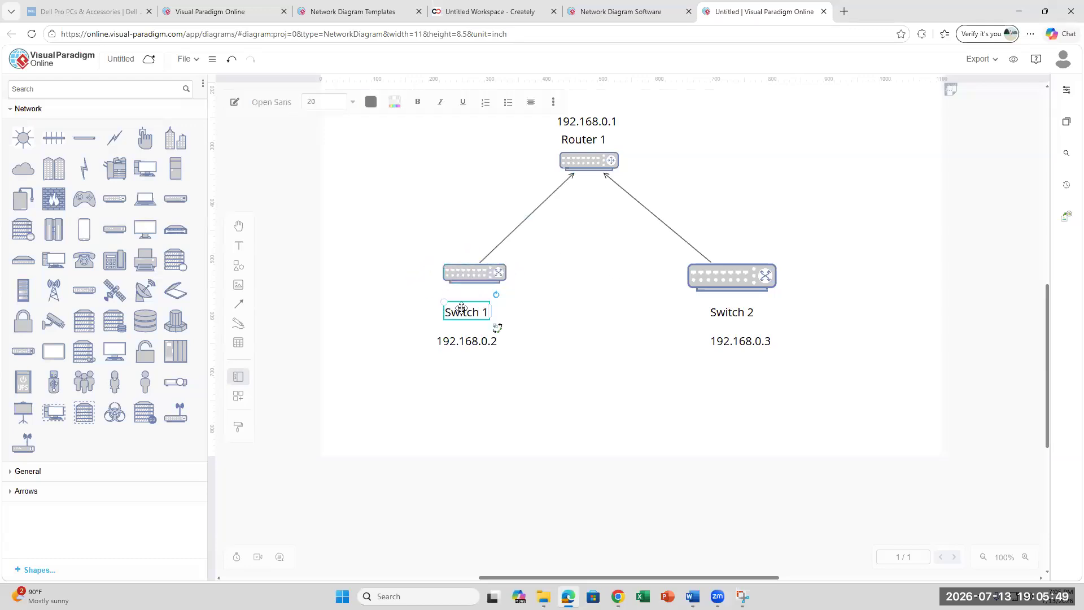
left_click_drag(465, 303, 472, 285)
left_click_drag(460, 337, 475, 311)
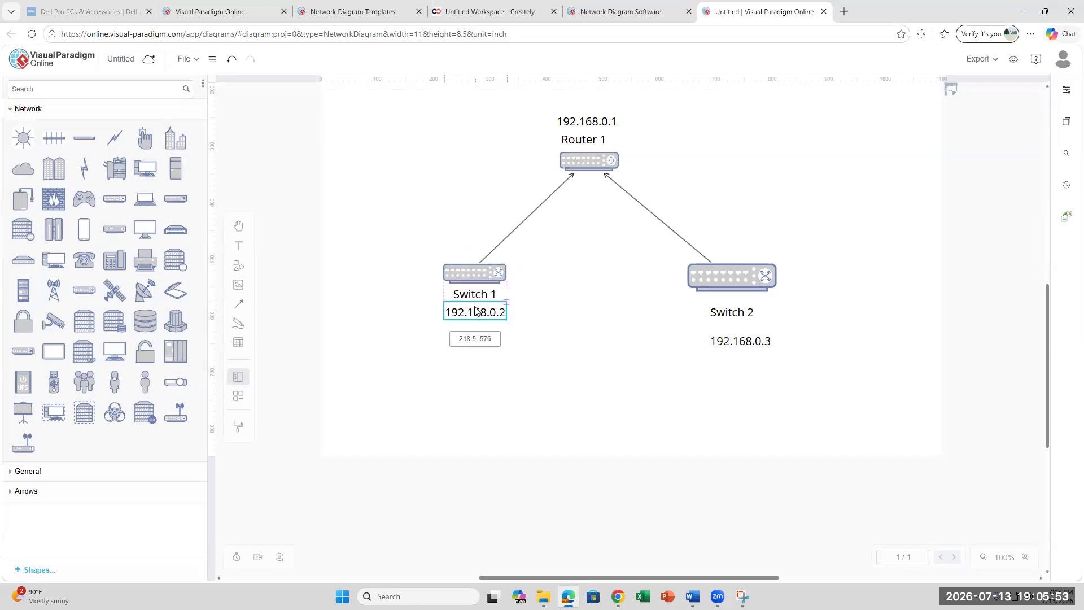
- Shrink Switch 2 and place its name and 192.168.0.3 directly beneath it
left_click(731, 306)
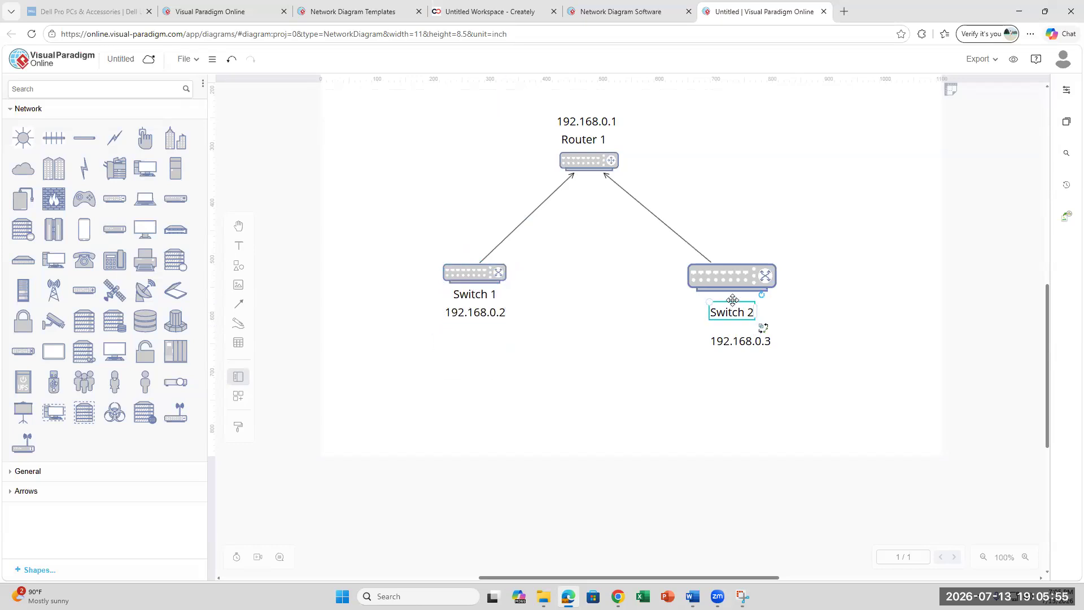
left_click_drag(732, 302, 709, 282)
left_click(708, 287)
left_click(741, 315)
double_click(741, 315)
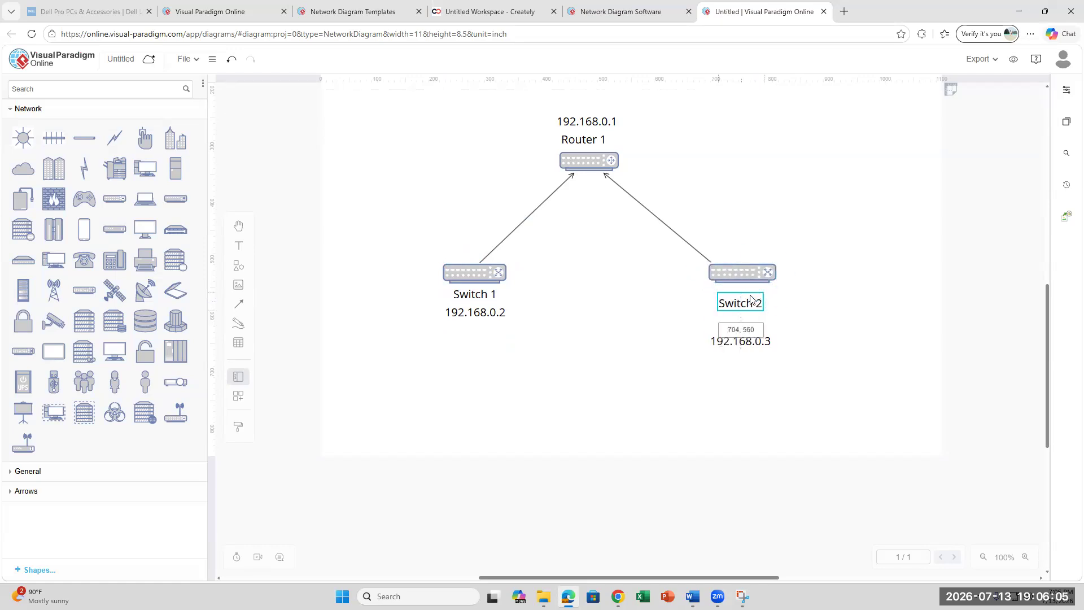
left_click(751, 332)
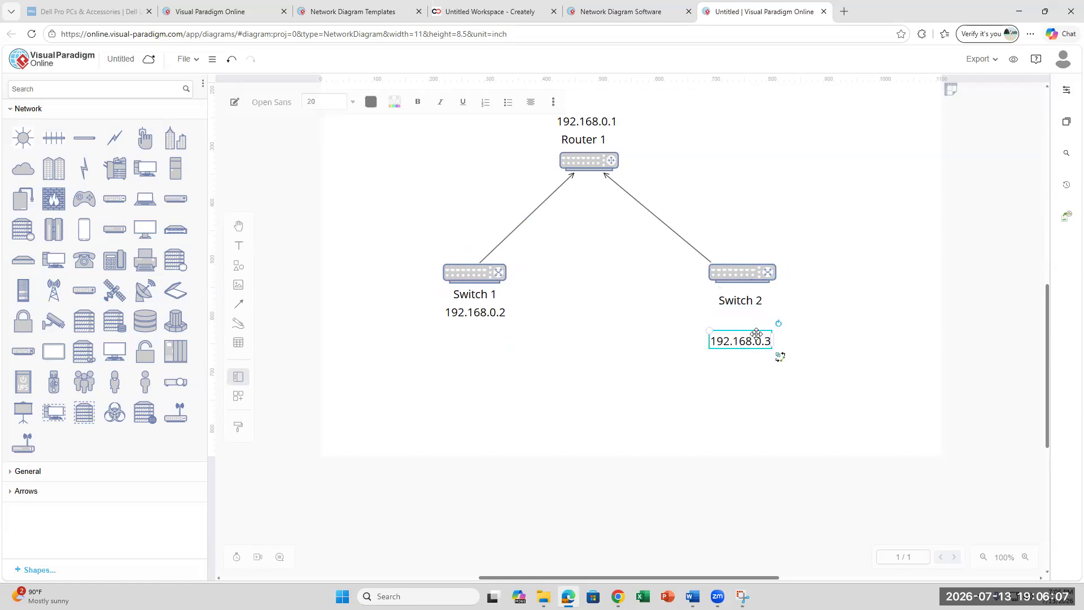
left_click_drag(757, 333, 760, 320)
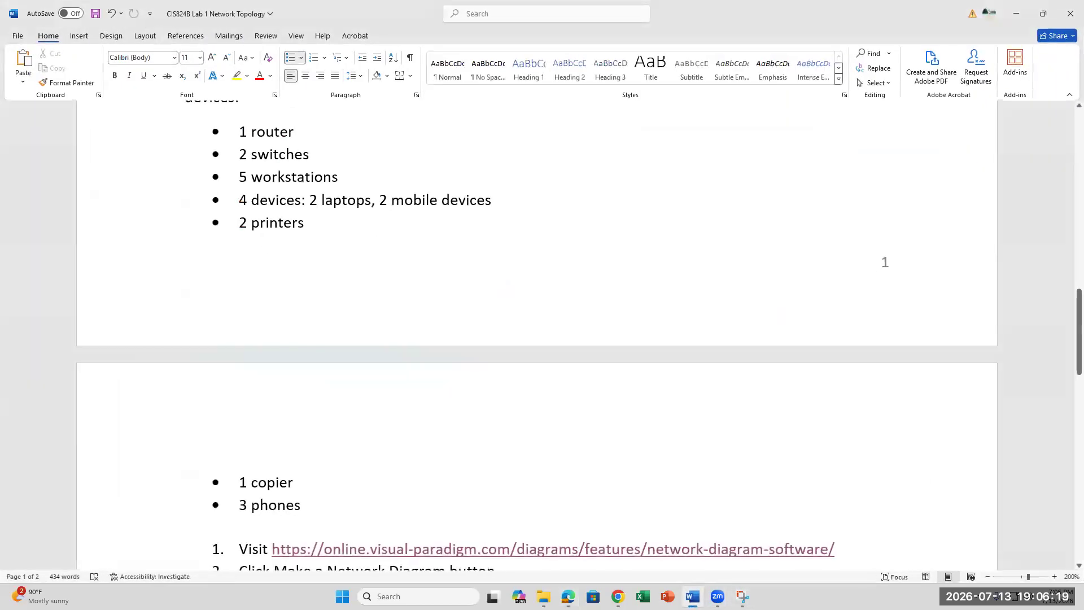
- Drag a PC shape onto the canvas below and to the left of Switch 1
key("alt+Tab")
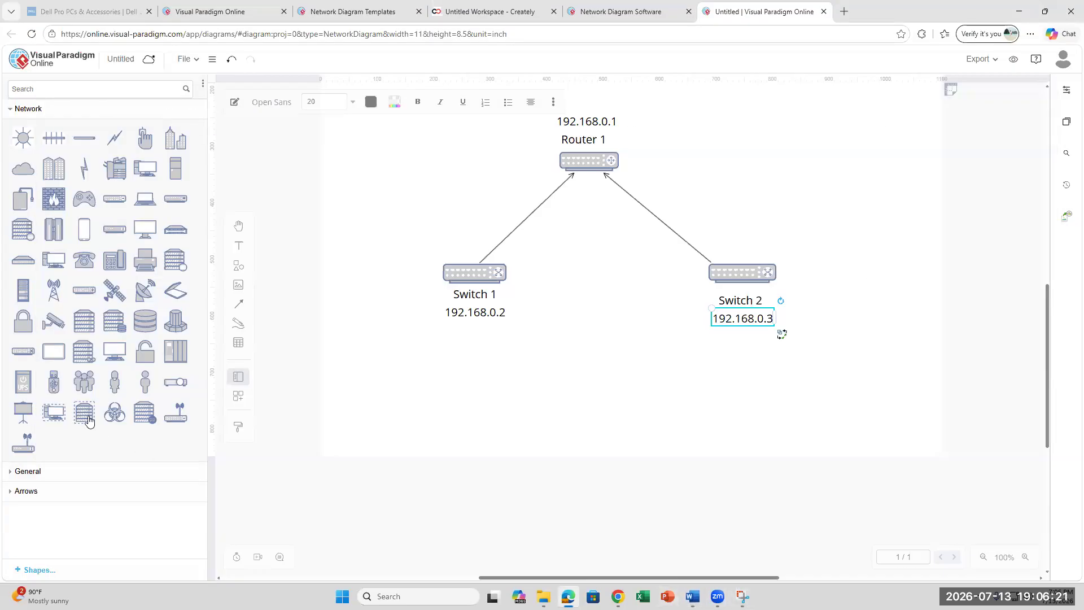
mouse_move(115, 353)
mouse_move(151, 202)
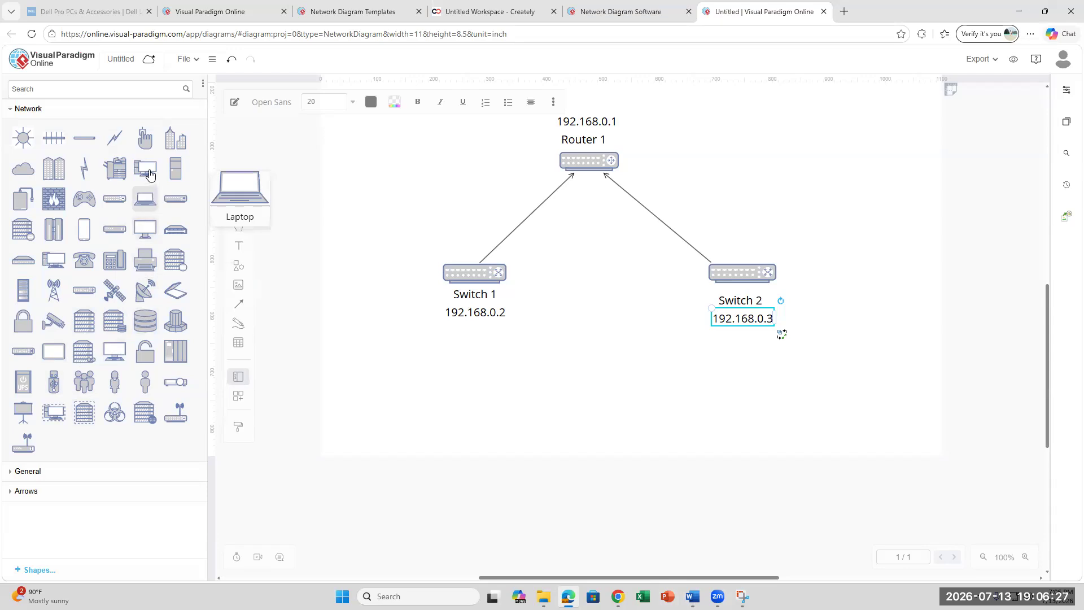
mouse_move(151, 173)
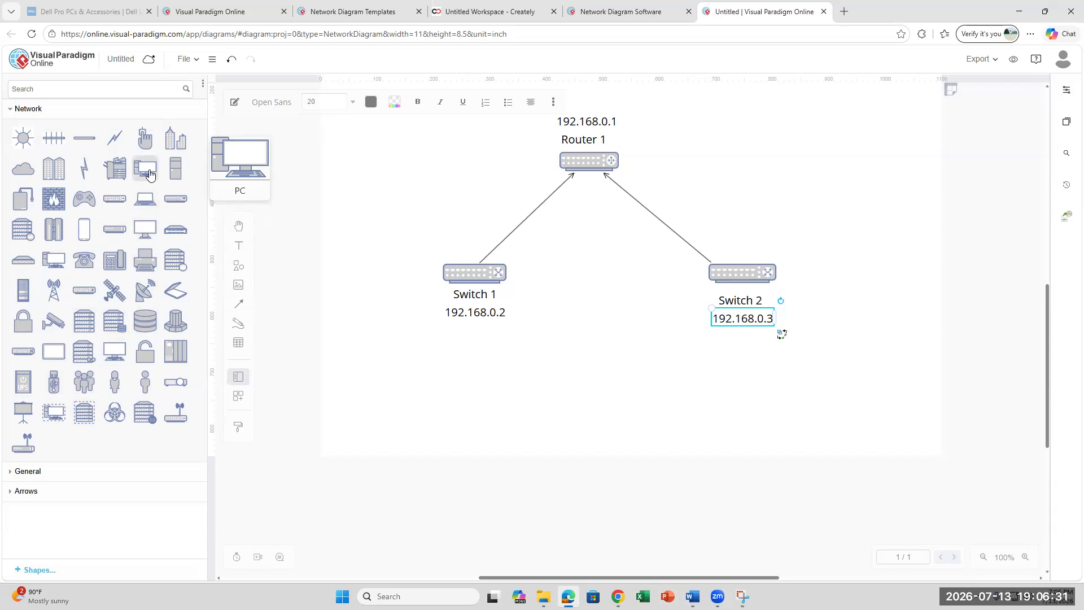
left_click_drag(151, 174, 442, 375)
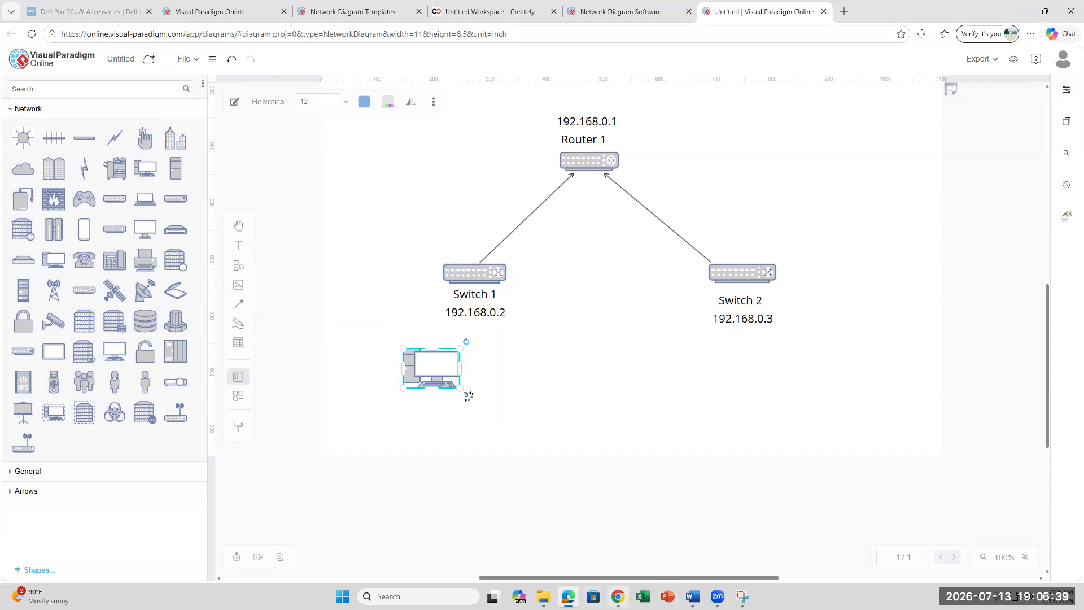
- Check the Canvas assignment and Word lab instructions, then return to the diagram and deselect the PC
left_click(618, 596)
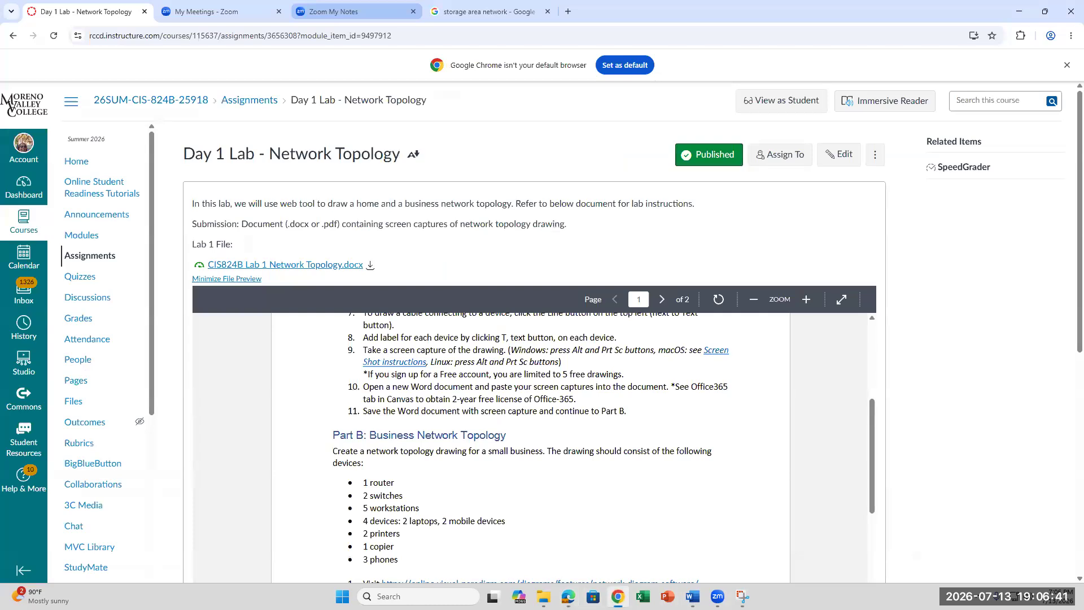
left_click(617, 596)
left_click(692, 596)
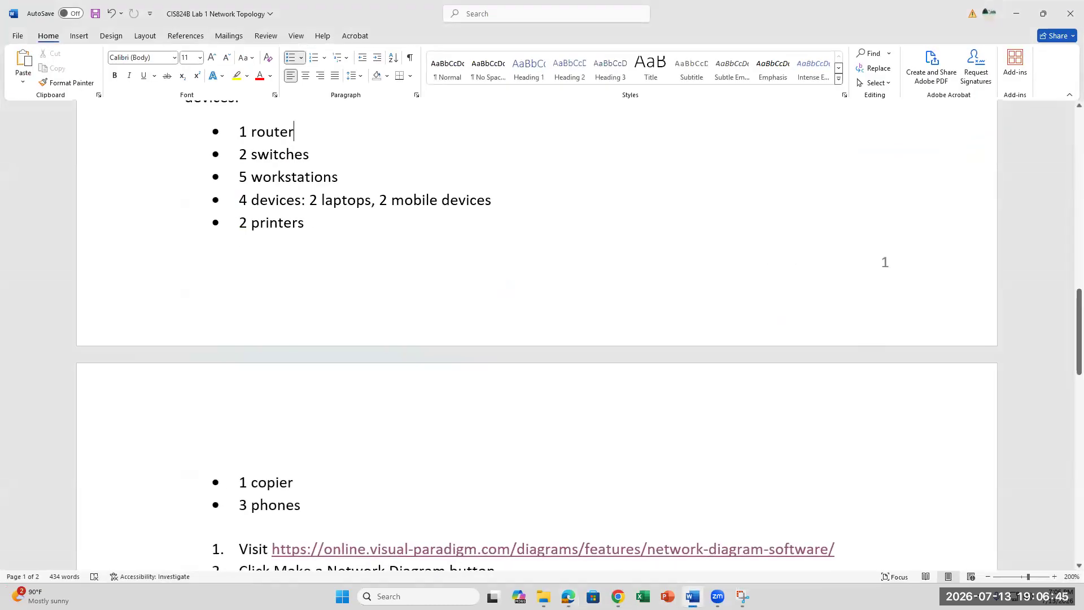
key("alt+Tab")
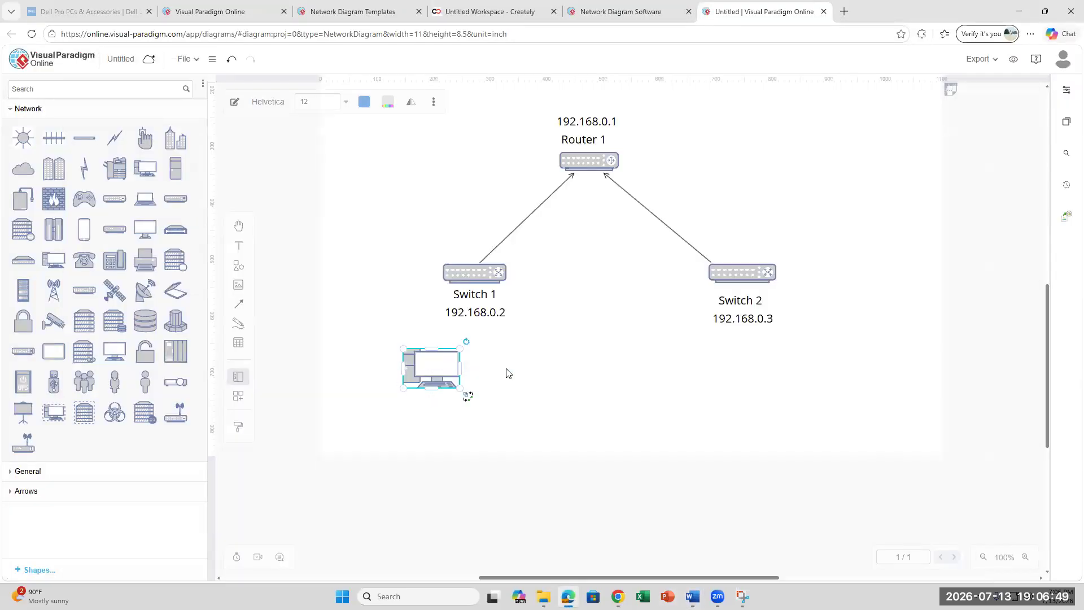
left_click(479, 371)
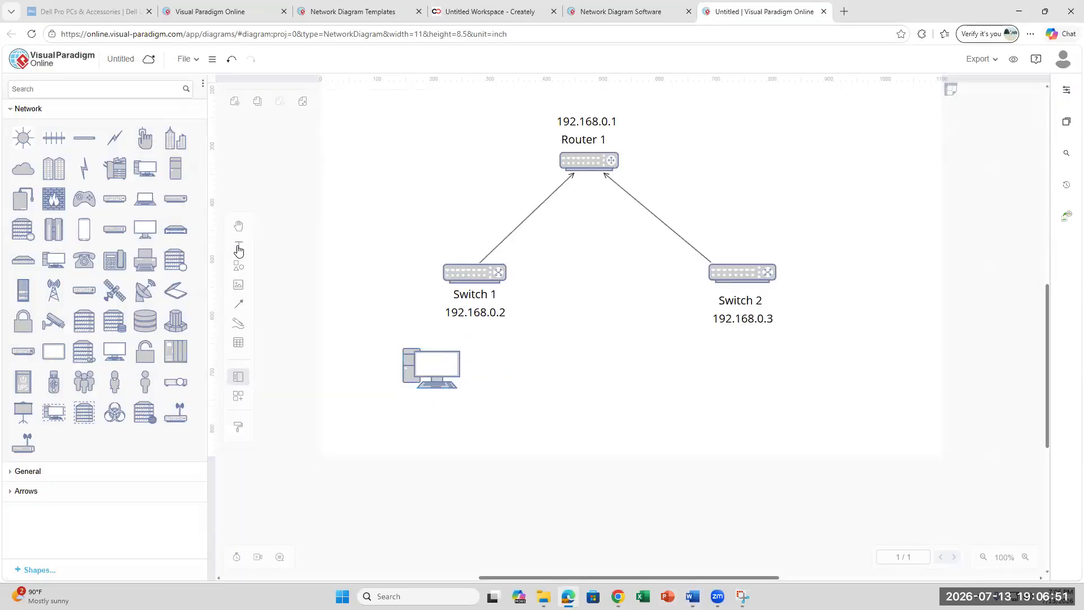
- Add a 'Workstations 1 - 5' text label and place it under the PC
double_click(628, 329)
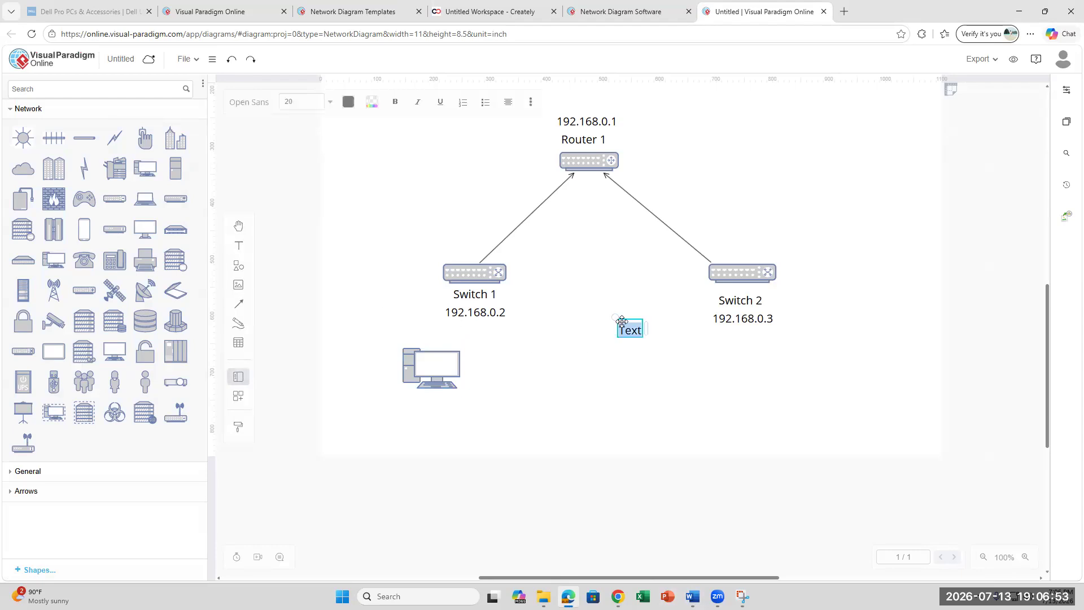
type("Workstations 1 - 5")
key("Escape")
left_click_drag(623, 324, 433, 408)
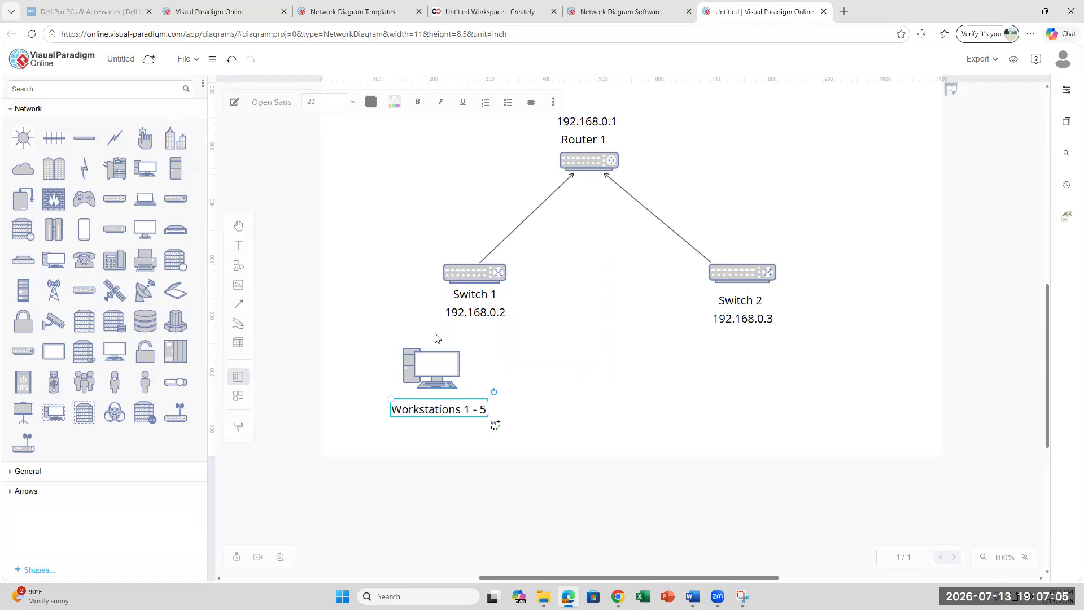
- Add a '192.168.0.4 - 192.168.0.8' label below Workstations 1 - 5 and enlarge the page view
left_click(238, 245)
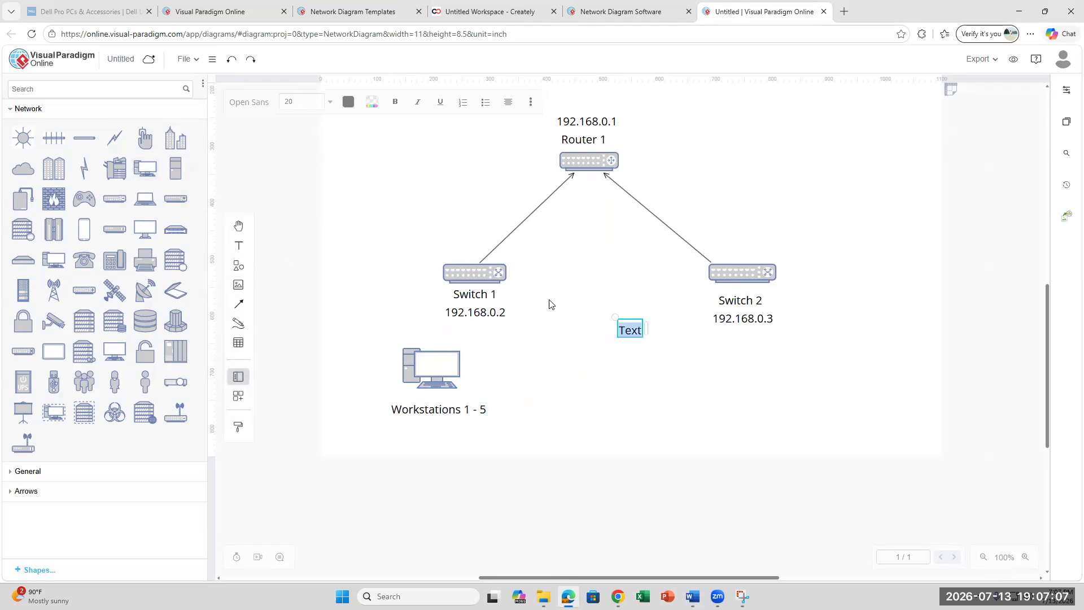
type("1")
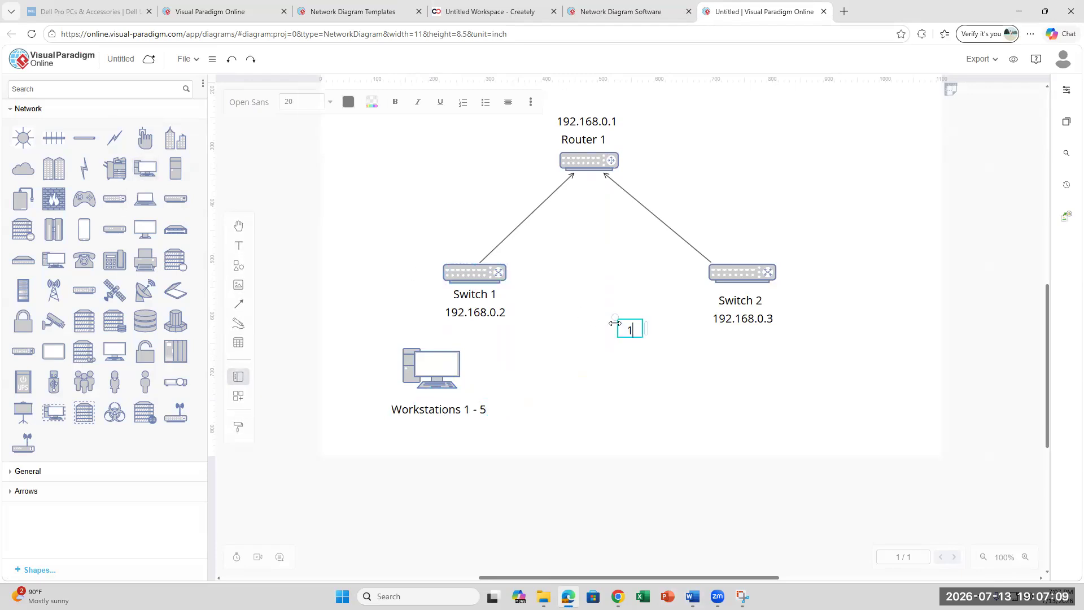
type("92.168.0.")
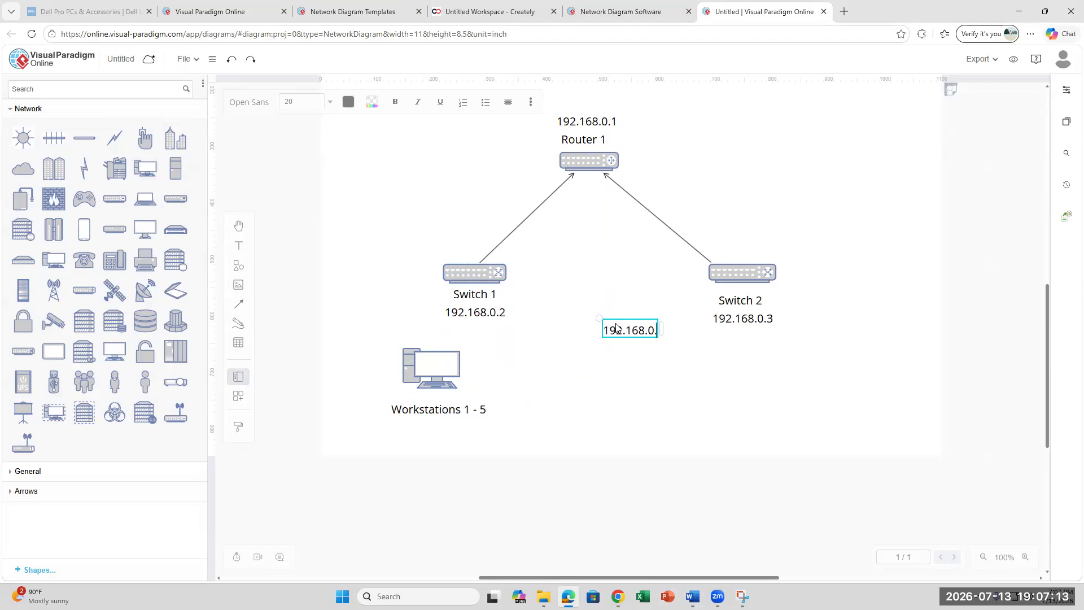
type("4")
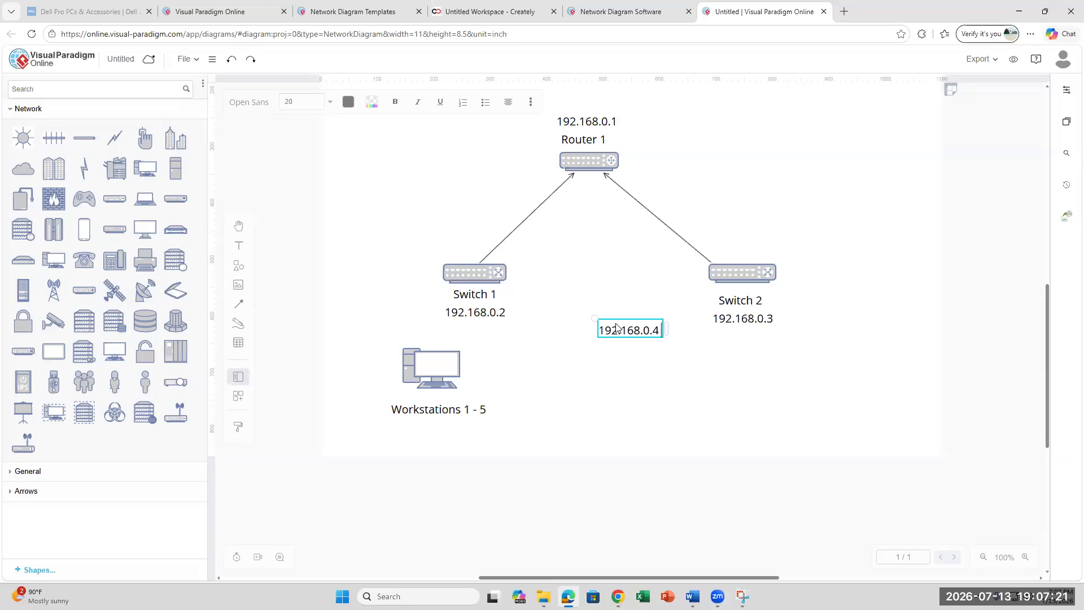
type("thro")
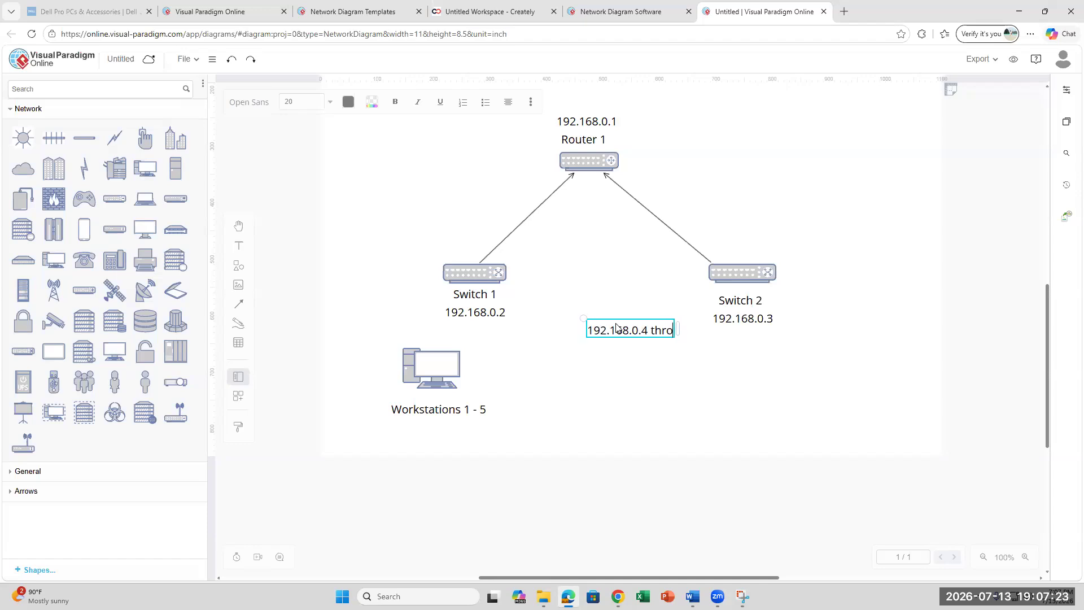
key("BackSpace")
key("BackSpace")
key("BackSpace")
key("BackSpace")
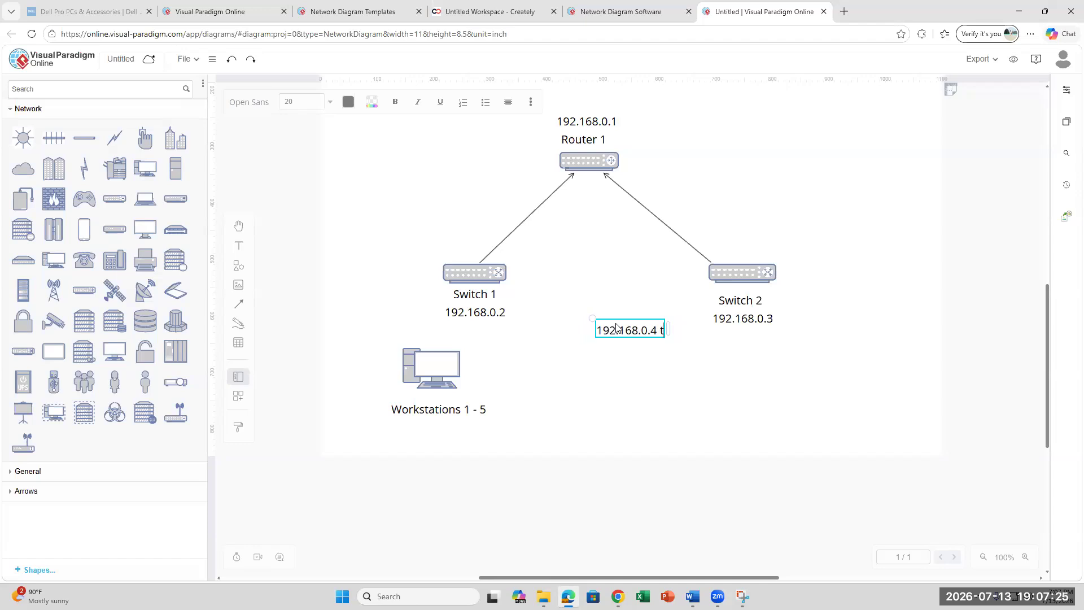
type("- 192.168.0.")
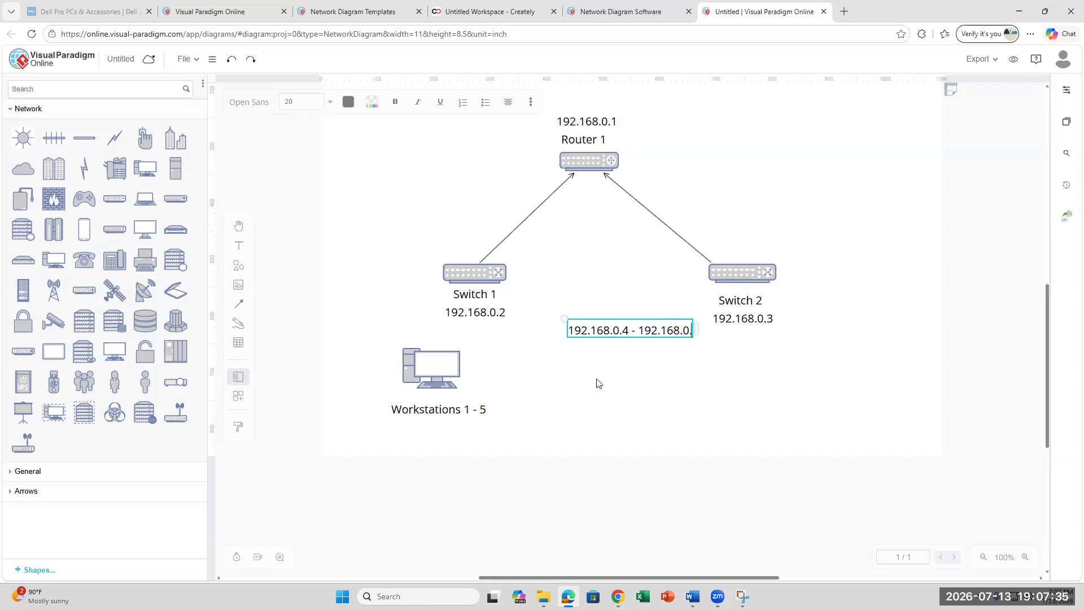
type("8")
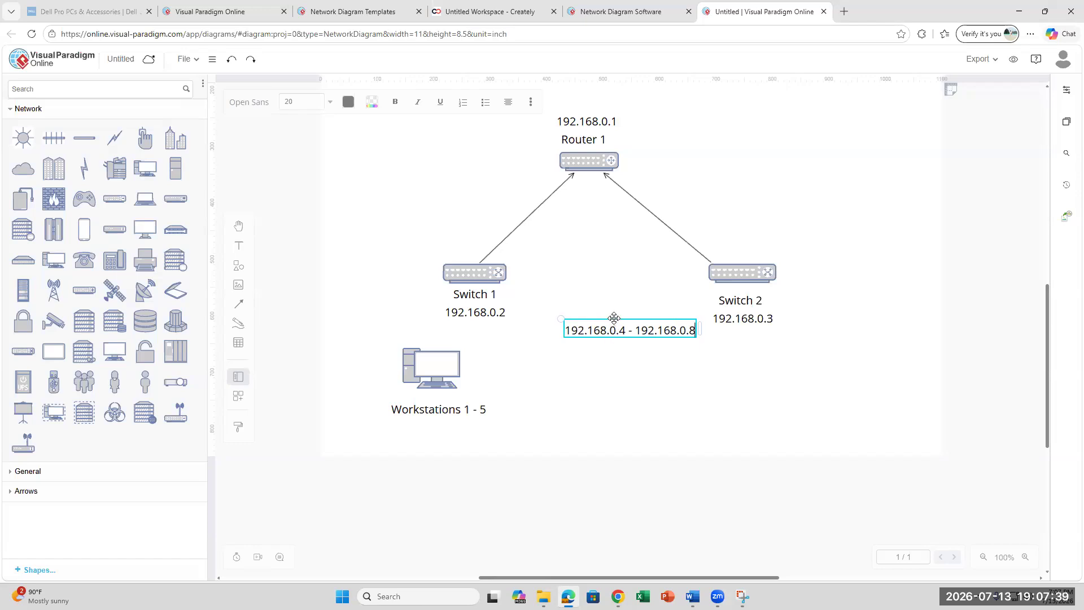
left_click_drag(566, 336, 372, 446)
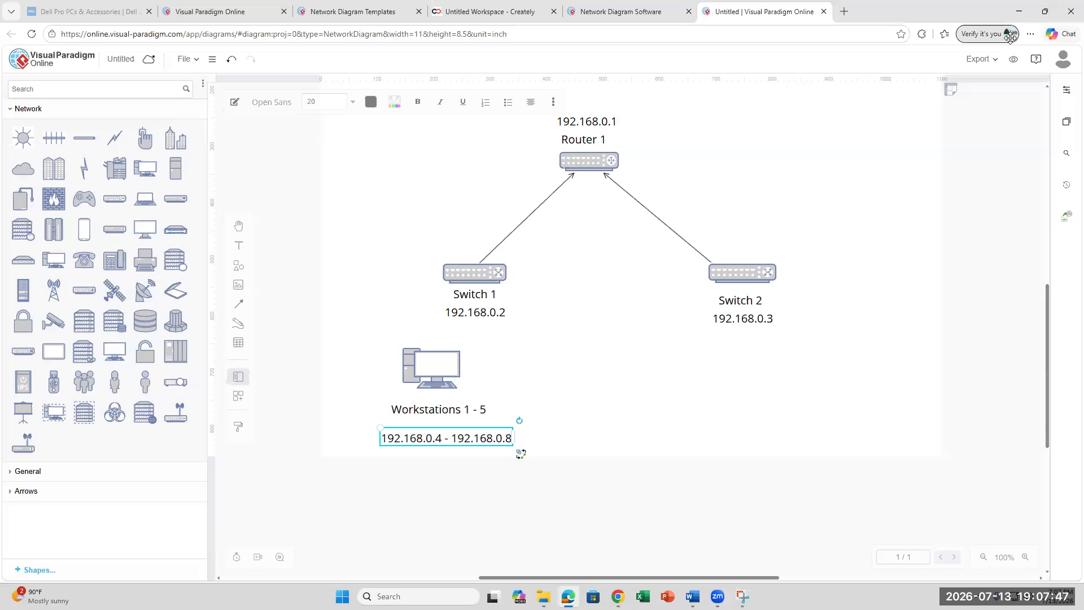
left_click(1030, 34)
left_click(1005, 118)
left_click(761, 397)
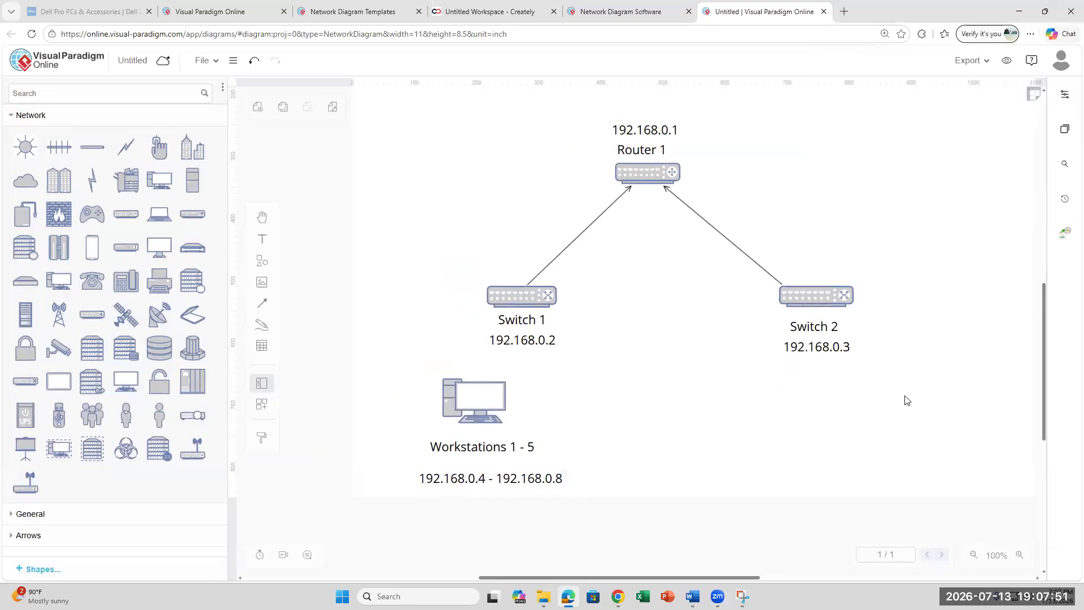
- Drag another PC shape onto the canvas below Switch 2
scroll(906, 401, "down", 1)
scroll(907, 400, "up", 1)
mouse_move(166, 178)
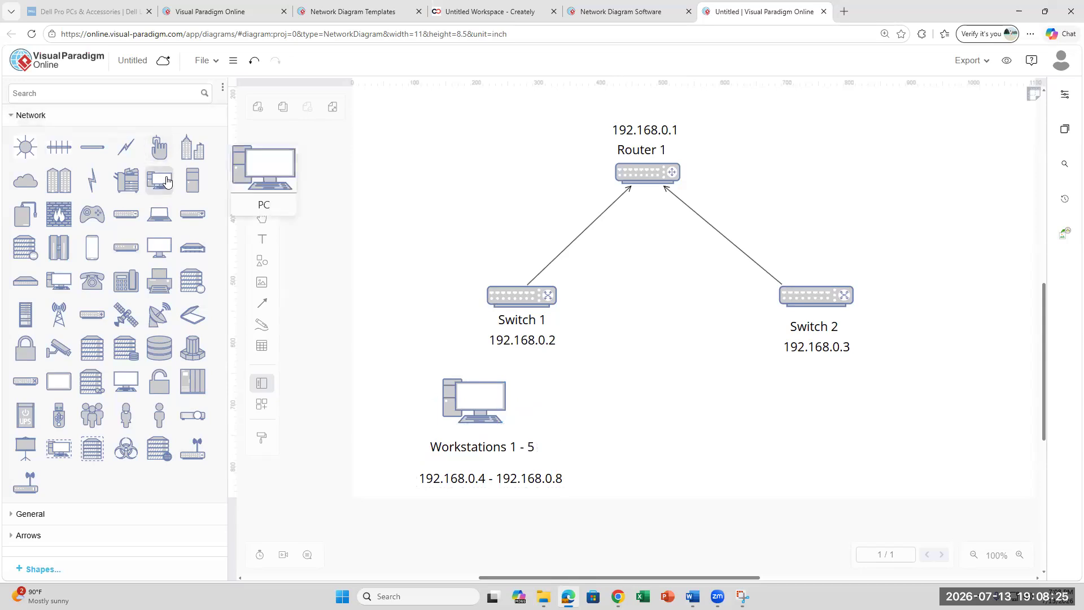
left_click_drag(167, 179, 843, 402)
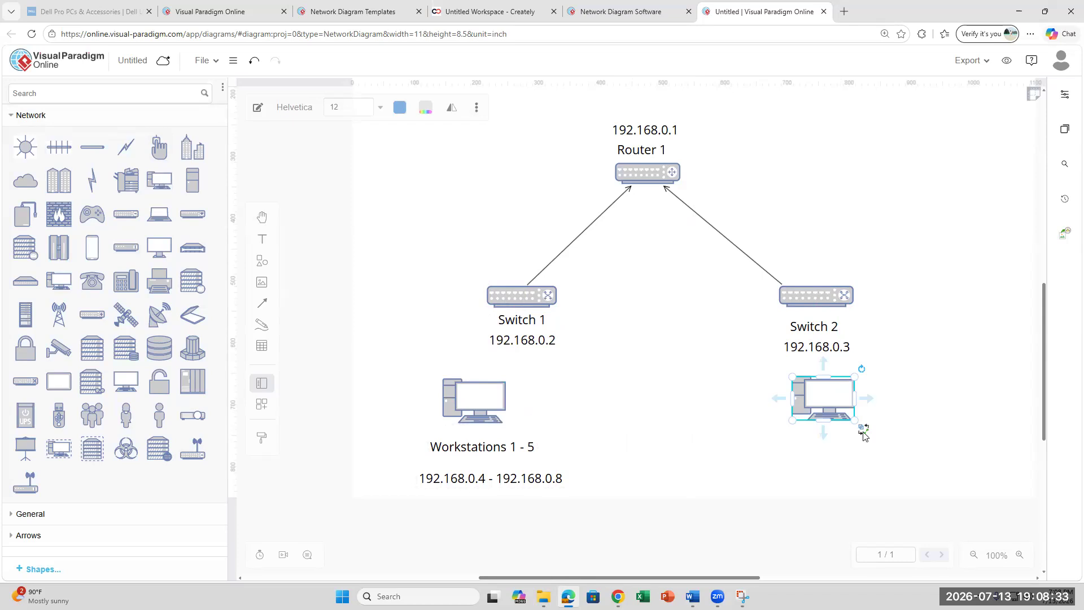
- Change the first workstation label from 'Workstations 1 - 5' to 'Workstations 1 - 3'
left_click(494, 447)
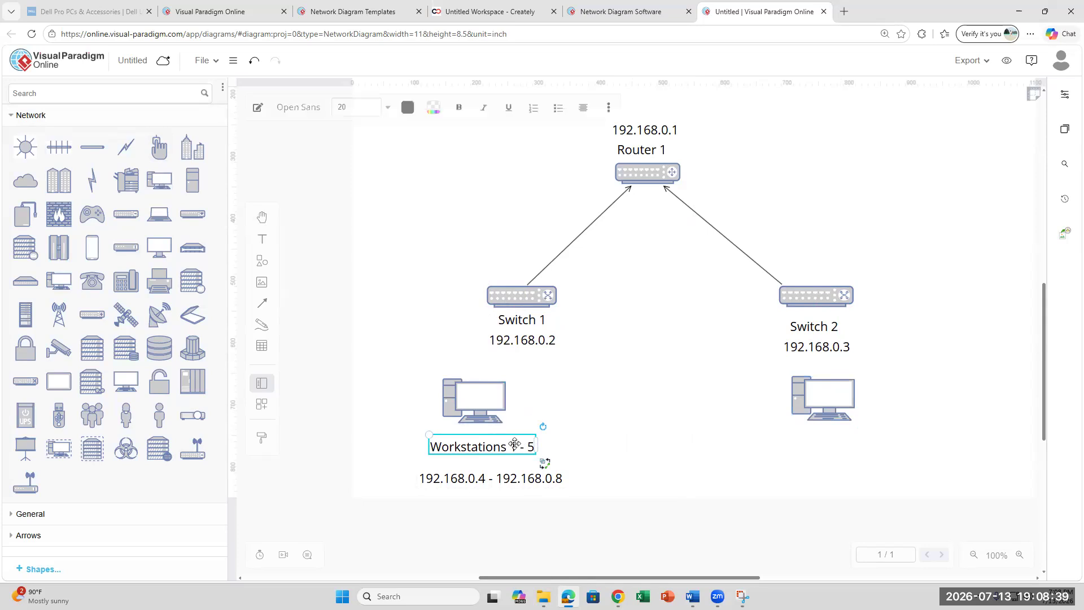
double_click(521, 445)
left_click(521, 442)
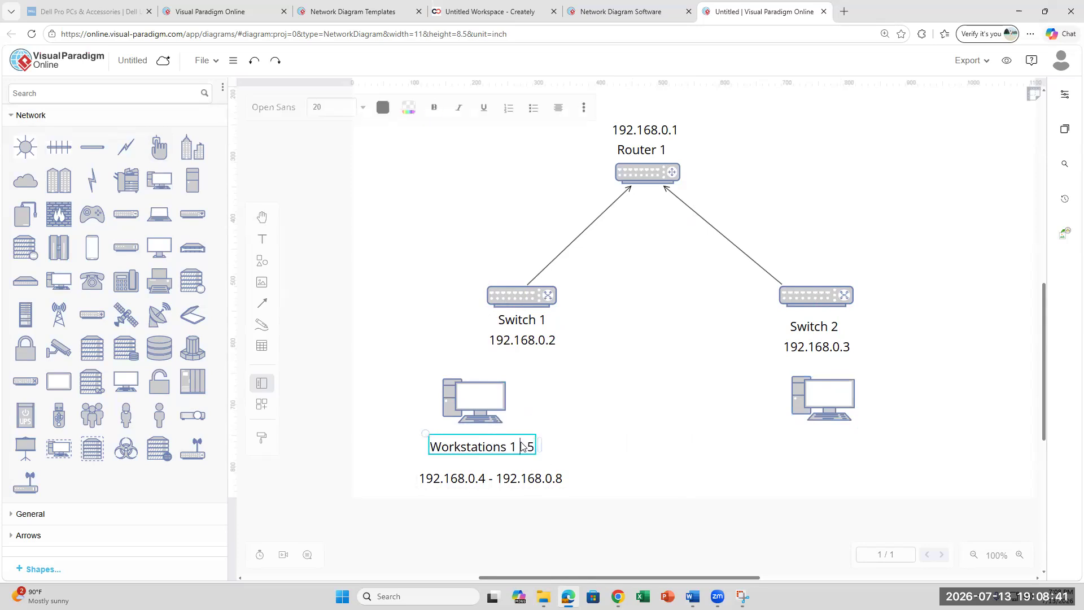
key("BackSpace")
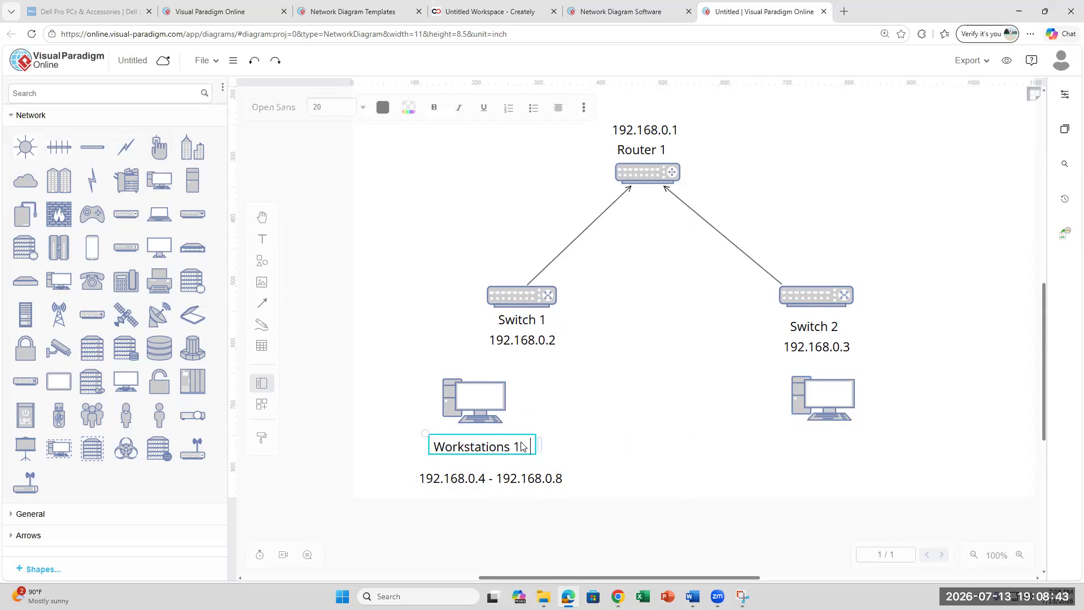
type("- 3")
- Edit the IP range label so it ends at 192.168.0.6
left_click(512, 478)
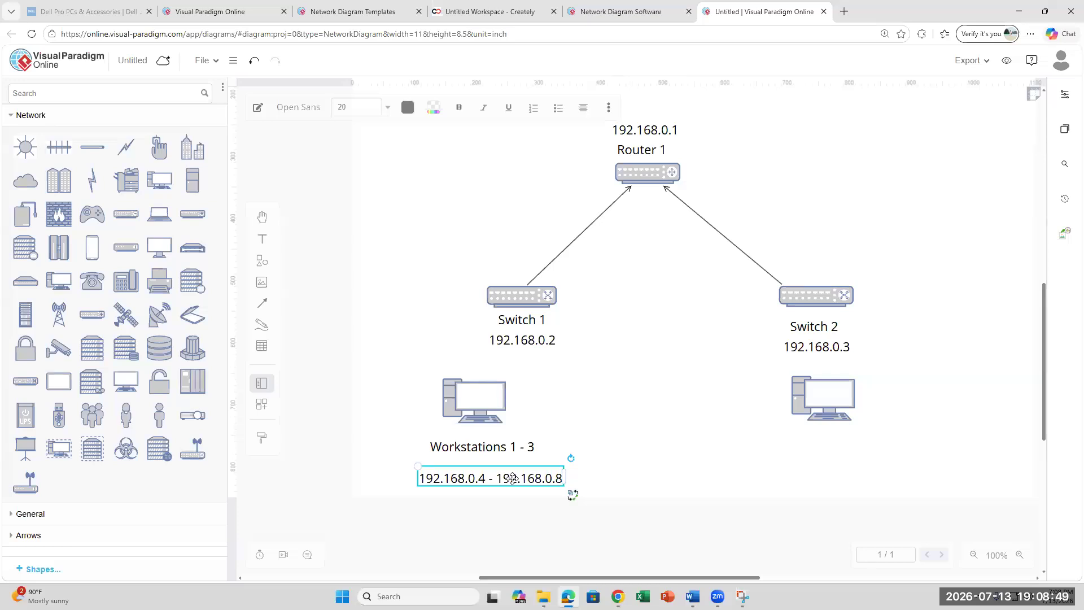
key("Right")
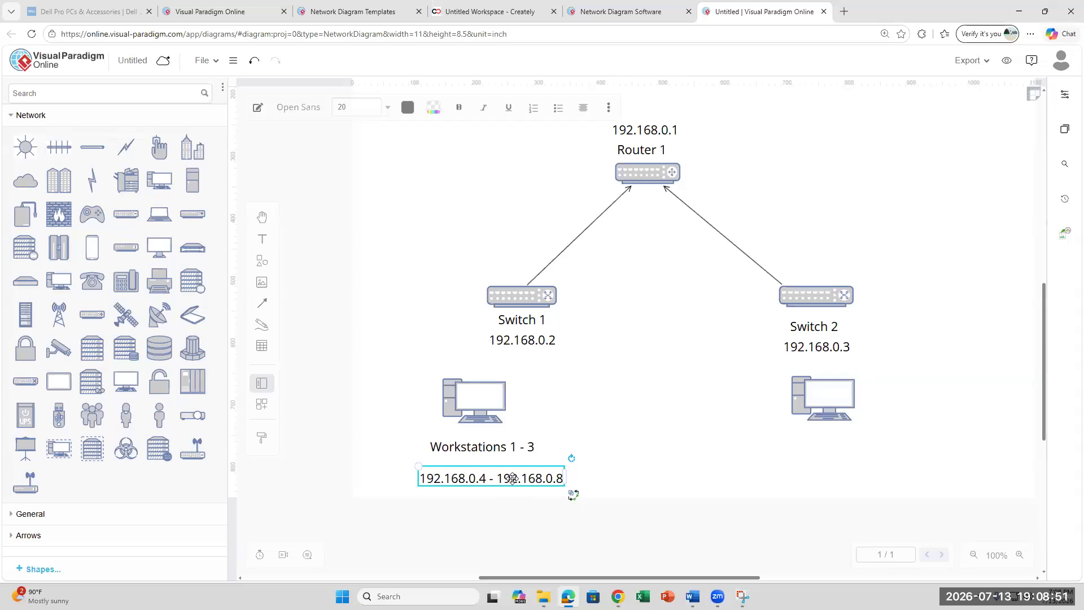
double_click(560, 478)
left_click(562, 479)
key("BackSpace")
type("6")
left_click(835, 458)
- Add a 'Workstations 4 -5' label and move it below the right PC
left_click(261, 239)
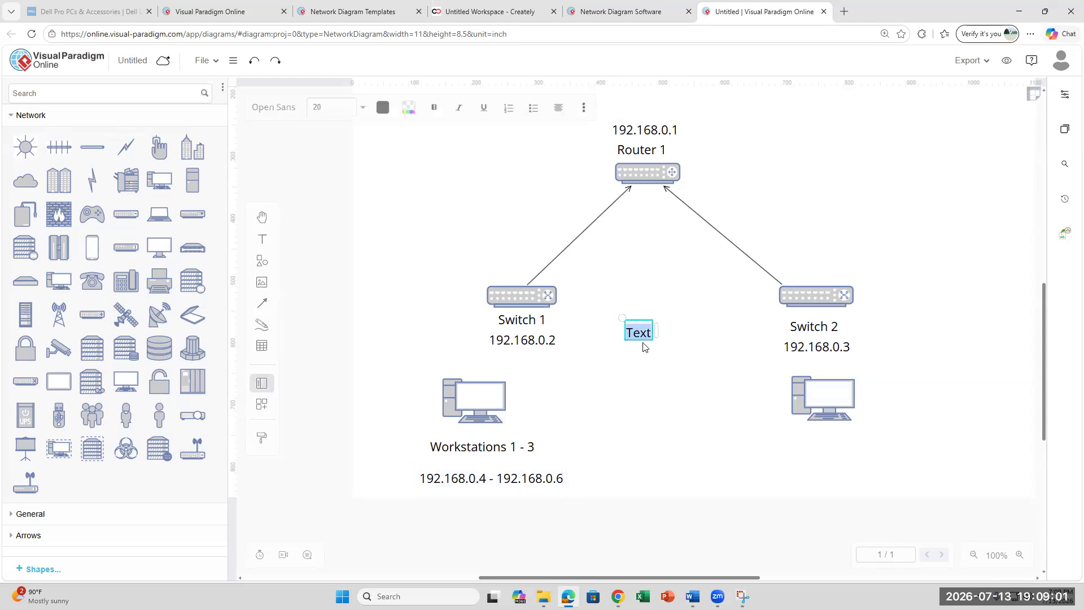
type("Workstations 4 -5")
left_click(660, 382)
left_click(651, 329)
left_click_drag(674, 334, 838, 437)
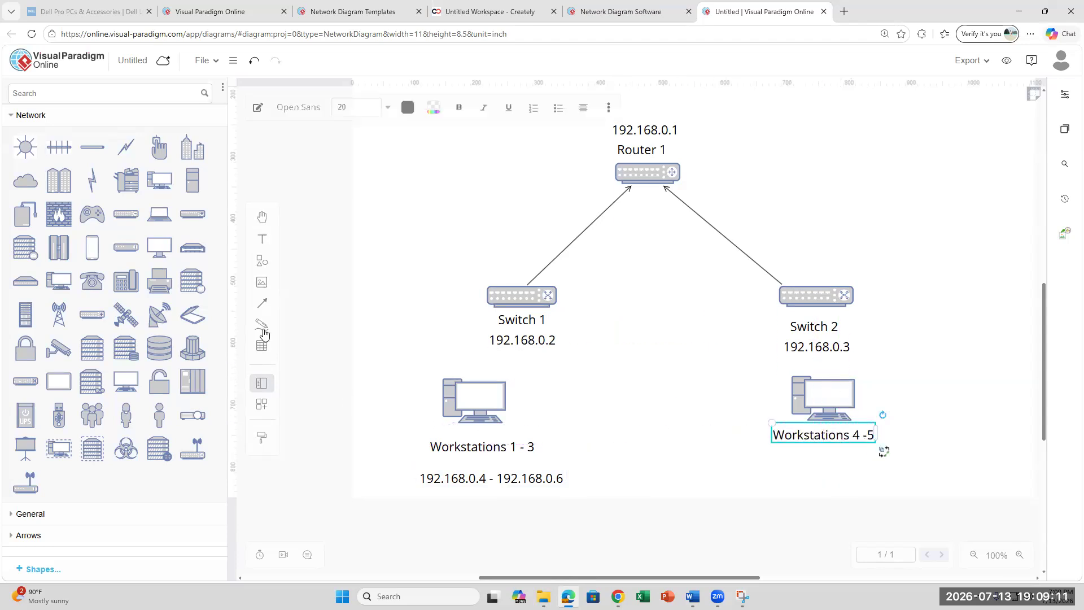
- Add a '192.168.0.7 - 192.168.0.8' label beneath Workstations 4 -5
left_click(261, 239)
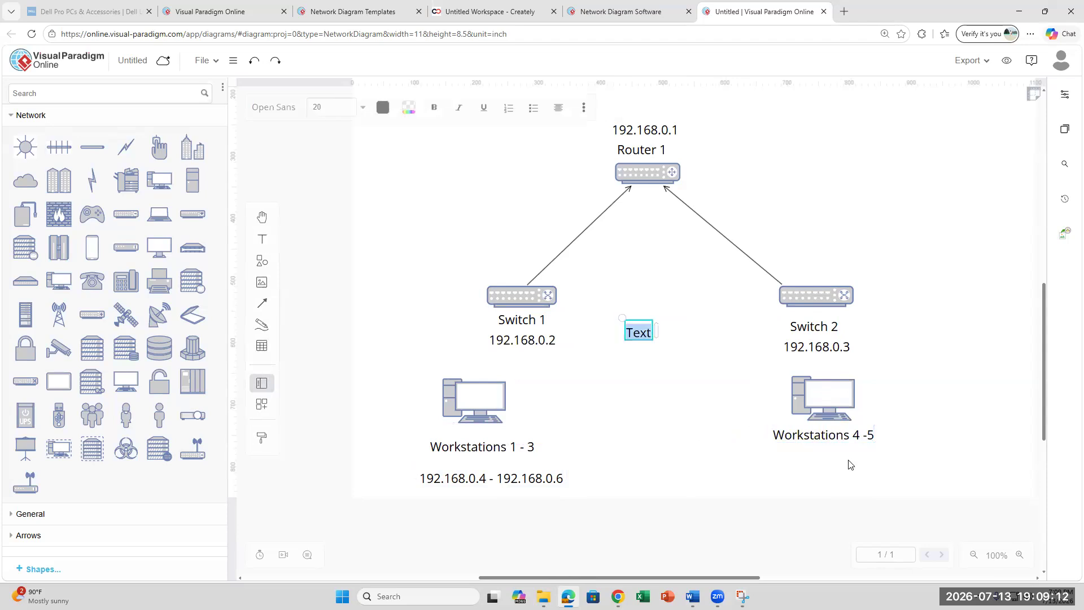
left_click(640, 331)
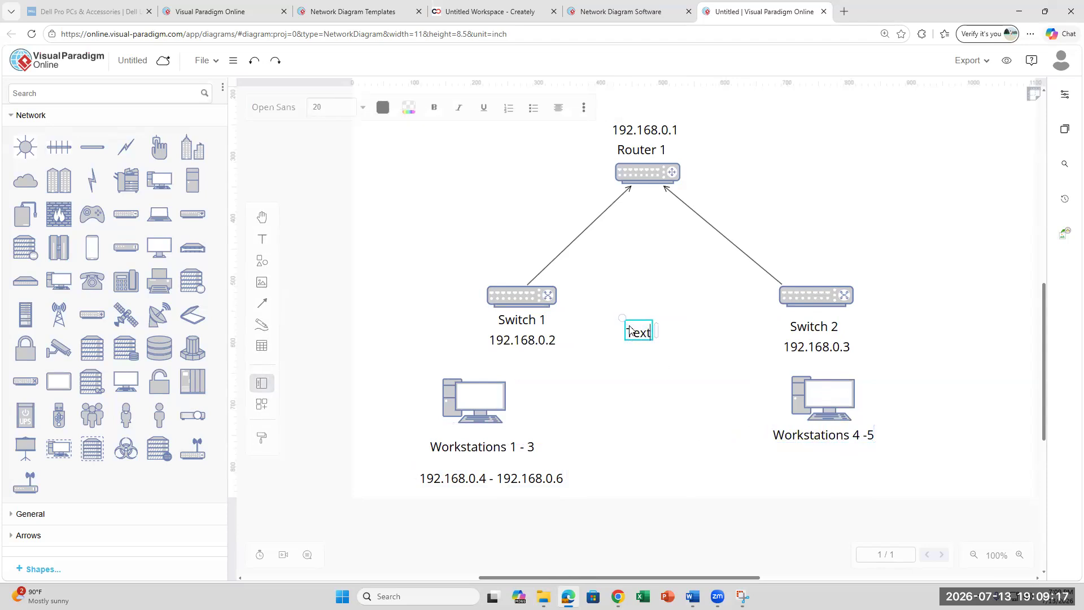
key("BackSpace")
key("BackSpace")
key("BackSpace")
key("BackSpace")
type("192.168.0.")
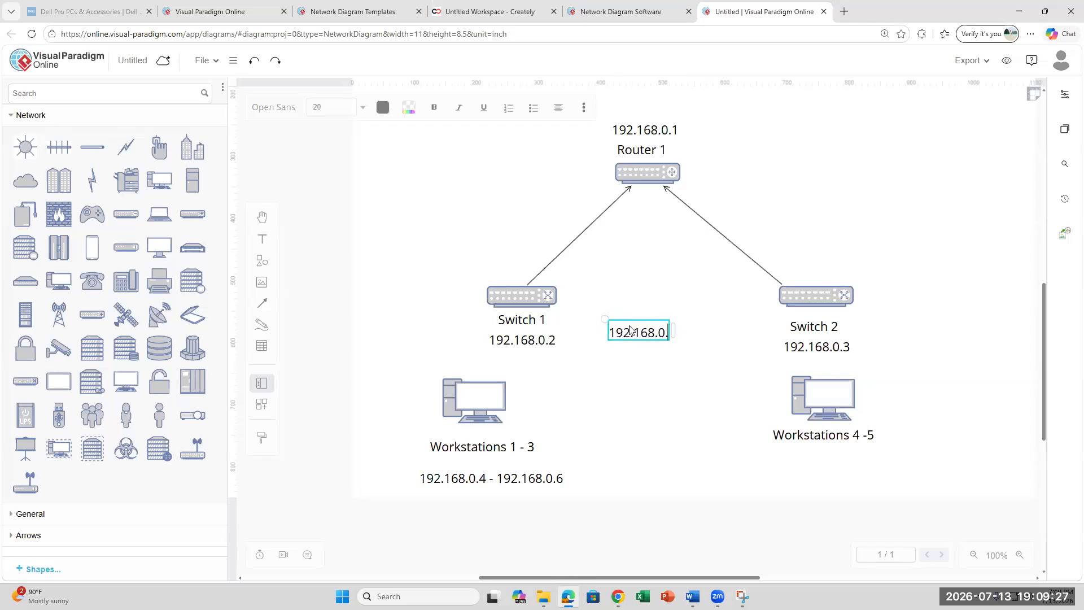
type("7 - 192.168.0.")
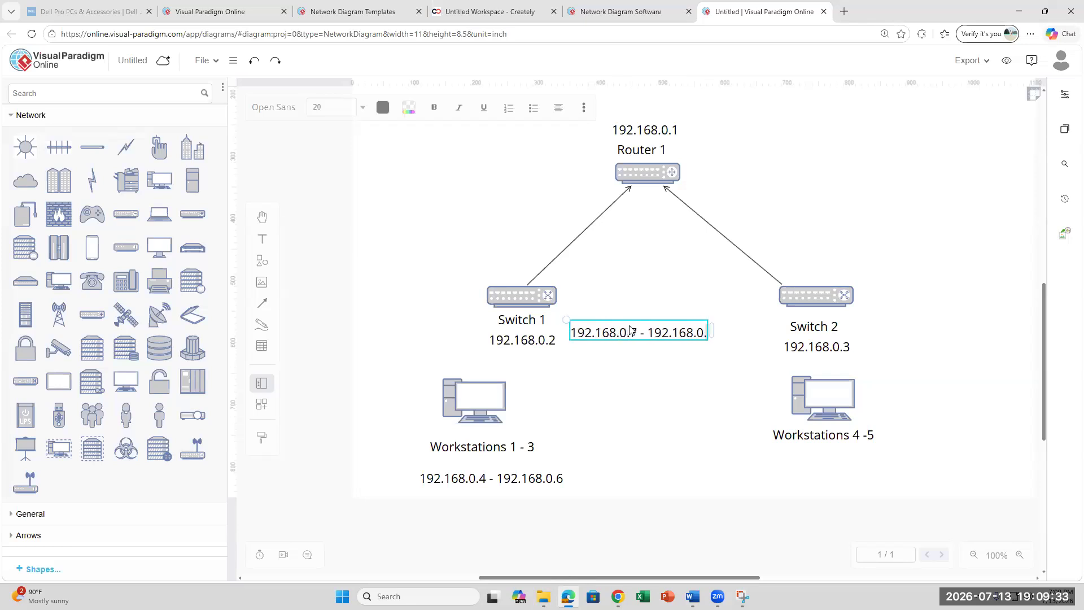
type("8")
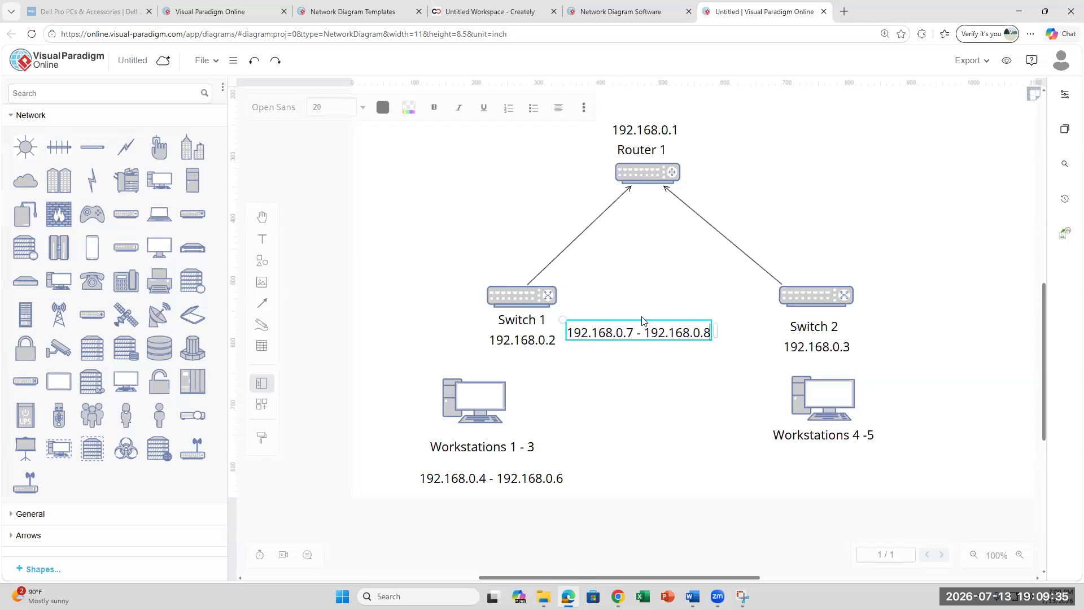
left_click_drag(644, 318, 825, 446)
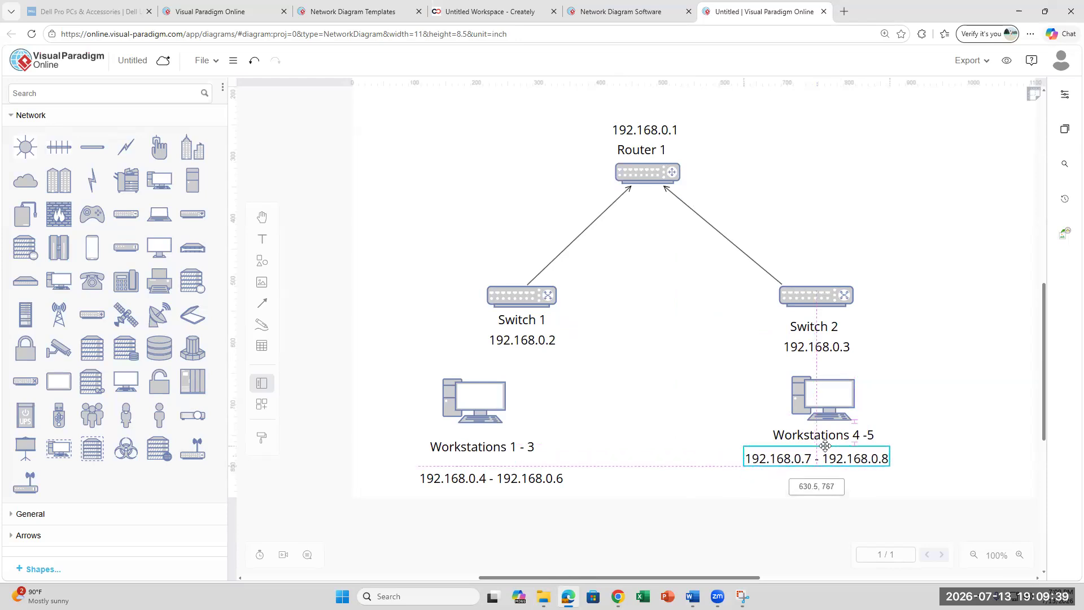
left_click_drag(825, 446, 825, 446)
left_click(266, 305)
left_click(305, 280)
- Connect Switch 1 to the Workstations 1 - 3 PC; try a Switch 2 link, then undo it
left_click_drag(472, 385, 496, 305)
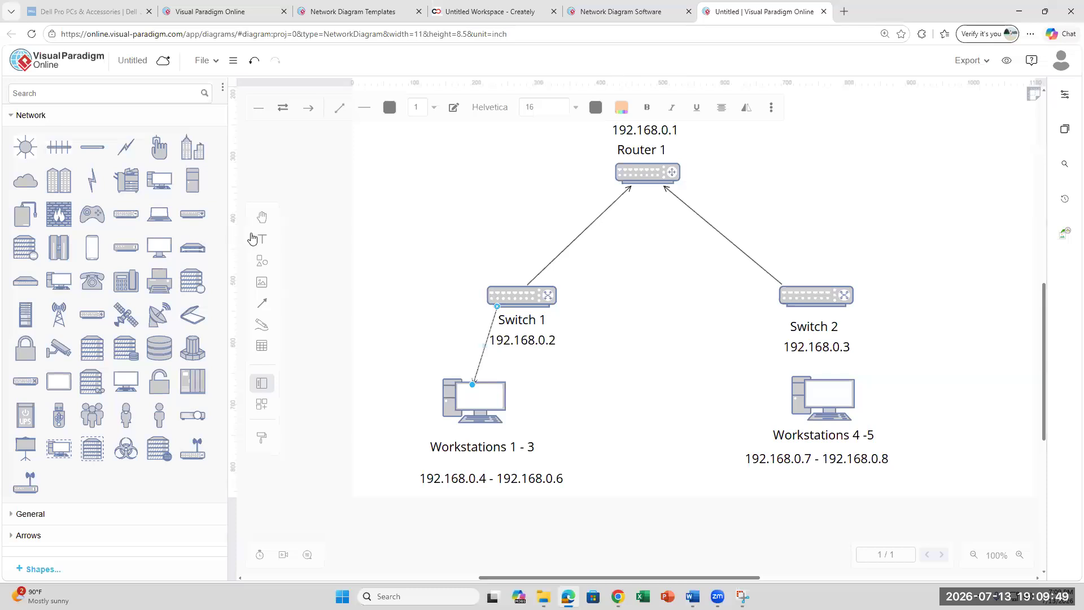
left_click(810, 404)
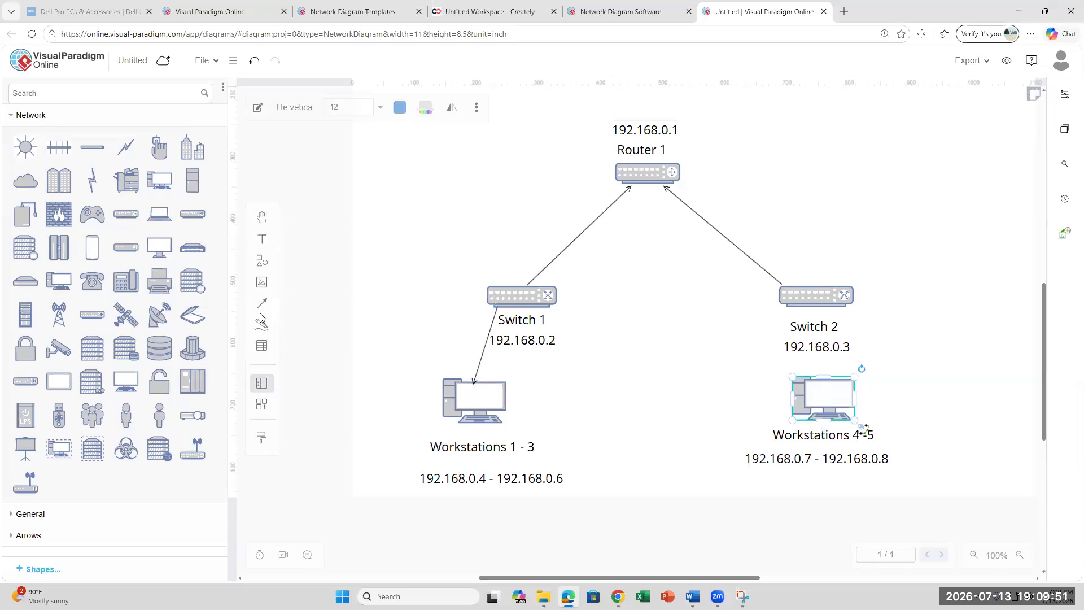
mouse_move(262, 303)
left_click(303, 278)
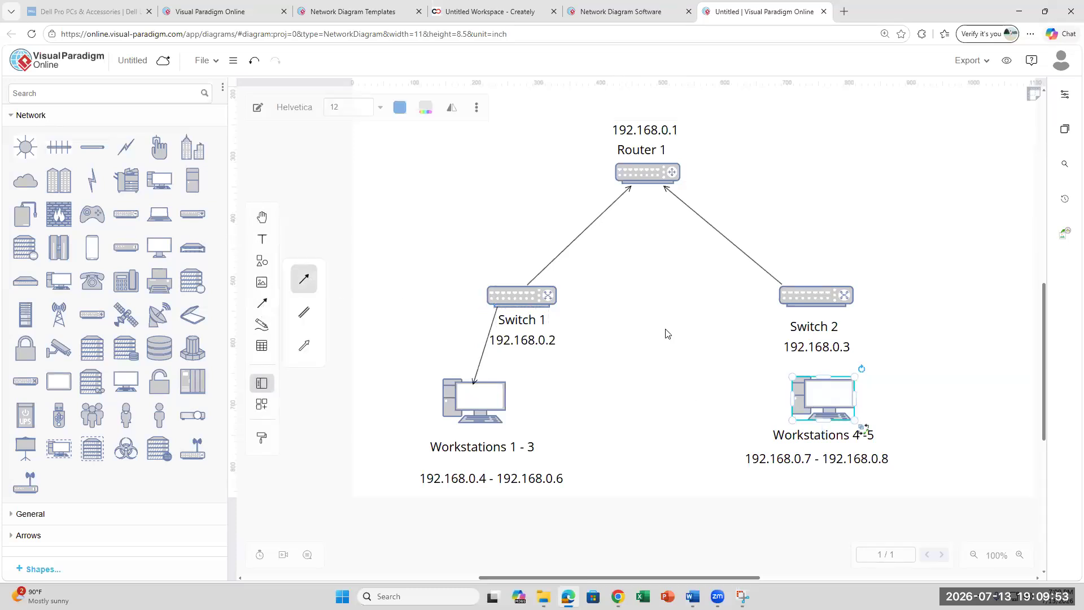
left_click(811, 374)
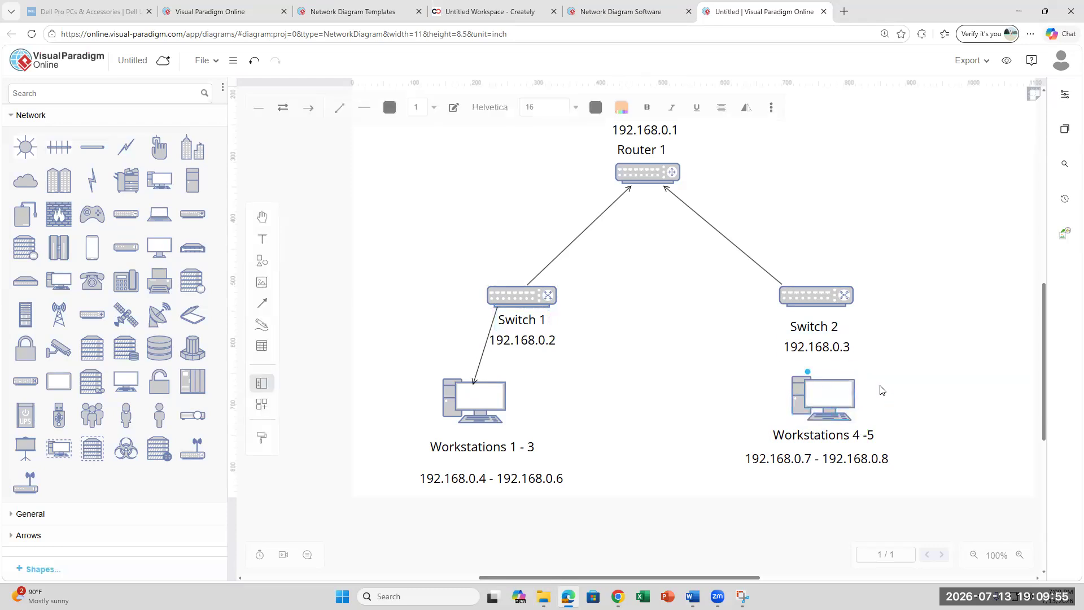
left_click_drag(809, 370, 787, 303)
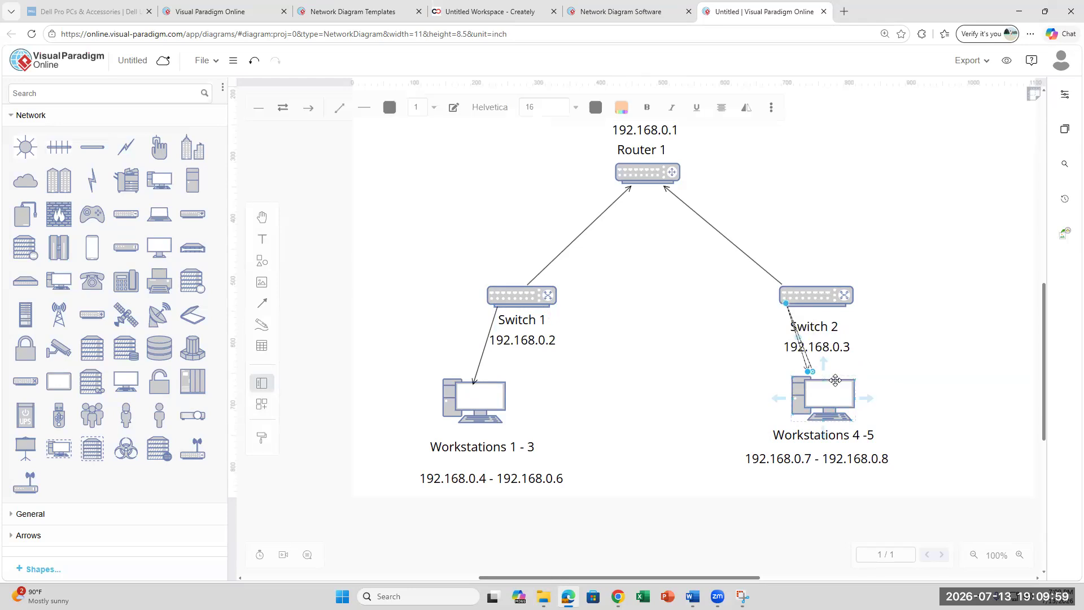
key("super+z")
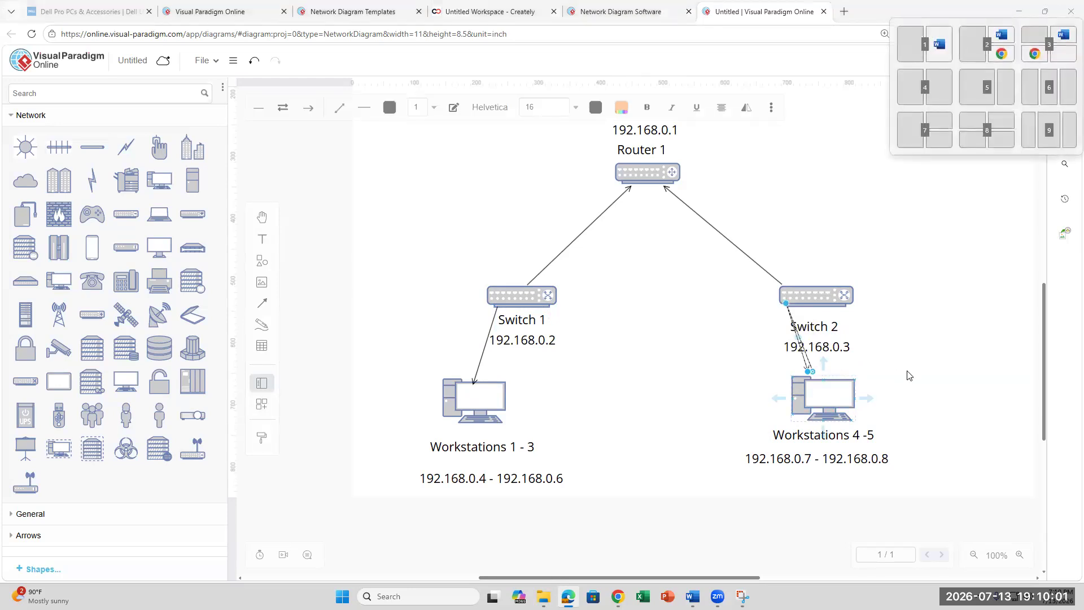
left_click(921, 359)
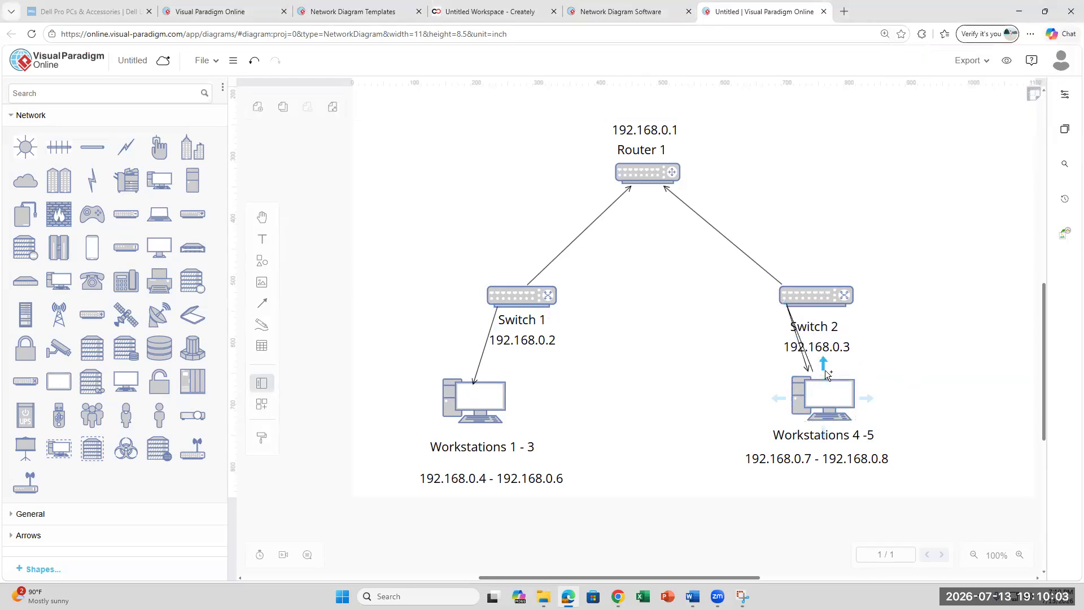
key("super+z")
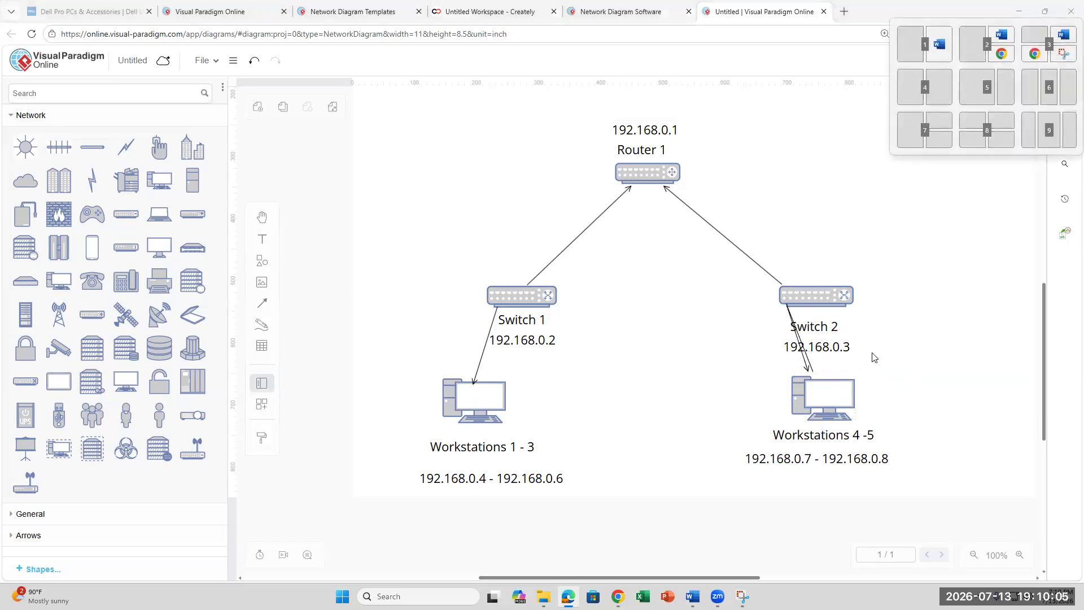
key("Escape")
- Delete the crooked Switch 2 link and draw a straight arrow from Switch 2 to Workstations 4 -5
left_click(806, 358)
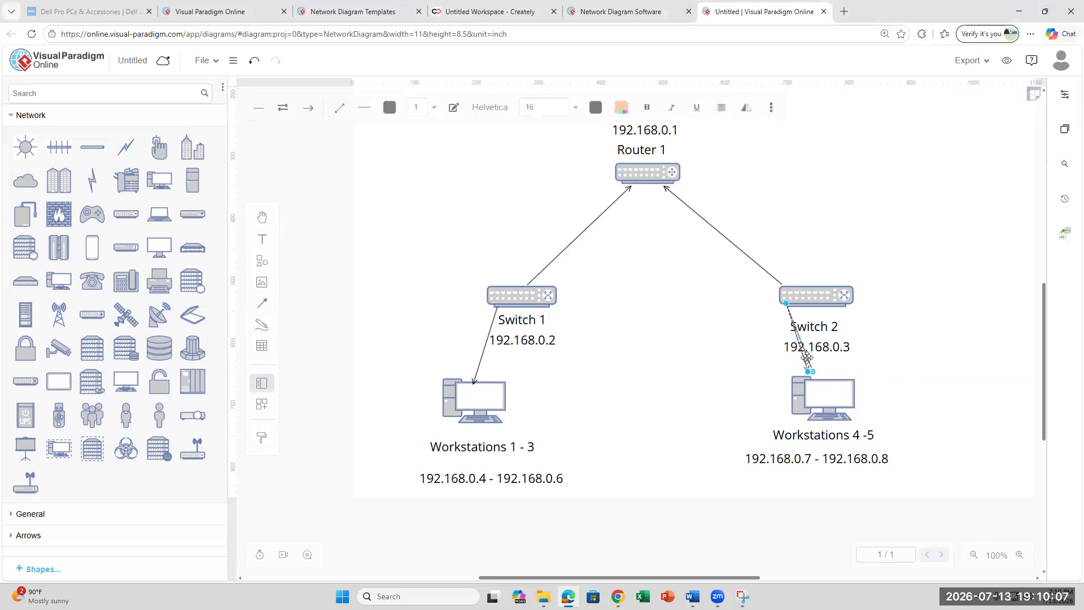
key("Delete")
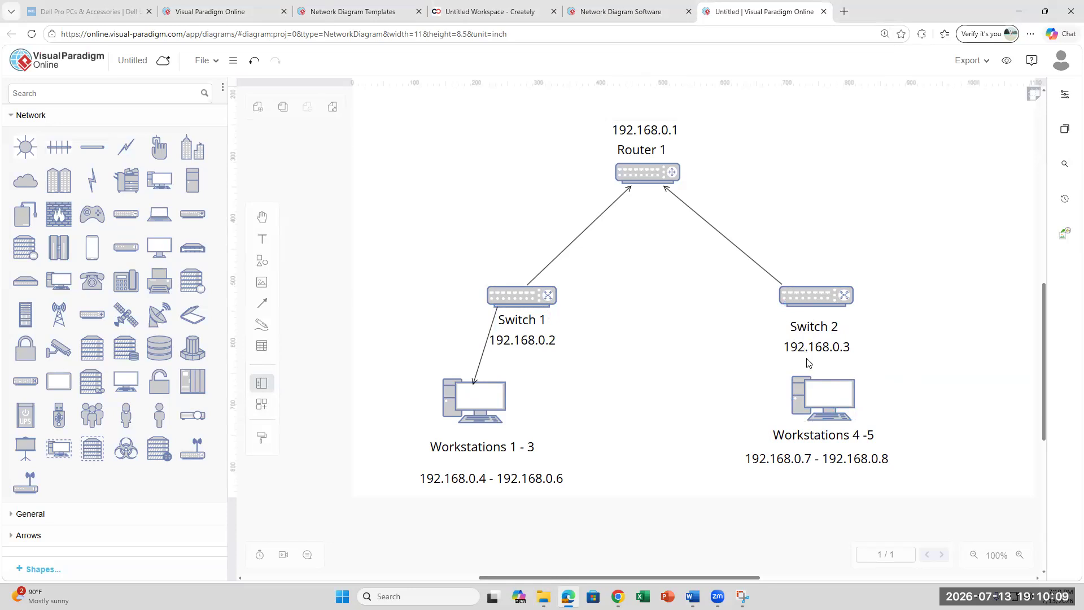
left_click(262, 303)
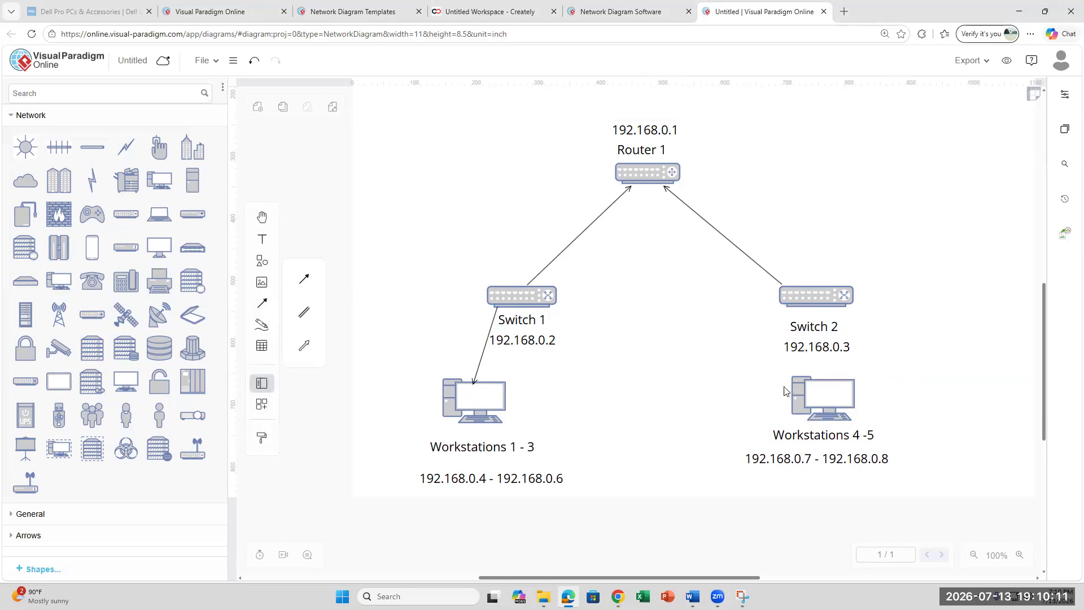
left_click(845, 300)
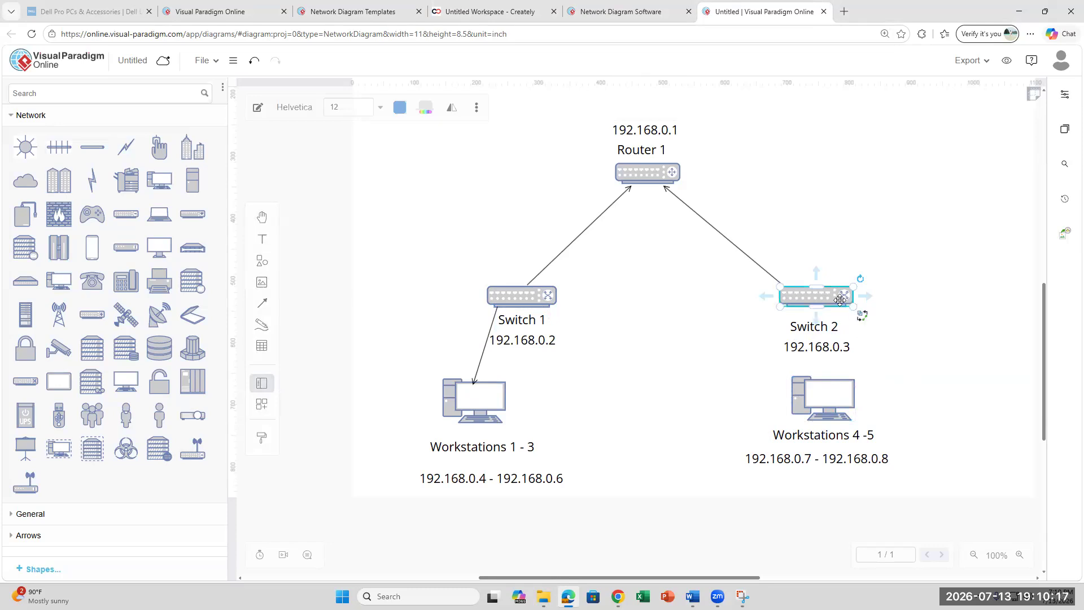
mouse_move(258, 304)
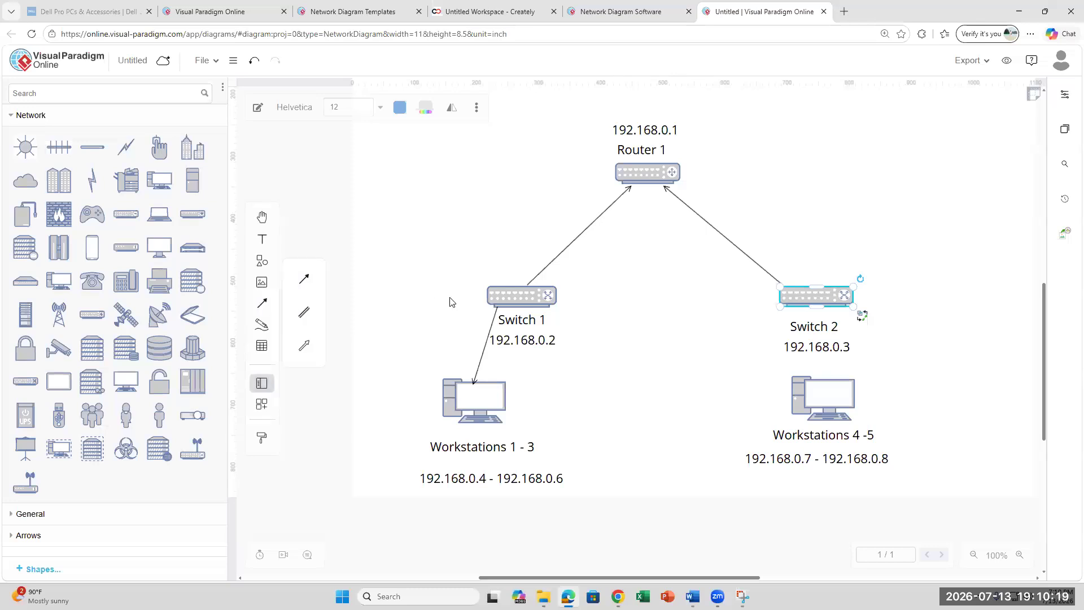
left_click(304, 279)
mouse_move(846, 314)
left_mouse_down()
mouse_move(862, 386)
mouse_move(821, 376)
left_mouse_up()
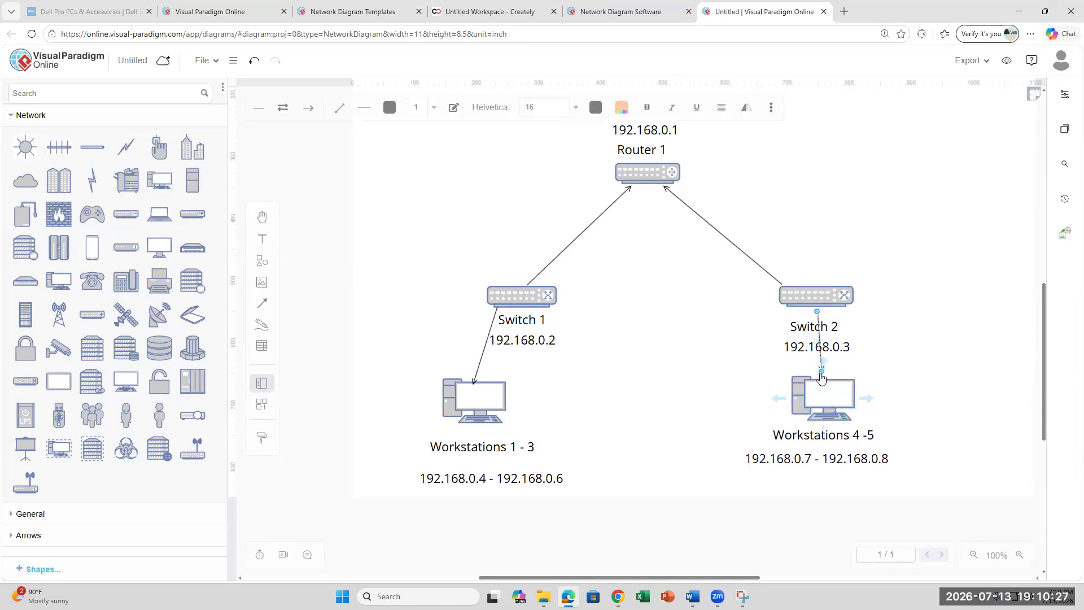
left_click(965, 417)
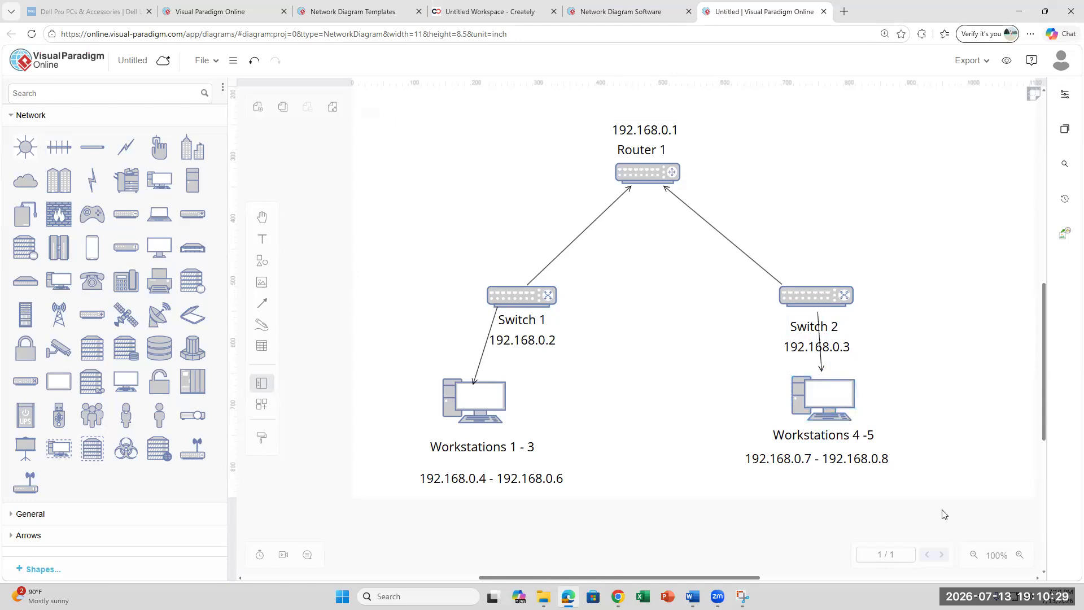
- Reattach the Switch 2 arrow's end to the workstation's top-right
left_click(822, 374)
left_click_drag(821, 374, 852, 374)
left_click(927, 408)
- Shift the Switch 2 and 192.168.0.3 labels left, then bring up the Word lab document
left_click(801, 325)
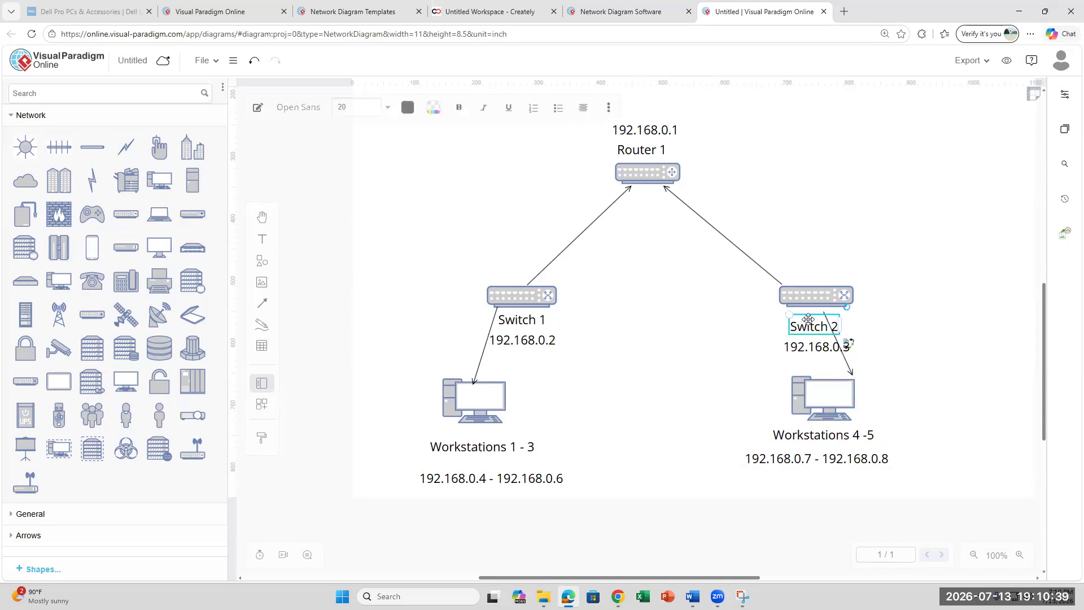
left_click_drag(810, 326, 783, 339)
left_click(803, 338)
left_click(926, 395)
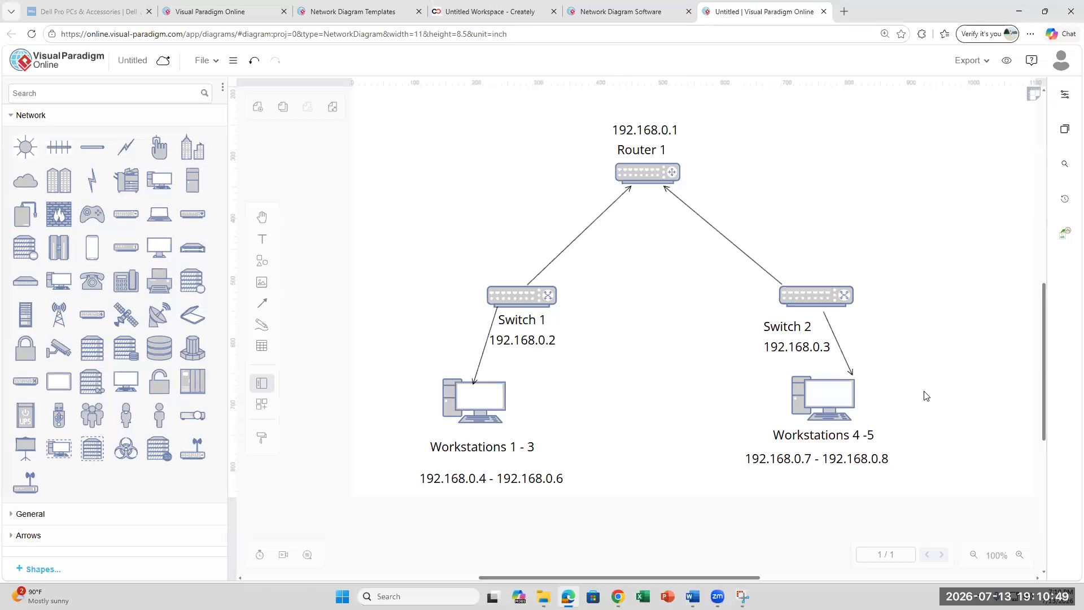
left_click(693, 596)
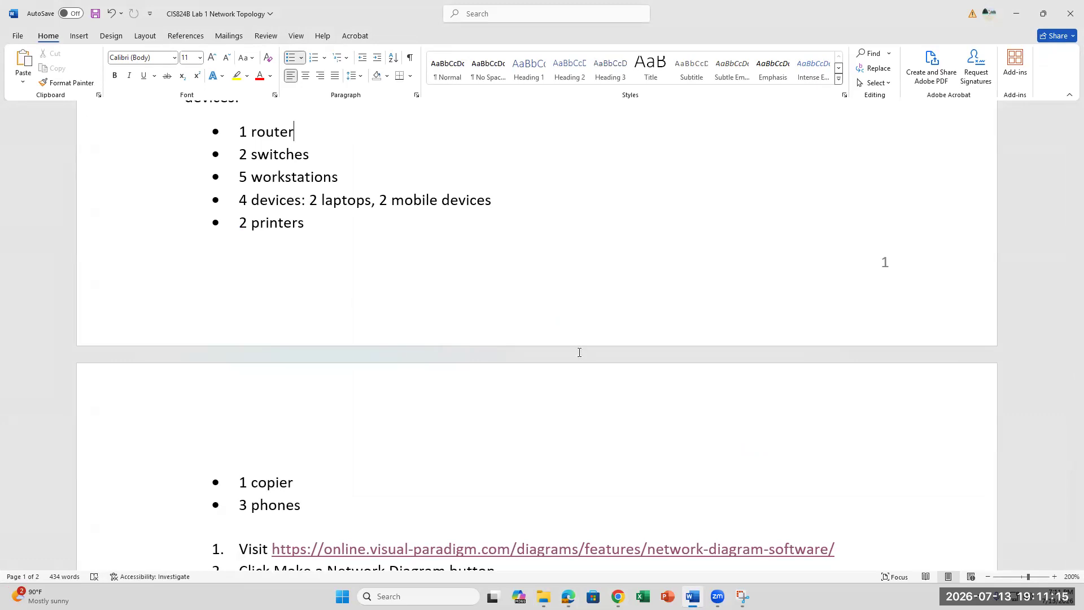
- Review the required devices in the Word document and Canvas page, ending back on the diagram
mouse_move(695, 594)
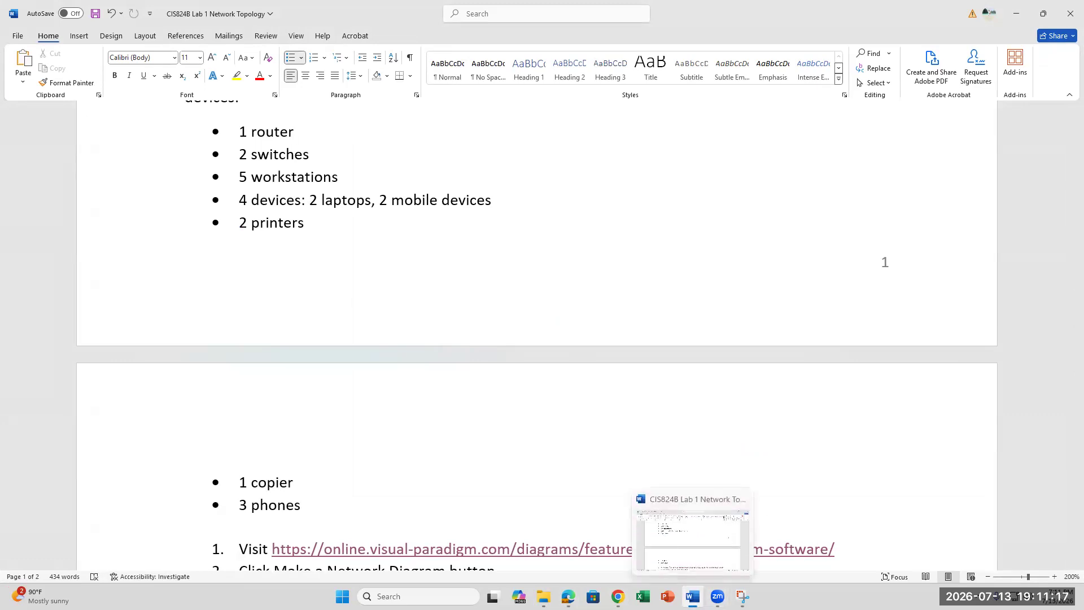
left_click(617, 596)
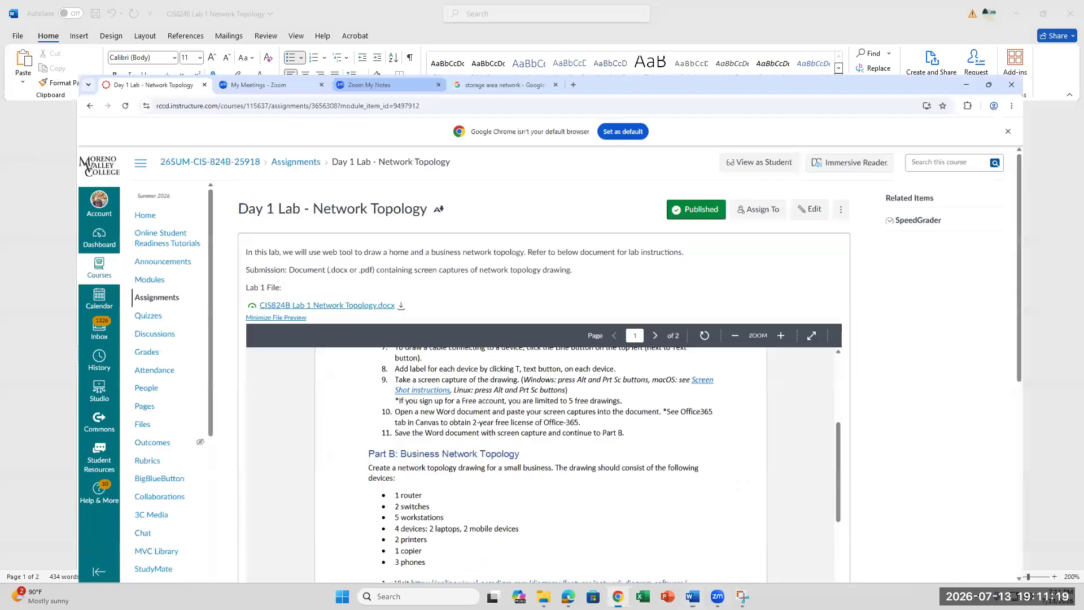
left_click(568, 596)
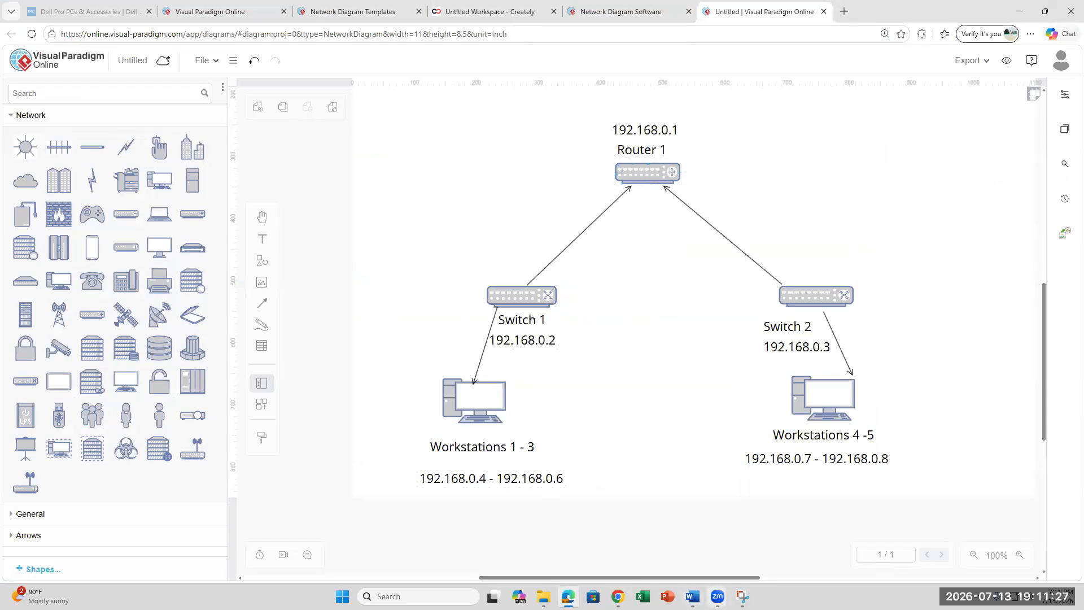
left_click(692, 596)
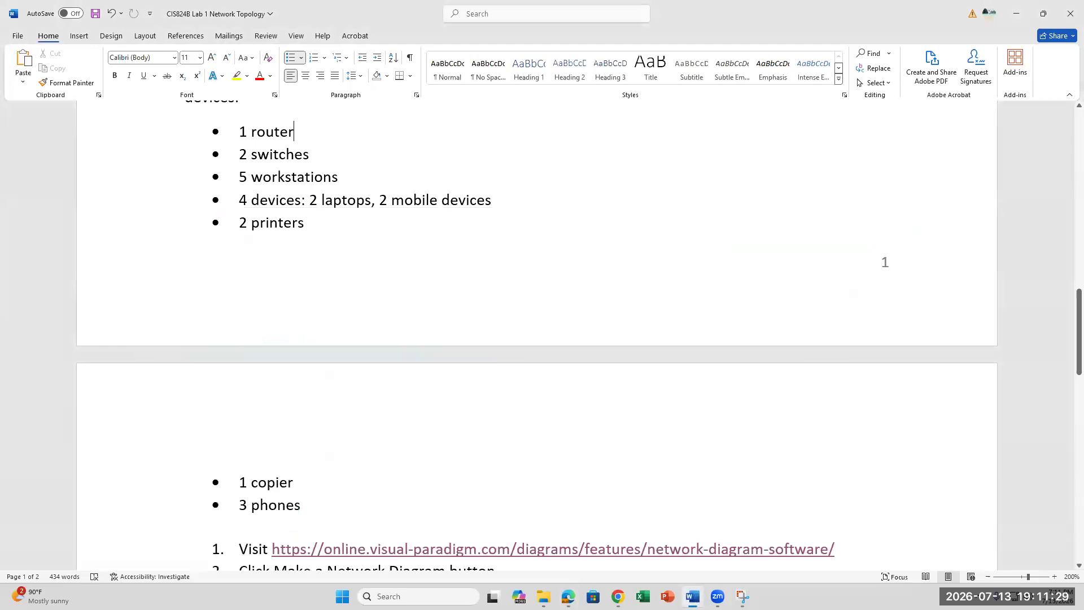
key("alt+Tab")
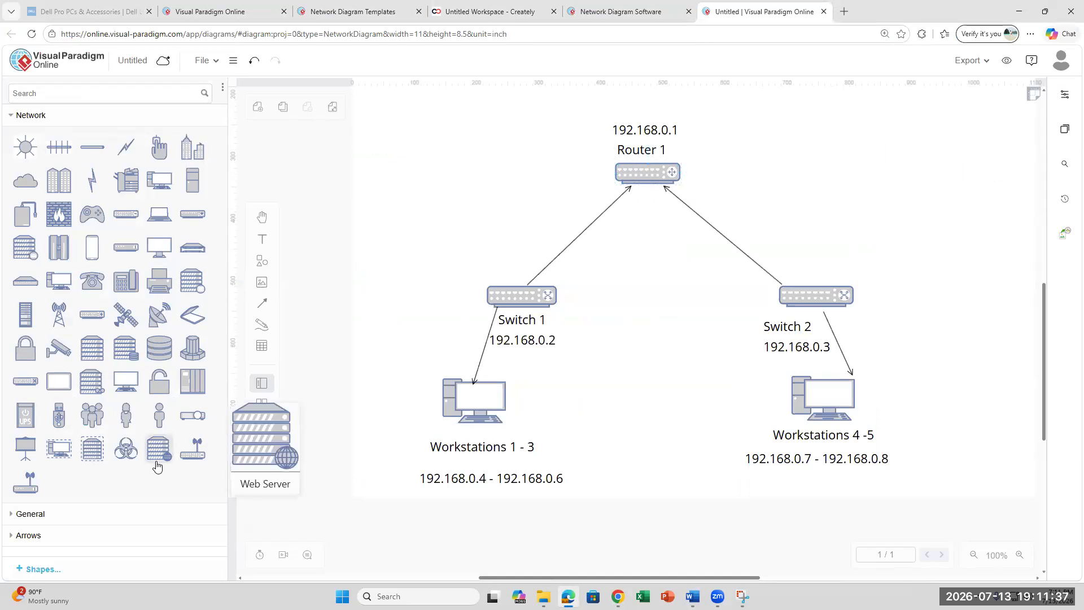
mouse_move(24, 492)
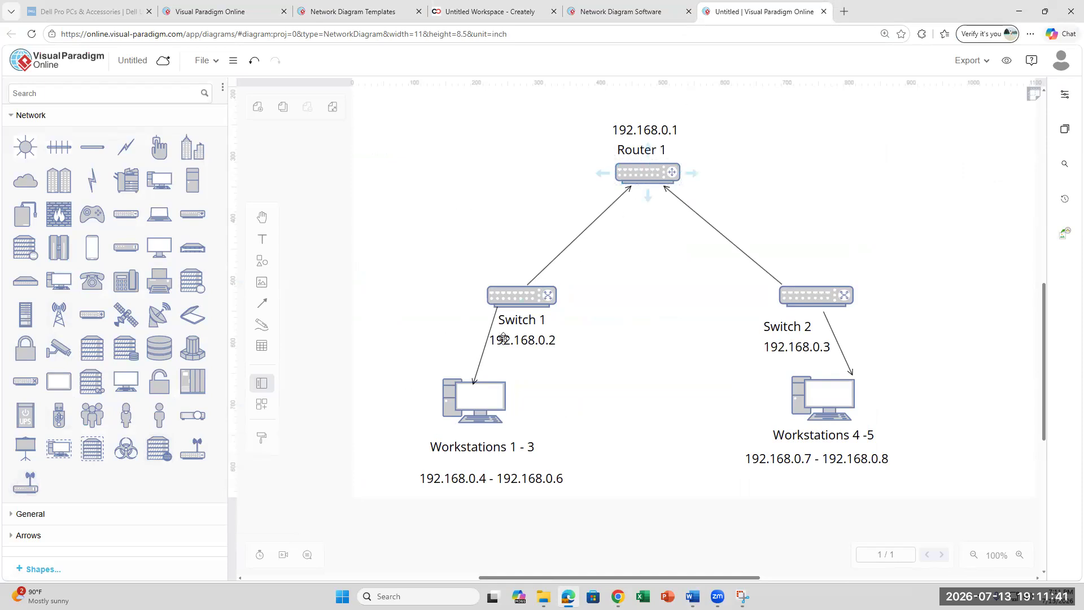
left_click(693, 596)
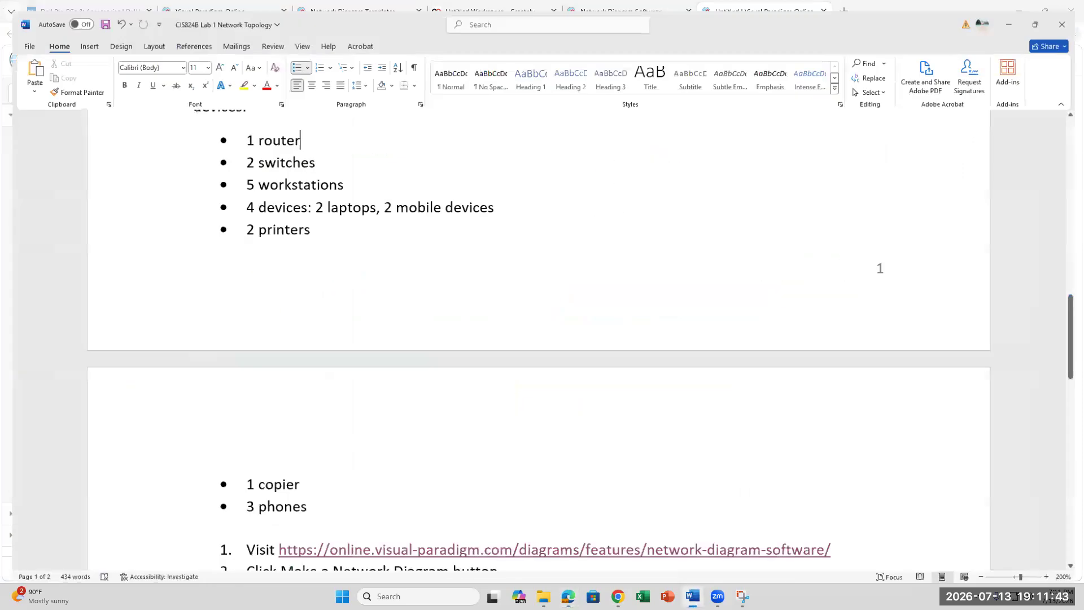
left_click(692, 596)
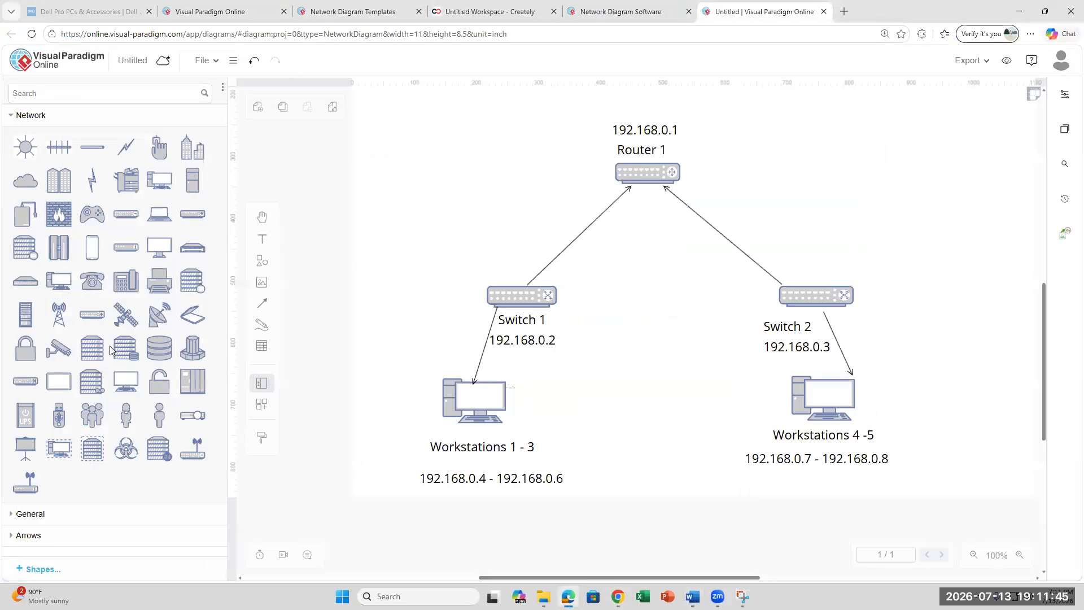
- Place a laptop at the upper left and a mobile phone right of Router 1, adjusting both positions
mouse_move(165, 219)
left_click_drag(165, 219, 473, 214)
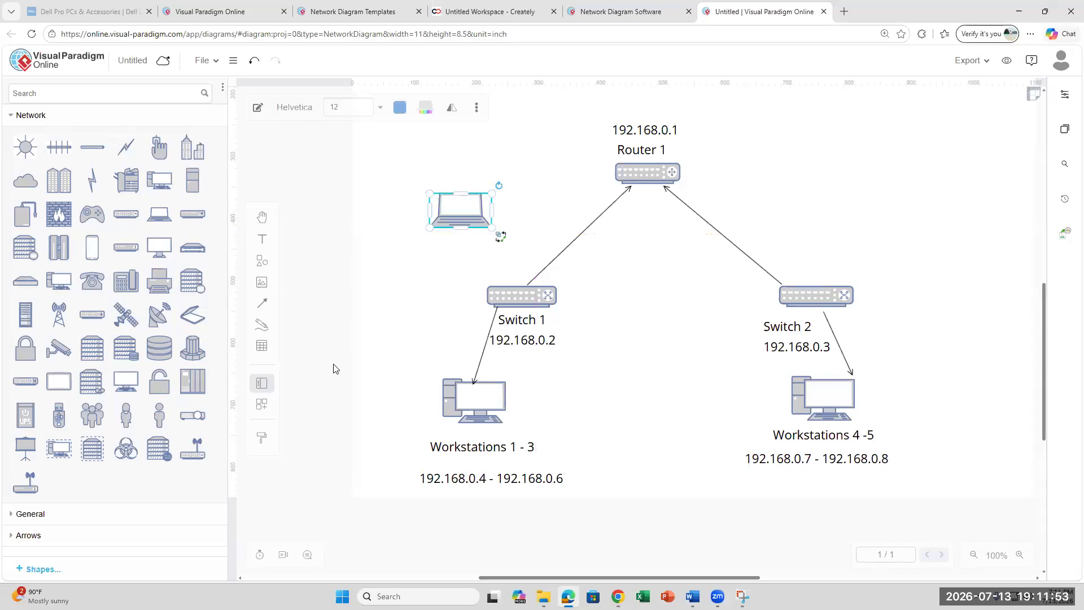
mouse_move(97, 252)
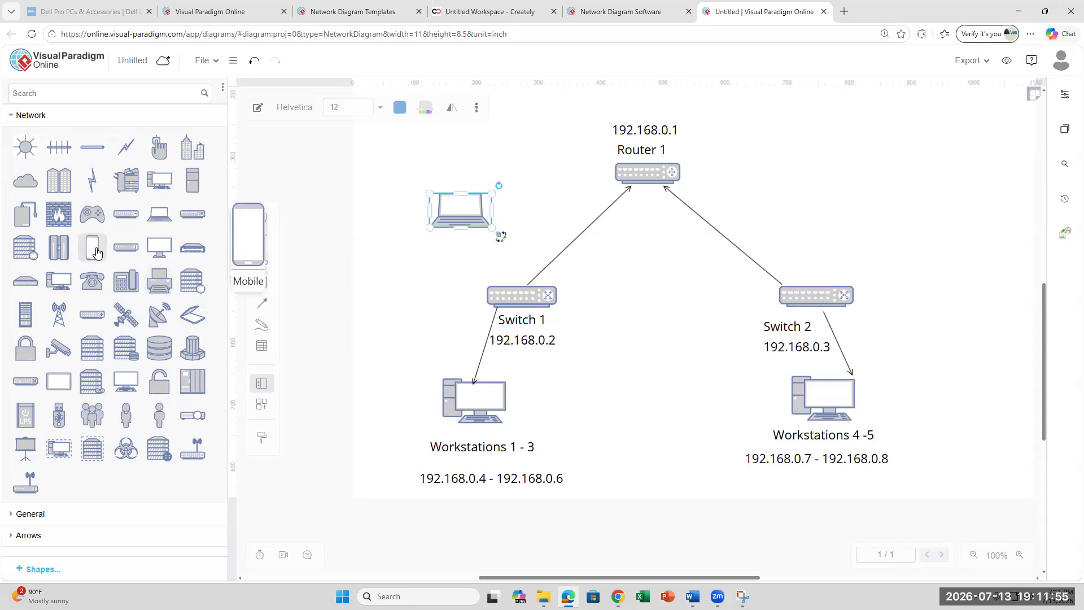
left_click_drag(93, 257, 793, 218)
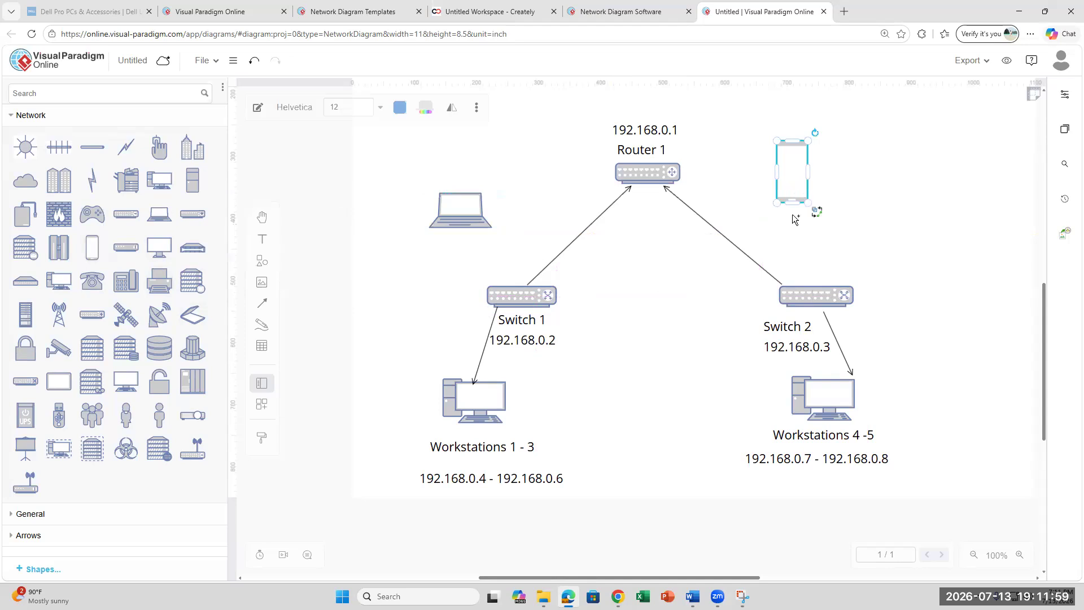
left_click_drag(799, 178, 722, 271)
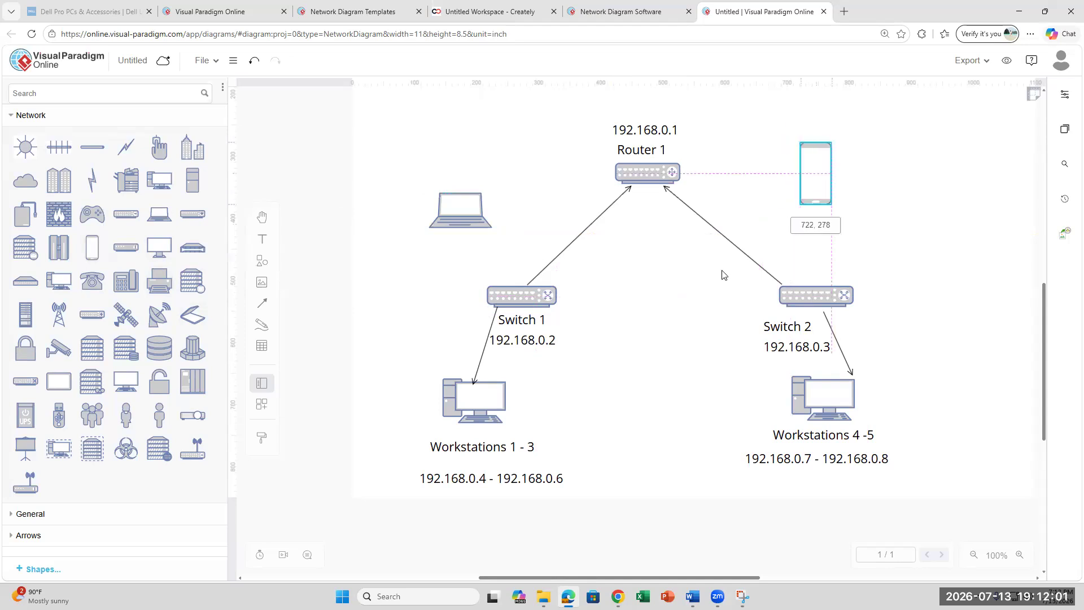
left_click_drag(461, 209, 458, 185)
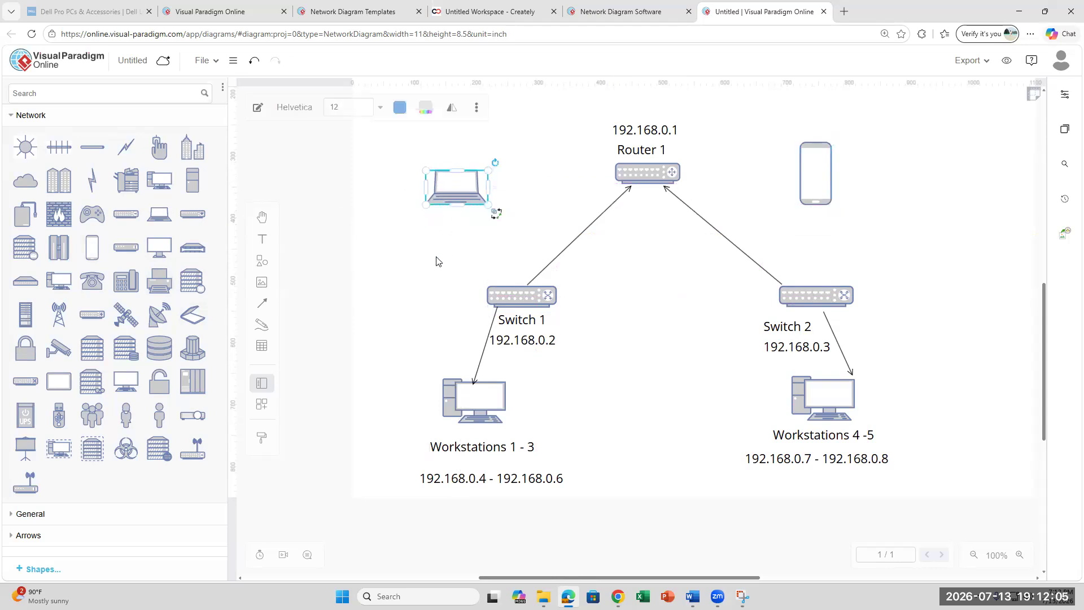
left_click(468, 221)
- Put a 'Laptop 1 - 2' label beneath the laptop and type a '192.168.0.9 - 192.168.0.10' label
left_click(261, 239)
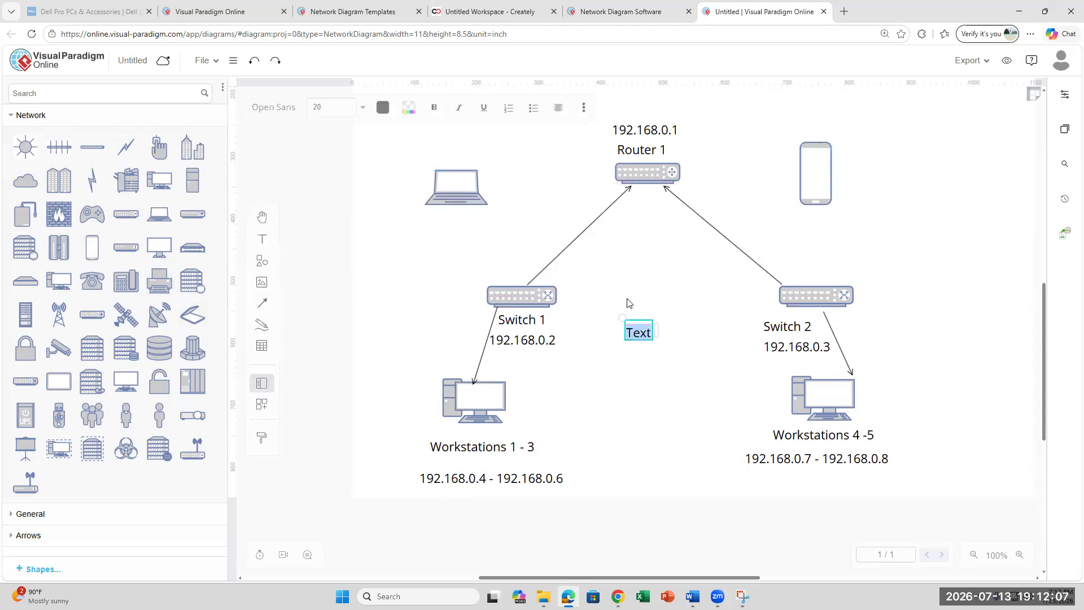
type("Laptop 1")
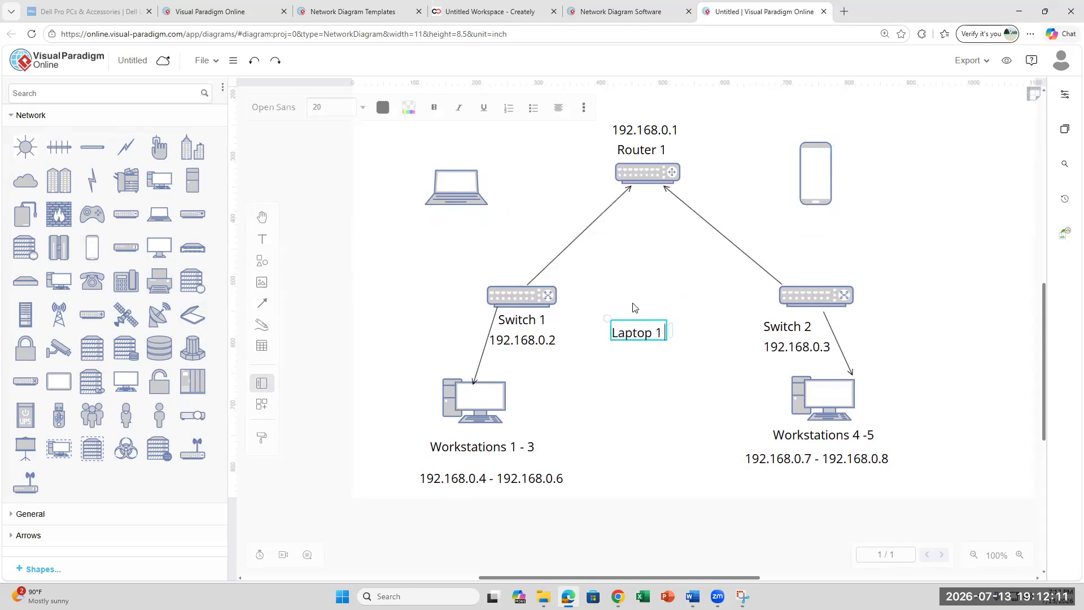
type(" - 2")
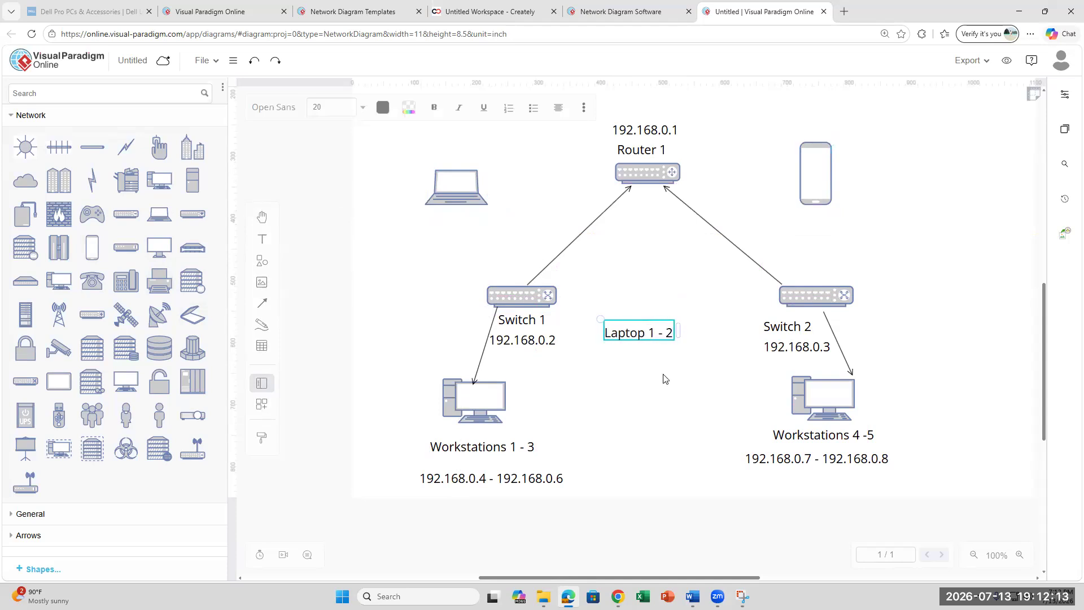
left_click(672, 373)
left_click_drag(651, 326, 468, 219)
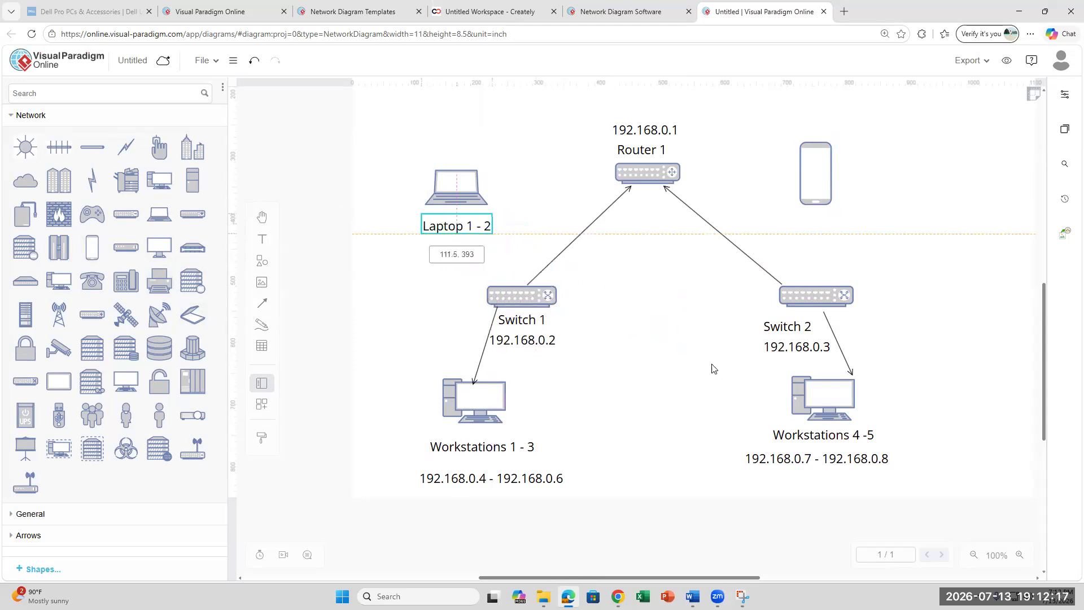
left_click(262, 239)
type("192.168.0")
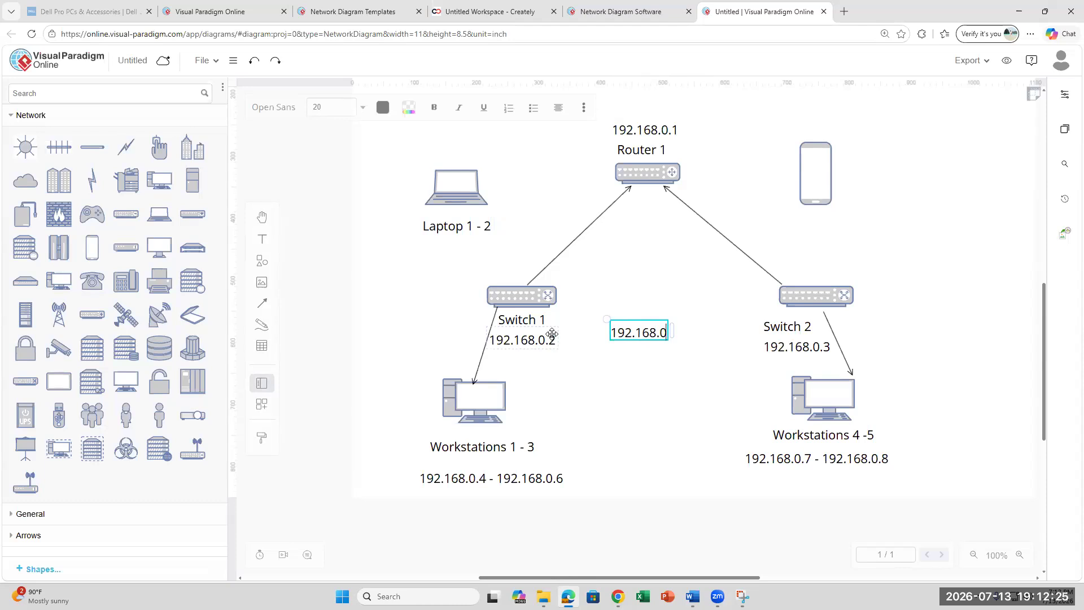
type(".")
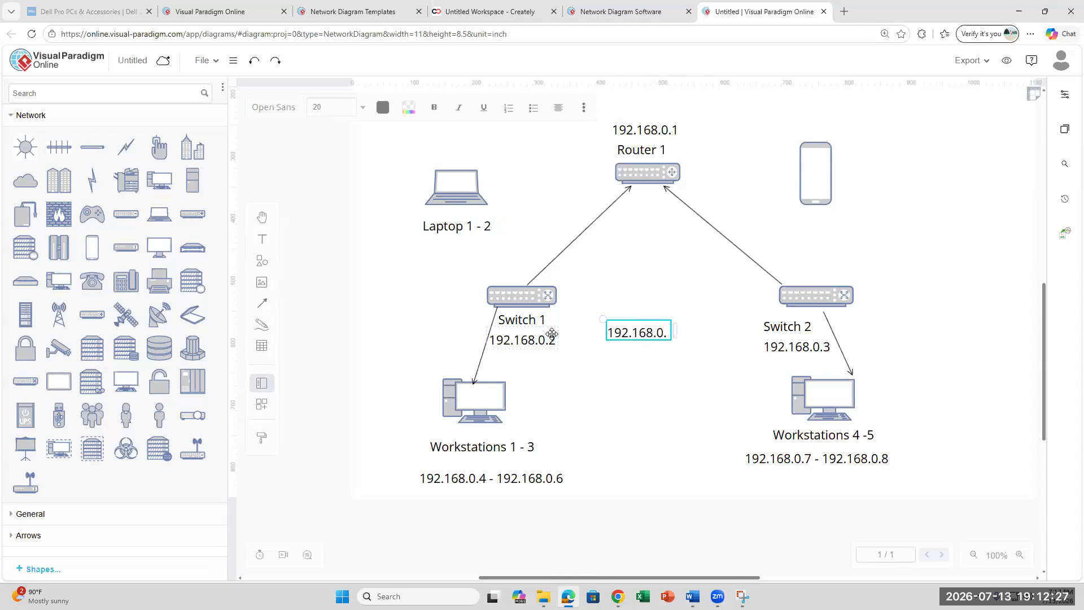
type("9 - 192.168.0.10")
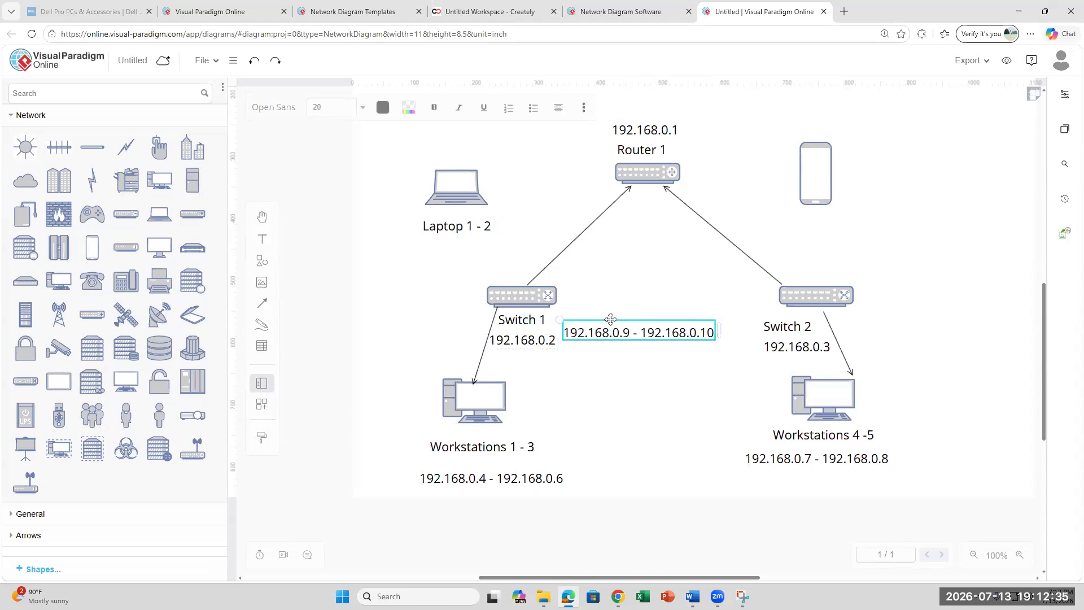
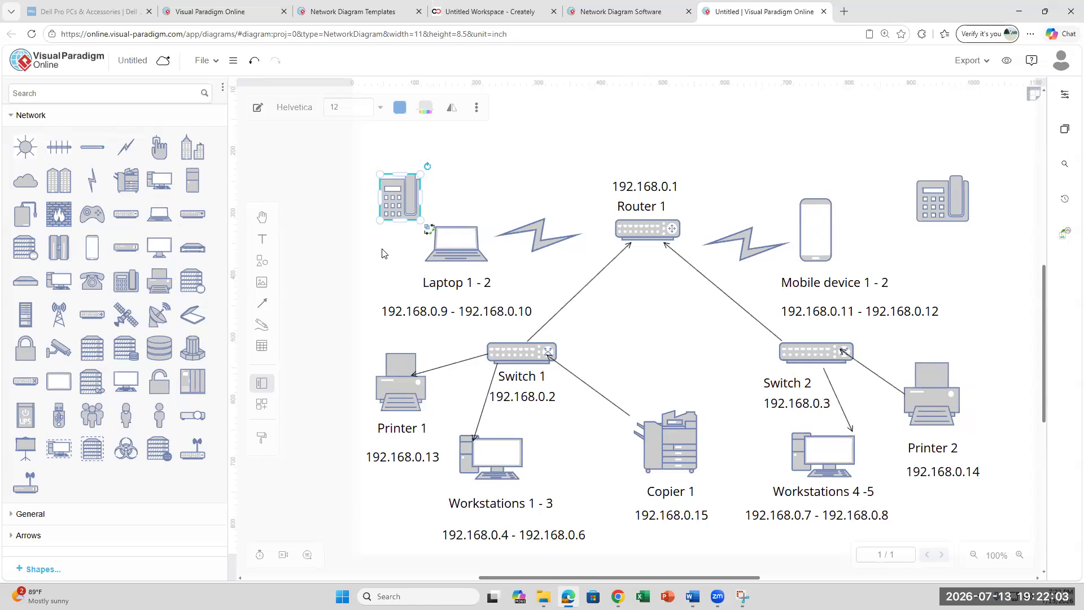
- Add a 'Phone 1 - 2' text label and position it under the left phone icon
left_click(262, 239)
left_click(640, 330)
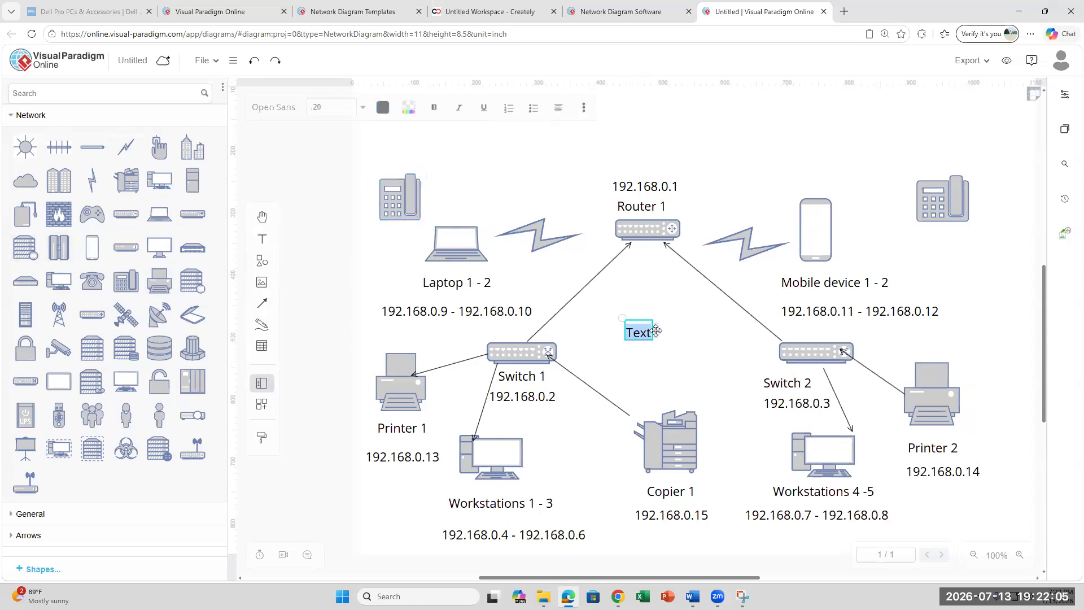
type("P")
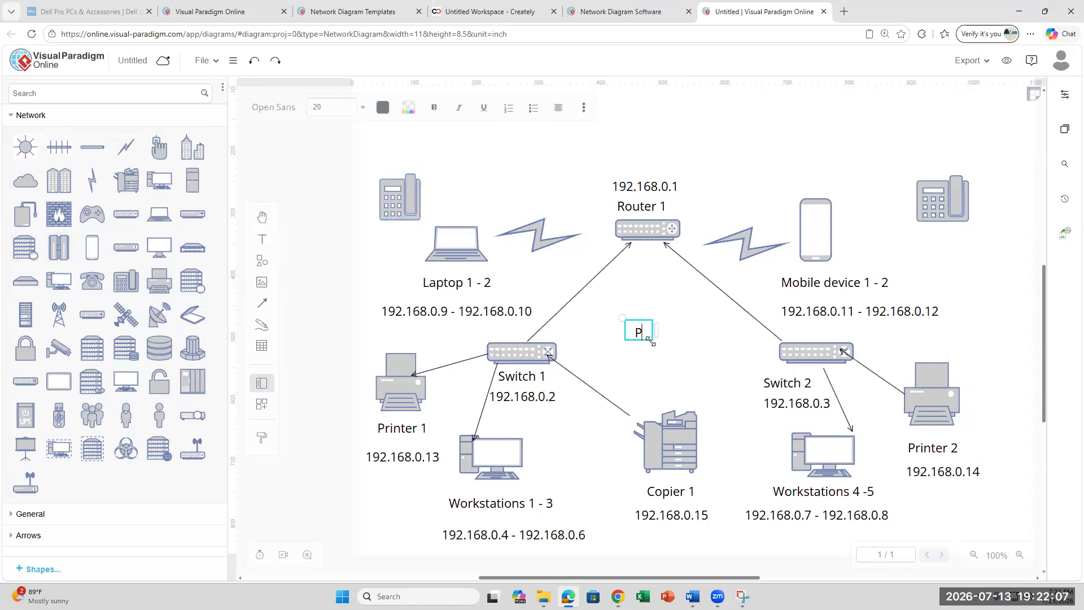
type("hone 1 - 2")
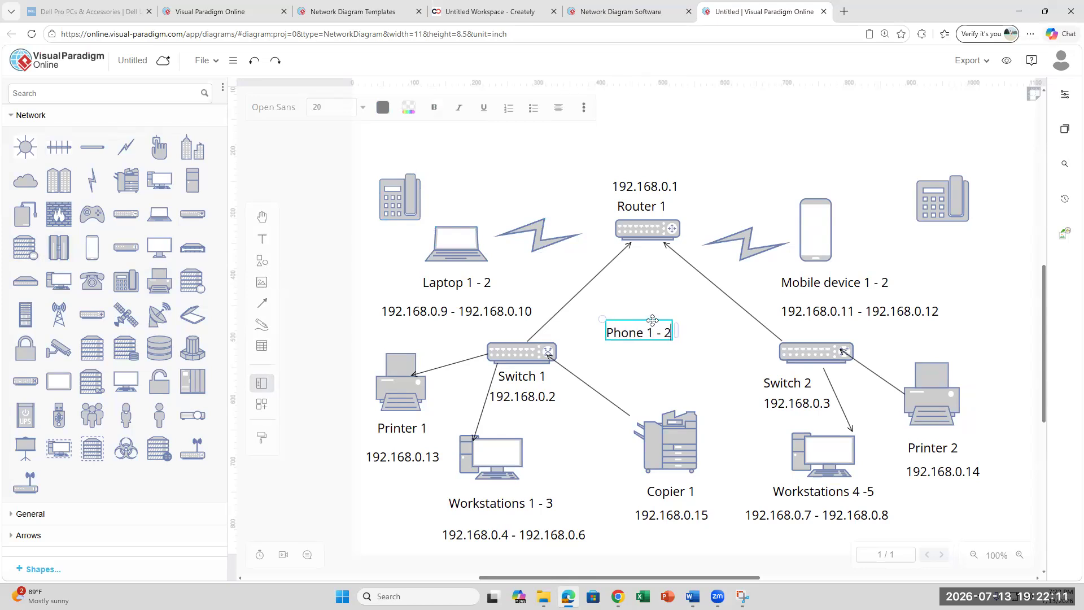
left_click_drag(652, 320, 466, 190)
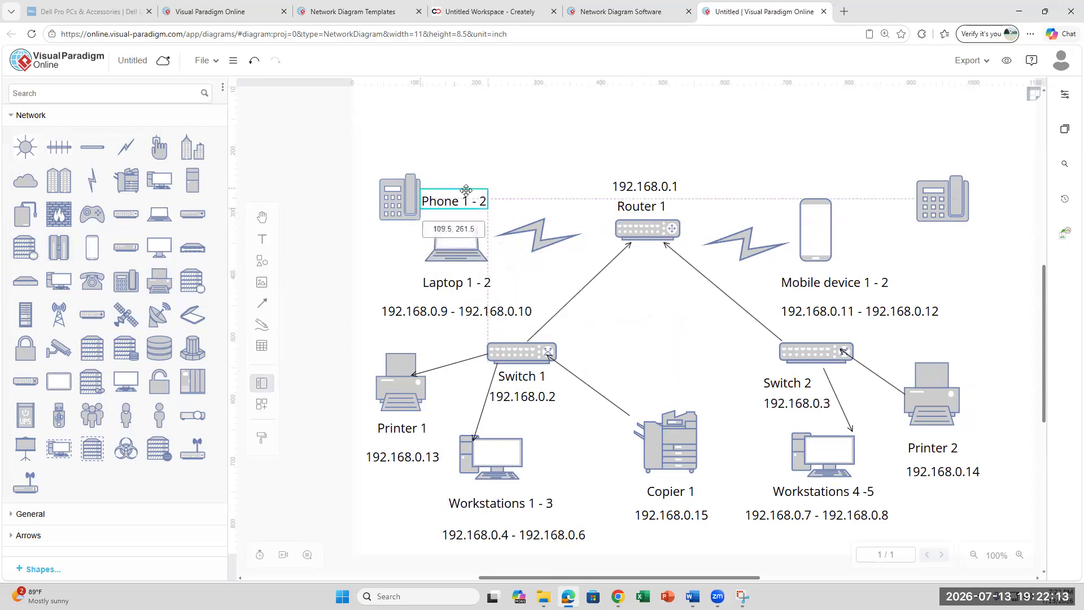
left_click_drag(396, 182, 404, 135)
left_click_drag(457, 199, 422, 194)
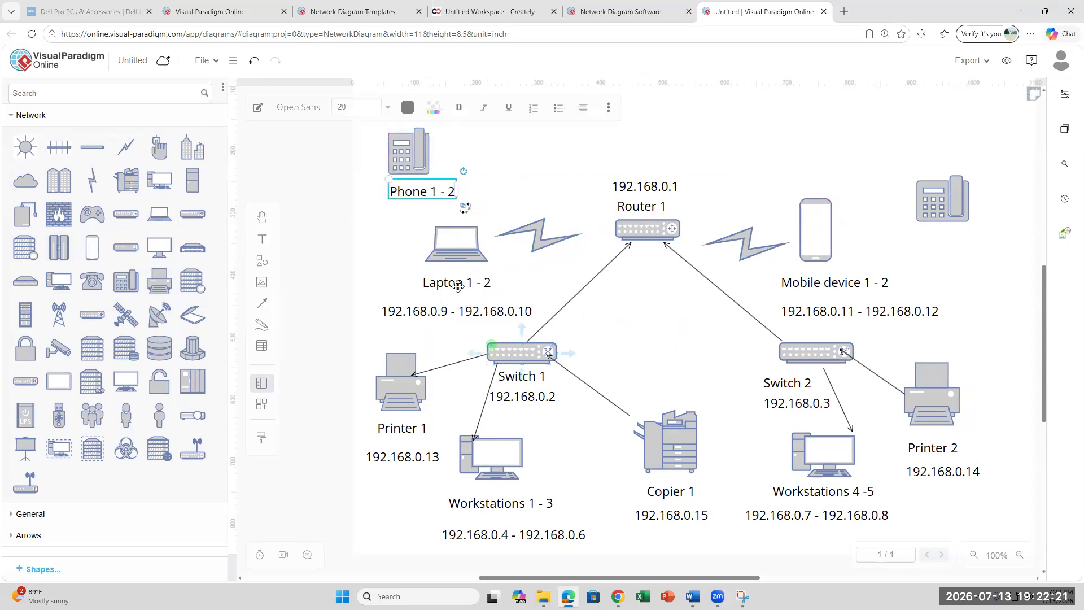
- Move the laptop up right with its 'Laptop 1 - 2' and IP labels, shrinking the lightning bolt
left_click(462, 254)
left_click_drag(457, 227, 505, 163)
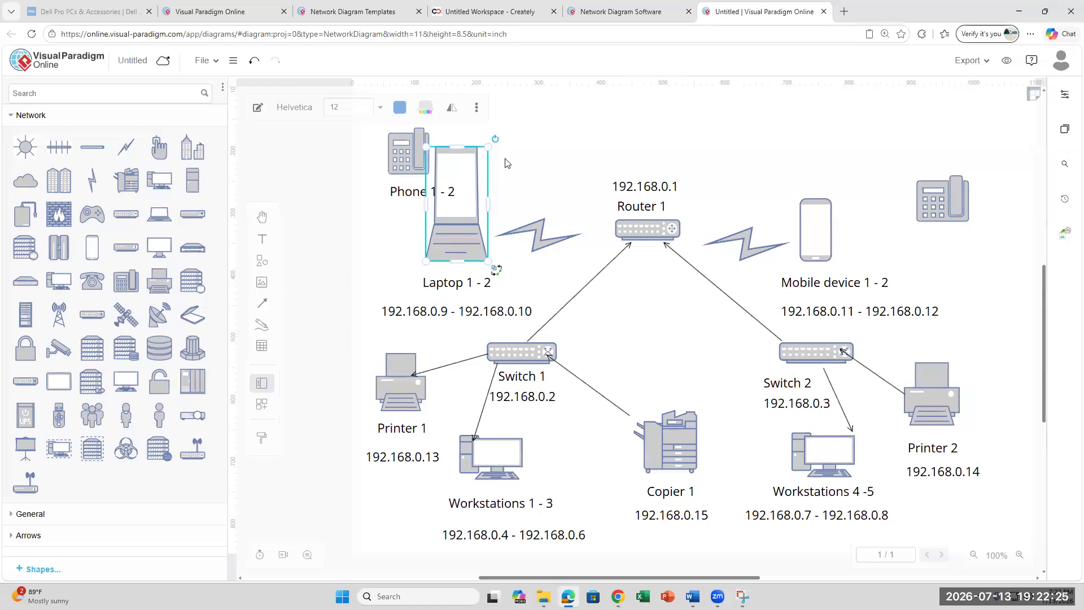
key("ctrl+z")
left_click_drag(464, 247, 528, 193)
left_click(439, 279)
left_click(538, 237)
left_click_drag(496, 253, 542, 244)
left_click_drag(480, 280, 544, 199)
left_click_drag(459, 315, 584, 213)
left_click(567, 228)
- Move the phone icon and its 'Phone 1 - 2' label down to the lower left
left_click(410, 165)
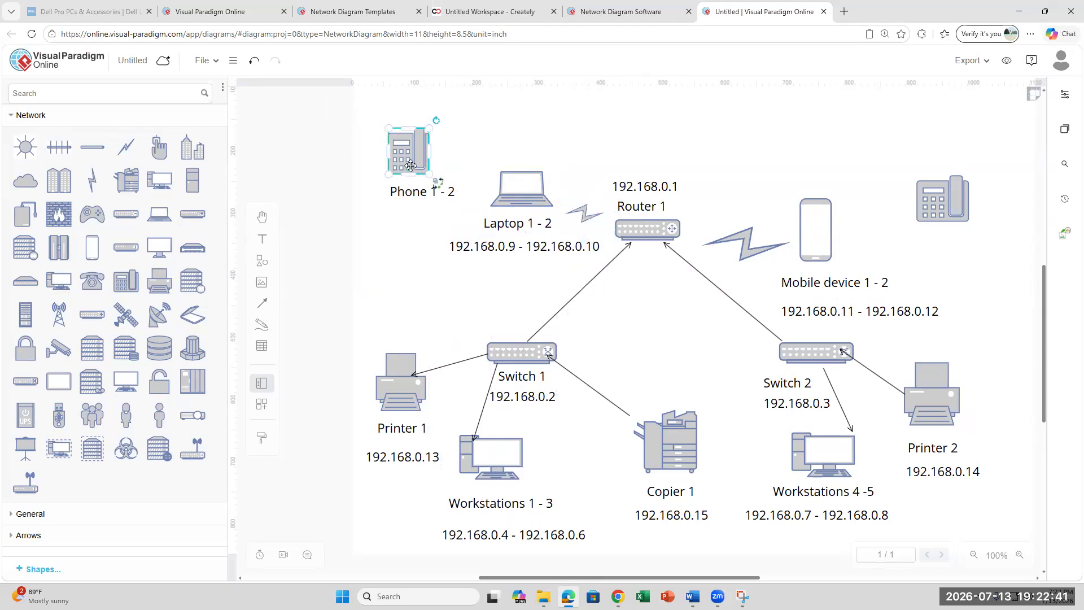
left_click_drag(410, 164, 407, 267)
left_click(435, 193)
left_click_drag(435, 194, 433, 321)
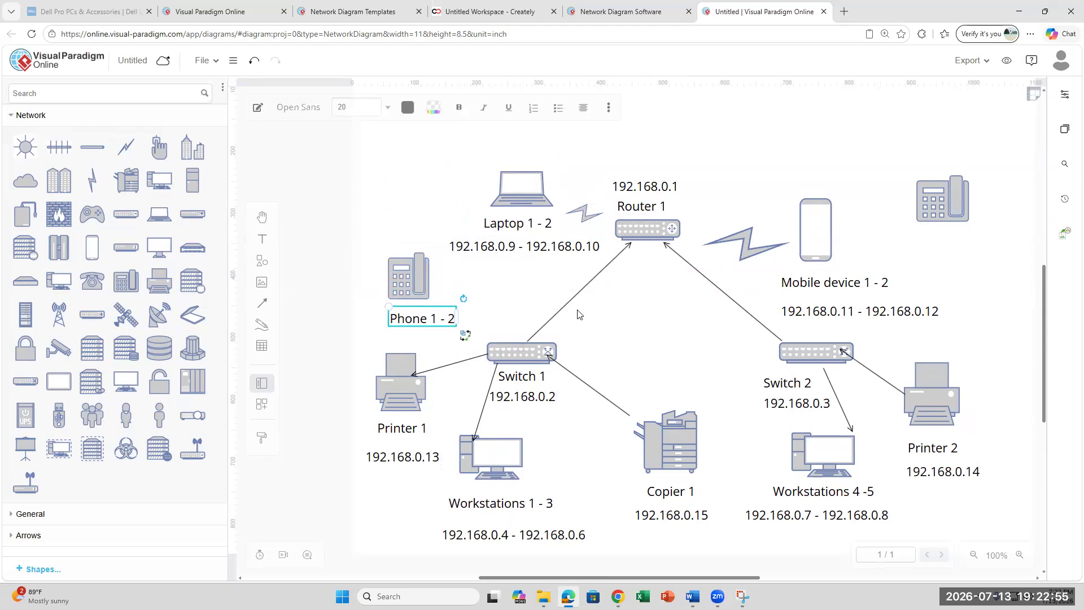
mouse_move(263, 305)
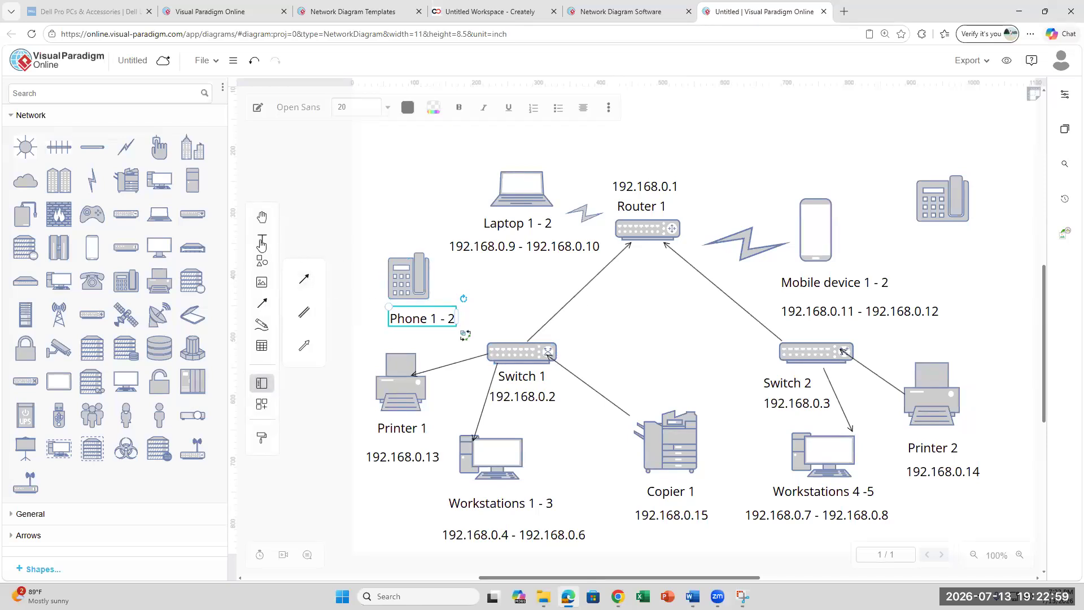
- Add a '192.168.0.16 - 192.168.0.17' text label and place it beneath 'Phone 1 - 2'
left_click_drag(262, 244, 638, 331)
type("1")
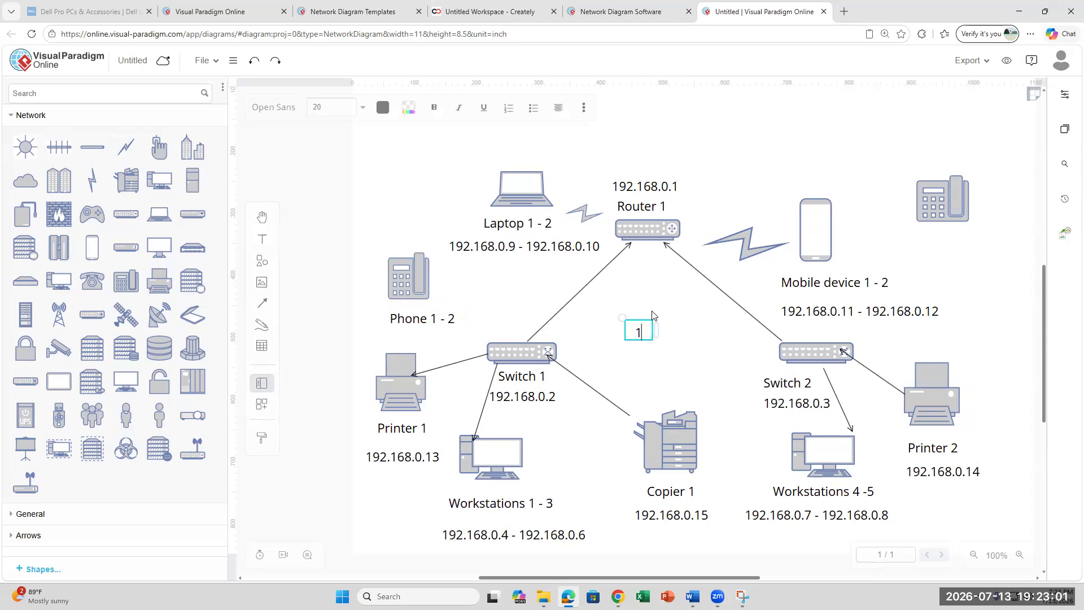
type("92.168.0.16 - 192.168.0.17")
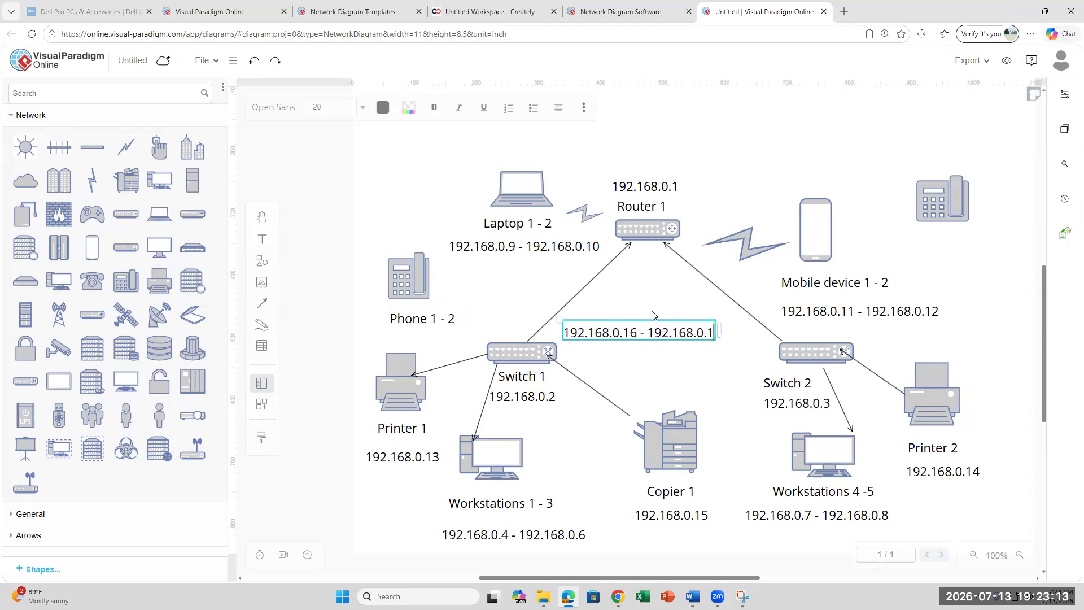
left_click(622, 360)
left_click_drag(642, 330, 478, 275)
left_click(657, 342)
left_click_drag(716, 331, 491, 333)
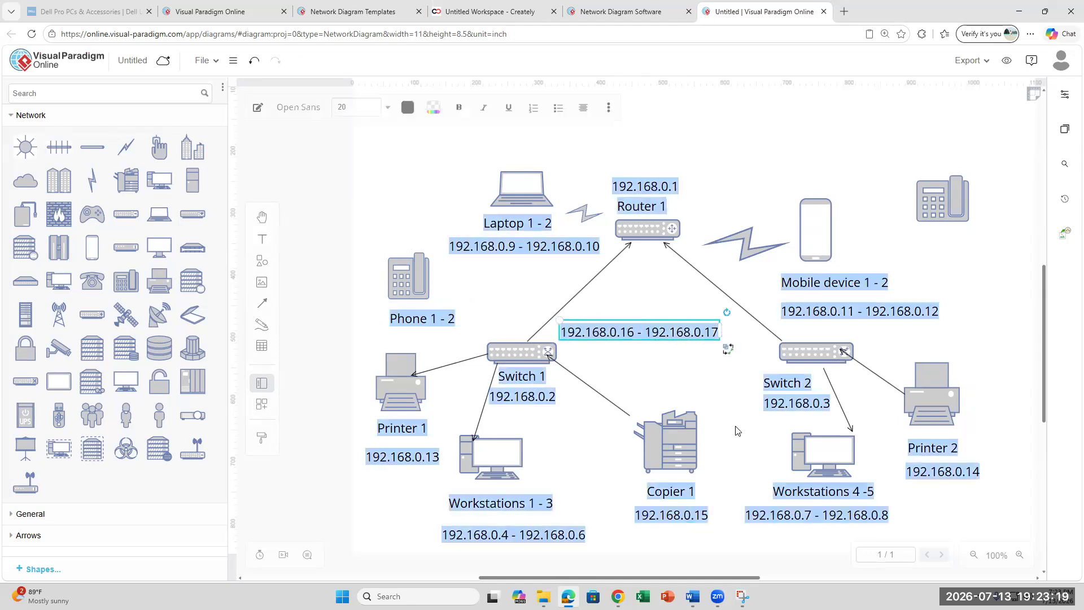
left_click(678, 379)
left_click(627, 326)
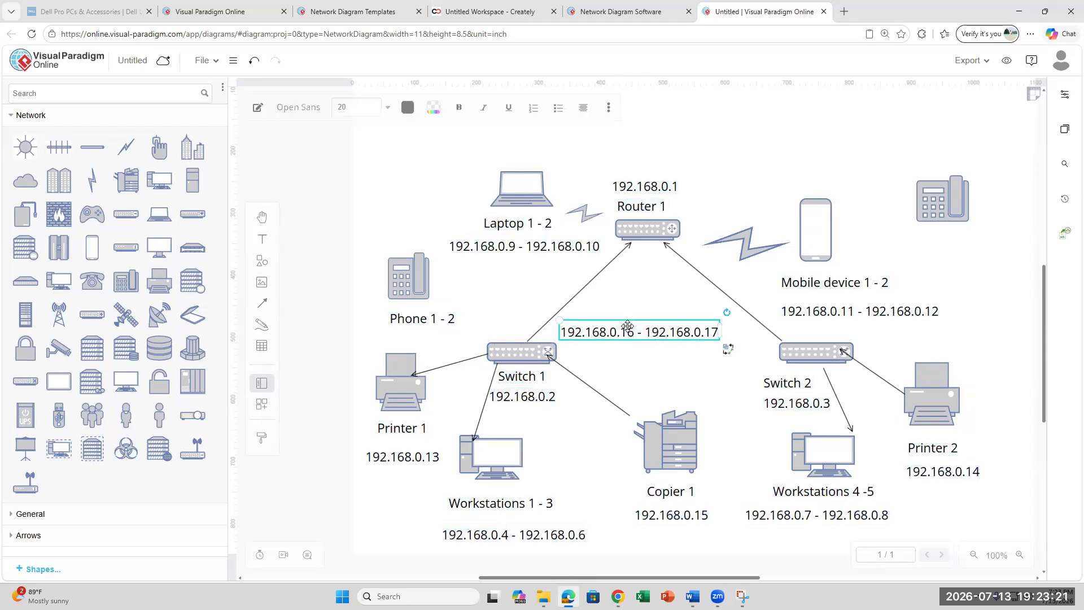
left_click_drag(626, 327, 424, 331)
left_click(424, 334)
left_click(684, 358)
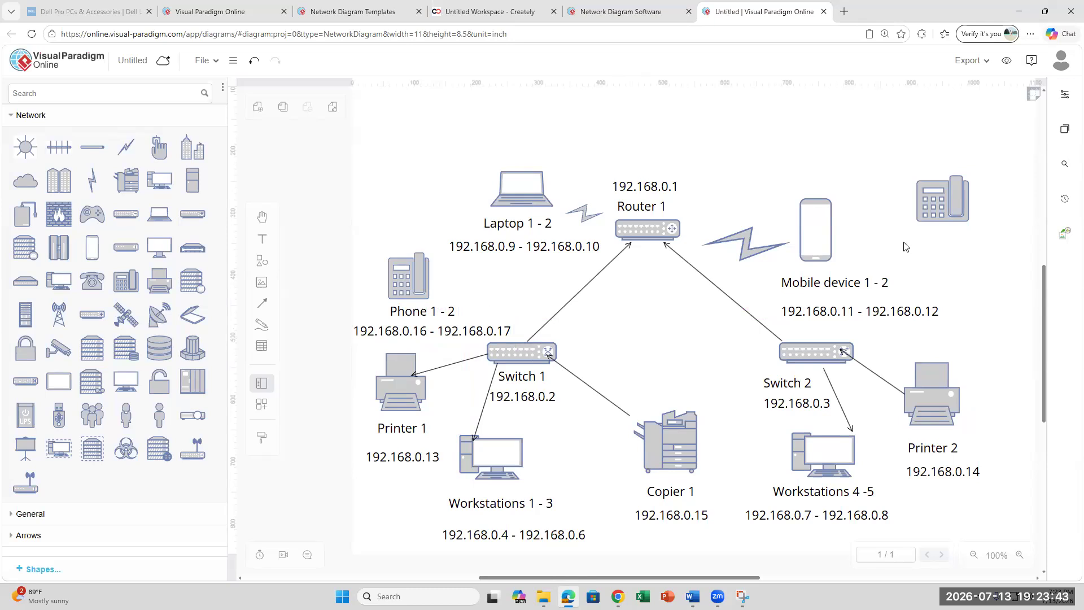
- Raise the top-right desk phone slightly and label it 'Phone 3'
left_click(947, 209)
left_click_drag(951, 202, 951, 194)
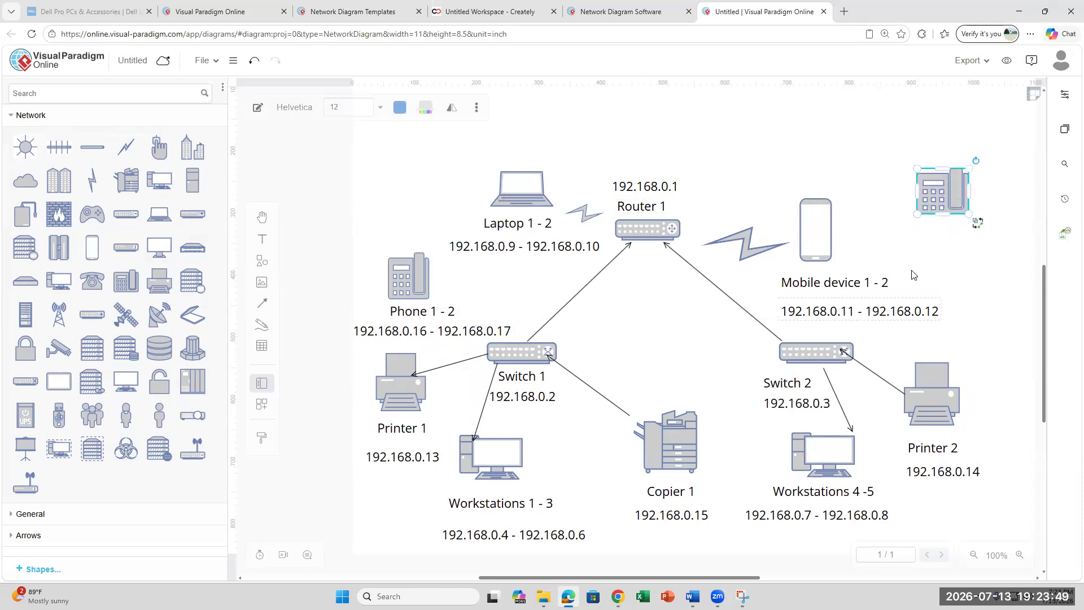
left_click(702, 228)
left_click(260, 240)
left_click(632, 327)
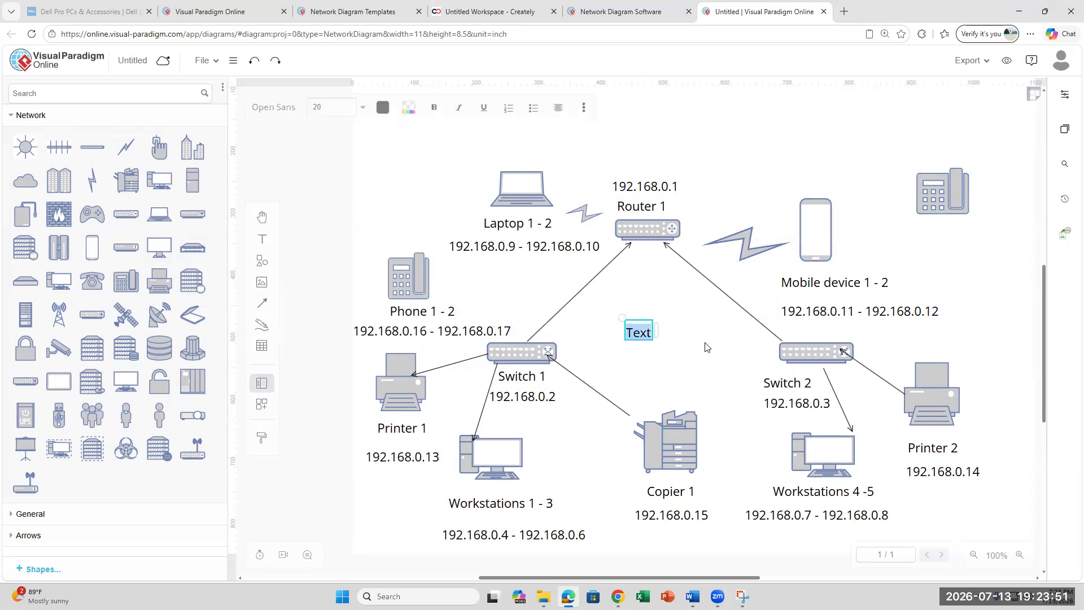
type("Phone 3")
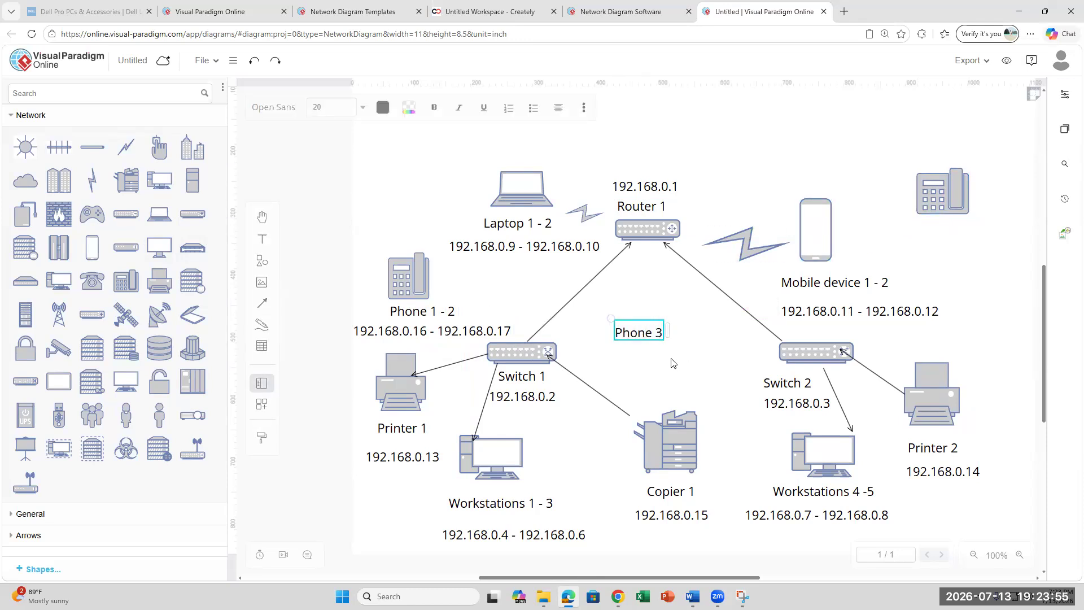
left_click_drag(663, 321, 945, 222)
- Add a '192.168.0.18' label under Phone 3, then bring up the Word lab instructions
left_click(262, 238)
left_click(635, 320)
type("192.168.")
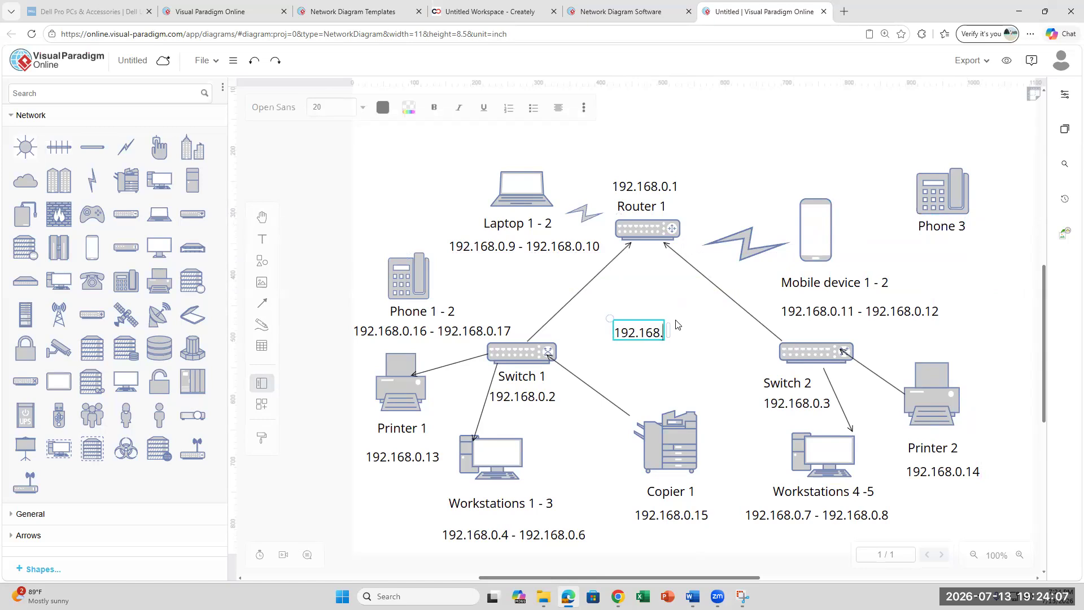
type("0.18")
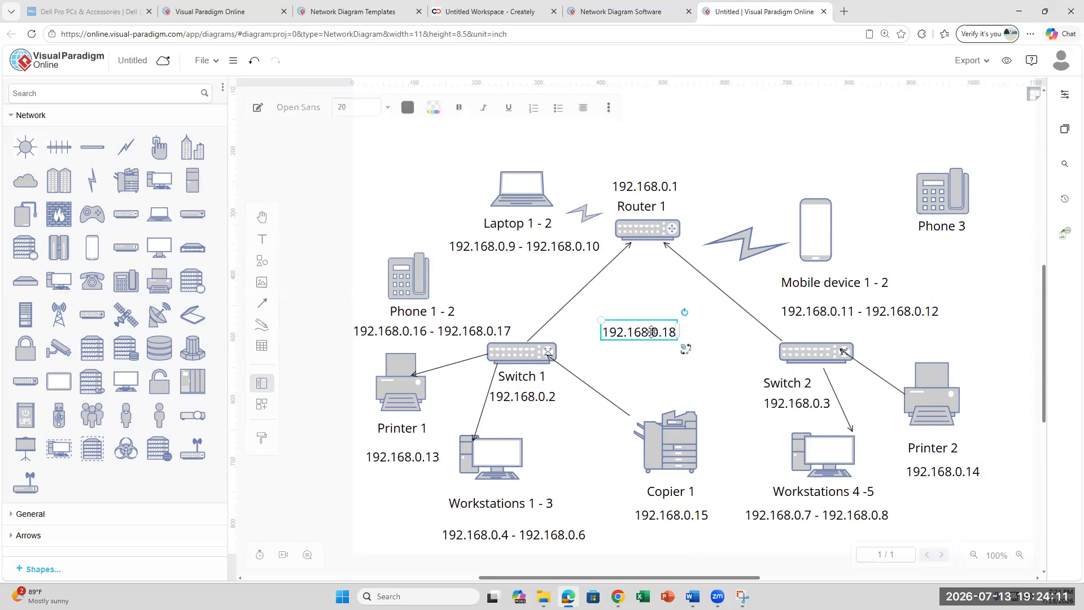
left_click_drag(652, 327, 953, 268)
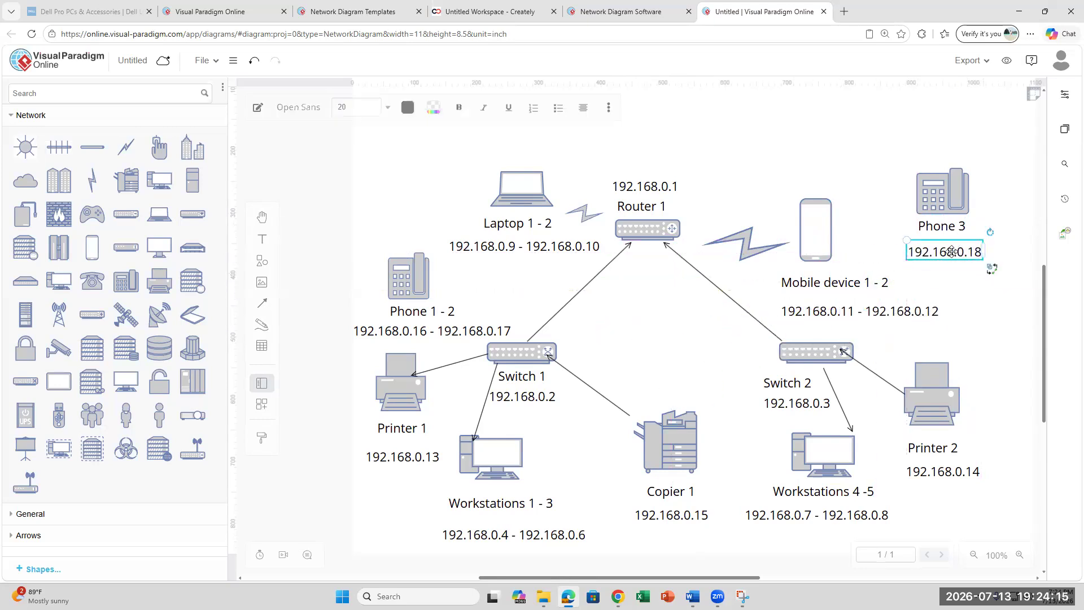
left_click(692, 596)
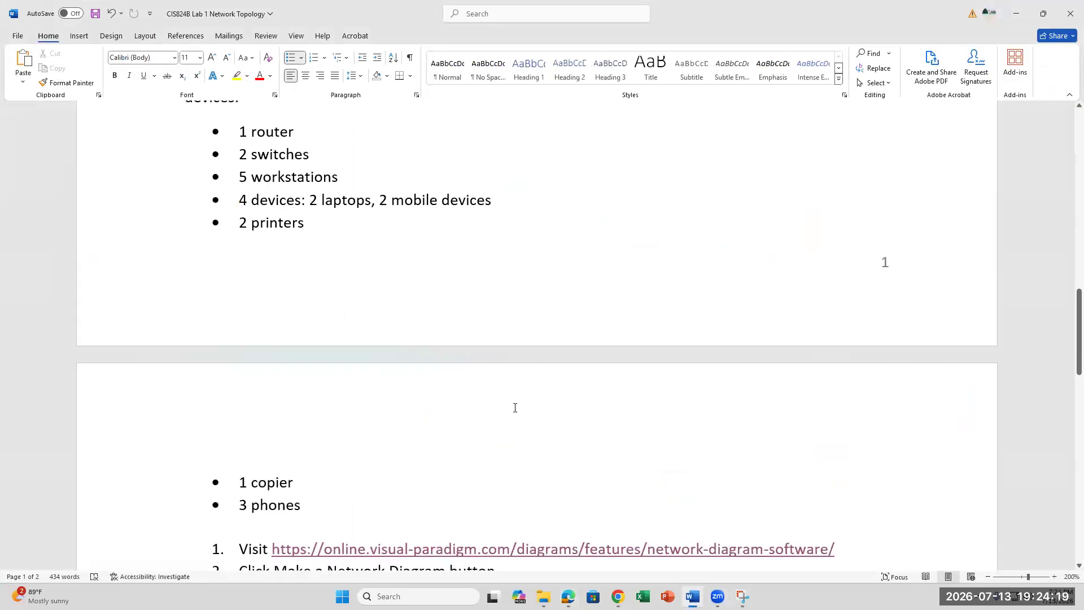
- Scroll through the lab document's device list, then return to the network diagram
scroll(514, 407, "down", 6)
scroll(515, 408, "down", 2)
scroll(515, 408, "up", 3)
scroll(515, 408, "up", 3)
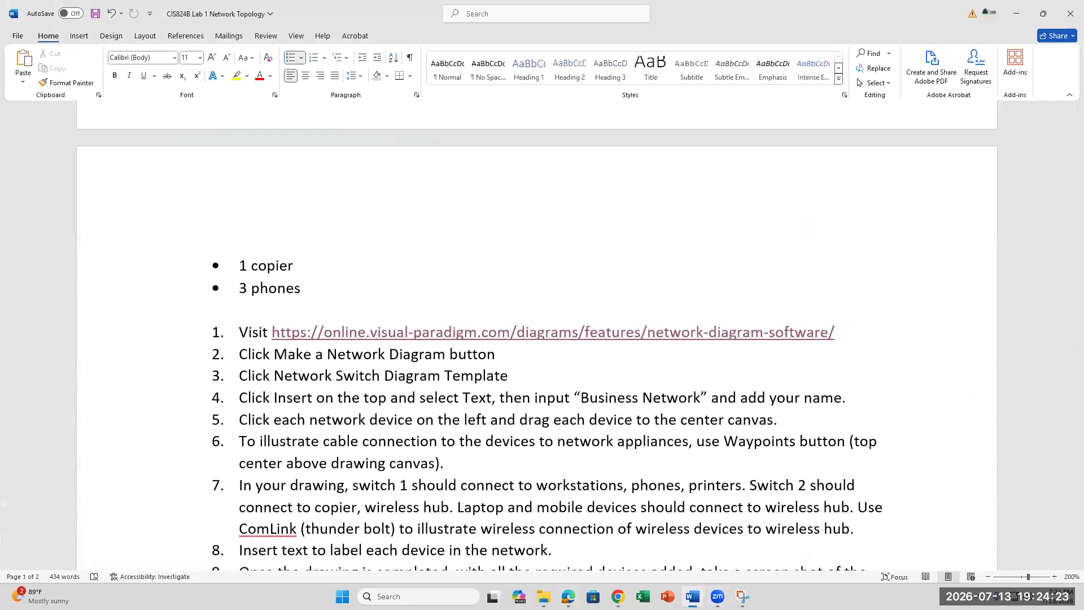
mouse_move(618, 596)
left_click(568, 596)
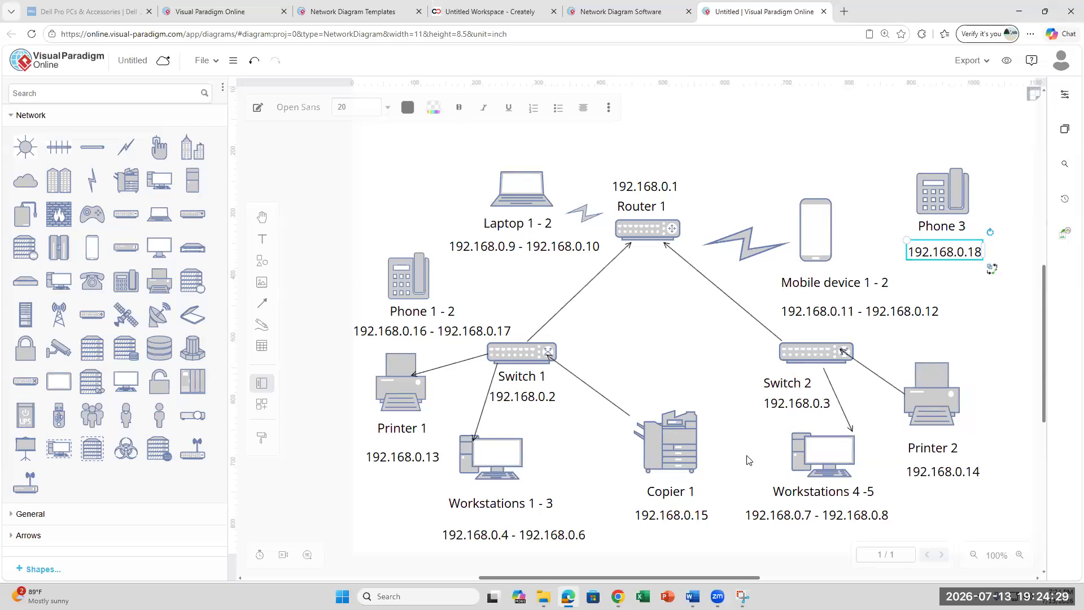
- Link Copier 1 to Switch 2 with a straight arrow connector ending at its lower left side
scroll(748, 460, "down", 2)
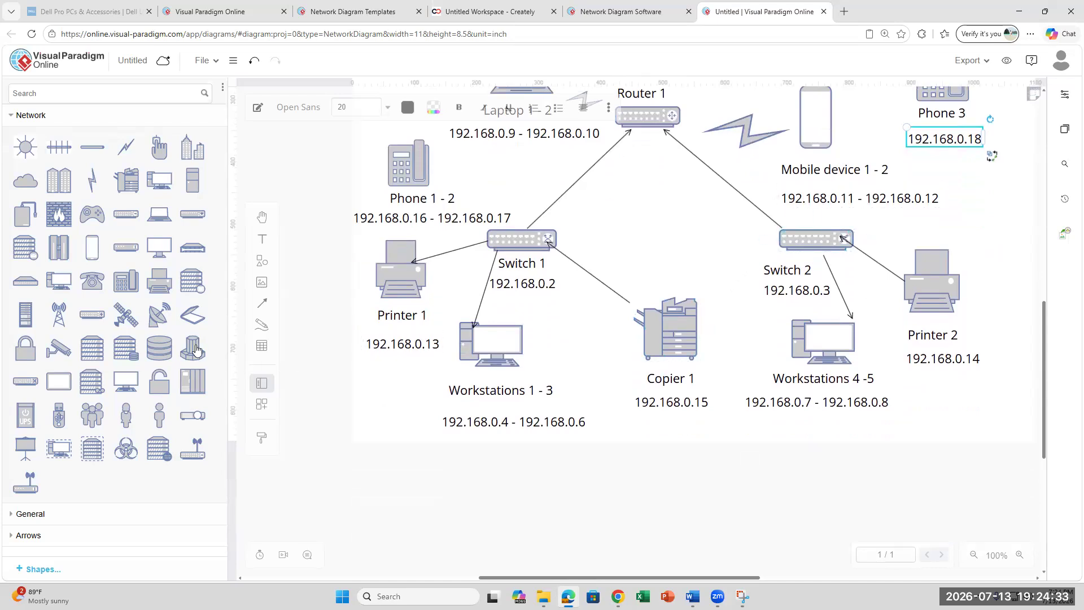
left_click(688, 318)
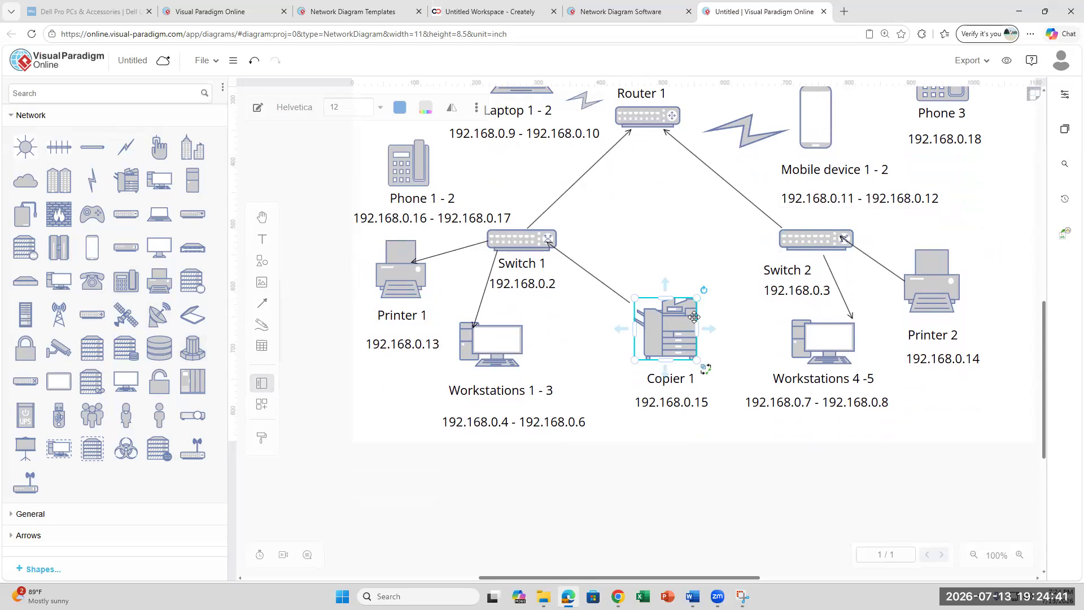
left_click(261, 303)
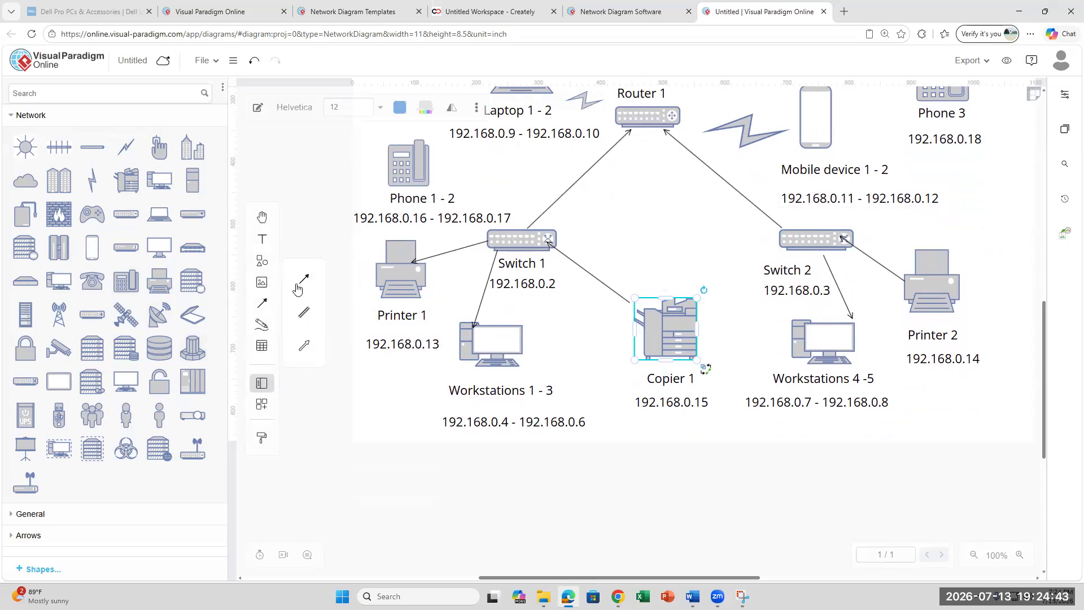
left_click(303, 279)
left_click_drag(690, 320, 790, 254)
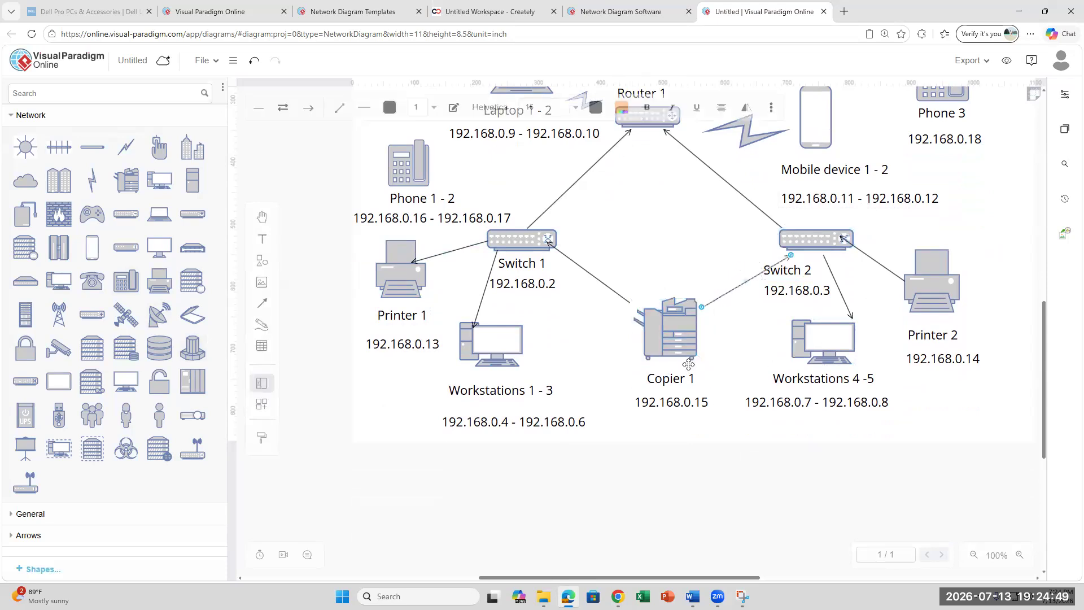
left_click(775, 387)
scroll(775, 387, "up", 2)
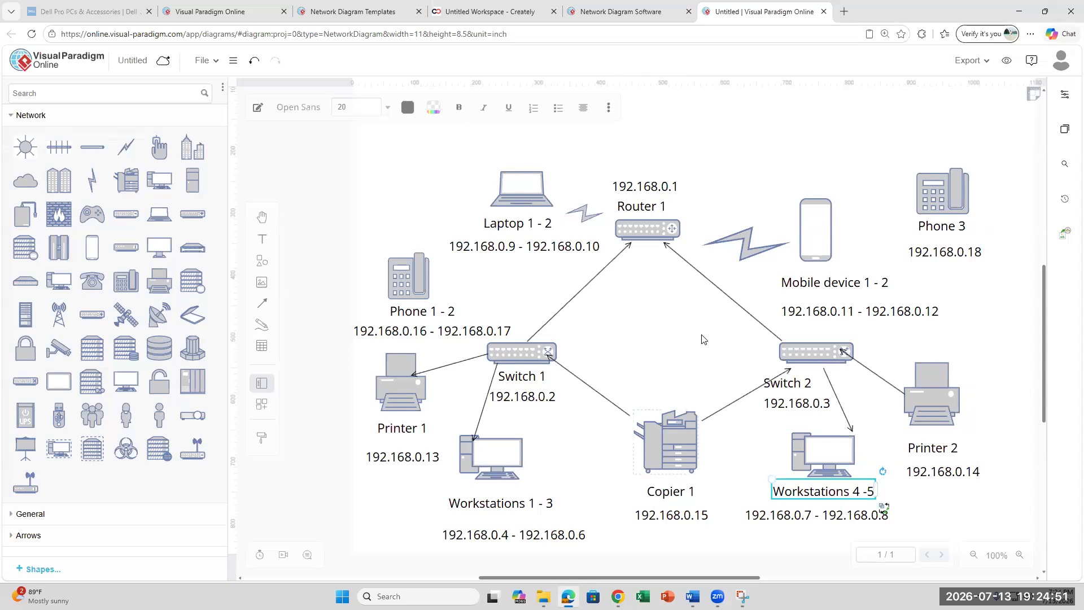
left_click(776, 374)
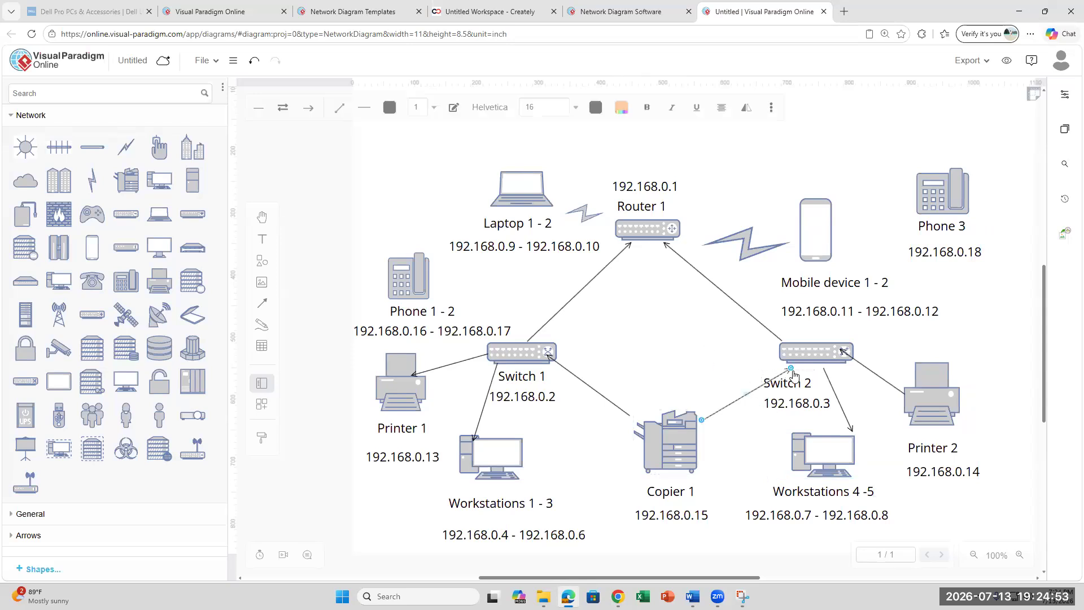
left_click_drag(789, 369, 779, 353)
left_click(887, 571)
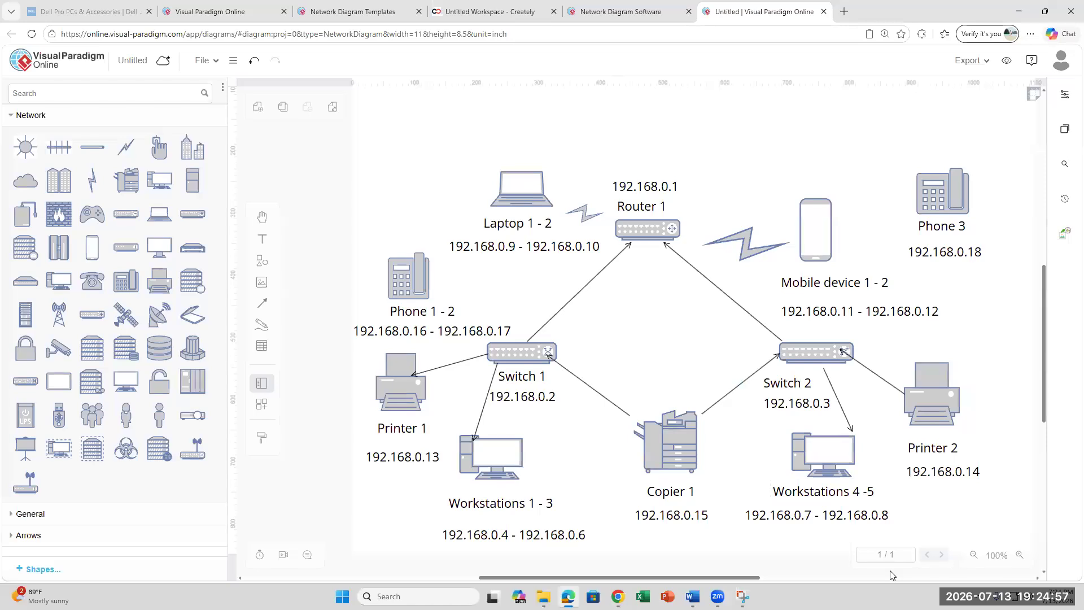
scroll(891, 575, "up", 3)
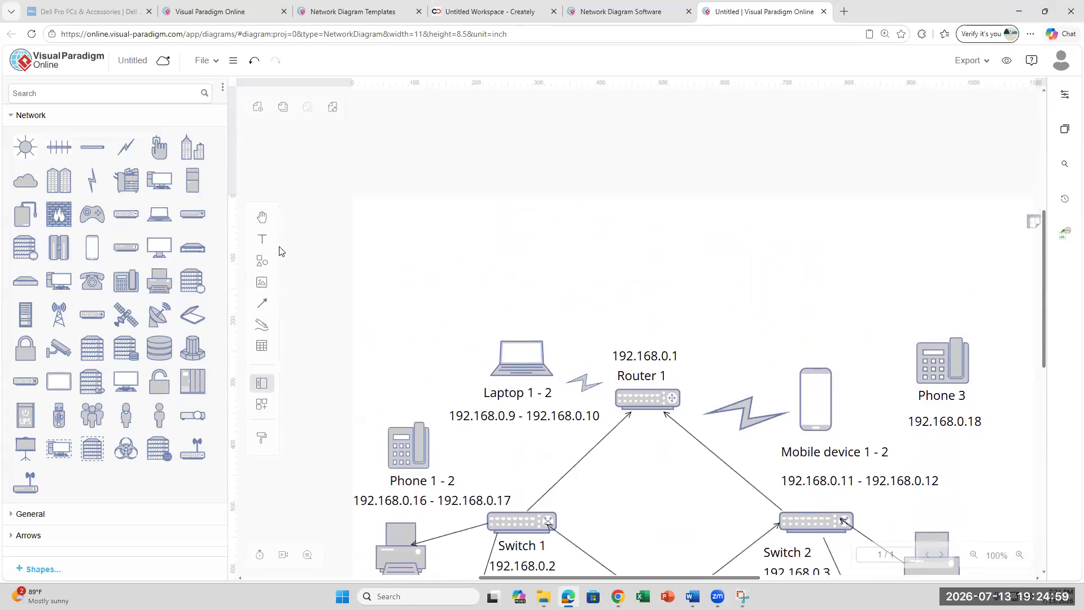
- Place a text box above Router 1 and type the title 'Small Bus'
left_click(262, 239)
left_click(638, 331)
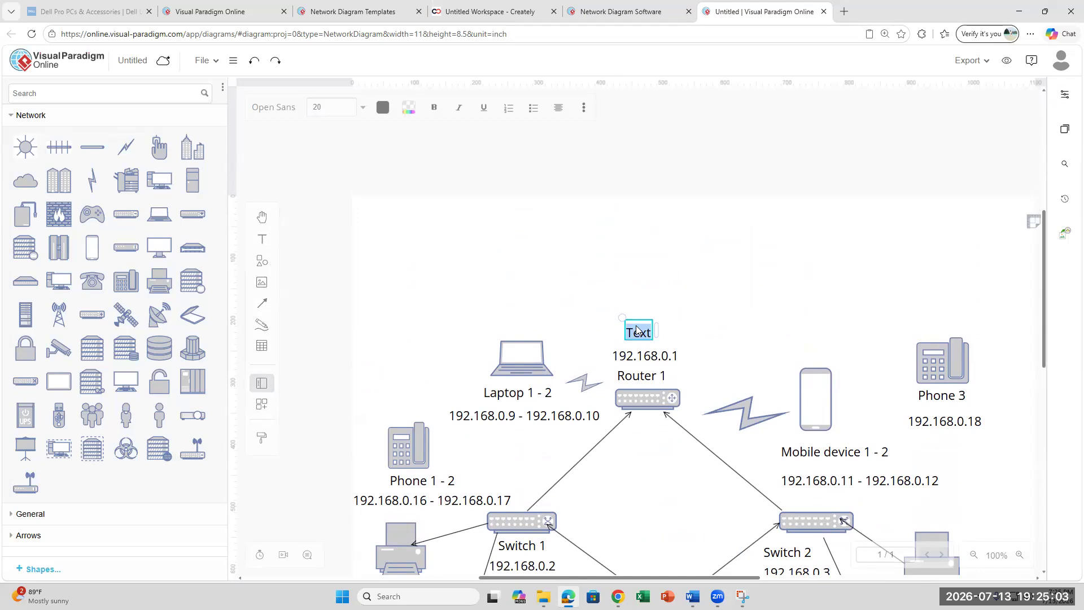
type("Small Bus")
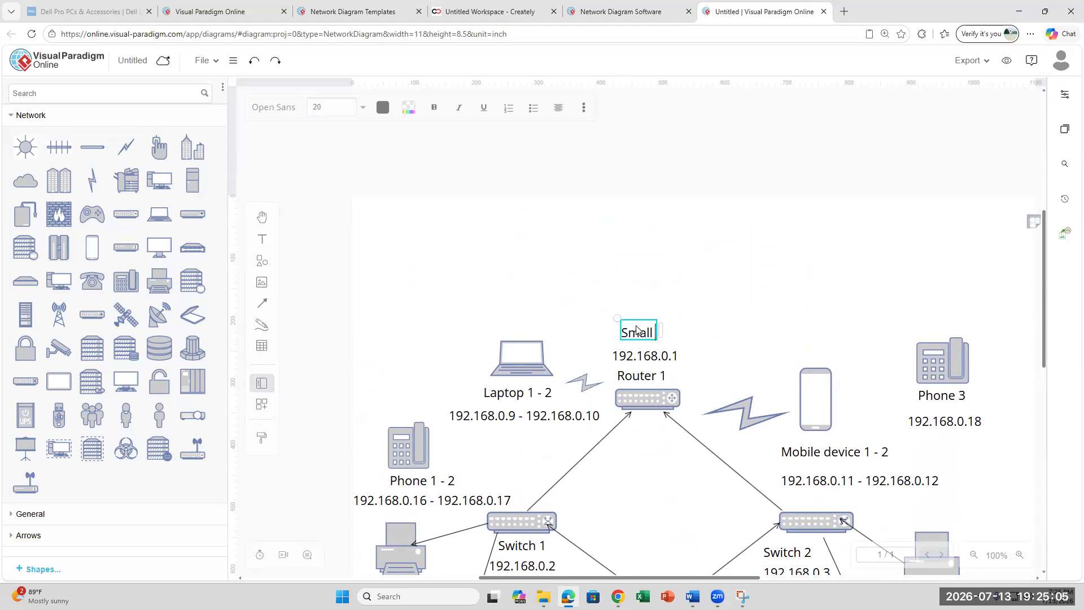